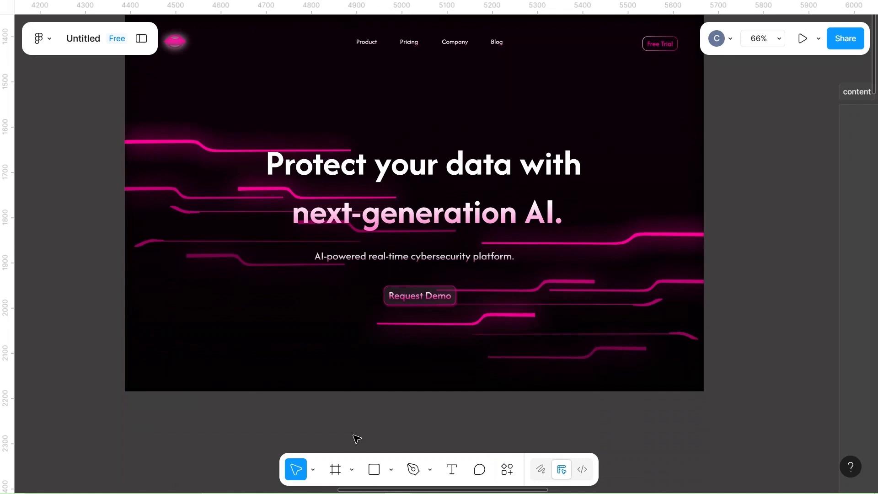
Step: Try setting the Home frame's height to 6000 and check how its contents respond down the page
scroll(356, 438, "up", 3)
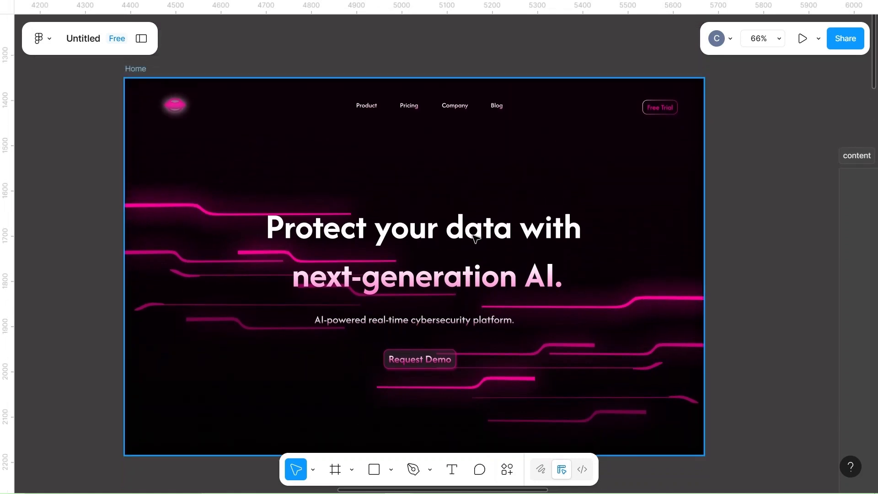
left_click(135, 73)
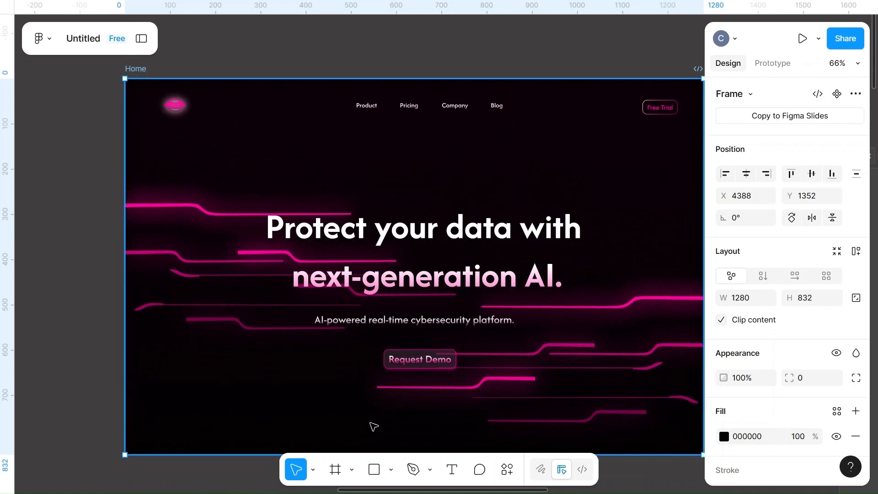
scroll(413, 430, "right", 4)
scroll(412, 428, "left", 2)
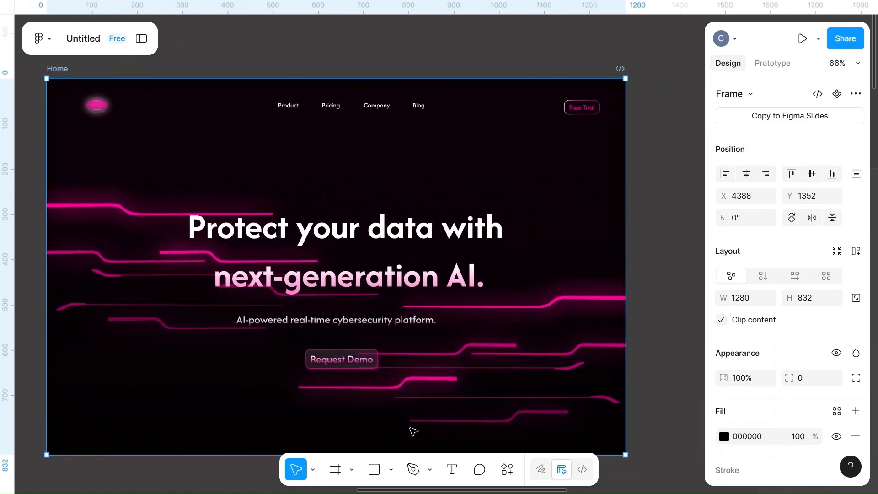
left_click(818, 300)
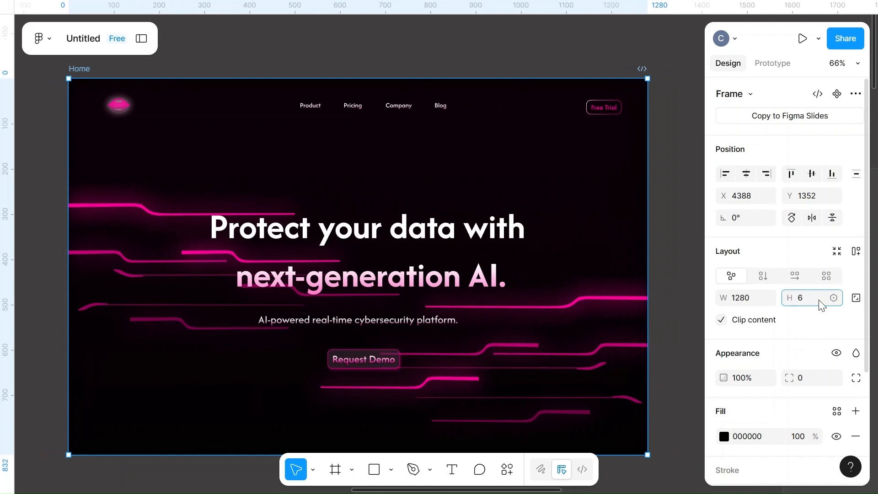
left_click(683, 223)
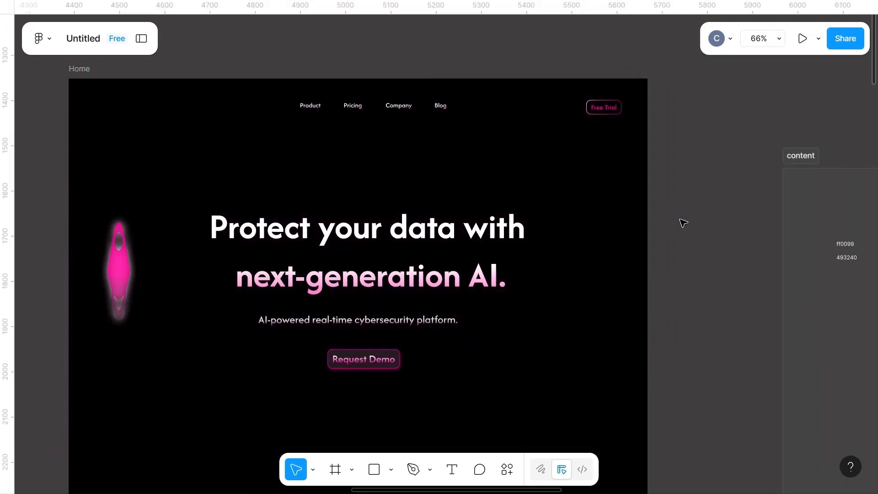
scroll(360, 357, "down", 15)
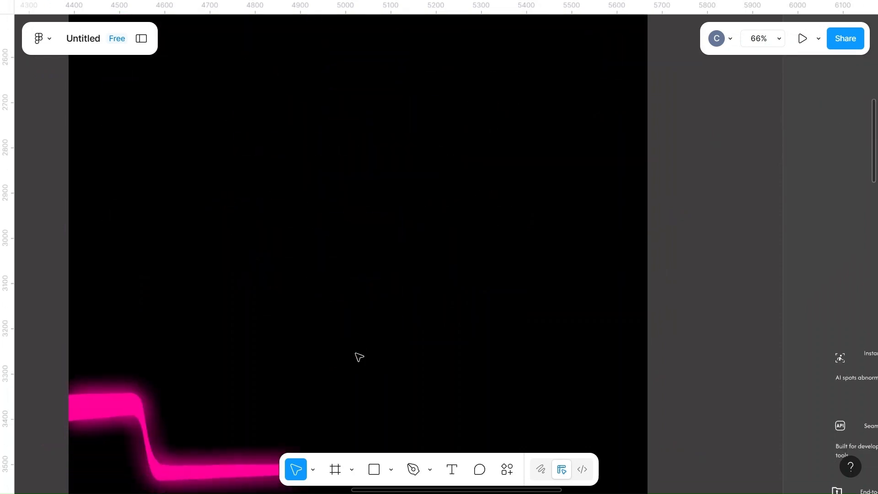
left_click(360, 356)
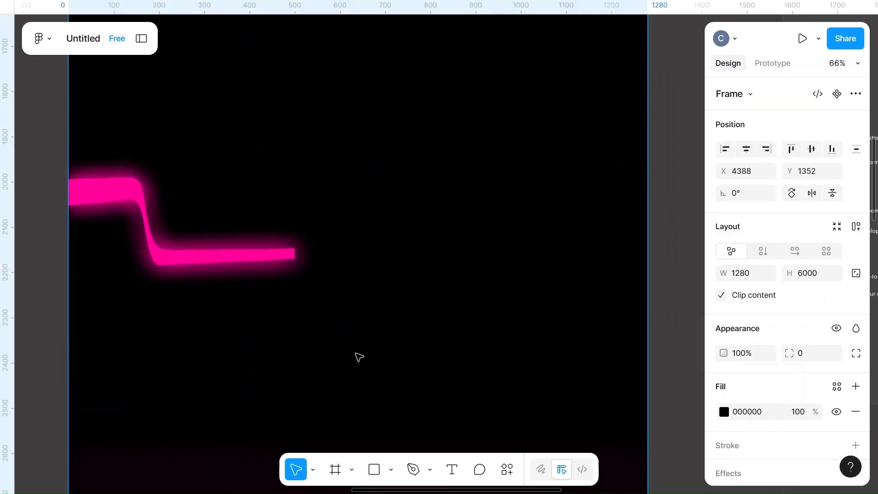
Step: Undo the Home frame's height change
key("ctrl+z")
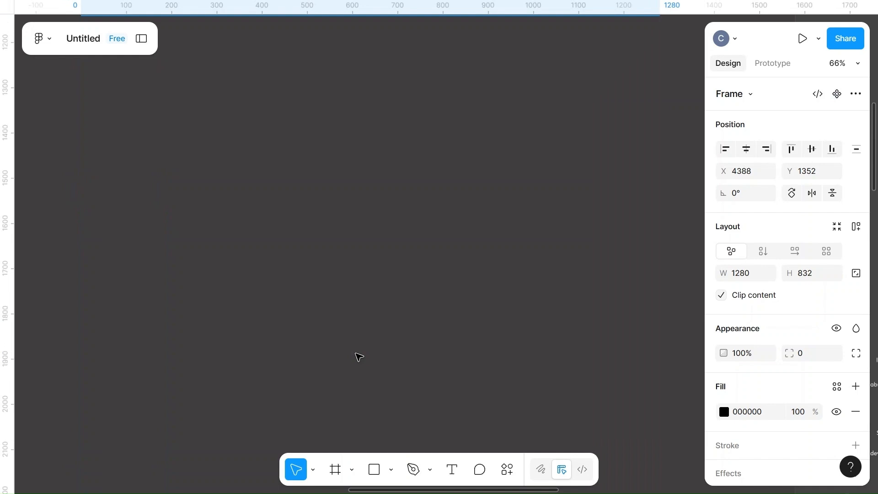
scroll(359, 357, "up", 9)
left_click(281, 412)
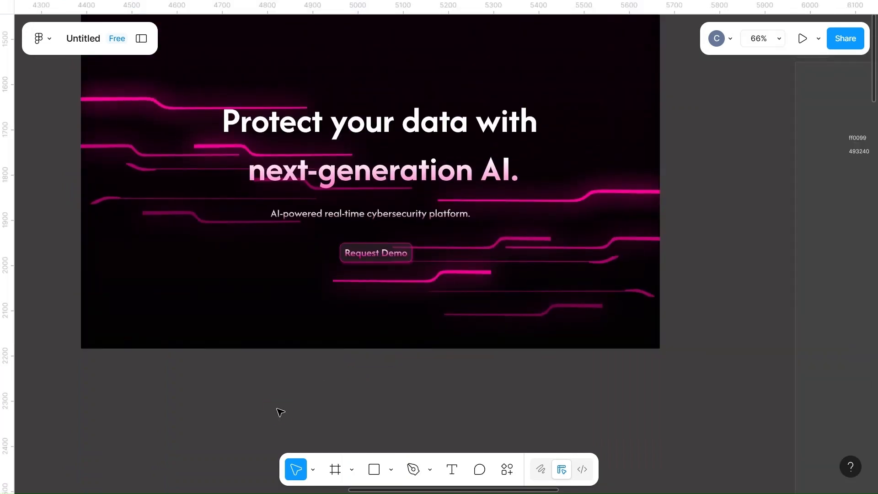
scroll(278, 411, "up", 2)
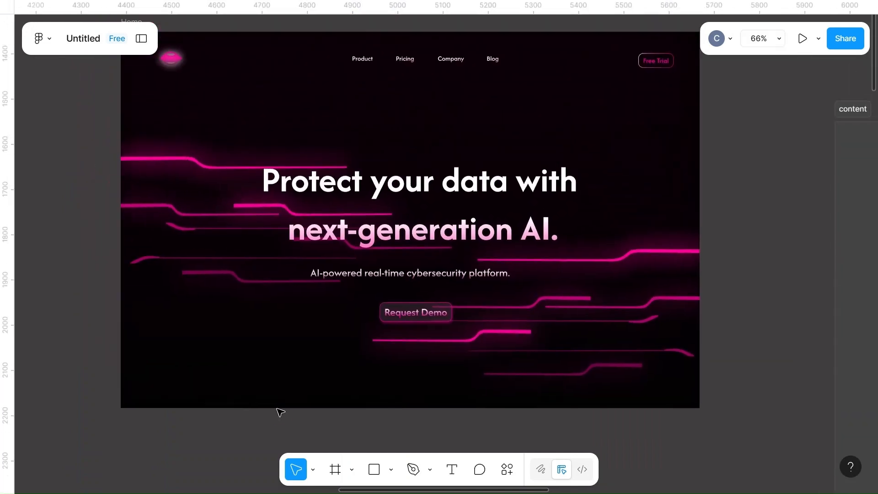
Step: Look over the Home frame and the content section beside it on the canvas
left_click(413, 202)
scroll(413, 201, "down", 5)
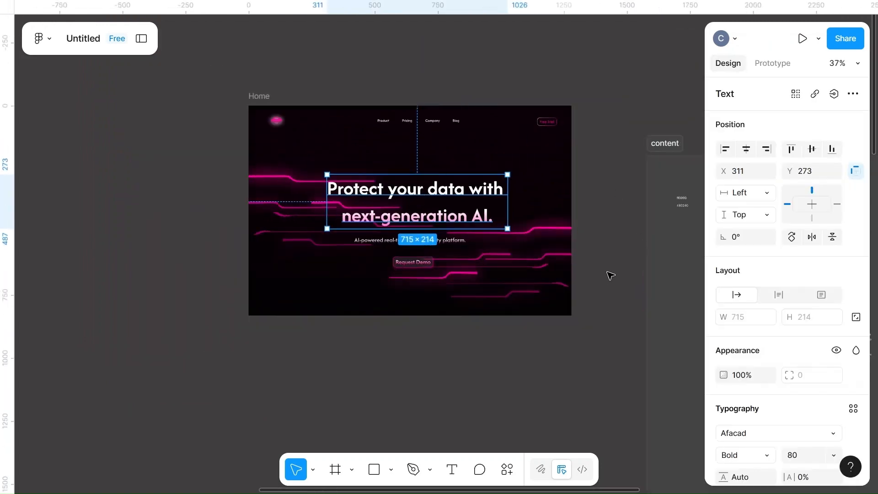
left_click(610, 275)
scroll(608, 276, "down", 4)
scroll(608, 276, "down", 6)
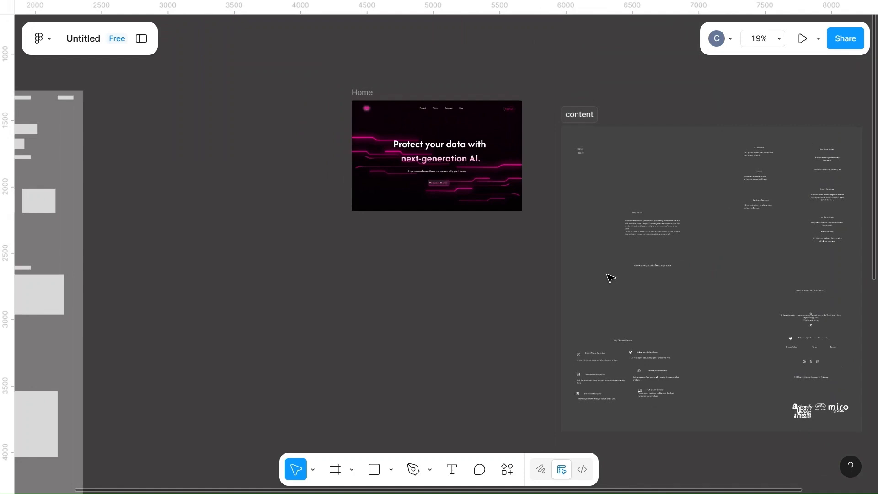
scroll(611, 278, "right", 3)
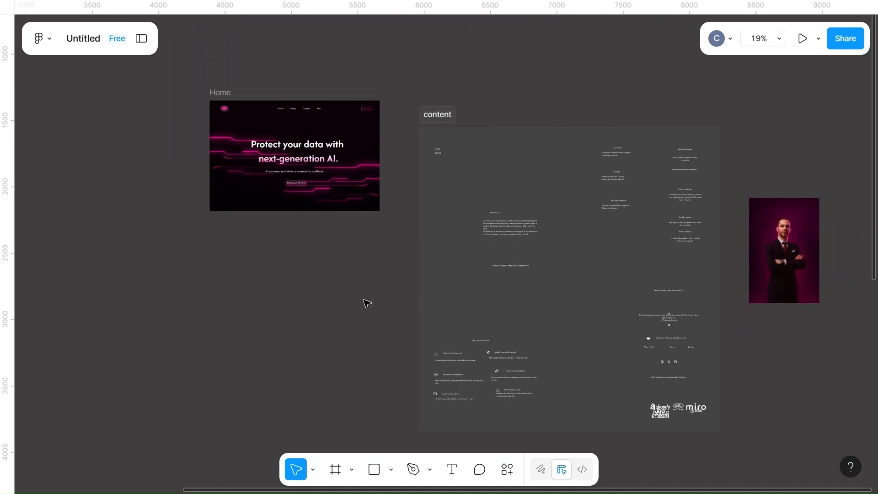
scroll(366, 302, "left", 3)
scroll(366, 302, "up", 3)
scroll(368, 303, "up", 3)
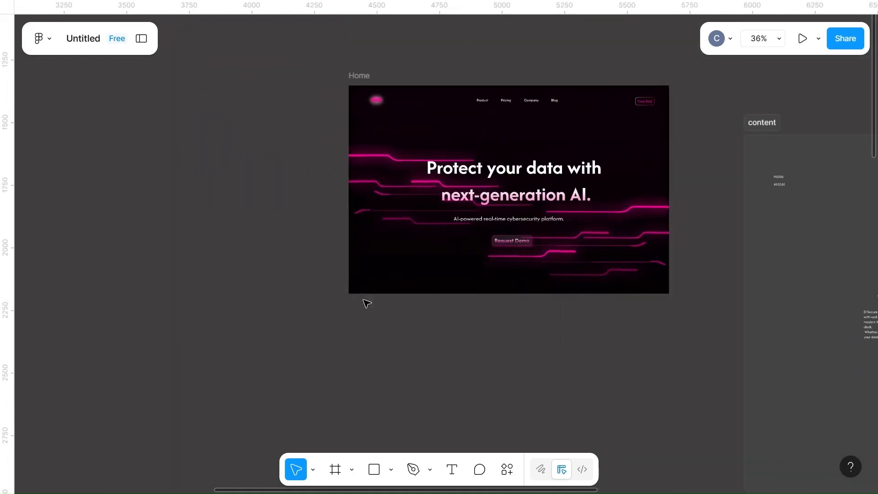
Step: Try a height of 6000 on the Home frame again and undo it
left_click(358, 77)
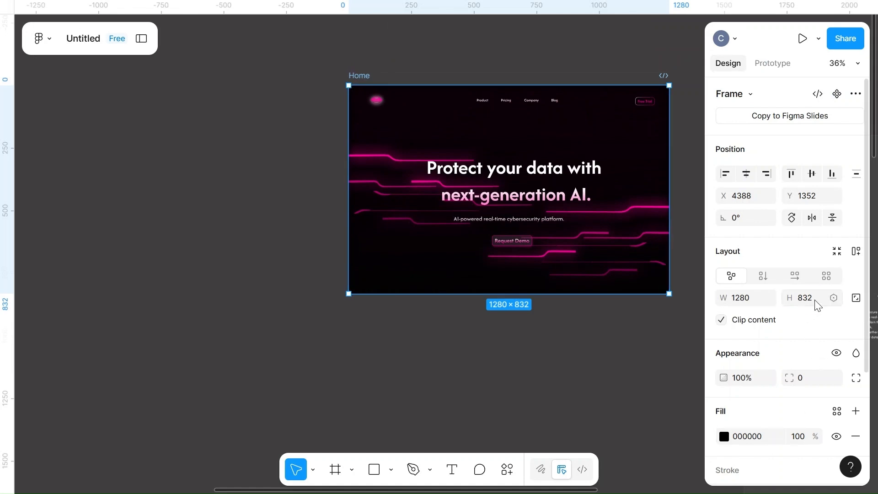
type("6000")
left_click(631, 363)
left_click(631, 363)
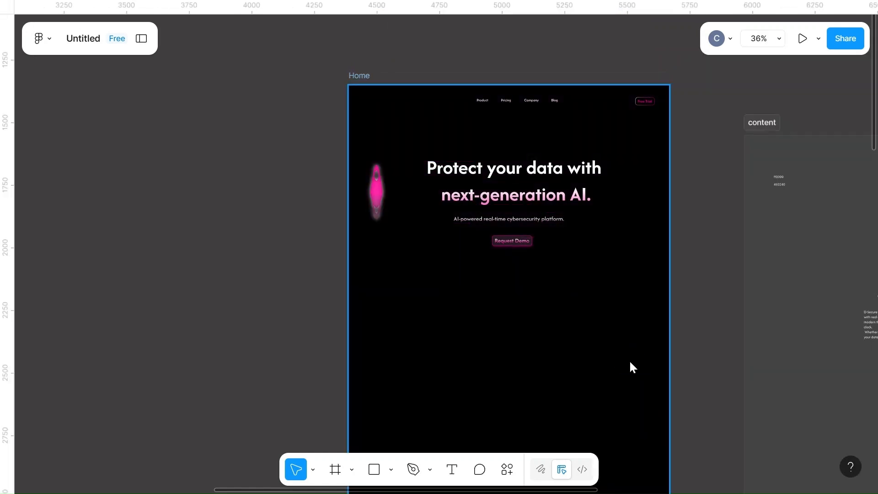
key("ctrl+z")
left_click(503, 365)
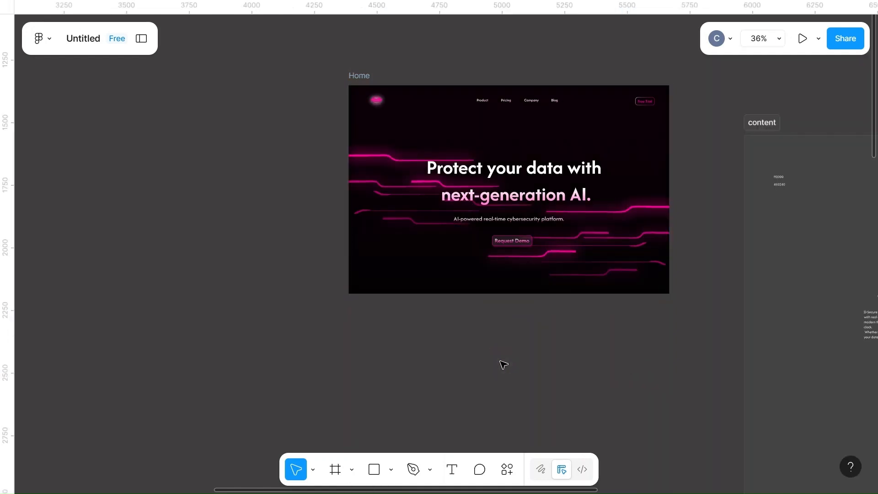
Step: Try stretching the Home frame's lower edge to a height of 900 and undo the resize
left_click(358, 75)
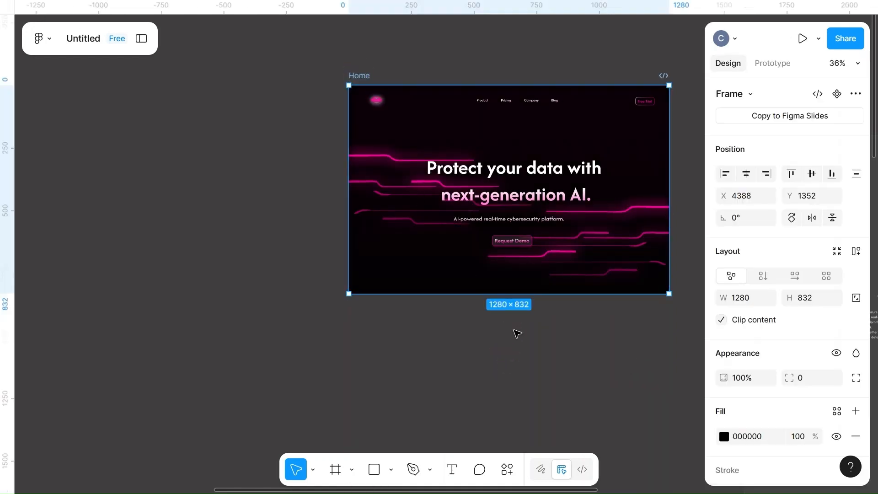
mouse_move(514, 293)
left_mouse_down()
mouse_move(513, 443)
mouse_move(514, 310)
left_mouse_up()
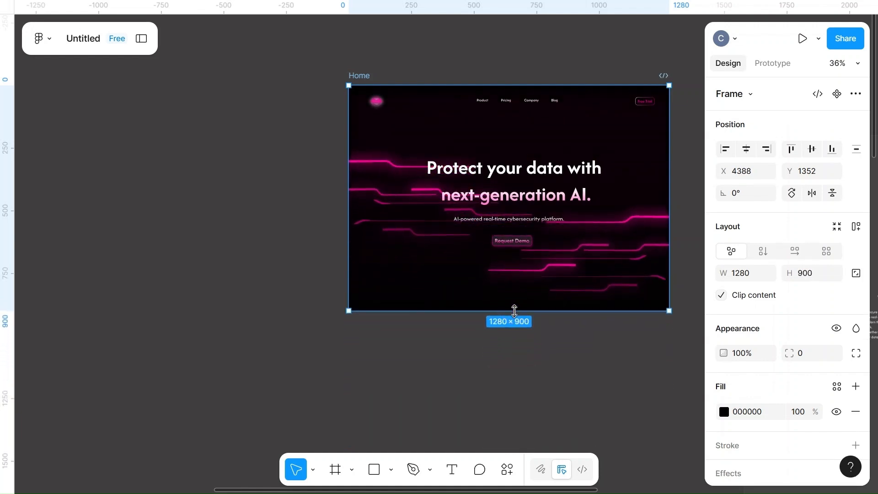
key("ctrl+z")
left_click(366, 355)
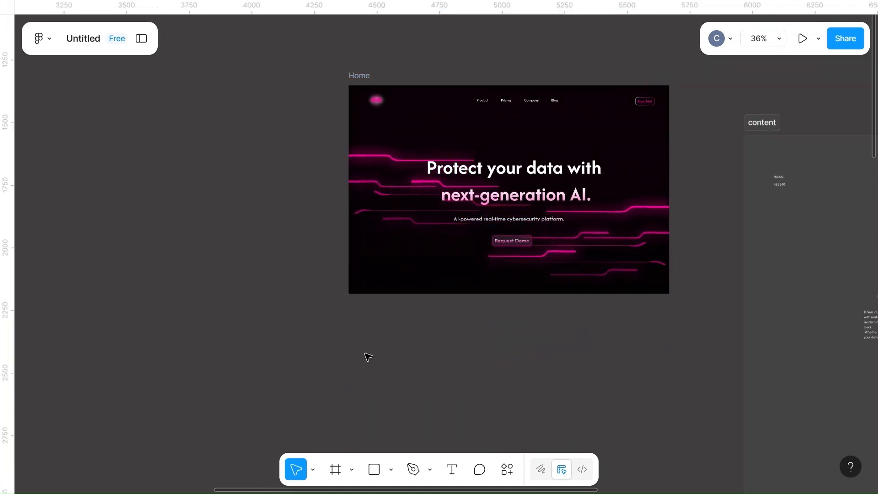
Step: Move the "Protect your data with next-generation AI." heading out of the Home frame onto the empty canvas beside it and reposition the frame
left_click(505, 182)
left_click_drag(505, 183, 194, 194)
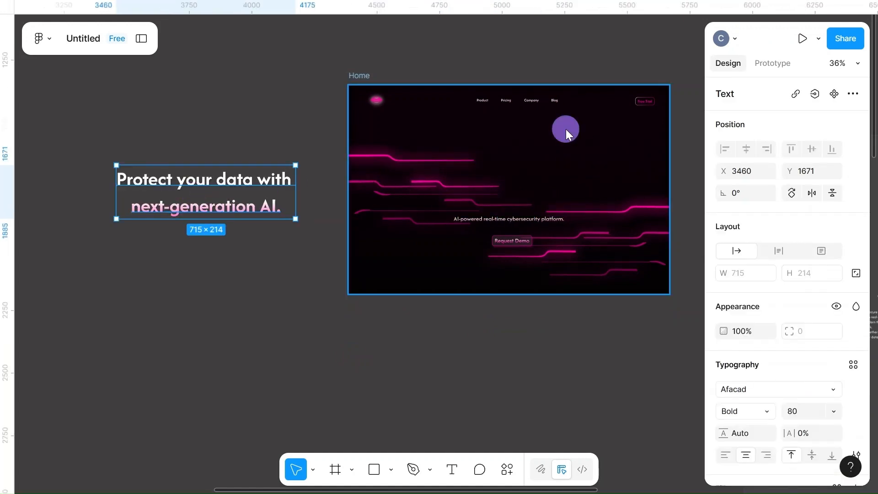
left_click_drag(566, 130, 424, 289)
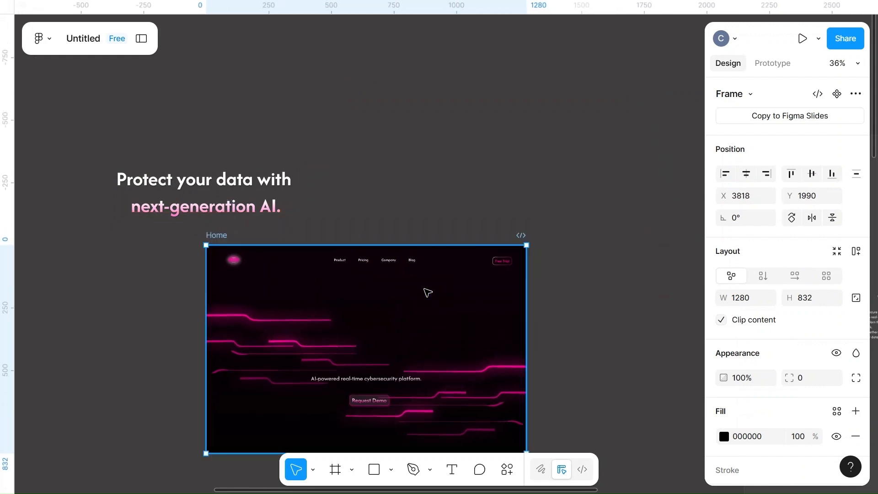
left_click_drag(210, 235, 343, 137)
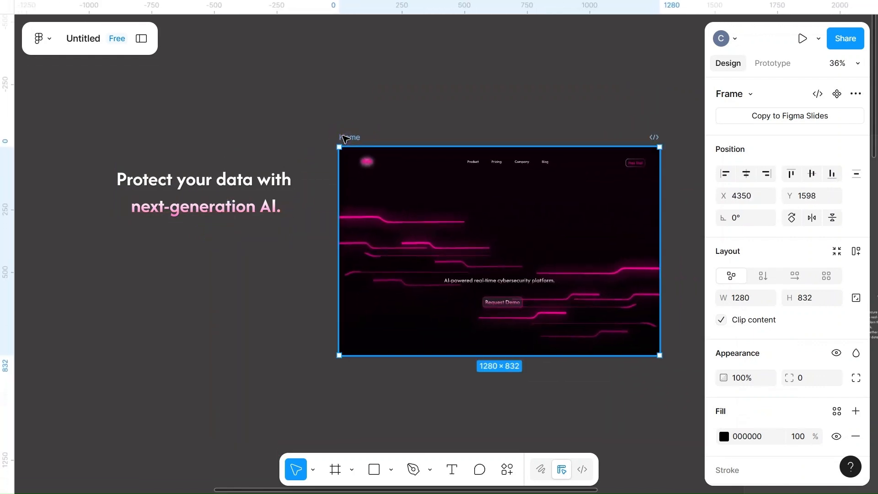
Step: Find the full-size gradient background, Rectangle 27, among the Home frame's layers and move it out onto the empty canvas
left_click(140, 39)
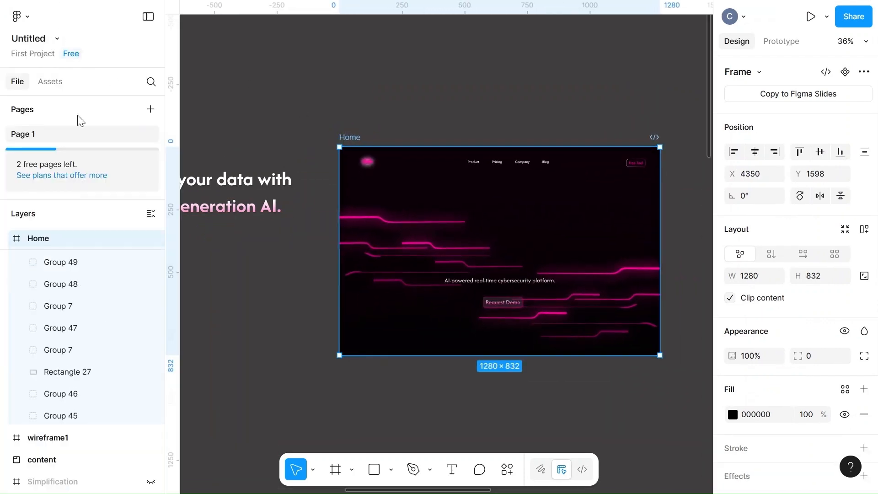
left_click(46, 264)
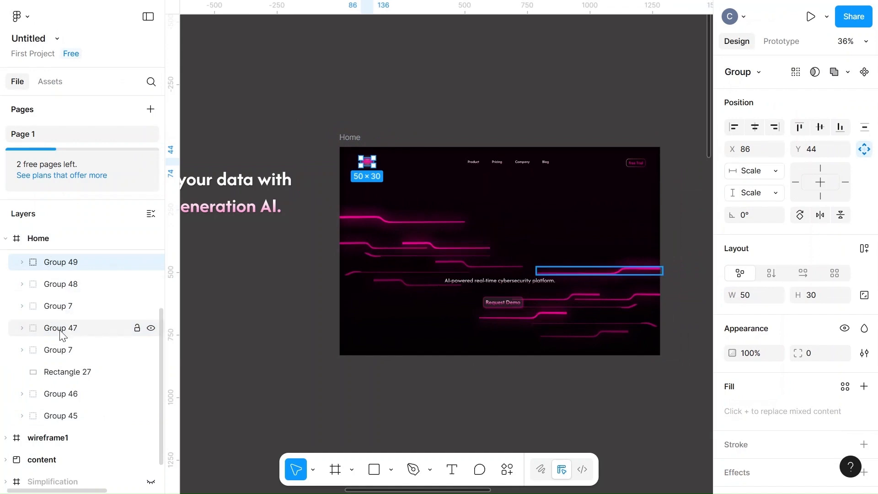
left_click(61, 371)
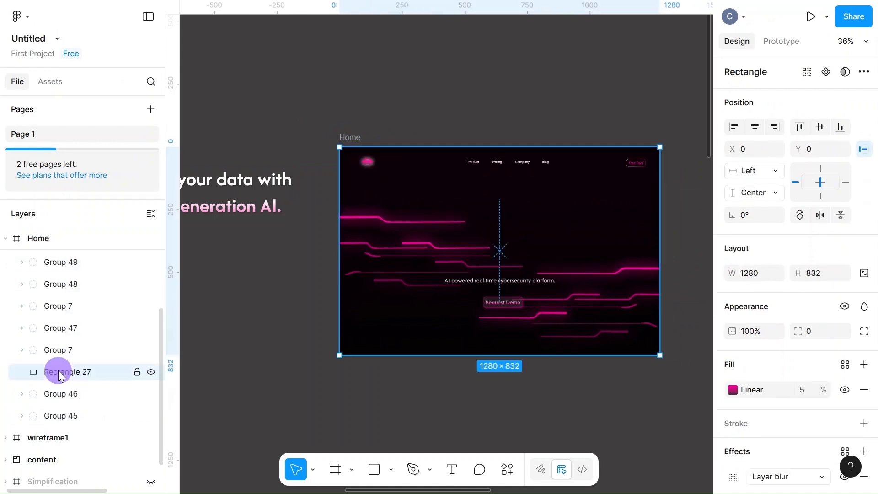
left_click(539, 215)
left_click_drag(539, 214, 304, 399)
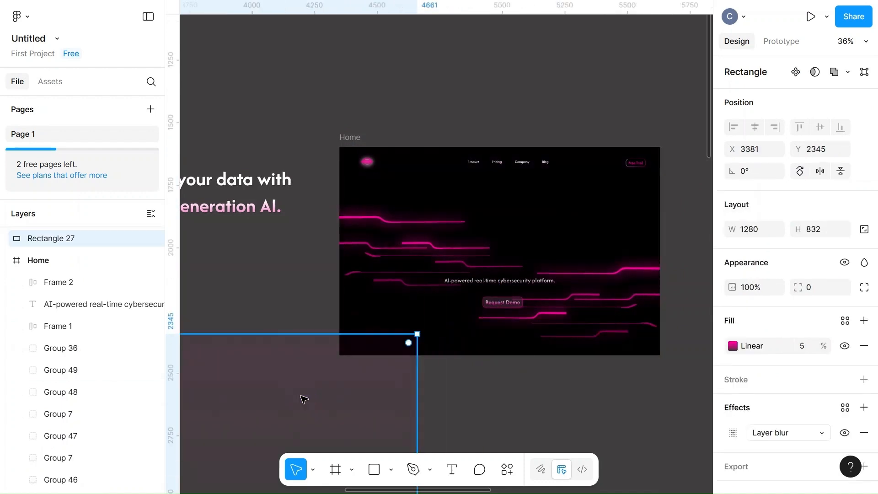
Step: Move the "AI-powered real-time cybersecurity platform." text and the Request Demo button out of the Home frame, below the heading
scroll(496, 398, "down", 3)
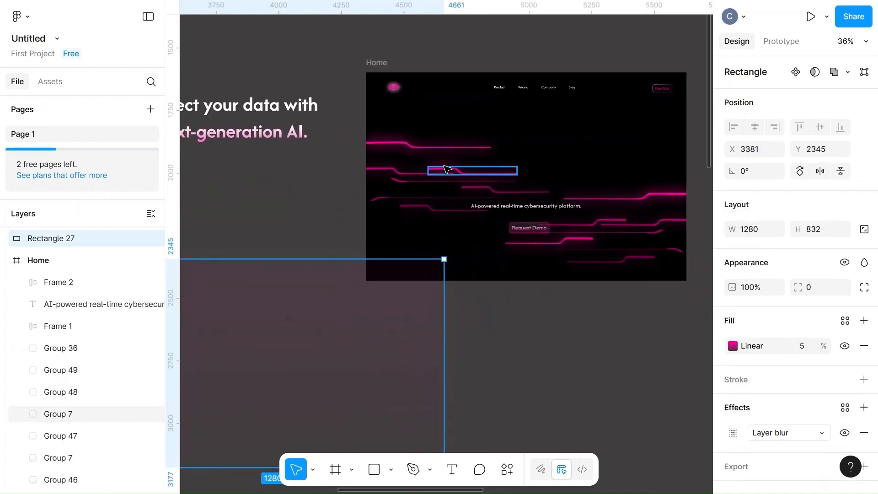
left_click_drag(514, 202, 249, 157)
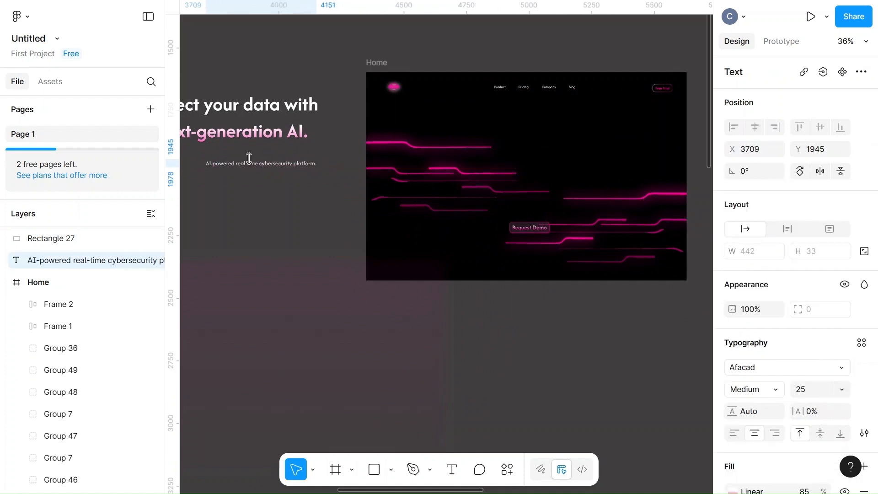
left_click_drag(529, 227, 270, 210)
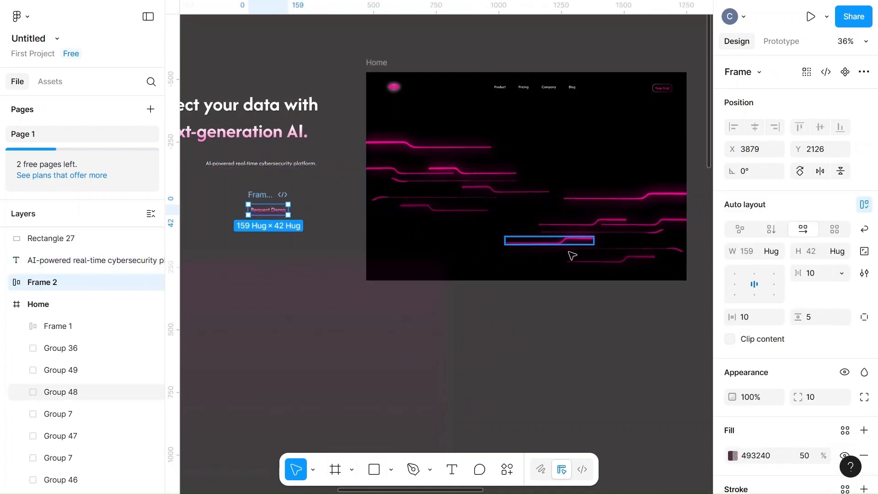
Step: Move the two 732 × 279 groups of glowing lines, Group 46 and Group 45, out of the Home frame to the canvas above
left_click(613, 223)
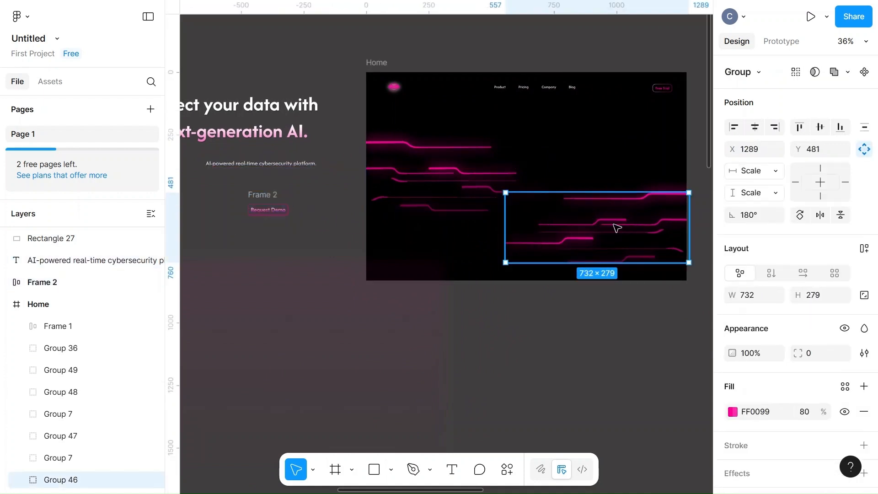
scroll(615, 227, "down", 3, "ctrl")
scroll(616, 227, "right", 5)
left_click_drag(424, 232, 508, 65)
left_click(323, 193)
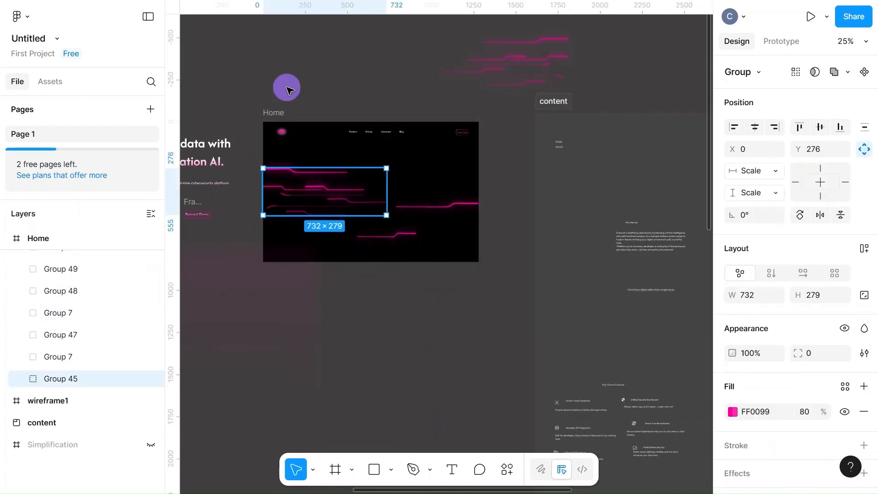
left_click_drag(290, 89, 313, 53)
Step: Move the separate 500 × 27 and 350 × 27 glowing lines from the Home frame's left half to the canvas above it
left_click_drag(310, 176, 383, 112)
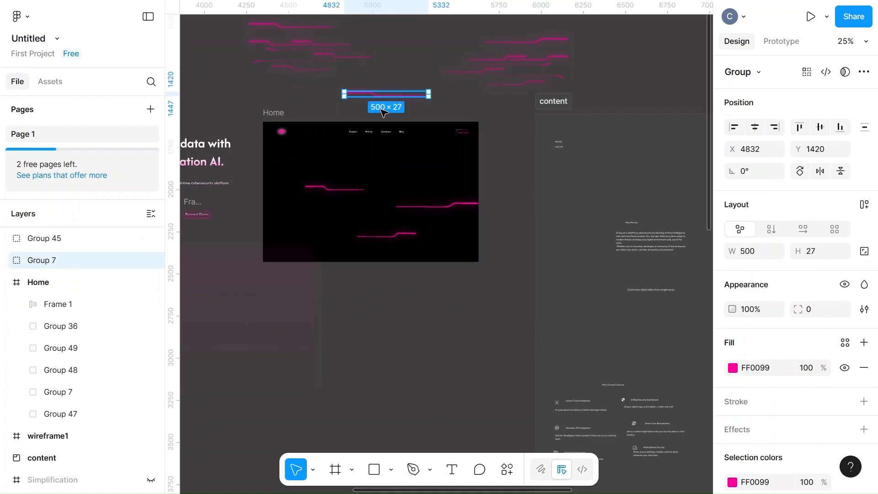
left_click(338, 187)
left_click(332, 189)
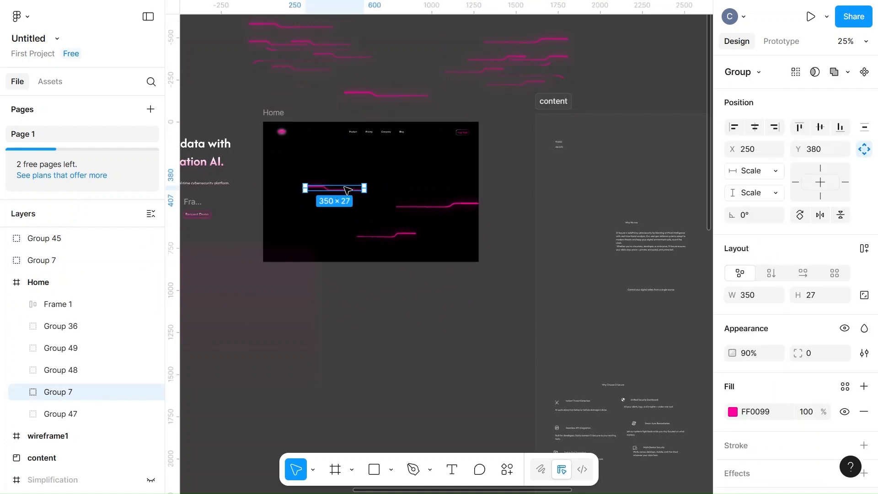
left_click_drag(346, 190, 378, 83)
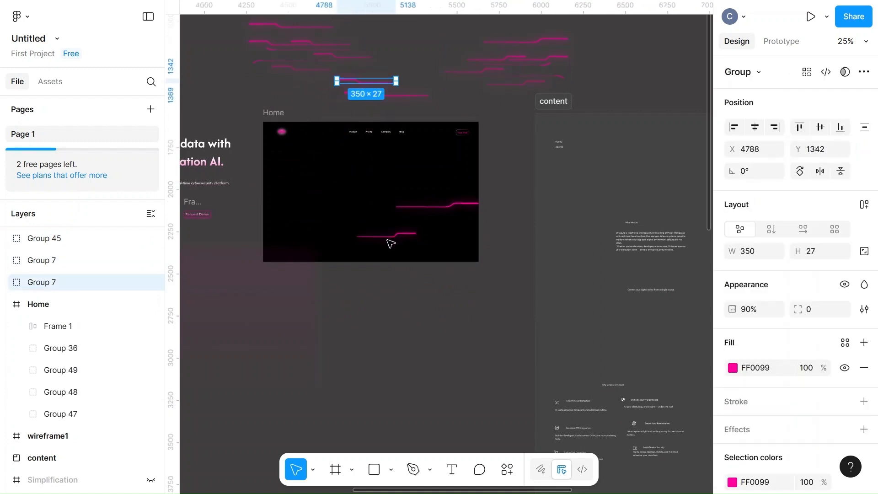
Step: Move the two remaining glowing lines, Group 48 and Group 47, out of the Home frame onto the canvas beside it
left_click_drag(390, 237, 518, 151)
left_click_drag(435, 207, 525, 203)
left_click(462, 135)
scroll(464, 136, "up", 3)
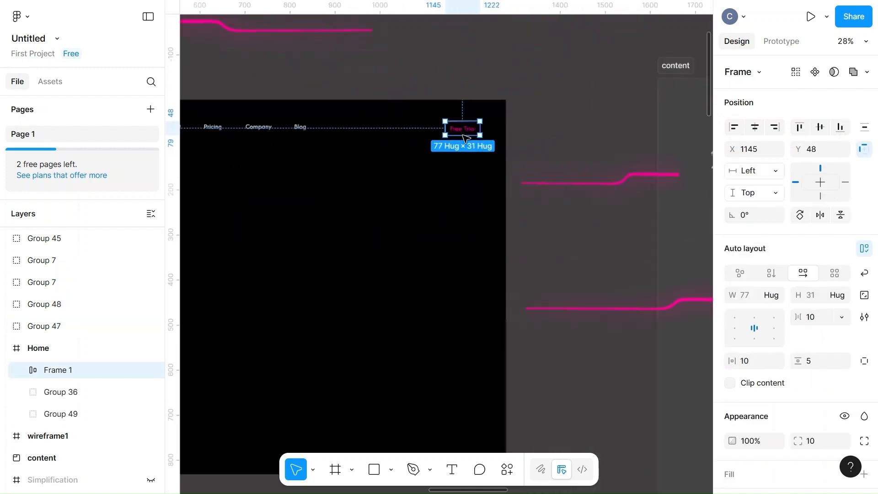
Step: Extend the Home frame downward to a height of 972
scroll(465, 137, "down", 5)
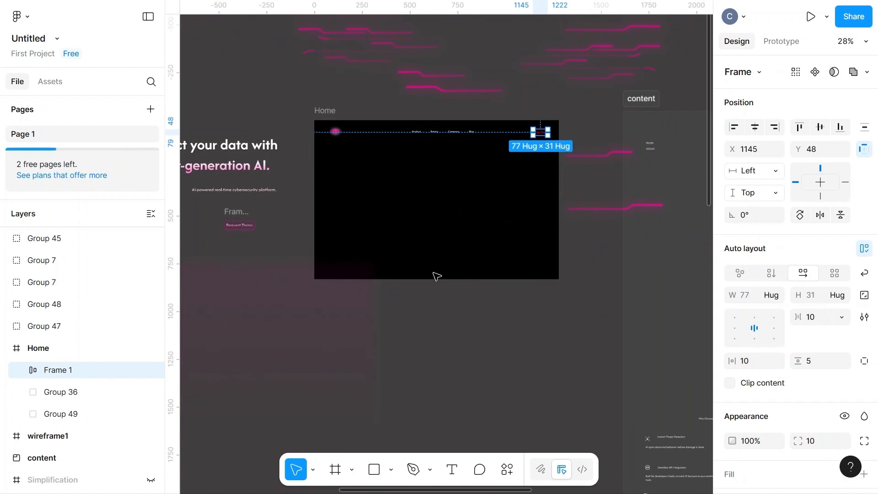
left_click(327, 111)
left_click_drag(438, 279, 420, 305)
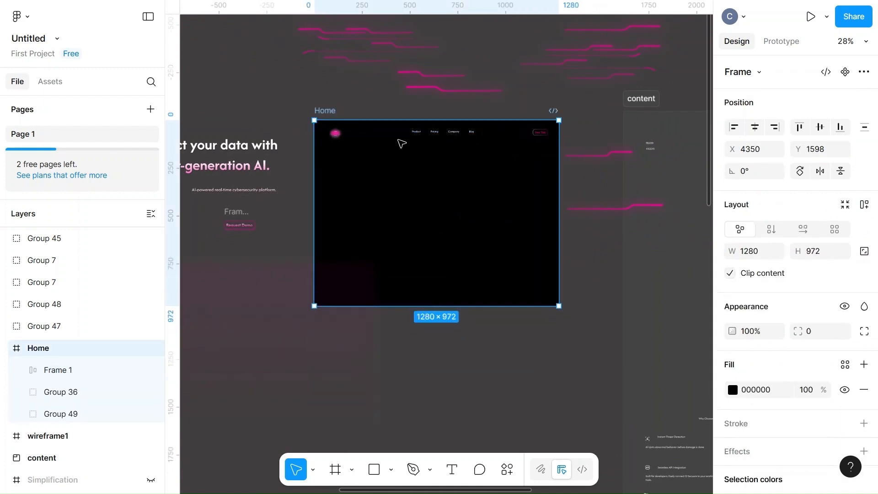
Step: Move the logo out of the Home frame and reposition the frame lower on the canvas, at about X 4403, Y 2005
left_click_drag(335, 133, 256, 74)
left_click(349, 91)
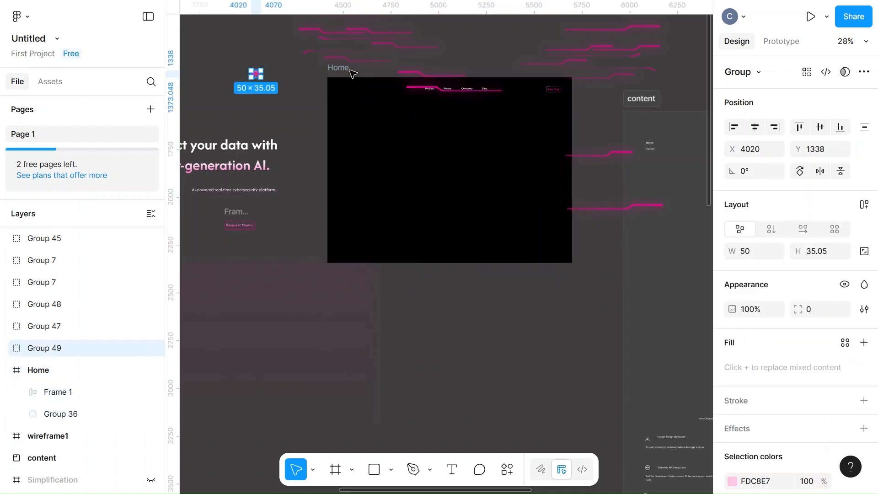
left_click_drag(342, 69, 335, 188)
Step: Move the navigation links group and the Free Trial button out of the Home frame to the canvas above it
left_click(431, 210)
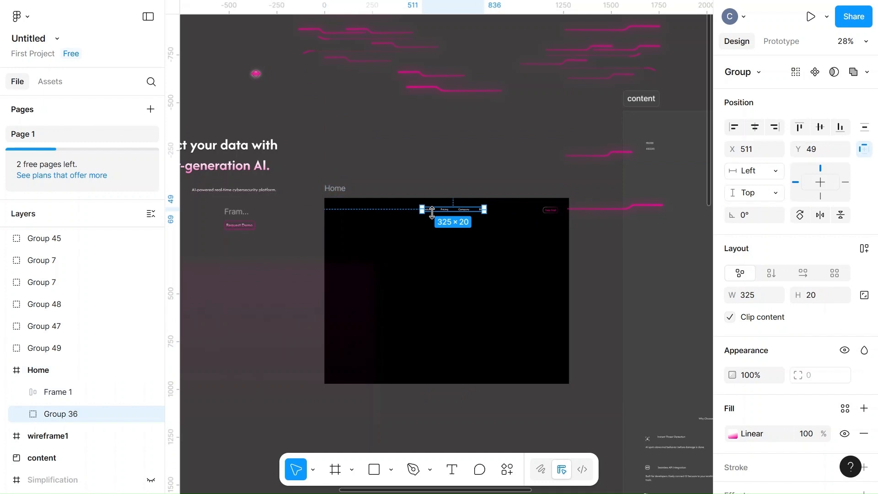
left_click_drag(457, 208, 408, 151)
left_click(559, 214)
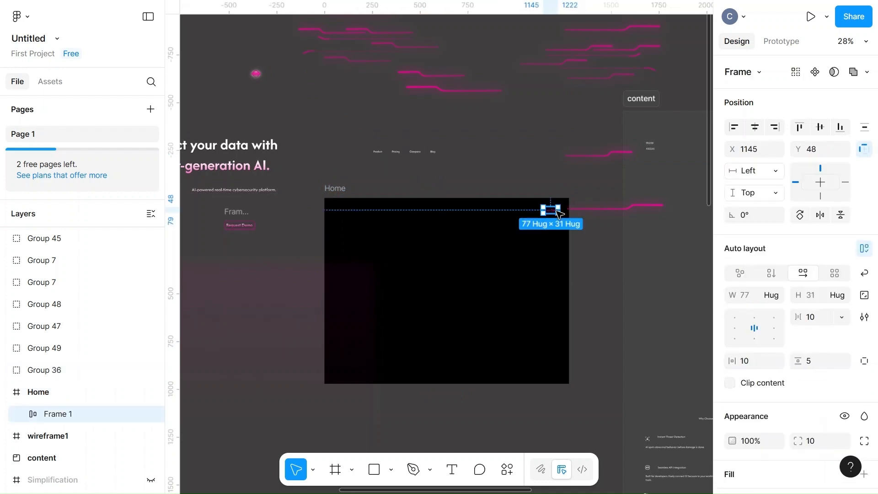
left_click_drag(554, 214, 466, 167)
left_click(539, 168)
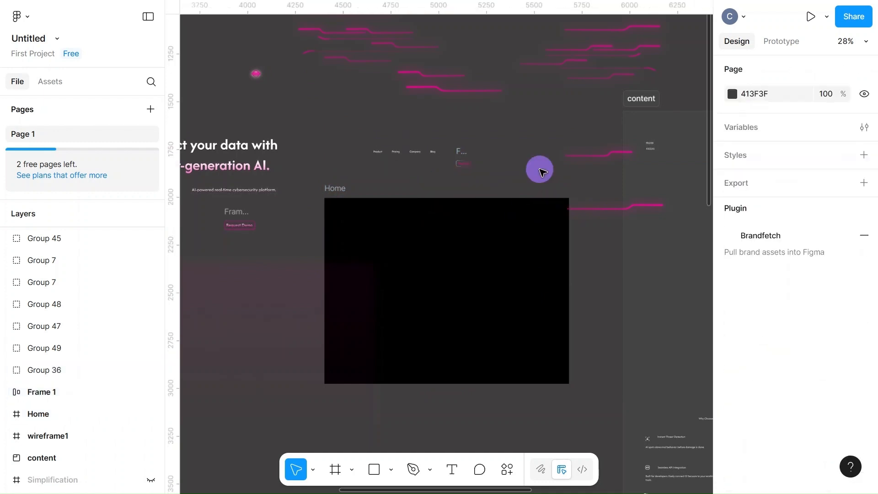
Step: Set the emptied Home frame's height to 6000
left_click(331, 190)
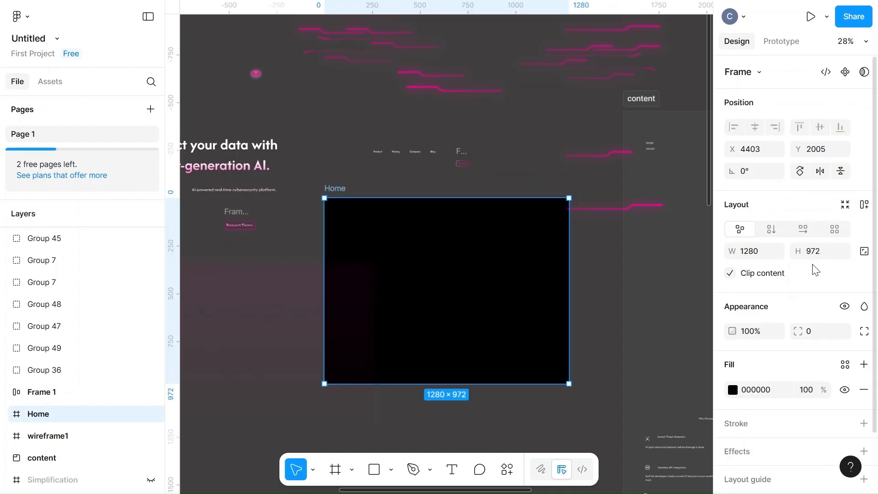
left_click(828, 250)
type("6000")
left_click(578, 299)
scroll(578, 299, "down", 1)
scroll(580, 302, "down", 7)
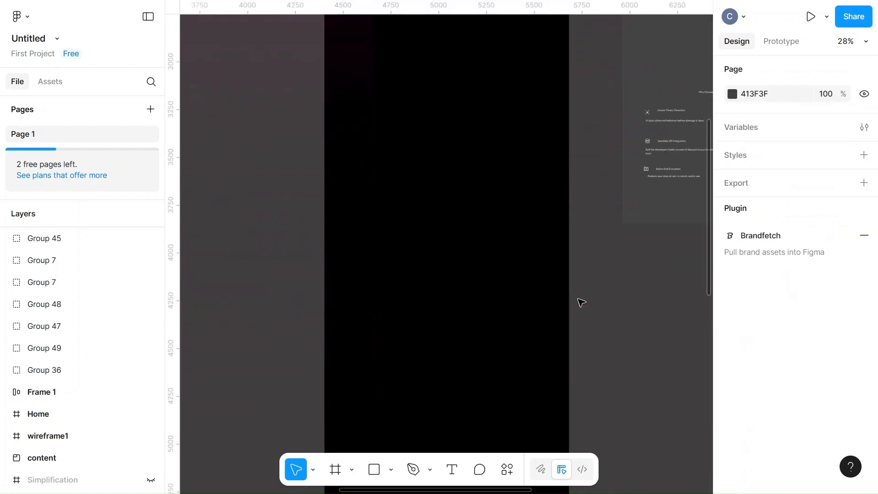
Step: Move the navigation links, Free Trial button and logo back into the header of the Home frame, with the logo at about X 76, Y 46
scroll(581, 302, "up", 10)
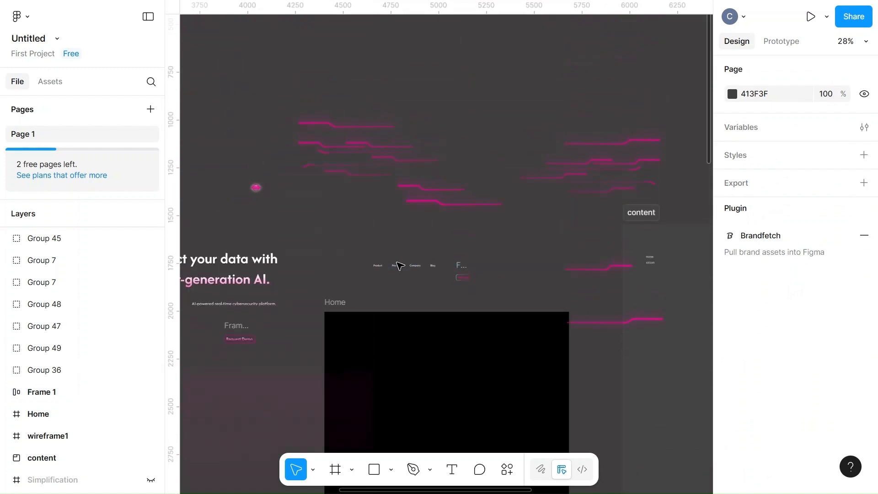
left_click_drag(400, 266, 542, 316)
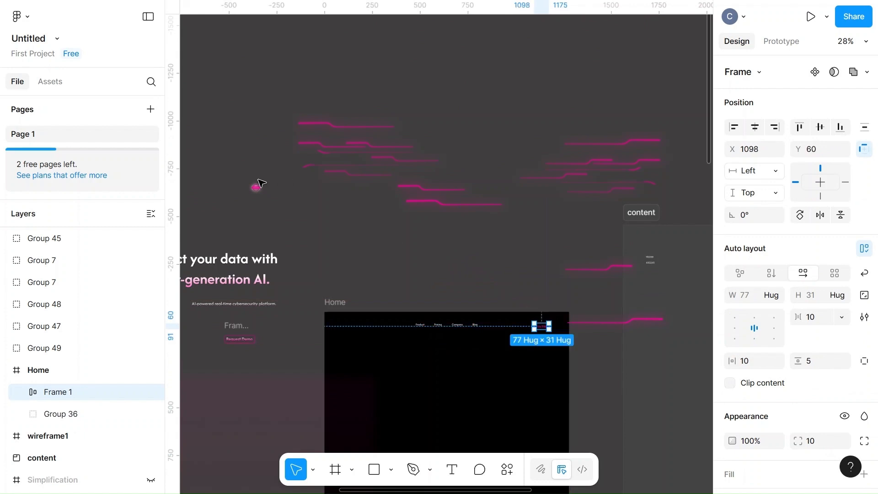
left_click_drag(256, 187, 345, 324)
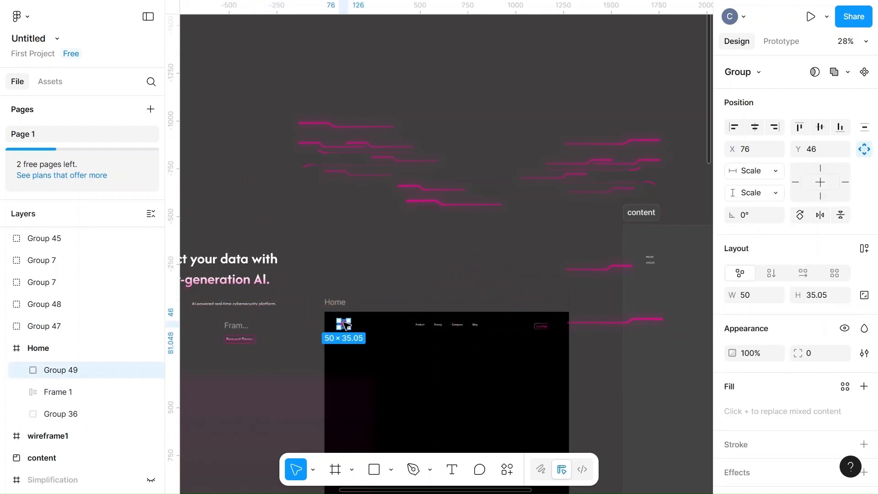
left_click(459, 289)
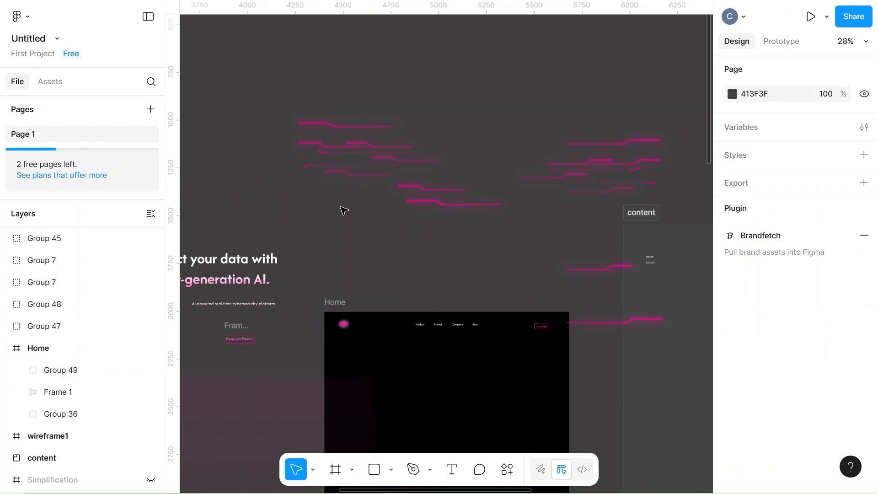
Step: Place the two 732 × 279 groups of glowing lines, Group 45 and Group 46, back in the Home frame below the header
scroll(341, 165, "down", 5)
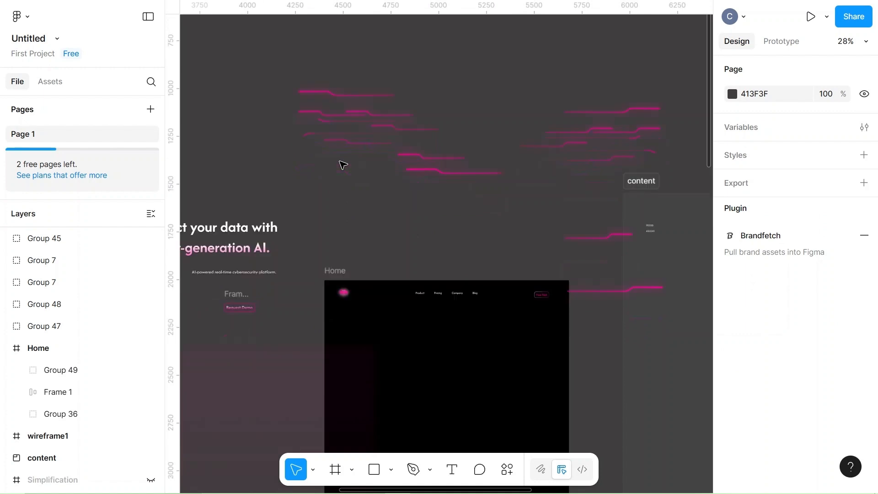
left_click(347, 106)
left_click_drag(344, 103, 360, 259)
left_click(494, 121)
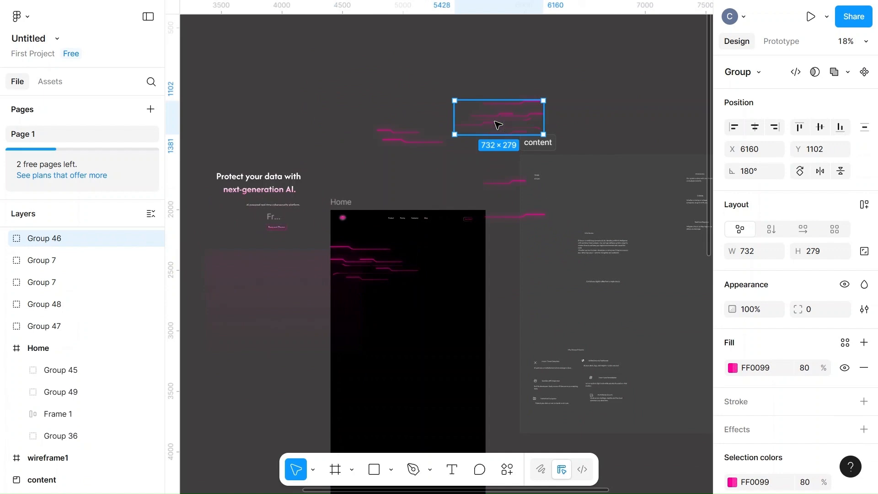
left_click_drag(495, 122, 435, 296)
left_click(499, 75)
Step: Minimize the interface and draw an ellipse about 1011 × 849 on the empty canvas above the Home frame
scroll(502, 78, "right", 3)
scroll(502, 79, "down", 1)
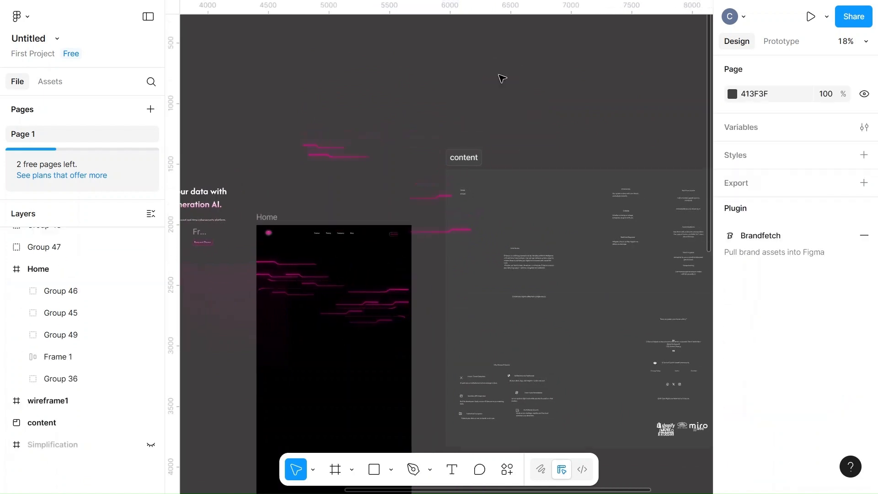
scroll(502, 77, "up", 3)
left_click(148, 16)
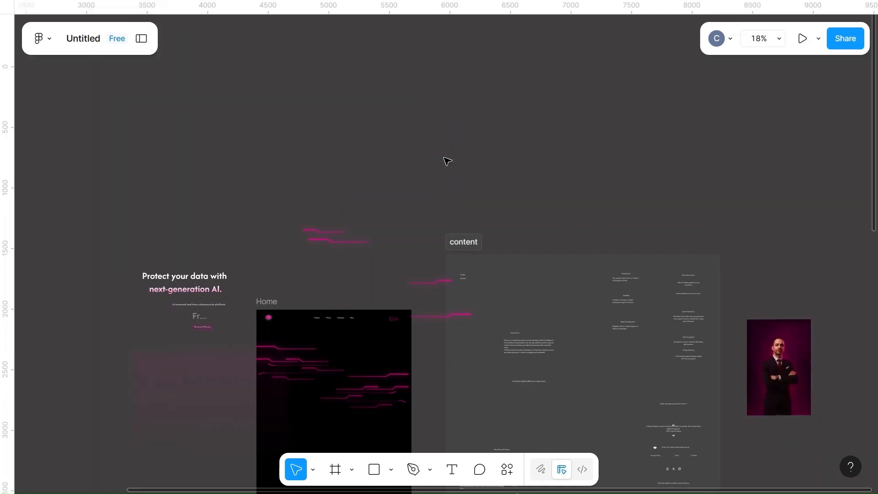
key("o")
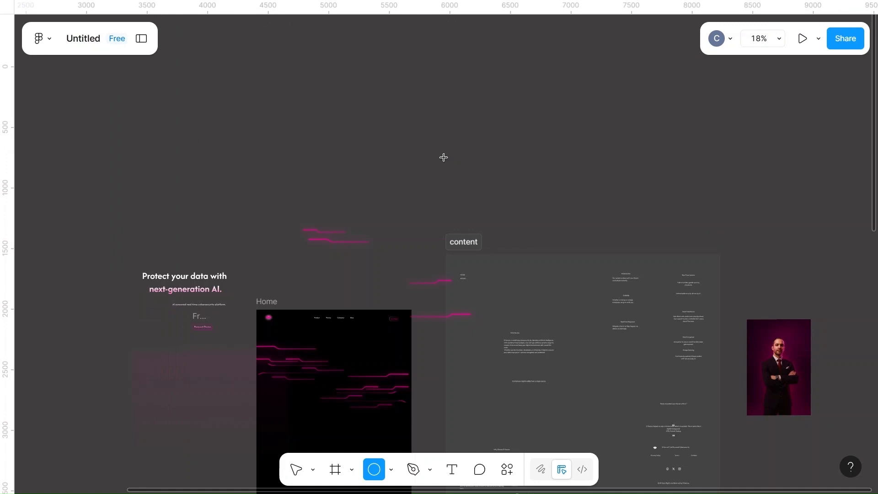
left_click_drag(303, 114, 425, 217)
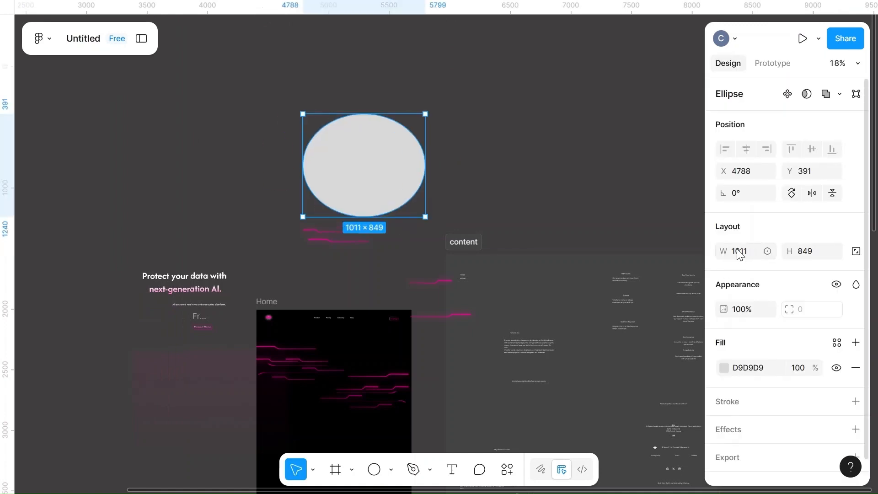
Step: Set the ellipse's width to 400 and its height to 200
left_click(736, 254)
key("BackSpace")
left_click(805, 251)
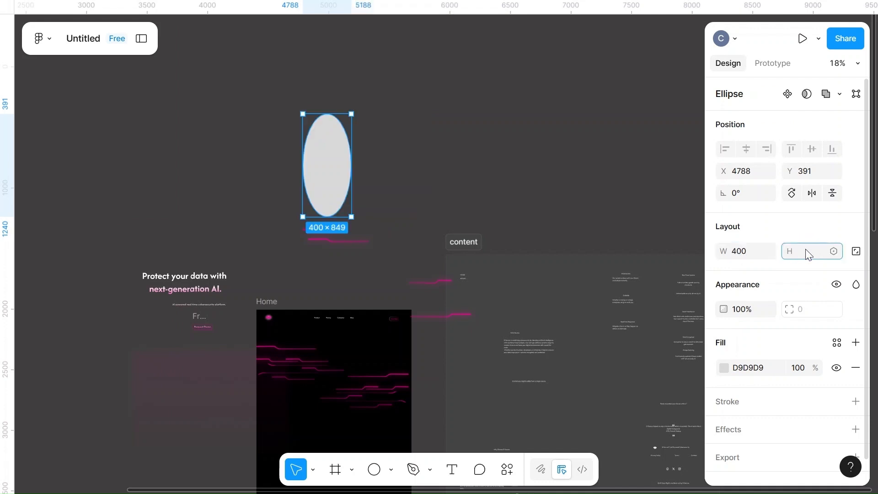
type("400")
left_click(743, 254)
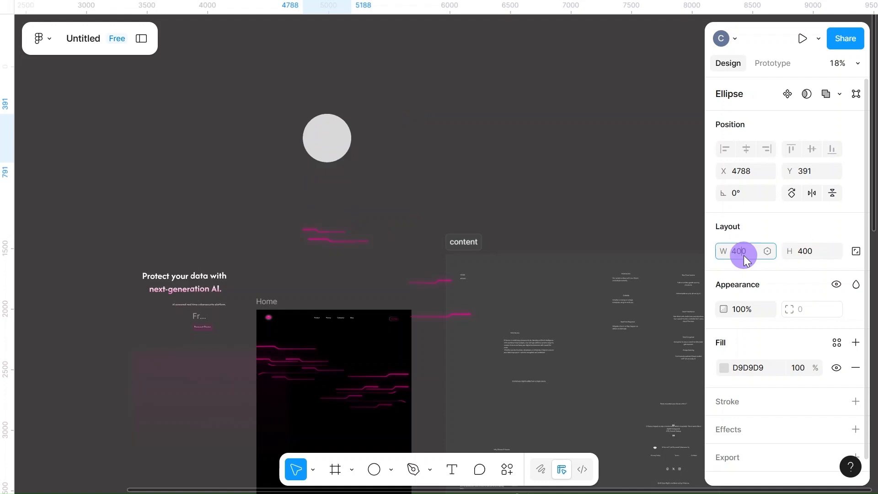
type("2")
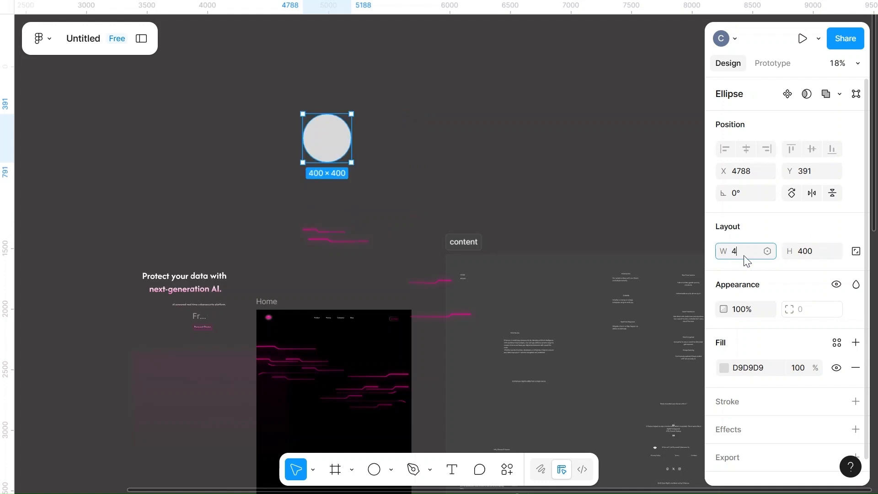
left_click(806, 255)
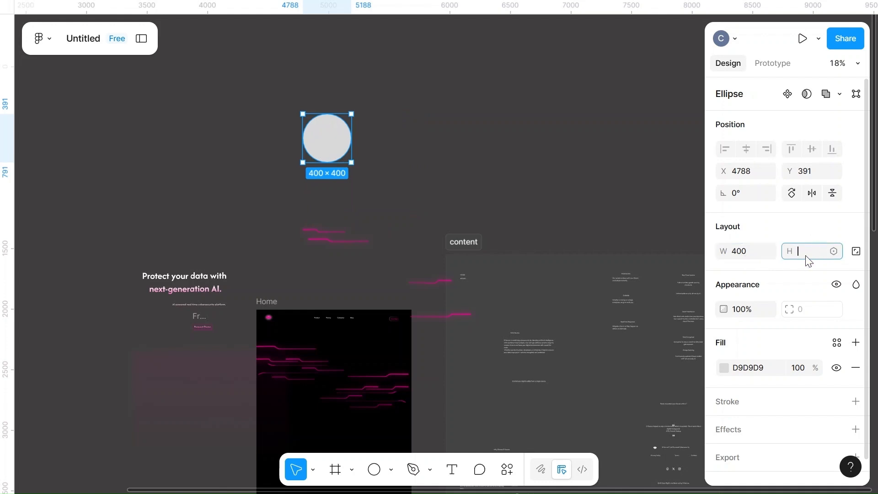
type("00")
left_click(550, 129)
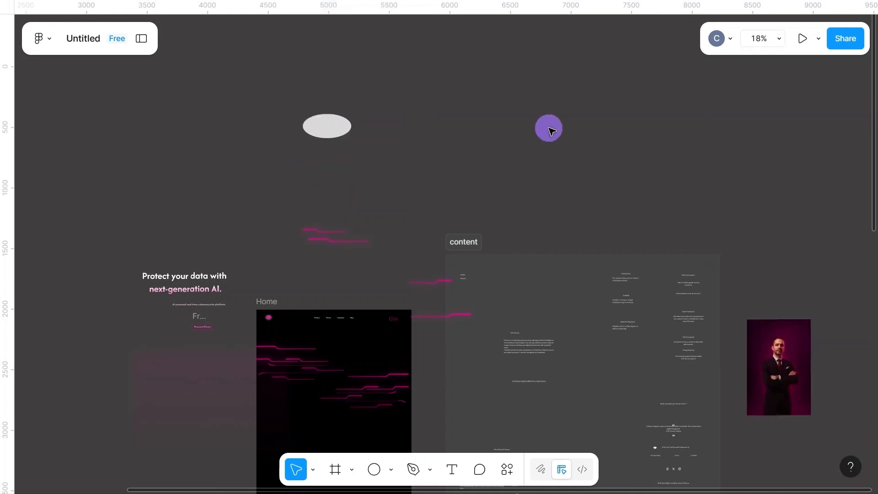
Step: Fill the ellipse with the page's pink FF0099, comparing the 80% and 100% opacity versions and choosing 100%
left_click(324, 130)
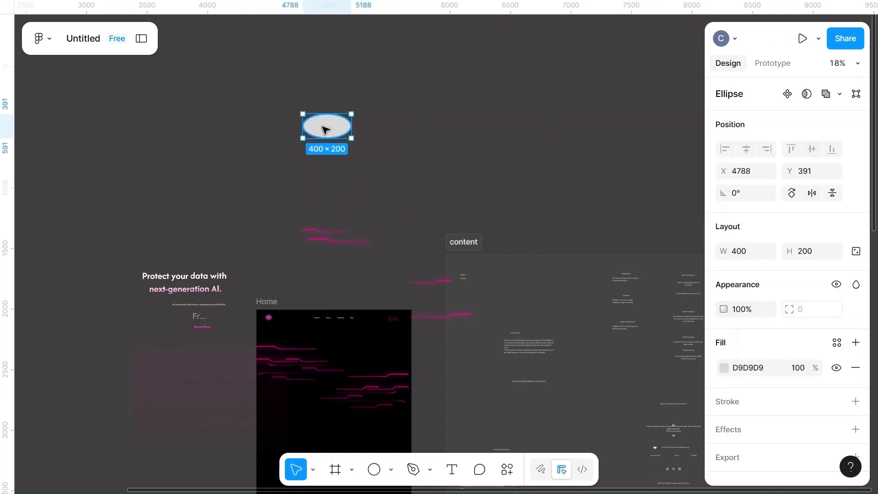
left_click(723, 368)
left_click(607, 434)
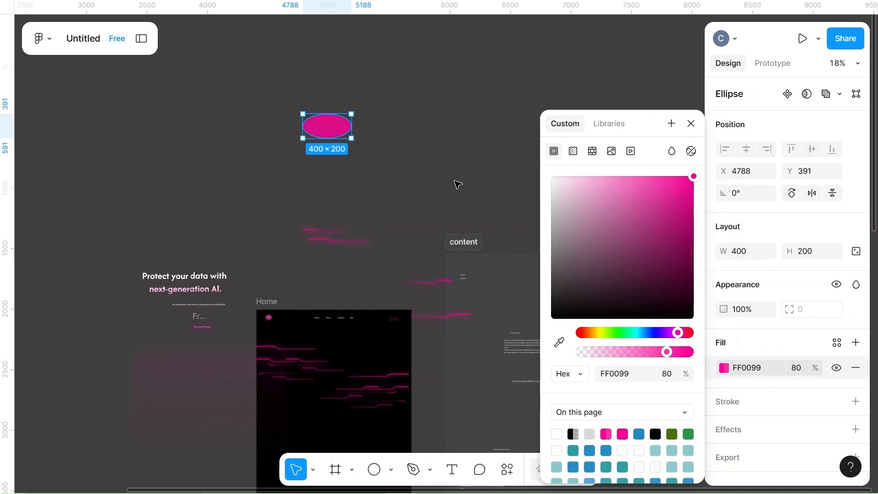
left_click(623, 432)
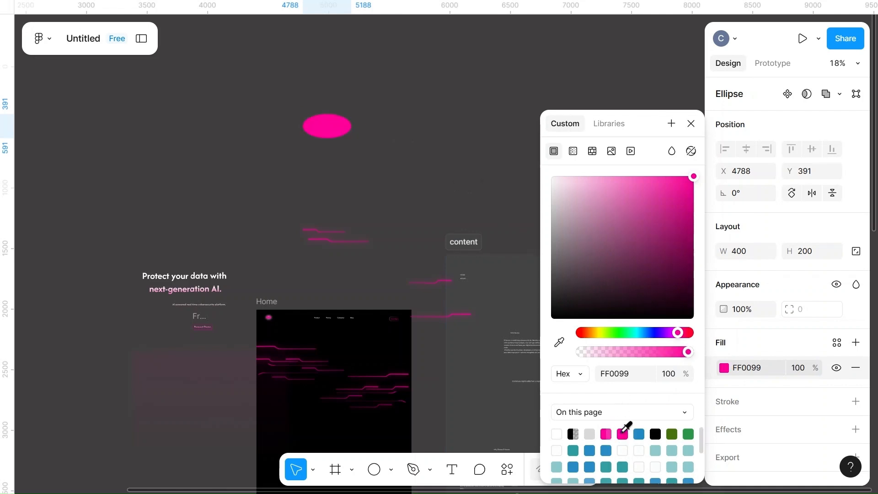
left_click(607, 433)
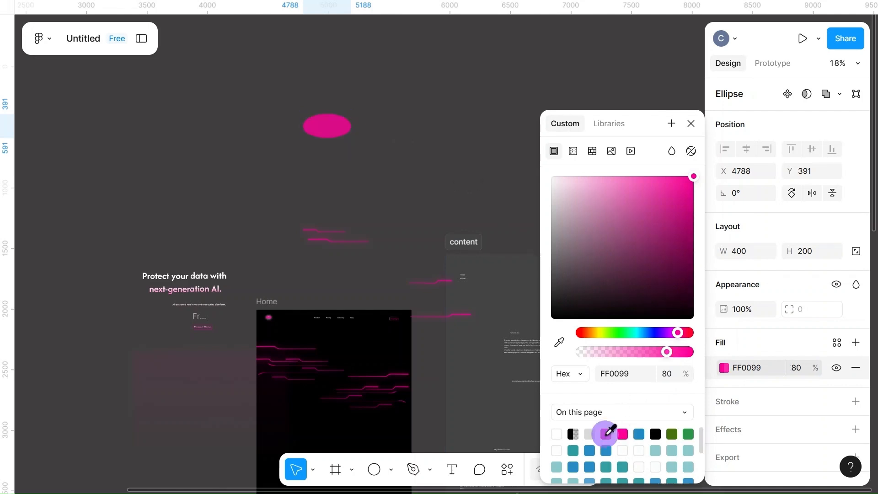
left_click(622, 433)
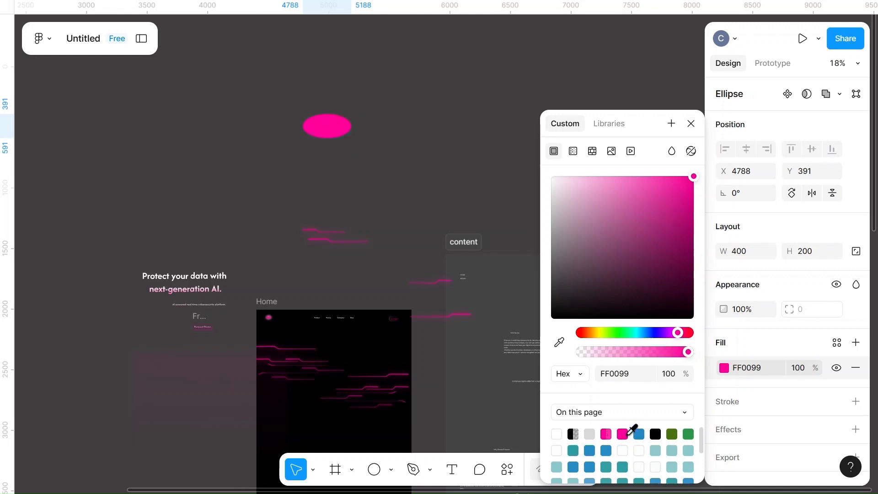
Step: Lighten the ellipse's fill to FF8FD2 and nudge the ellipse 2 px to the right
left_click(598, 182)
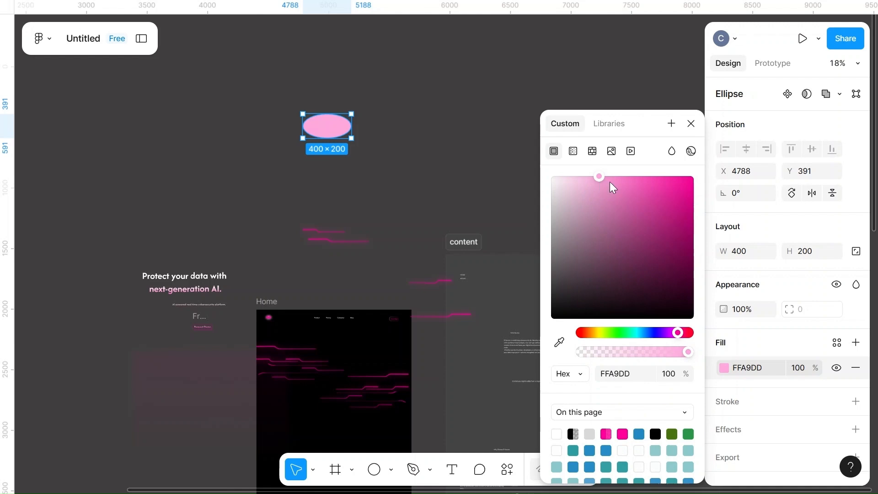
left_click(613, 181)
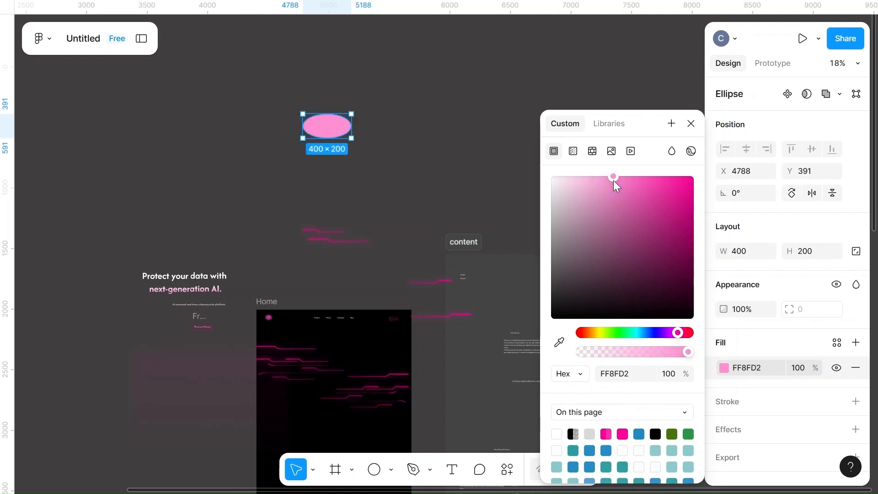
key("Right")
key("Right")
left_click(440, 184)
Step: Add an effect to the pink ellipse and change its type from drop shadow to Layer blur
left_click(335, 127)
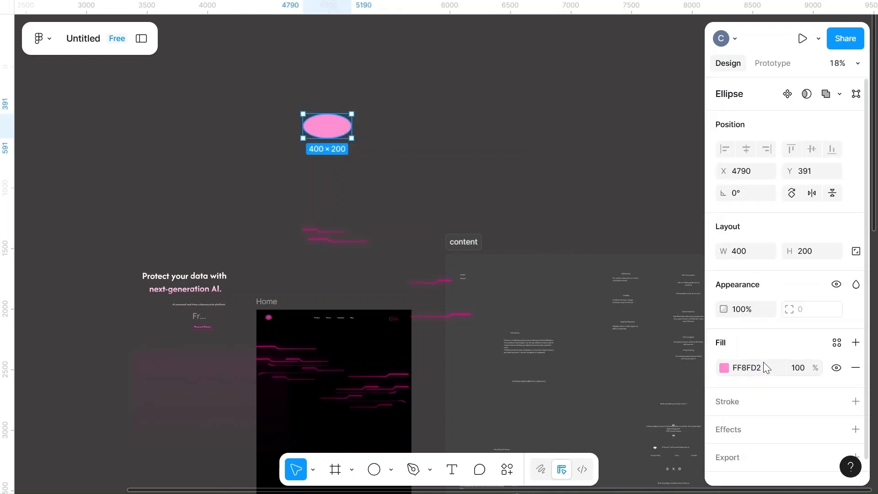
scroll(811, 420, "down", 1)
left_click(855, 409)
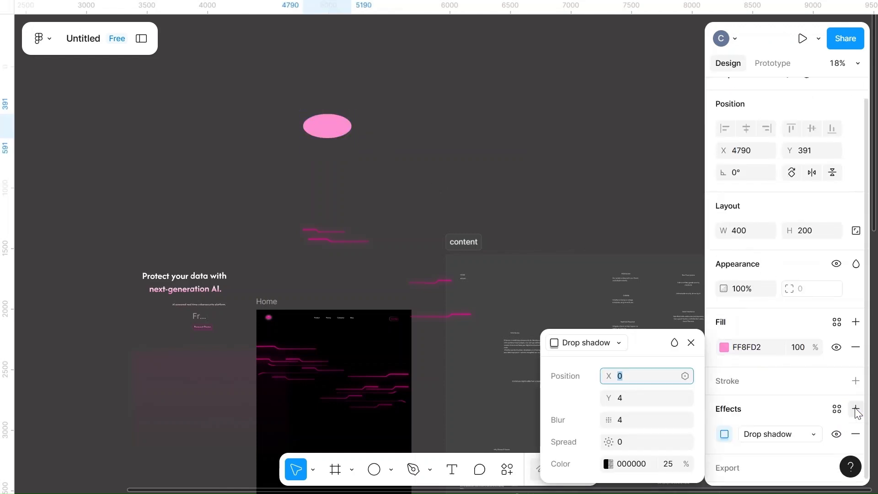
left_click(813, 437)
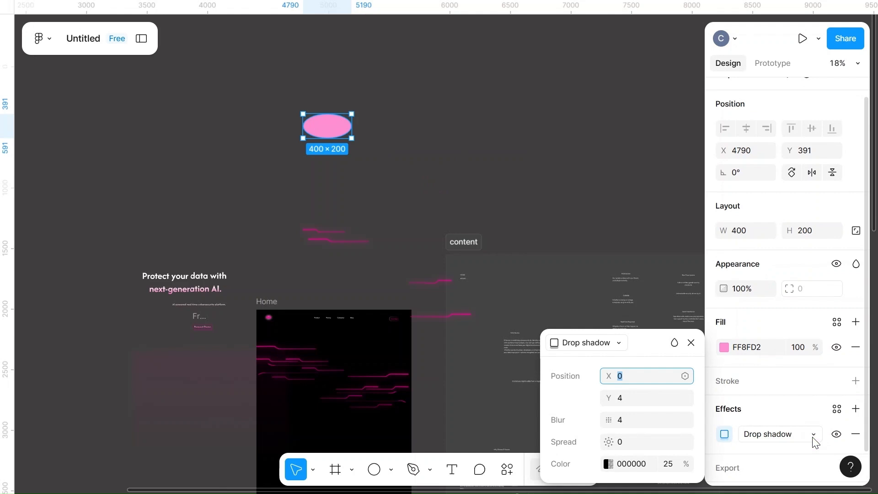
left_click(809, 437)
left_click(783, 429)
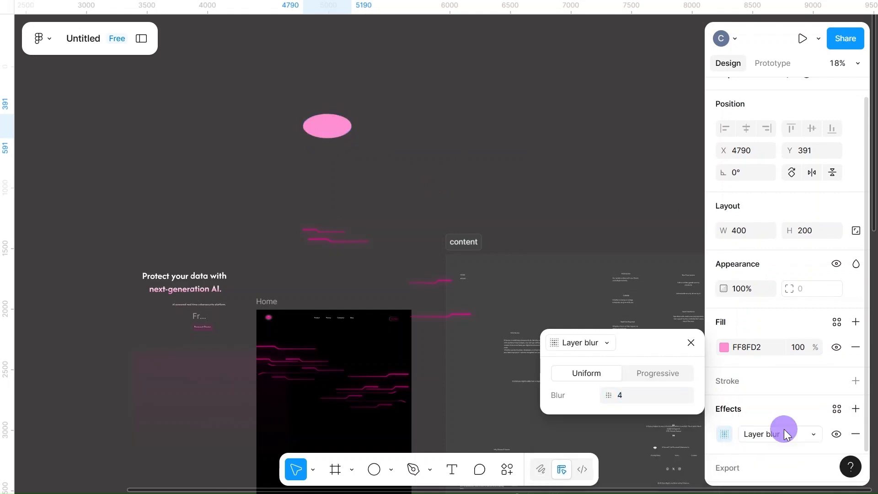
Step: Set the pink ellipse's layer blur to 100
left_click(643, 393)
type("1")
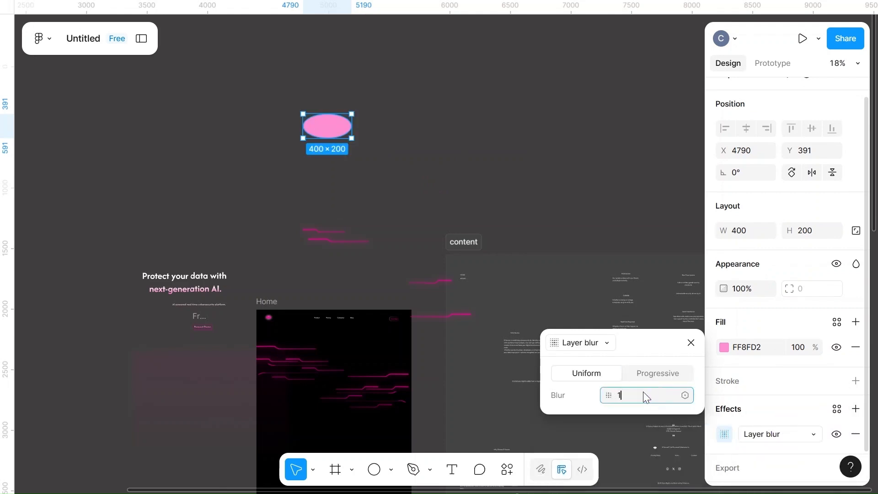
type("00")
left_click(562, 144)
Step: Set the pink ellipse's layer blur to 500 and its width to 300
left_click(333, 126)
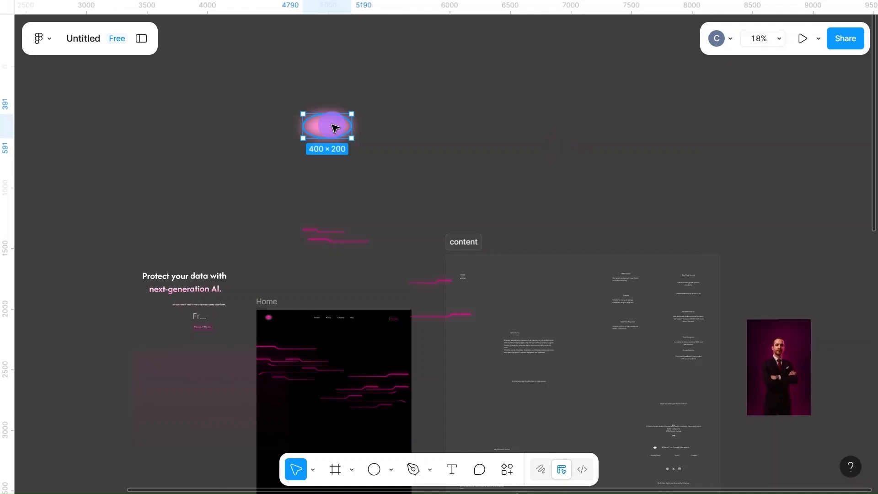
scroll(748, 467, "down", 1)
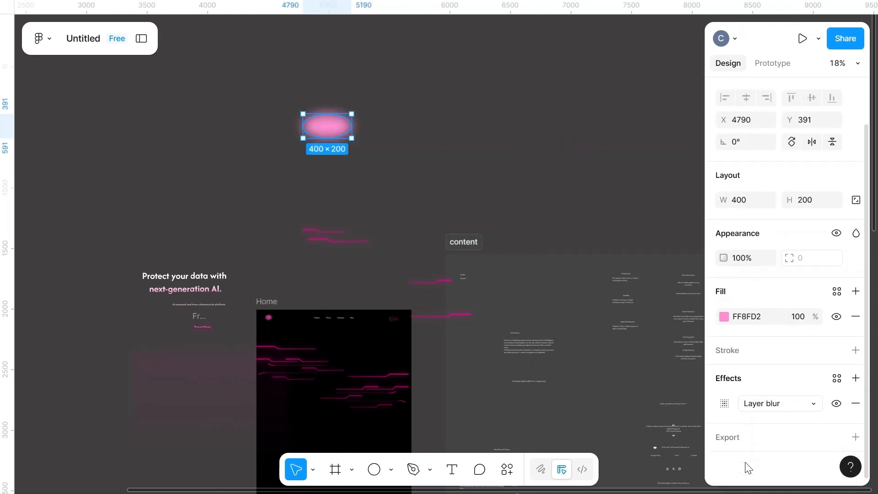
left_click(725, 404)
left_click(650, 461)
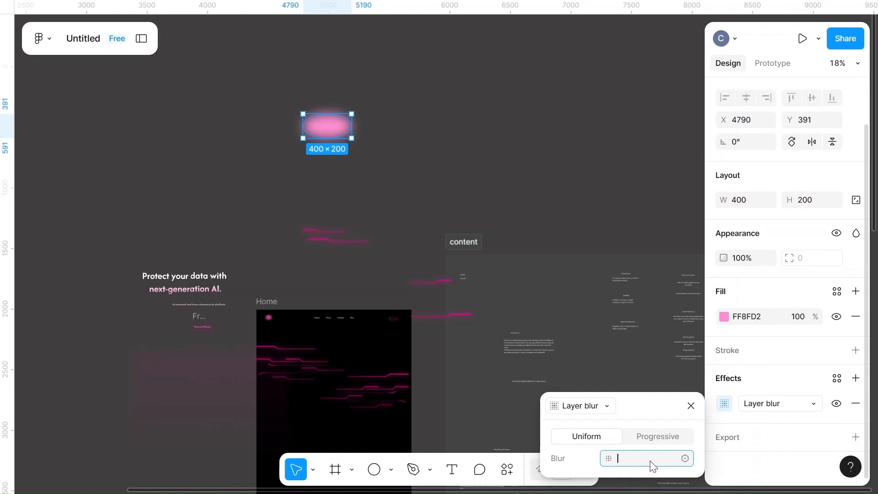
type("500")
left_click(566, 175)
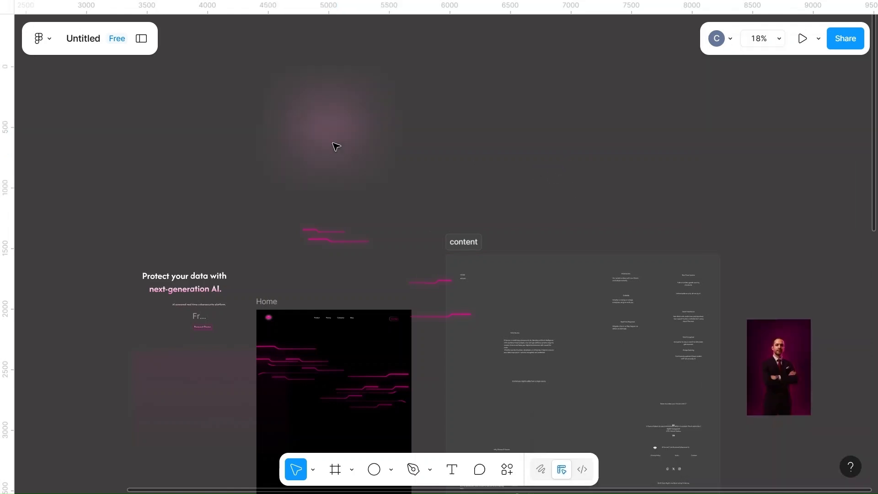
left_click(320, 129)
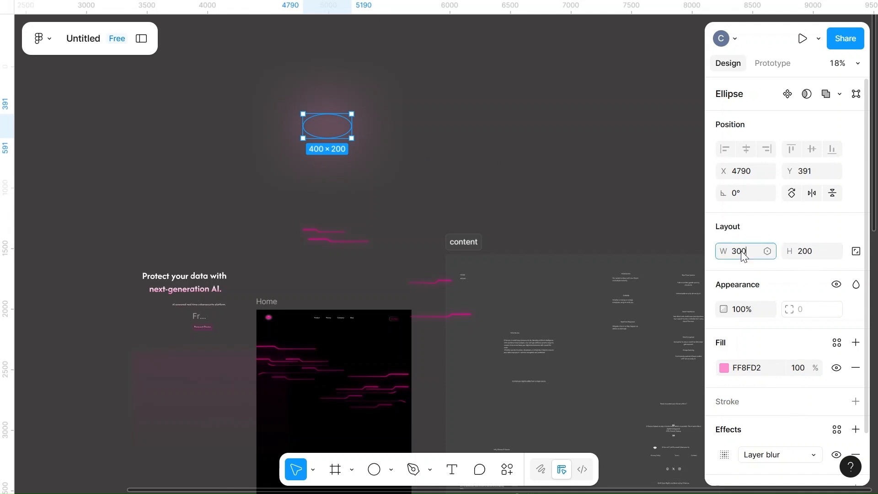
left_click(592, 183)
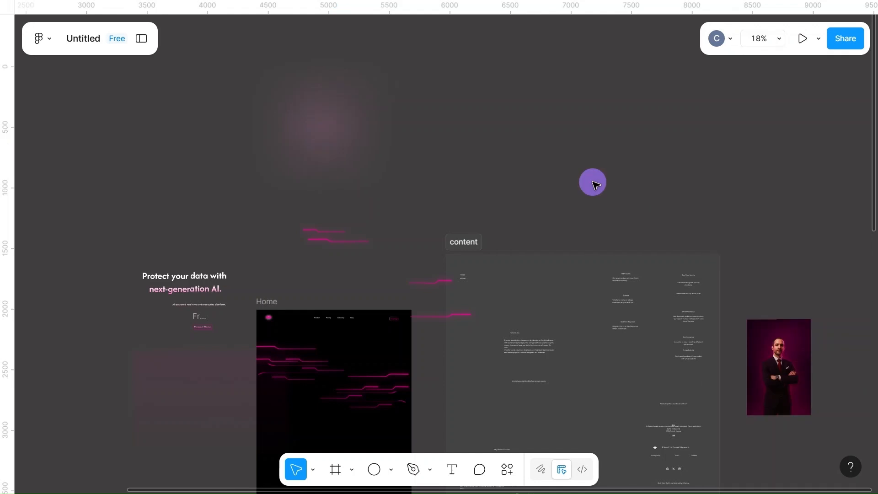
Step: Try the blurred ellipse as a glow in the Home frame's hero, at about X 456, Y 419
left_click(324, 132)
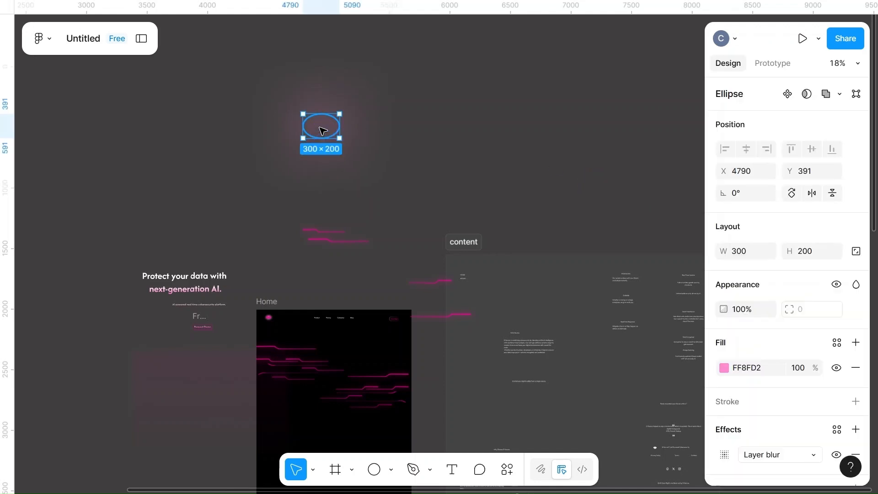
left_click_drag(323, 131, 321, 371)
scroll(325, 373, "up", 3)
scroll(329, 374, "right", 3)
scroll(329, 374, "down", 1)
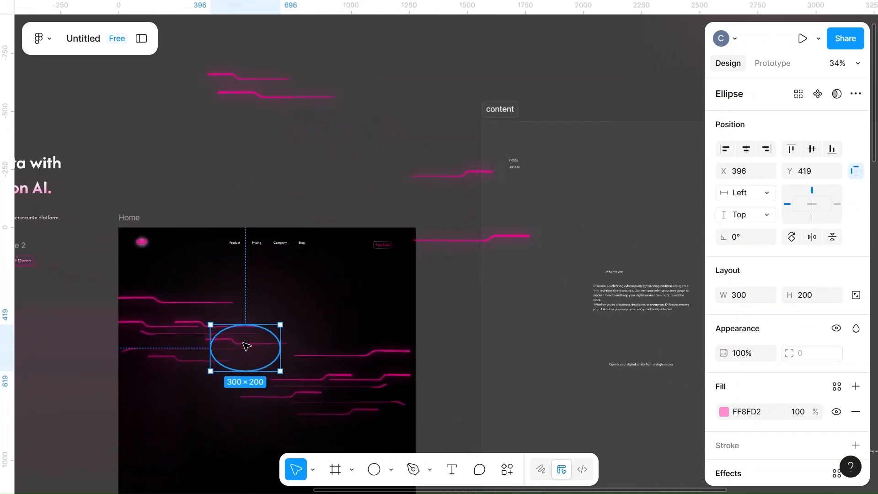
mouse_move(245, 346)
left_mouse_down()
mouse_move(261, 345)
mouse_move(257, 358)
left_mouse_up()
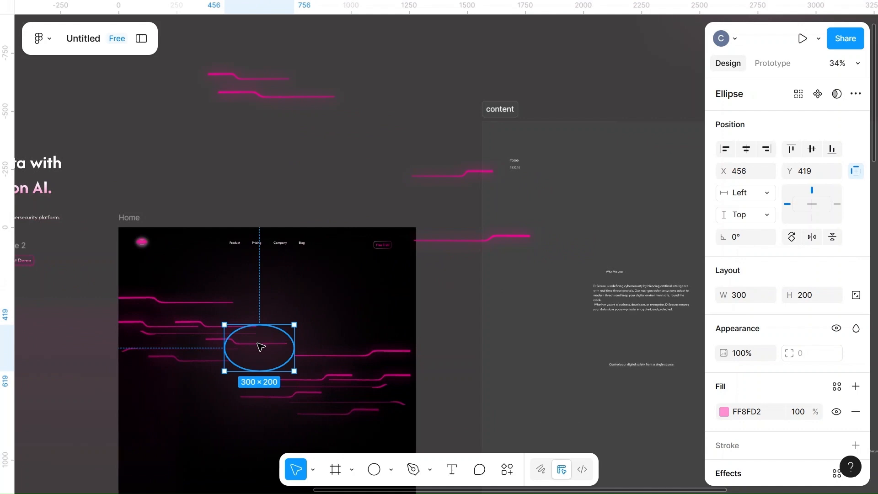
Step: Move the 1280 × 832 pink gradient rectangle onto the Home frame's hero, flush with the frame's left edge at X 0
scroll(256, 359, "down", 3)
left_click(143, 376)
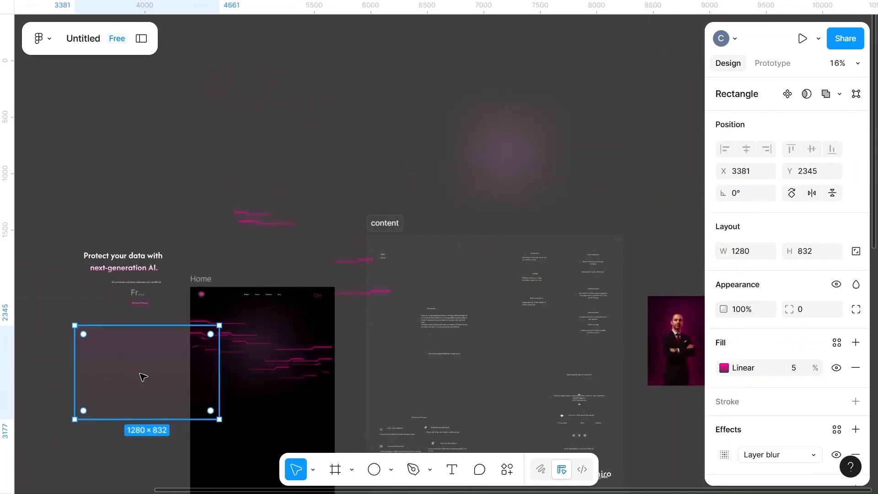
left_click_drag(143, 377, 257, 333)
scroll(257, 332, "up", 5)
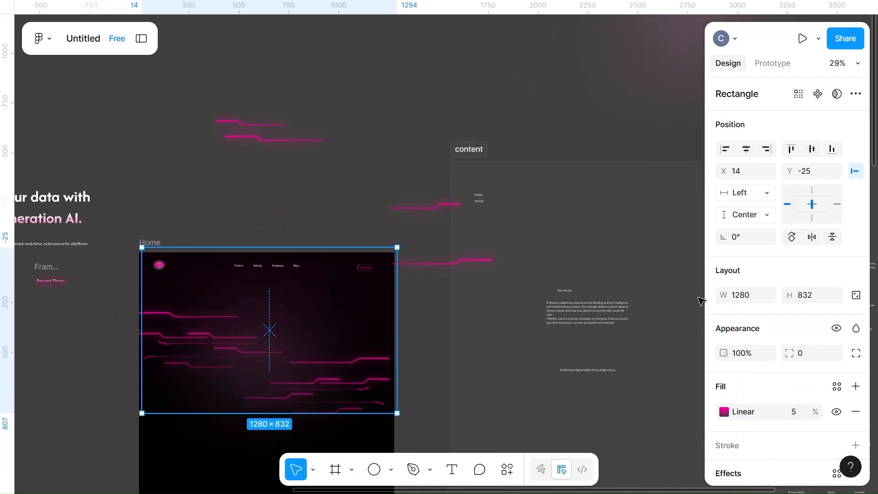
left_click_drag(329, 298, 318, 335)
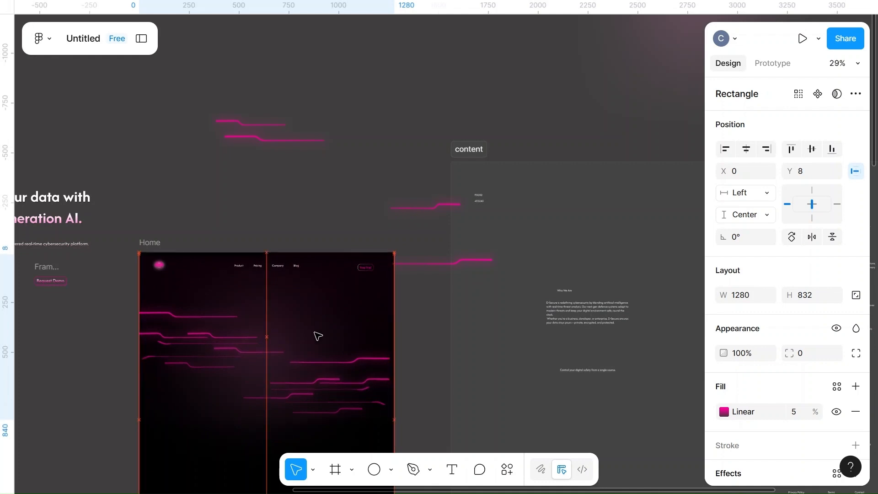
Step: Nudge the gradient rectangle up to Y 1, in line with the Home frame's top edge
key("Up")
scroll(340, 302, "up", 2)
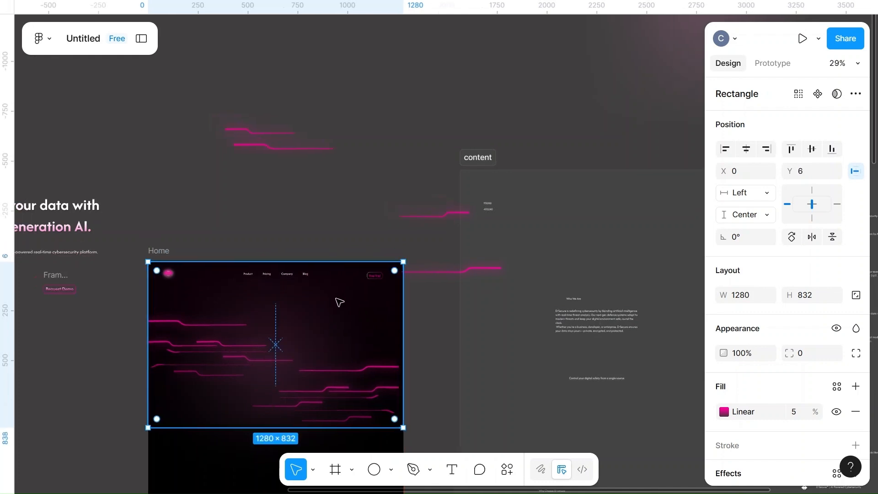
scroll(339, 303, "up", 6)
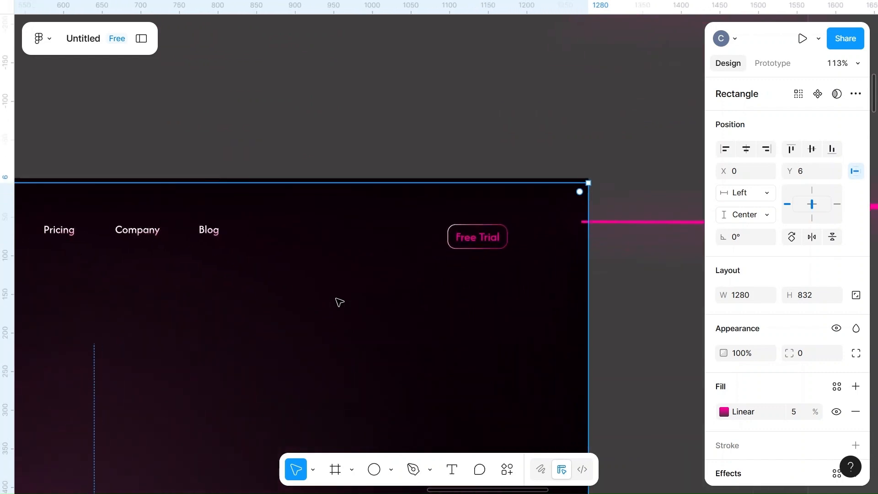
key("Up")
key("Up")
scroll(339, 303, "up", 3)
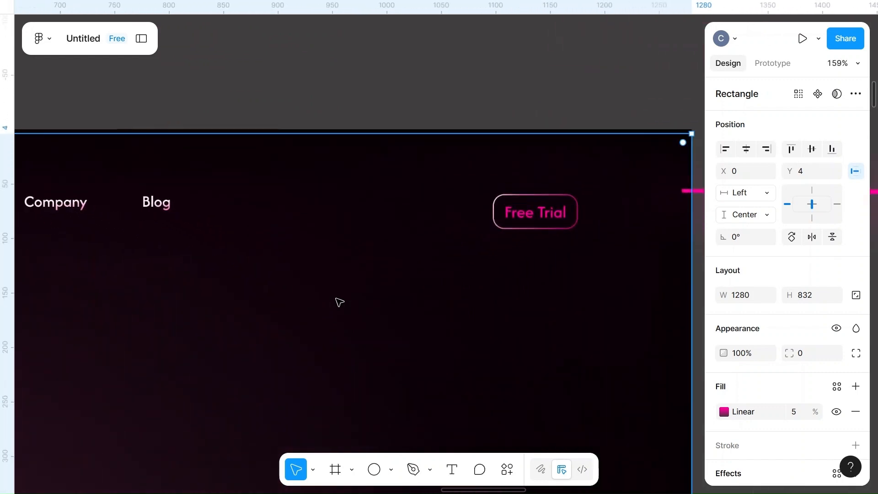
key("Up")
key("Up")
key("Up")
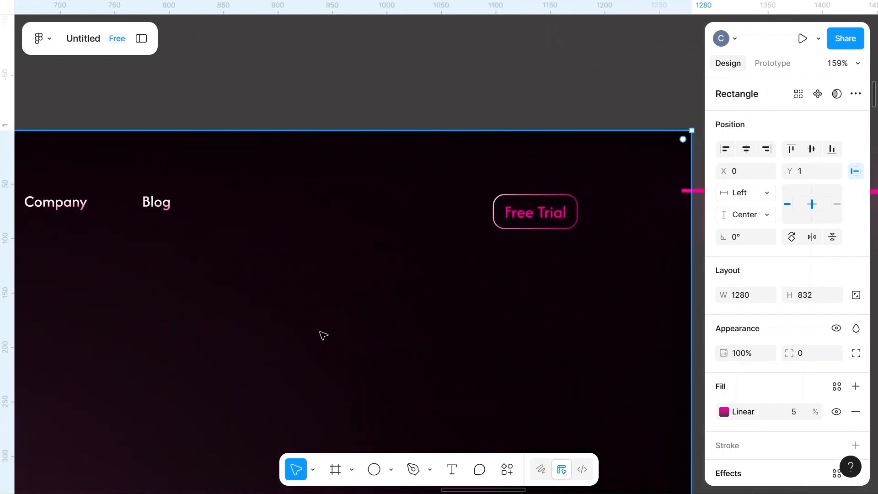
scroll(322, 336, "down", 3)
scroll(323, 335, "down", 5)
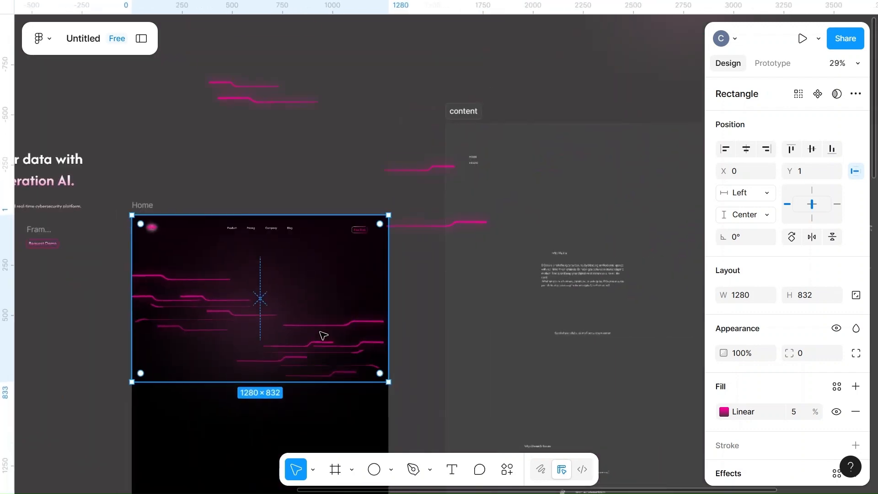
Step: Move the upper loose pink circuit line from above the Home frame onto the matching line left of the hero's centre
left_click(260, 150)
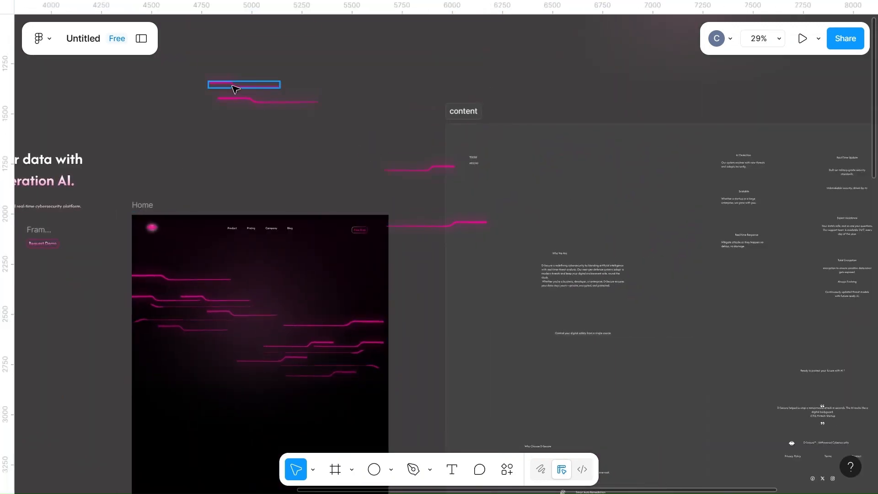
left_click_drag(234, 87, 267, 319)
scroll(226, 312, "up", 5)
scroll(227, 312, "up", 2)
left_click(355, 279)
scroll(356, 279, "down", 4)
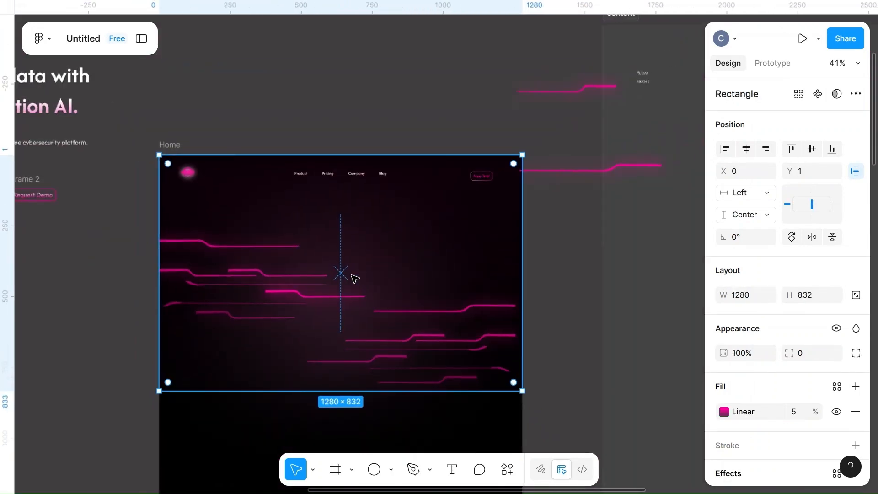
Step: Move the remaining 500-wide pink line above the Home frame onto the hero's uppermost left-hand line, at X -7, Y 299
scroll(315, 90, "down", 2)
left_click(327, 140)
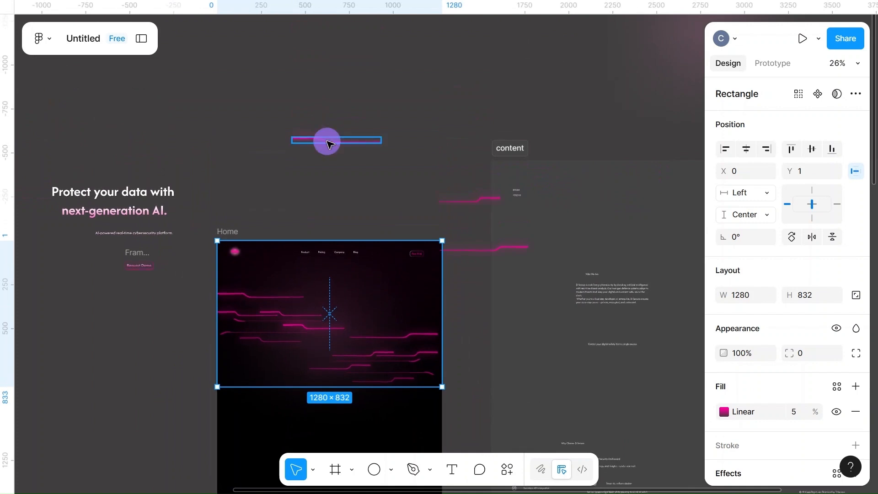
left_click_drag(328, 142, 251, 296)
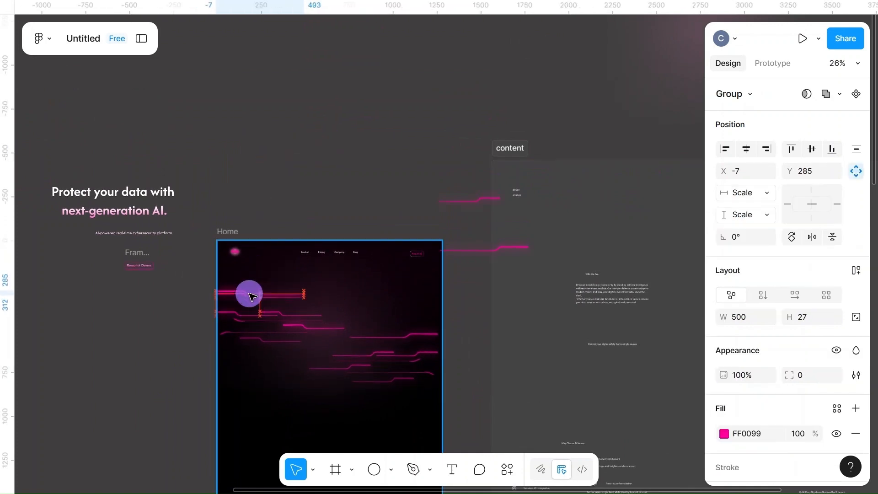
scroll(251, 296, "up", 6)
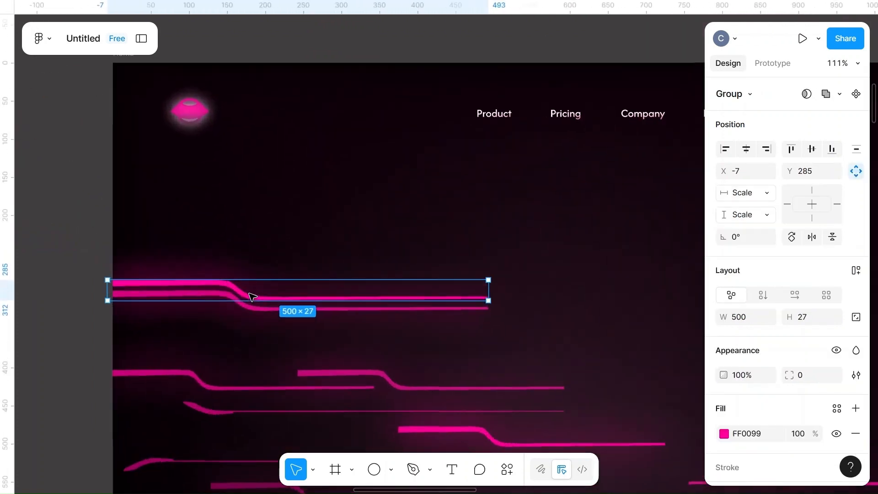
left_click_drag(273, 293, 273, 302)
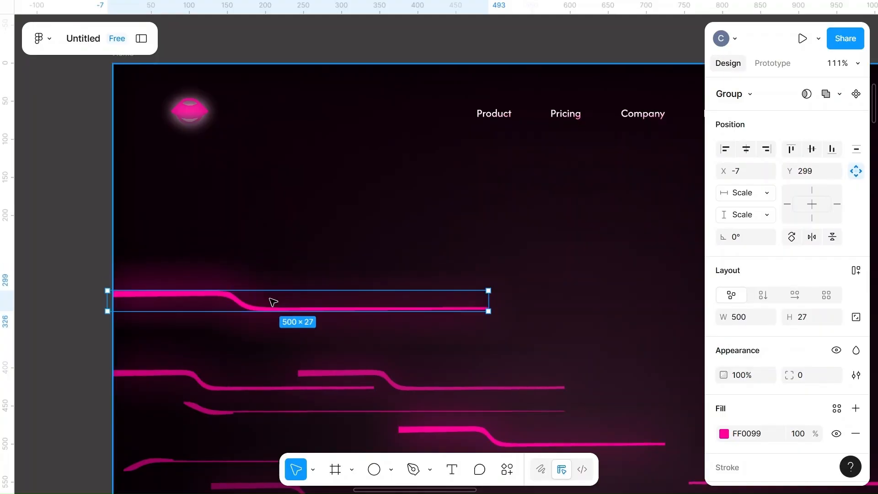
left_click(351, 259)
Step: Move the 350-wide pink line beside the Home frame onto the matching lower line in the hero, at X 874, Y 706
scroll(350, 260, "down", 5)
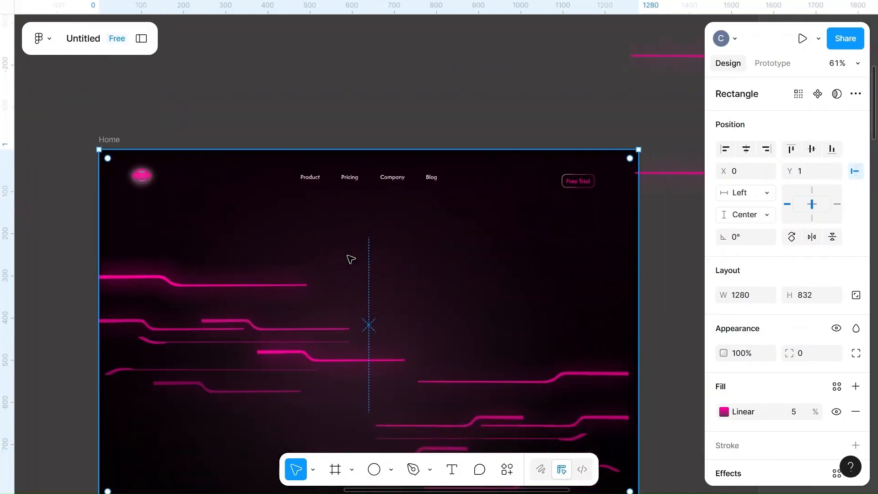
scroll(400, 252, "right", 4)
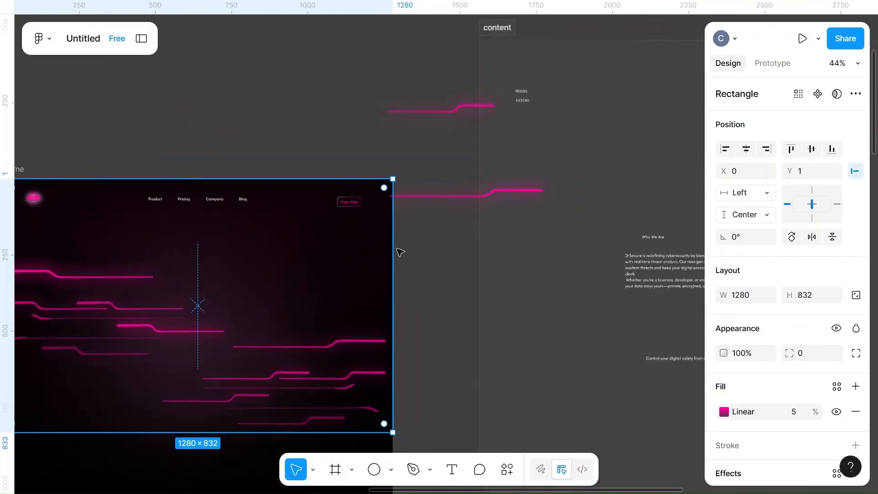
left_click(462, 112)
left_click_drag(457, 110, 235, 399)
scroll(233, 401, "up", 6)
scroll(235, 398, "down", 3)
scroll(447, 230, "down", 4)
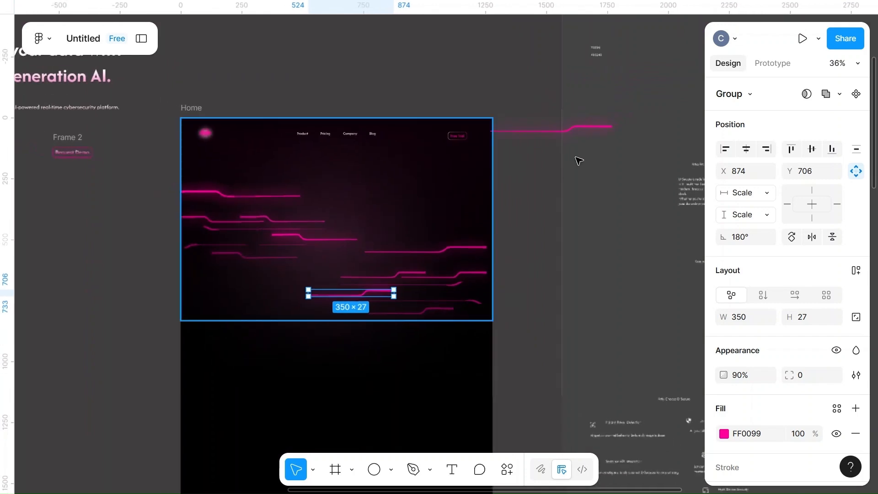
Step: Move the last loose 500-wide pink line onto the hero's uppermost right-hand line, at X 1256, Y 528
left_click(536, 132)
left_click_drag(536, 132, 406, 249)
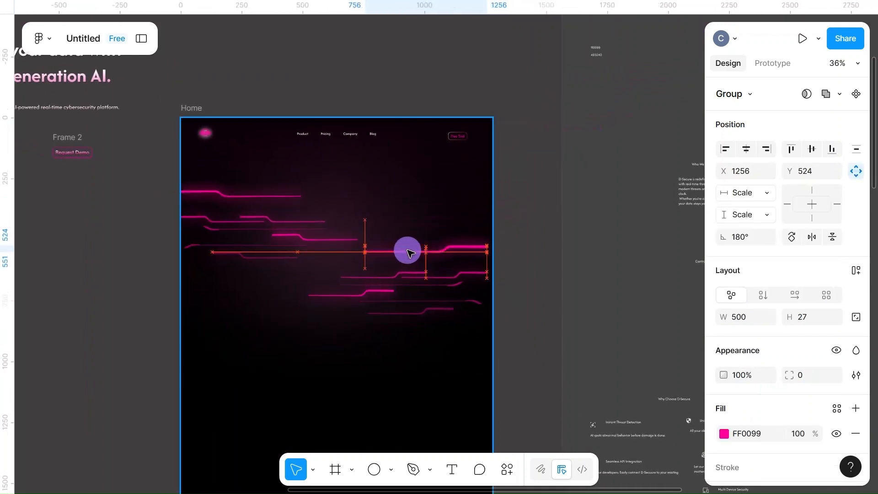
scroll(407, 251, "up", 6)
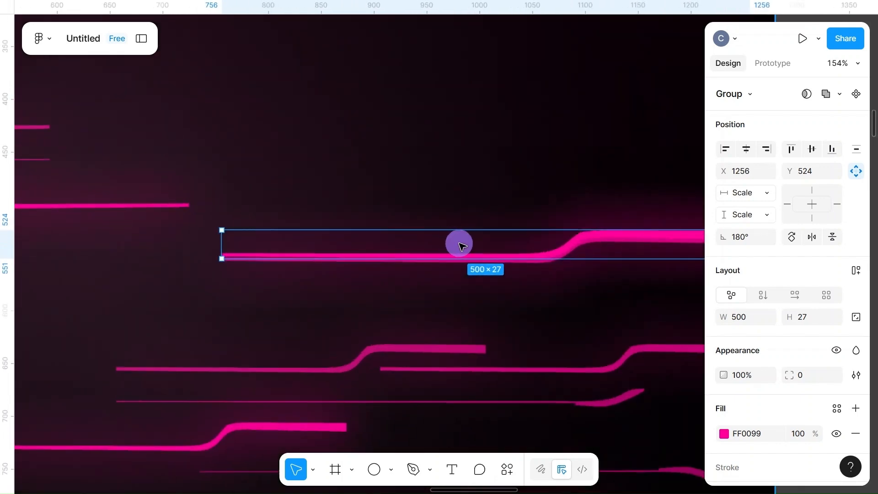
left_click_drag(461, 246, 456, 251)
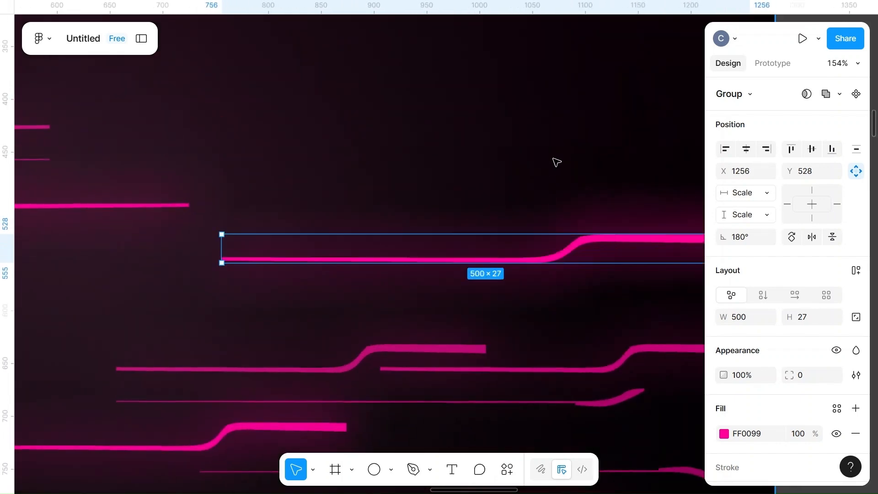
left_click(557, 163)
scroll(557, 163, "down", 7)
scroll(556, 162, "up", 2)
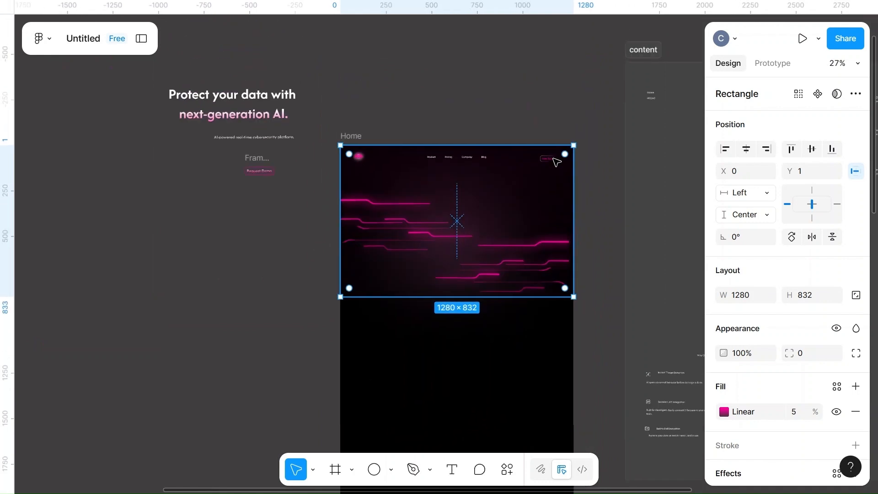
Step: Move the headline, the tagline and the Request Demo button onto the Home hero, with the button at X 593, Y 831
left_click(463, 112)
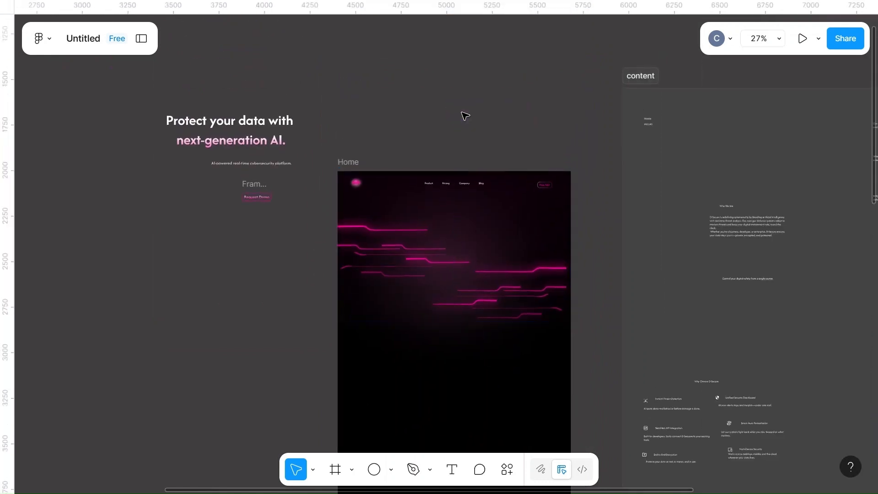
left_click_drag(197, 133, 416, 255)
left_click_drag(251, 166, 451, 280)
left_click_drag(263, 186, 462, 316)
scroll(467, 315, "up", 5)
scroll(467, 316, "up", 5)
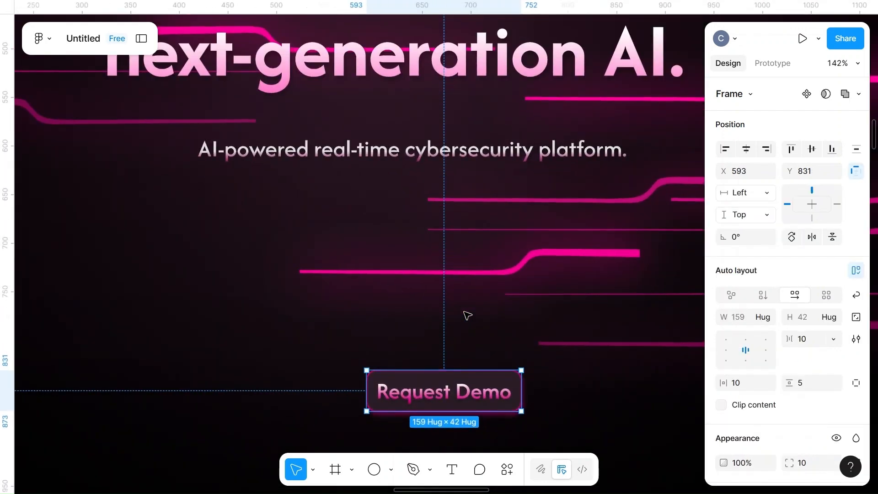
scroll(466, 315, "up", 6)
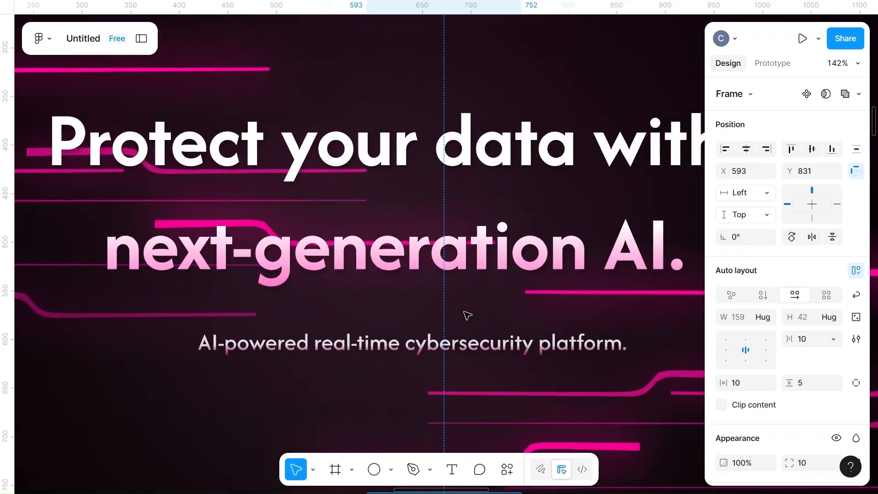
scroll(466, 315, "right", 1)
scroll(467, 316, "down", 4)
scroll(466, 315, "right", 1)
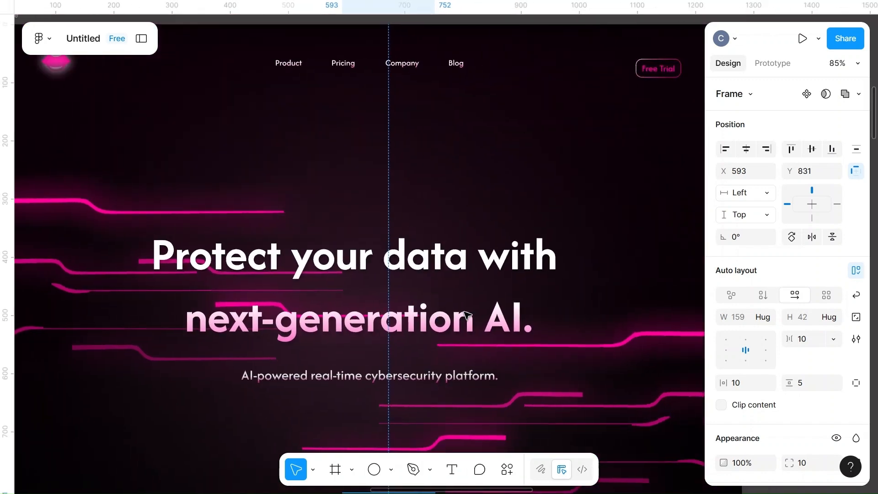
Step: Center the headline horizontally over the hero at X 282, Y 323
scroll(466, 316, "down", 2)
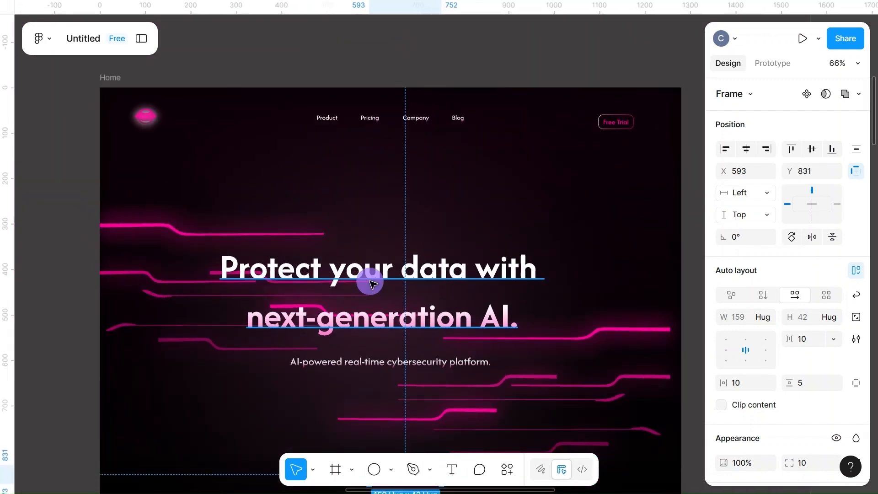
left_click(372, 284)
mouse_move(409, 273)
left_mouse_down()
mouse_move(421, 265)
mouse_move(412, 260)
left_mouse_up()
left_click(540, 192)
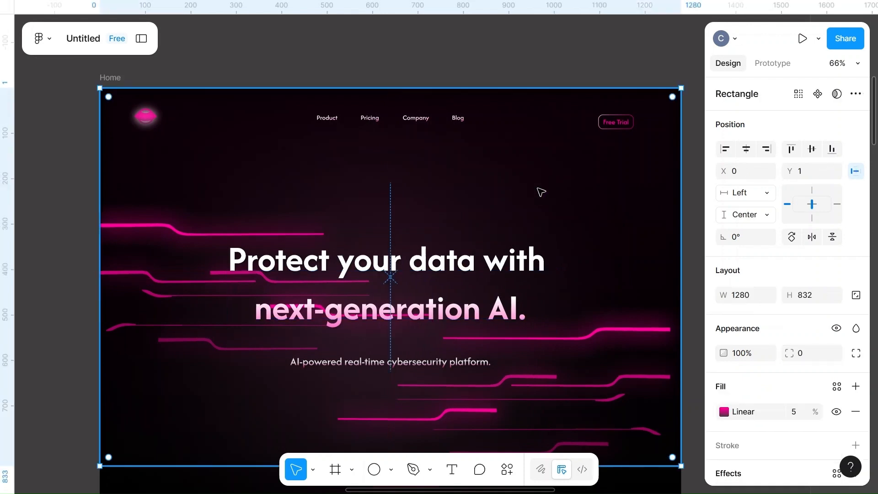
Step: Move the headline aside to X 441, Y 181, and shift the brighter 350-wide pink line beneath it onto the dim line at X 129, Y 551
left_click(409, 274)
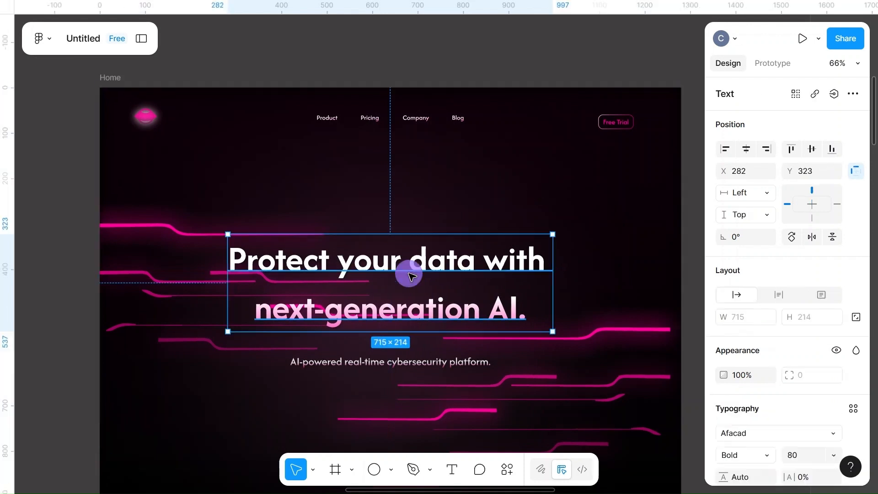
left_click_drag(410, 275, 488, 210)
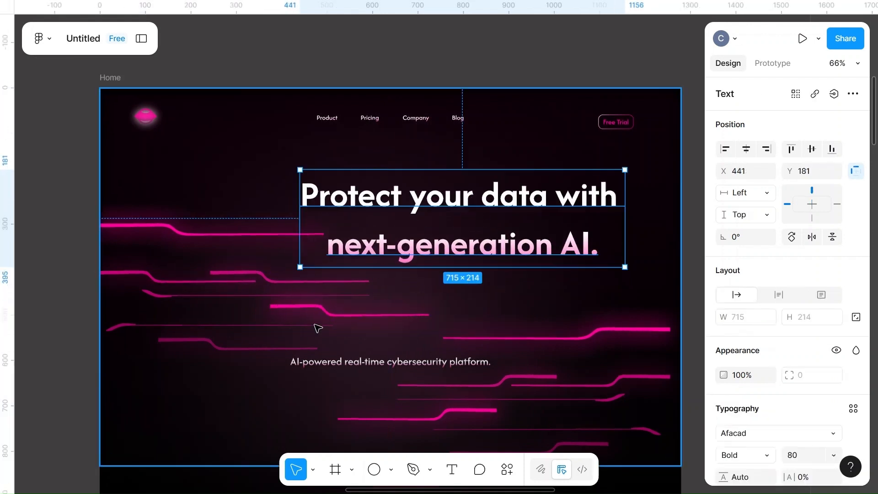
left_click(341, 317)
left_click_drag(341, 316, 219, 345)
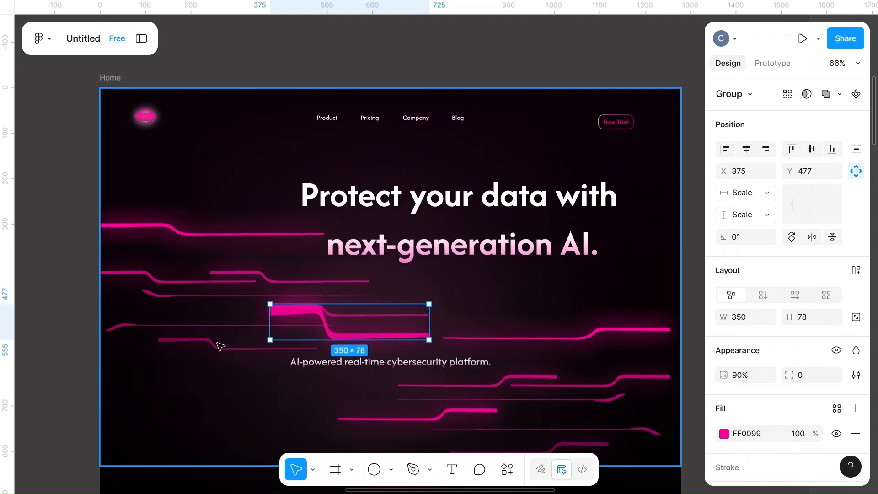
key("ctrl+z")
left_click_drag(353, 314, 241, 349)
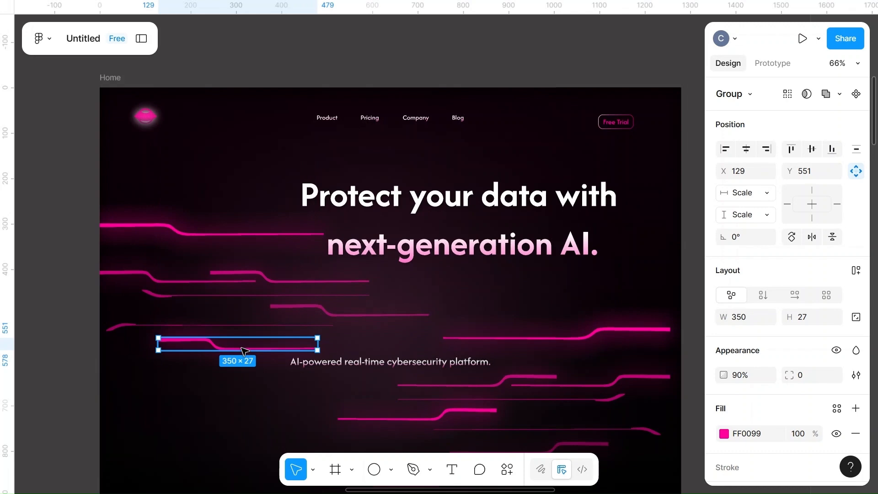
left_click(384, 337)
Step: Move the brighter 350-wide pink line from X 874, Y 706 onto the matching dim line just above it in the hero's right half
scroll(384, 337, "up", 2)
scroll(383, 339, "up", 2)
scroll(382, 339, "down", 4)
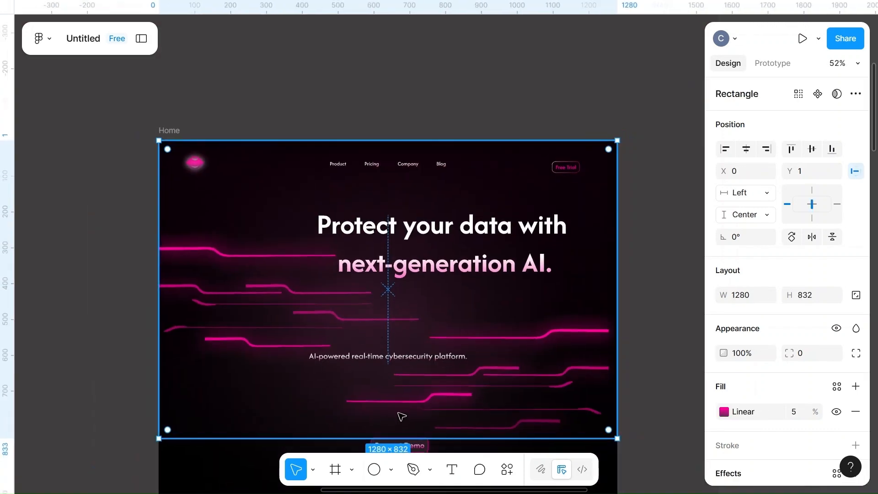
left_click(418, 401)
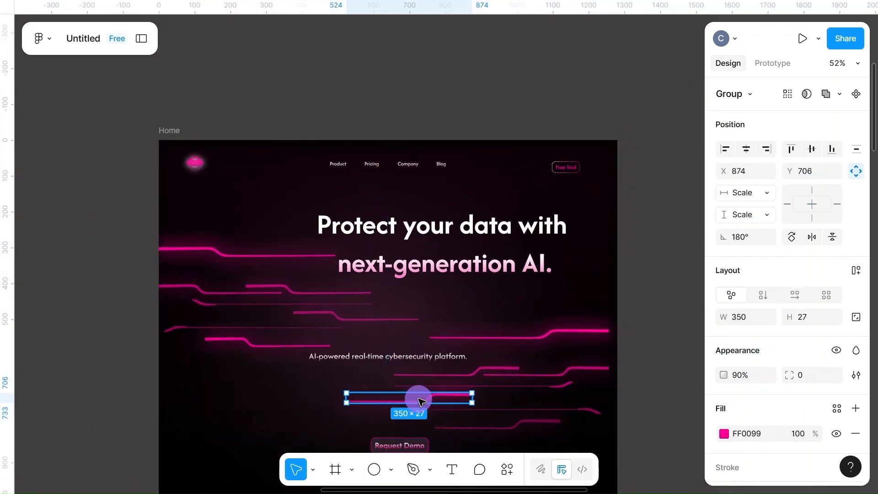
left_click_drag(419, 400, 463, 375)
left_click(529, 359)
scroll(529, 361, "up", 3)
scroll(530, 361, "down", 1)
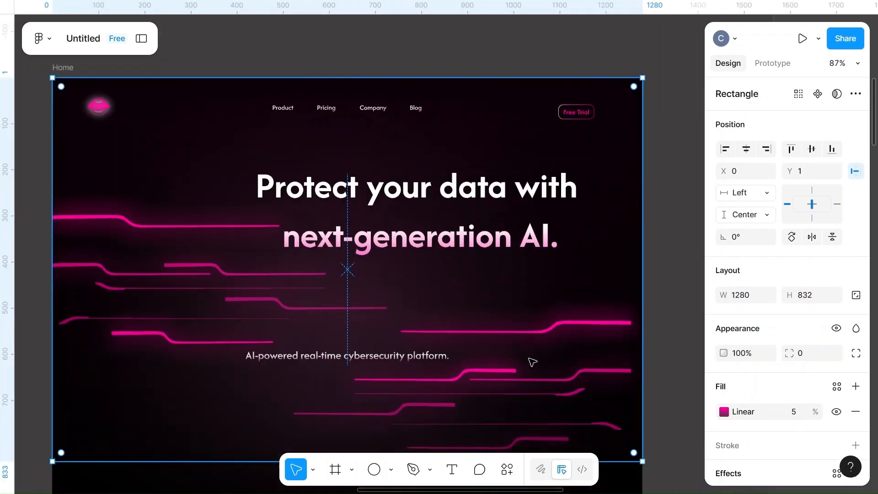
Step: Return the headline to the hero's horizontal center, just above the tagline
scroll(532, 362, "down", 2)
left_click(450, 215)
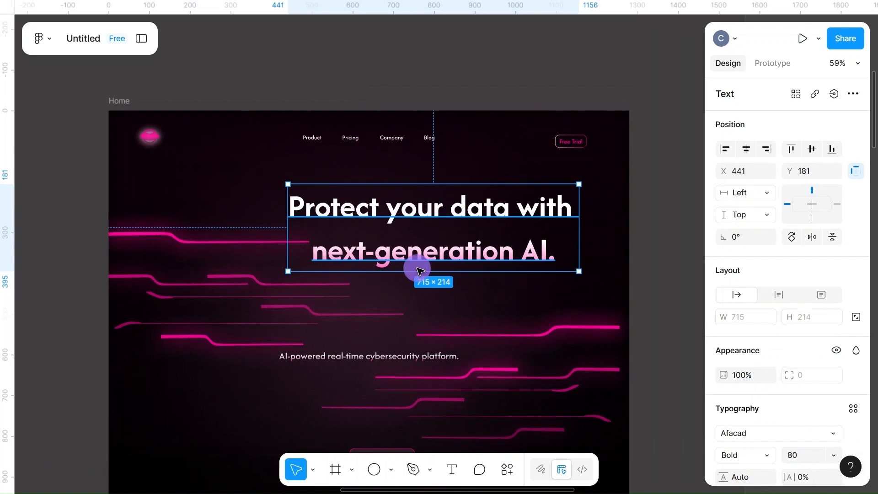
left_click_drag(420, 270, 392, 287)
Step: Move the tagline up so it sits close beneath the headline, centered in the hero
left_click(336, 361)
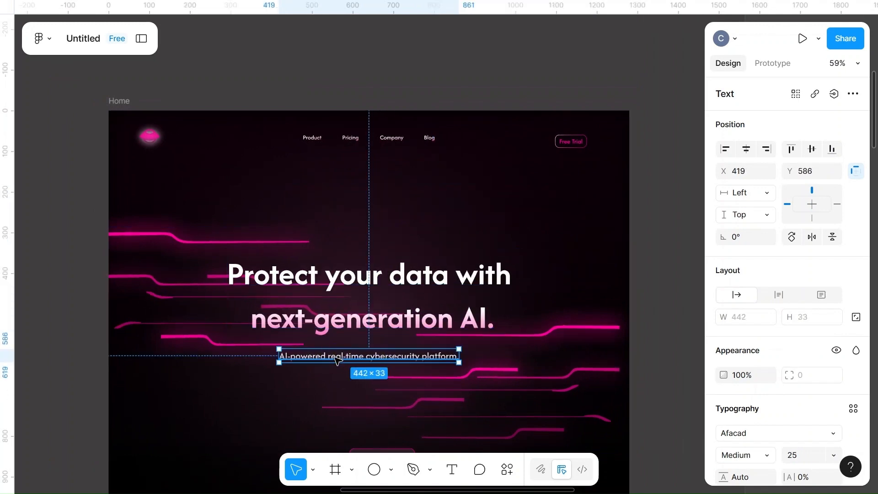
scroll(337, 361, "up", 4)
left_click_drag(434, 348, 442, 325)
left_click(535, 366)
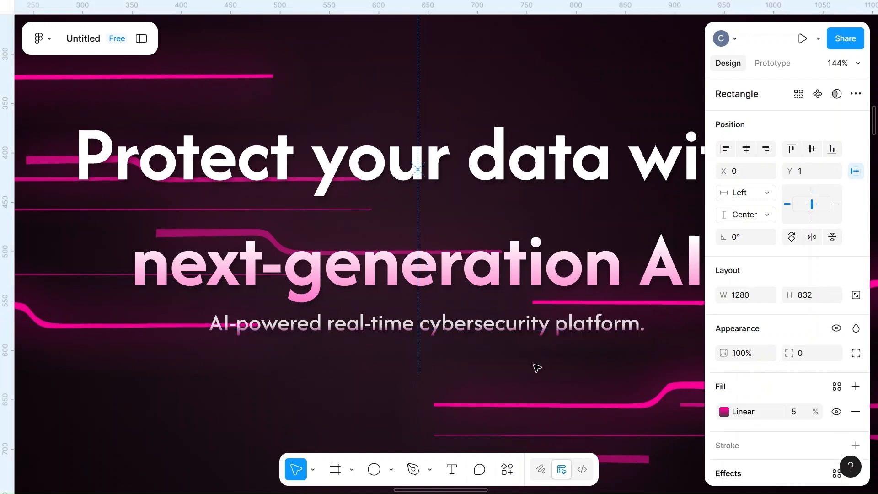
Step: Move the Request Demo button up into the hero, below the tagline, at X 540, Y 611
scroll(535, 366, "down", 5)
scroll(536, 367, "right", 5)
scroll(530, 365, "down", 3)
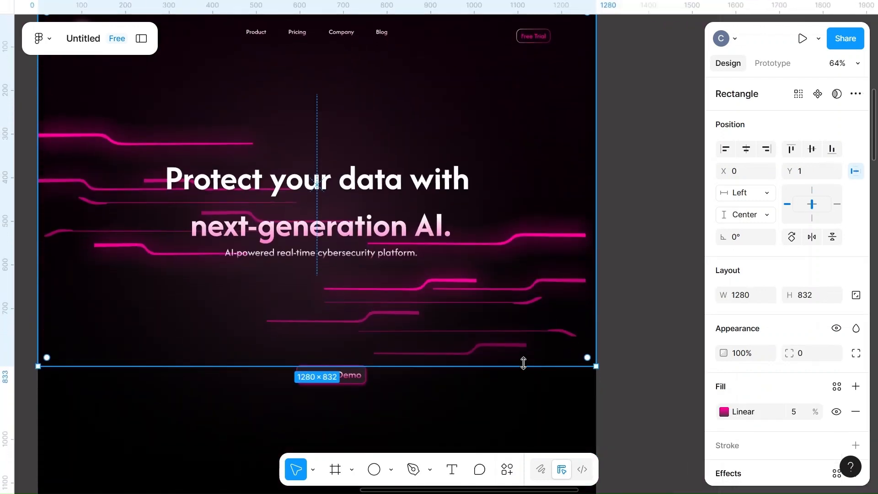
left_click(351, 383)
left_click_drag(339, 376, 328, 276)
scroll(315, 279, "up", 5)
scroll(330, 277, "down", 4)
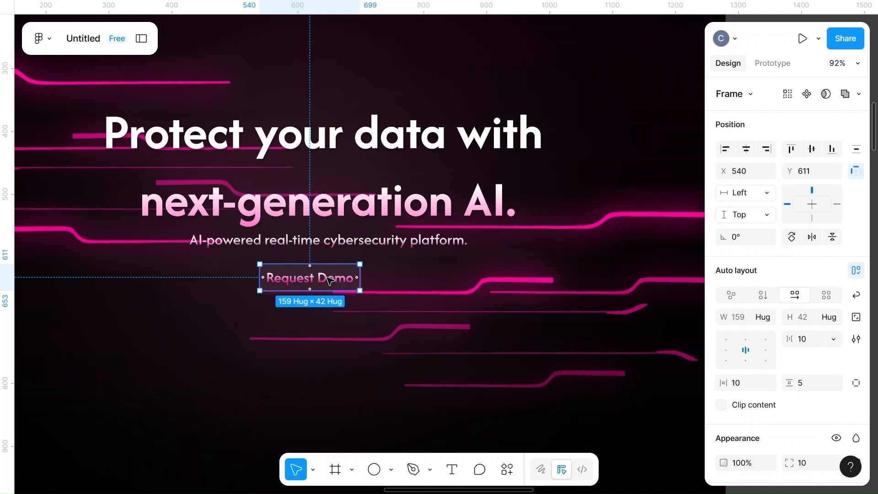
scroll(330, 280, "down", 3)
left_click(613, 210)
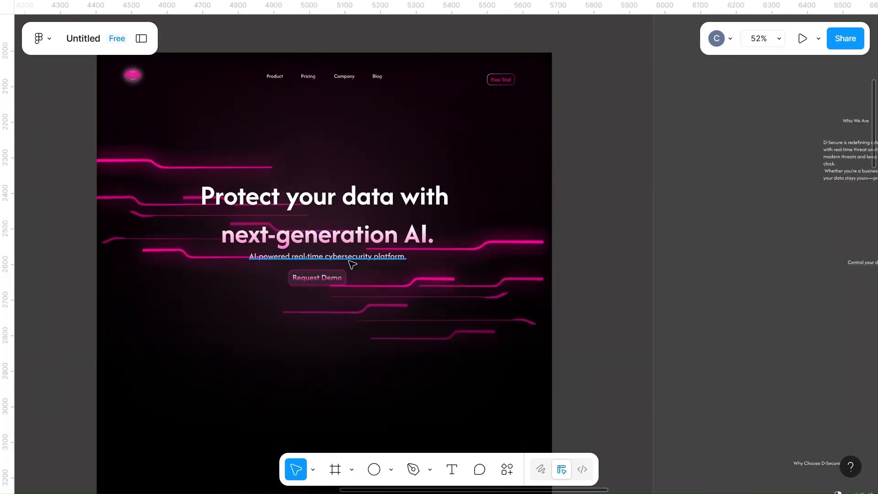
Step: Fine-tune the Request Demo button's position to X 537, with a larger gap beneath the tagline
left_click(319, 277)
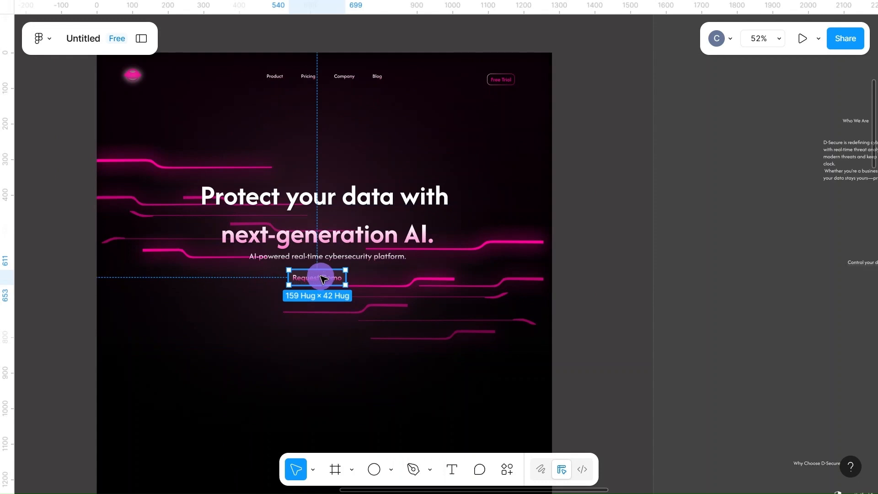
left_click_drag(323, 279, 321, 276)
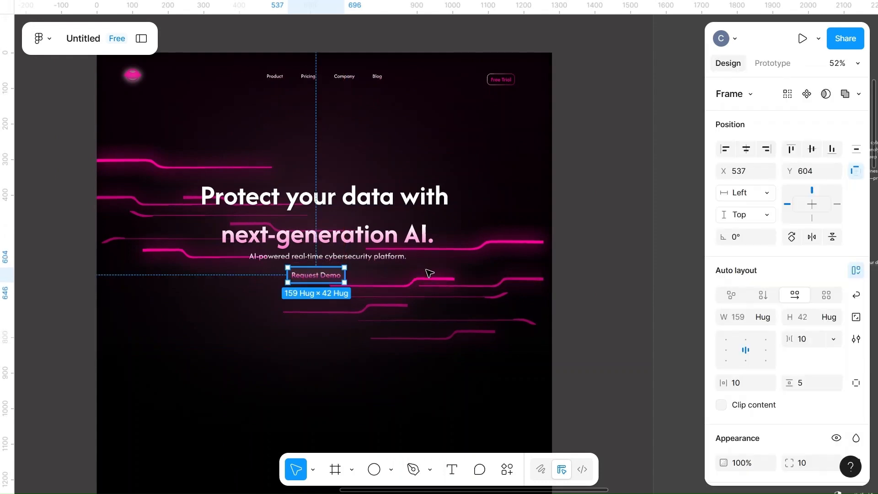
left_click(610, 279)
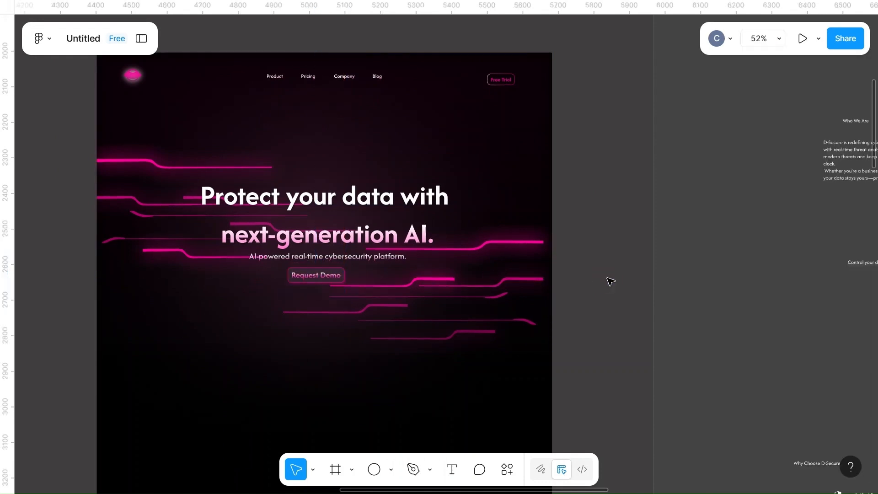
left_click(323, 278)
left_click_drag(323, 287, 319, 286)
left_click(604, 272)
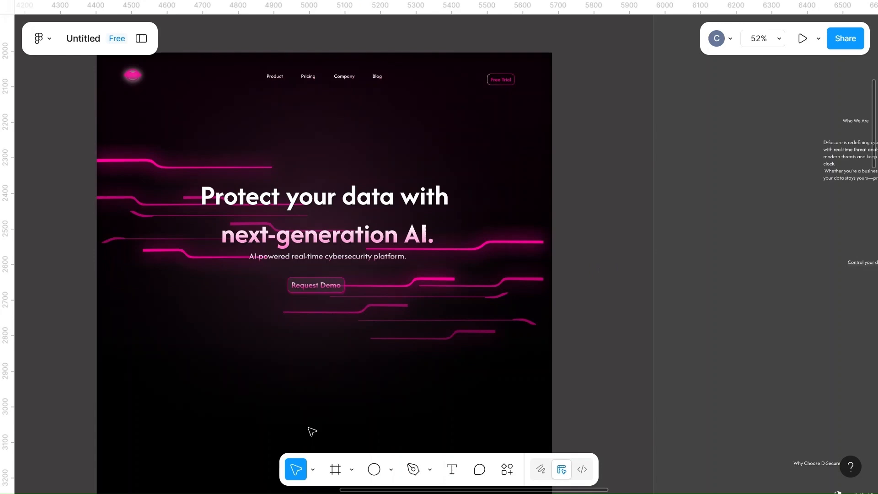
Step: Move the blurred pink 300 × 200 ellipse from above the content frame to the empty canvas left of the Home frame
scroll(312, 431, "down", 3, "ctrl")
scroll(312, 431, "up", 2, "ctrl")
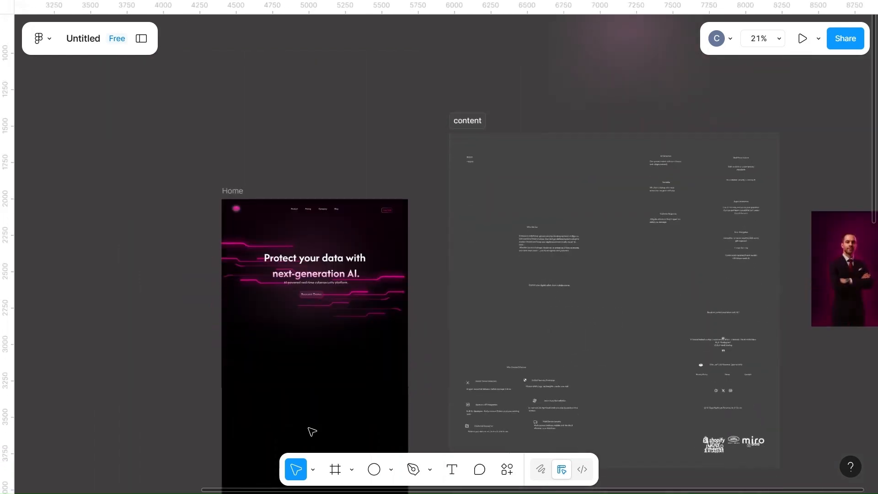
scroll(312, 431, "up", 4)
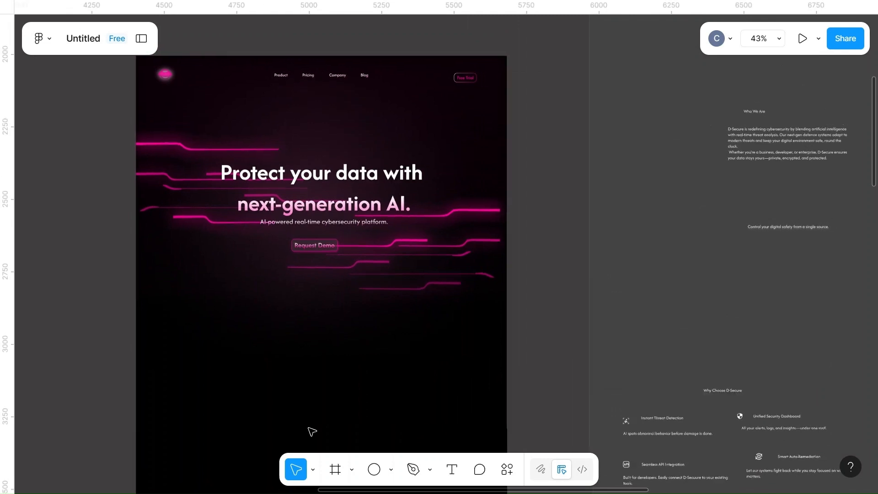
scroll(312, 431, "down", 3, "ctrl")
scroll(312, 431, "up", 4)
scroll(312, 431, "down", 3, "ctrl")
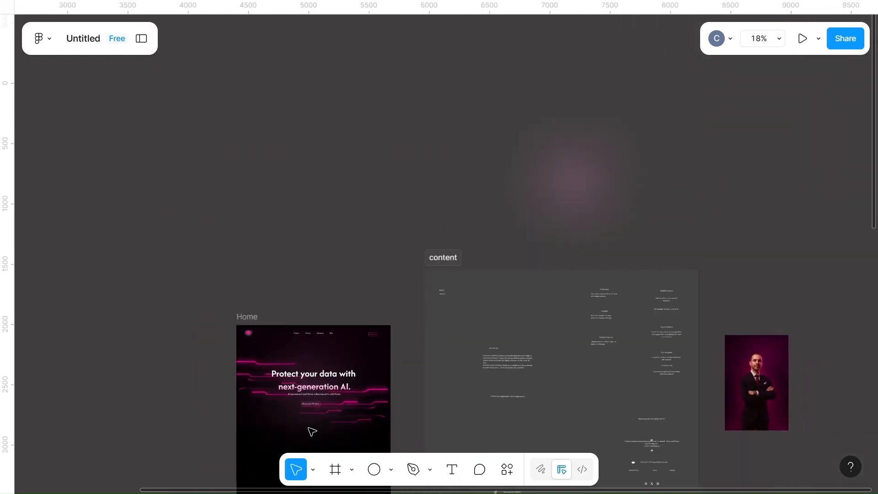
left_click(578, 182)
left_click_drag(581, 183, 194, 391)
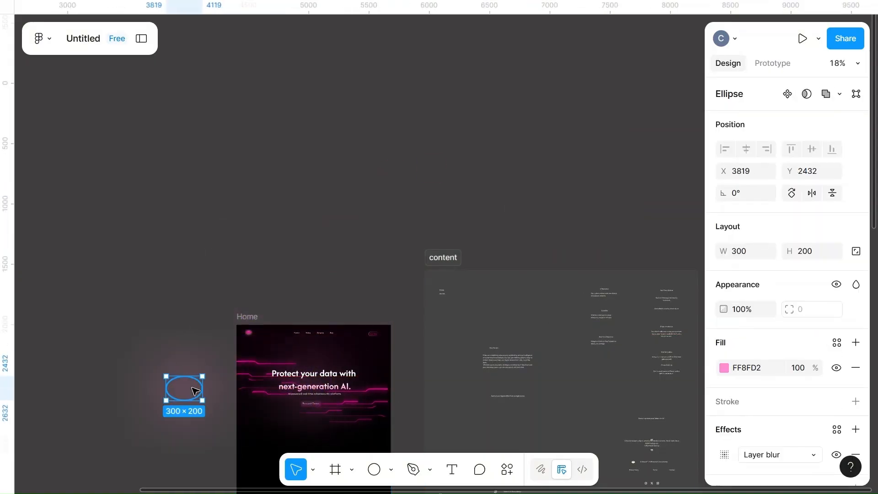
scroll(195, 391, "down", 2)
scroll(195, 391, "left", 1)
scroll(195, 391, "up", 2, "ctrl")
scroll(196, 390, "up", 3, "ctrl")
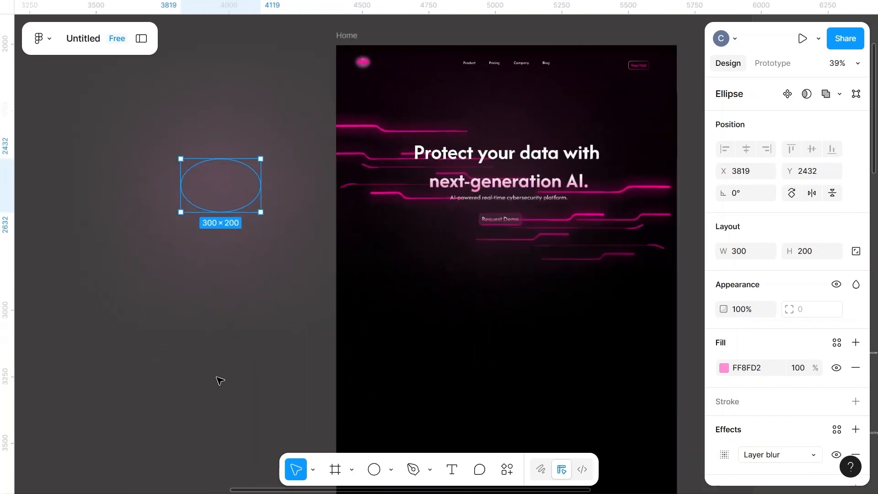
left_click_drag(229, 198, 178, 111)
left_click(138, 336)
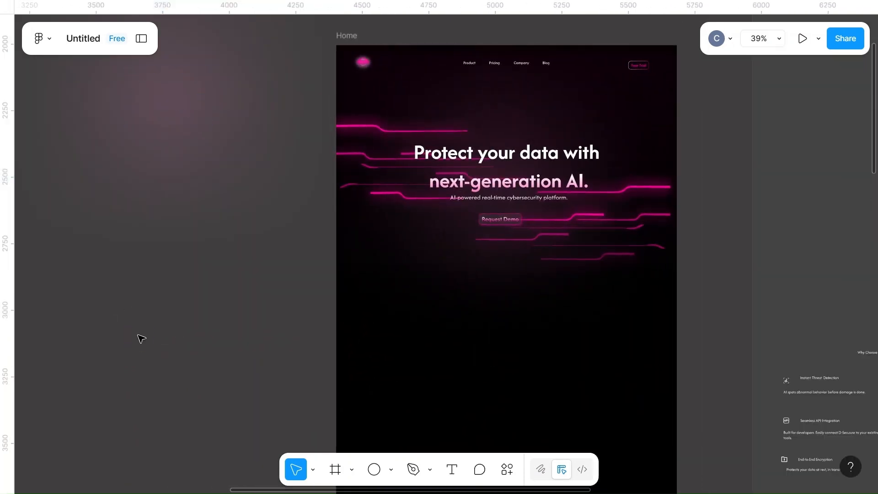
Step: Copy the third 250 × 180 card rectangle from wireframe1 onto the empty canvas beside the Home frame, at X 3016, Y 3109
scroll(141, 338, "left", 2)
scroll(141, 338, "down", 3, "ctrl")
scroll(142, 338, "left", 4)
scroll(142, 339, "up", 2, "ctrl")
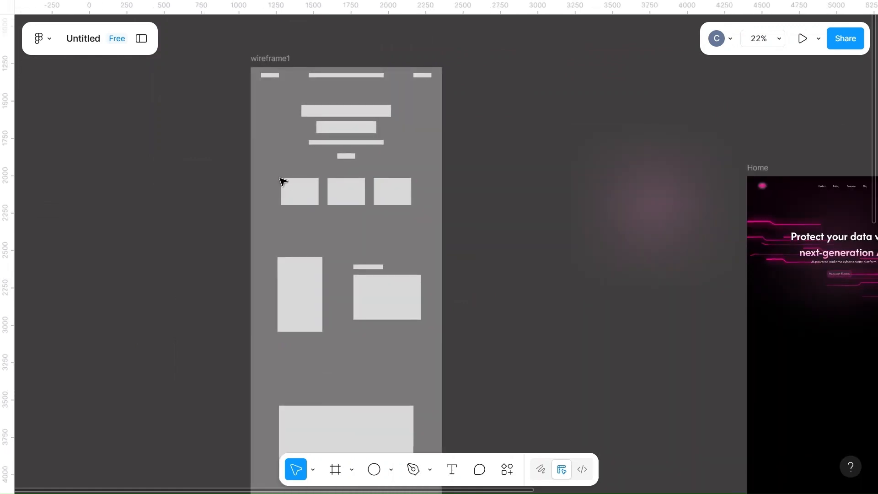
scroll(525, 323, "down", 2)
left_click(298, 139)
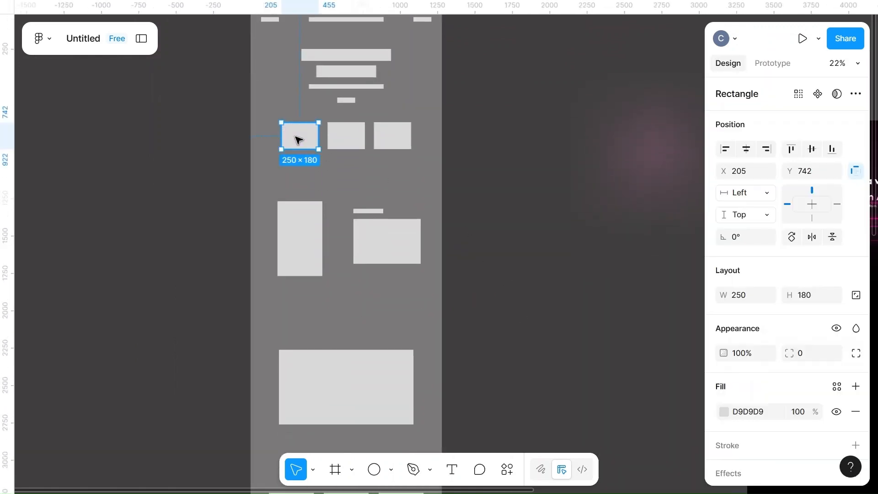
left_click(553, 304)
scroll(554, 305, "right", 5)
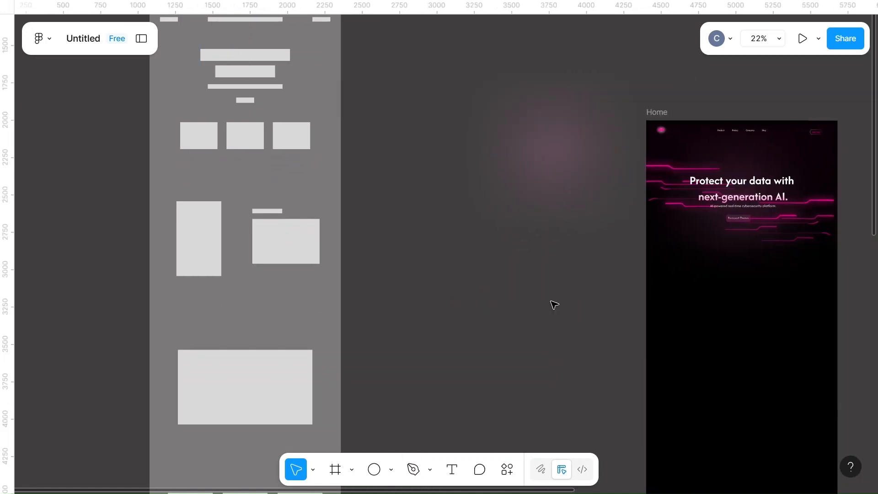
left_click(289, 138)
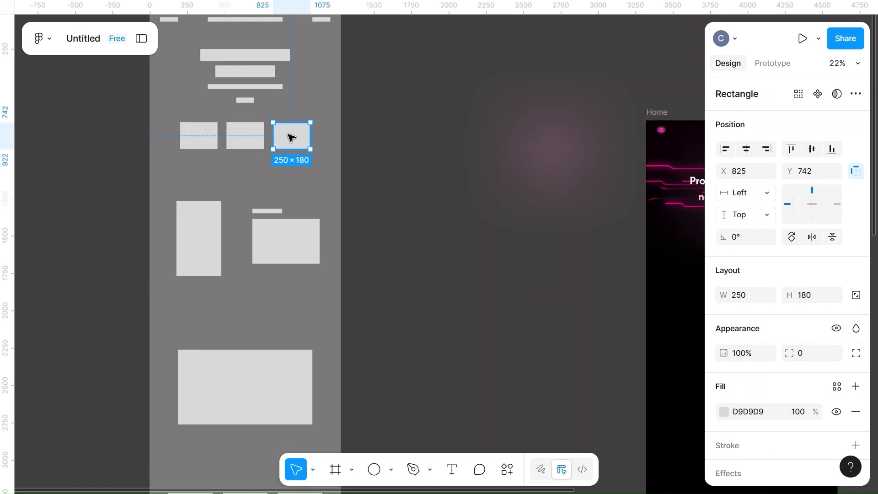
left_click_drag(291, 137, 458, 300)
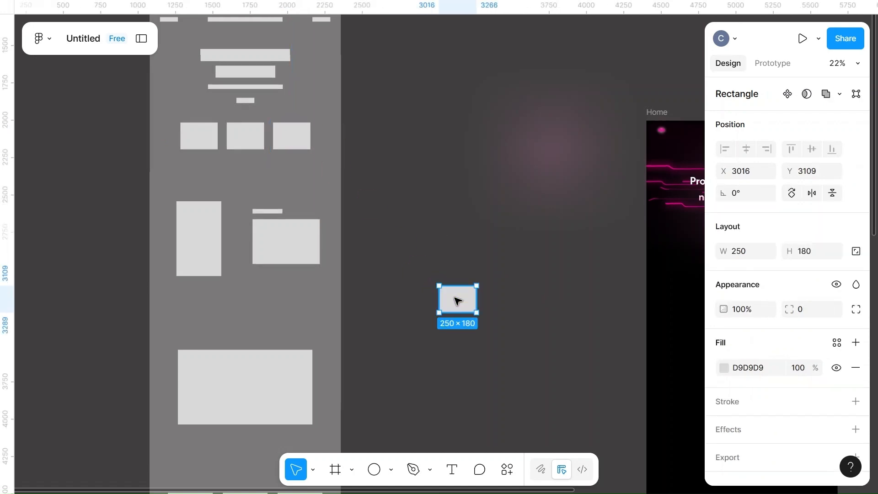
Step: Set the copied card rectangle's corner radius to 15
left_click(807, 314)
key("BackSpace")
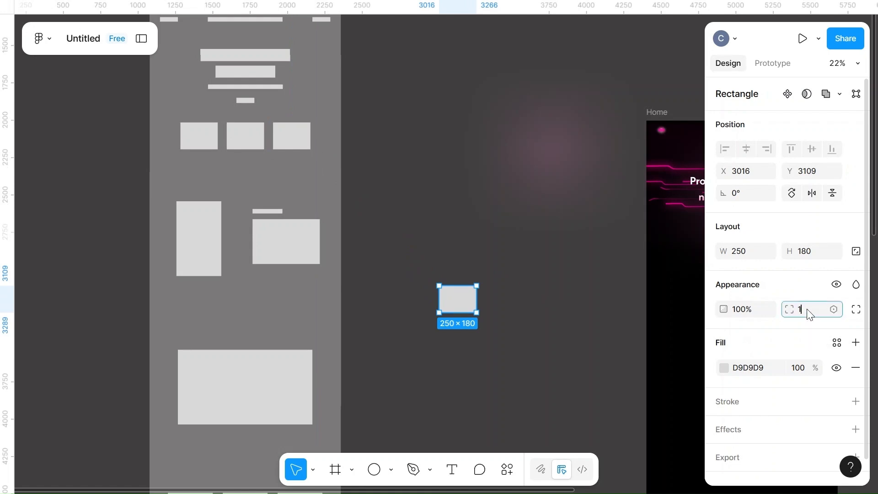
type("15")
left_click(553, 339)
Step: Change the copied card rectangle's fill to black, 000000
left_click(460, 298)
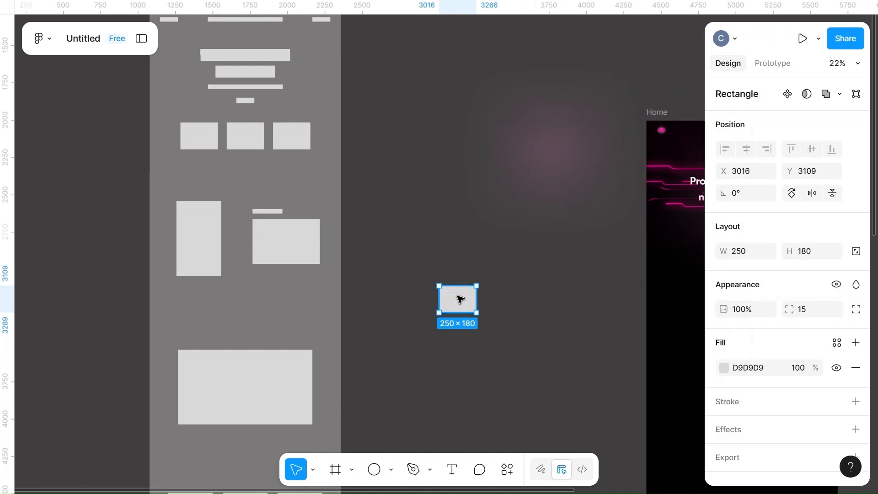
scroll(460, 299, "up", 5)
scroll(460, 299, "up", 1)
scroll(460, 299, "right", 5)
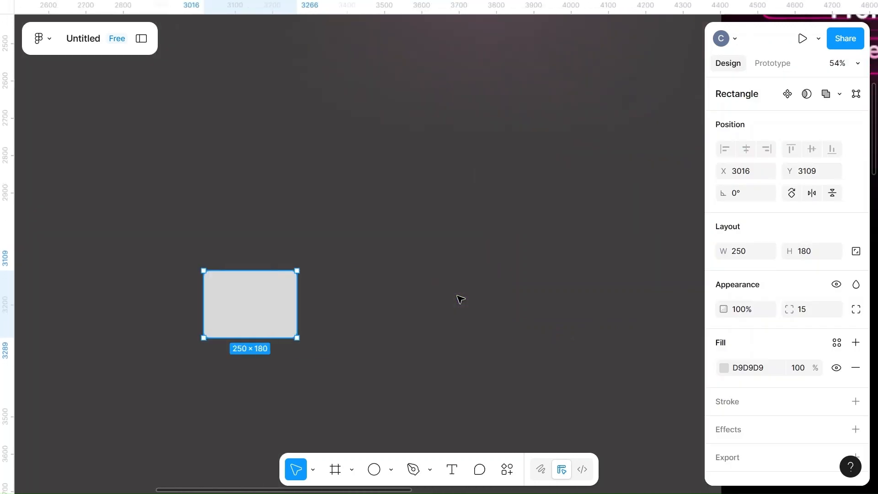
left_click(724, 368)
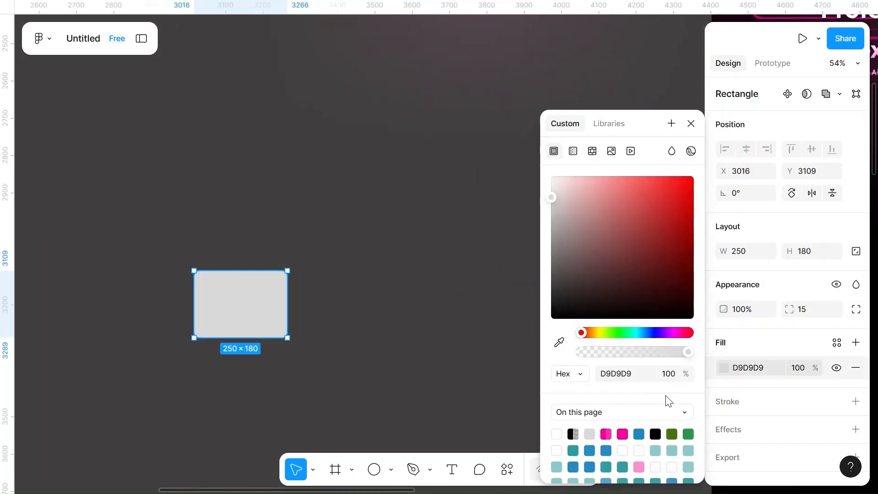
left_click(656, 433)
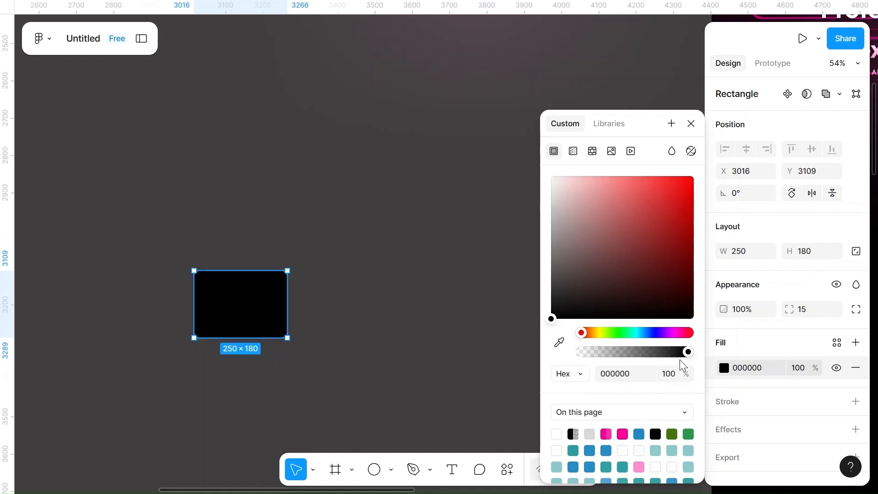
Step: Look up the hex colour codes noted in the upper corner of the content frame
scroll(388, 296, "down", 4)
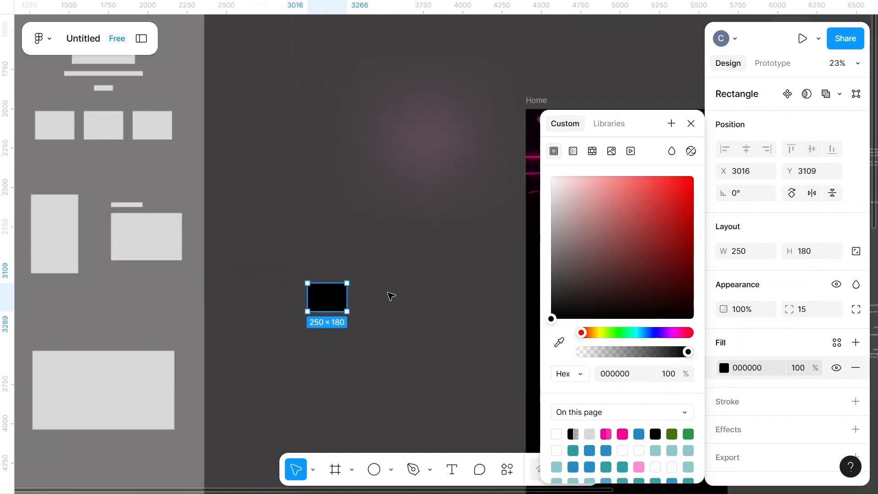
scroll(388, 296, "right", 5)
scroll(391, 296, "right", 8)
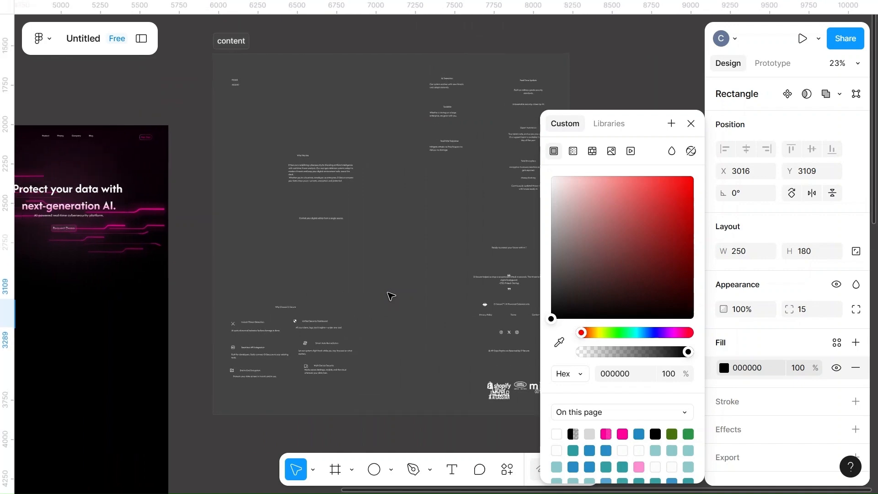
scroll(391, 297, "up", 5)
scroll(390, 295, "up", 2)
scroll(390, 296, "left", 2)
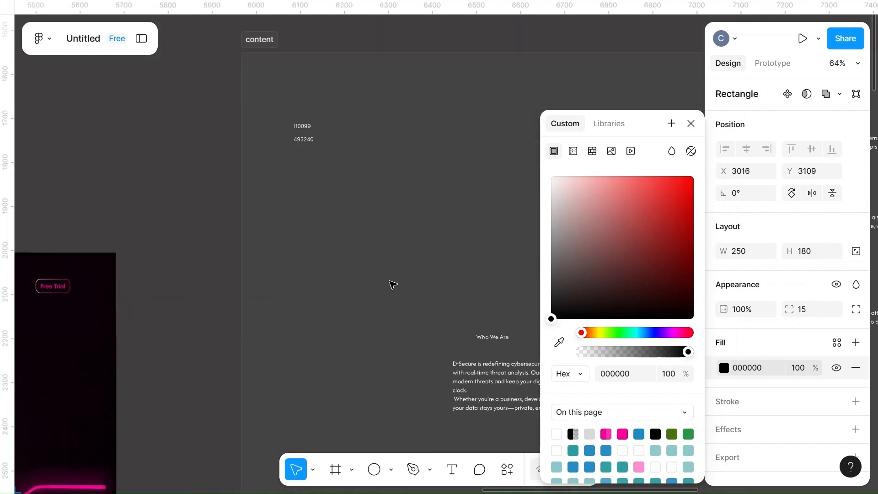
left_click(304, 137)
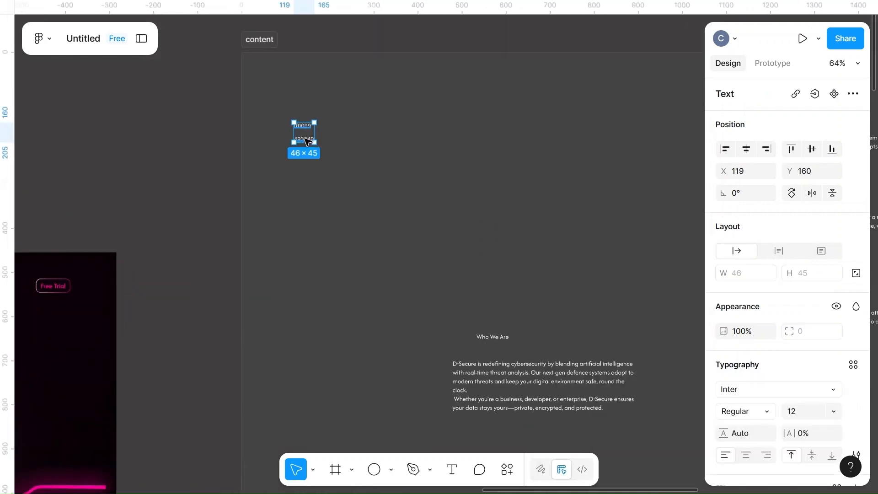
scroll(305, 140, "up", 5)
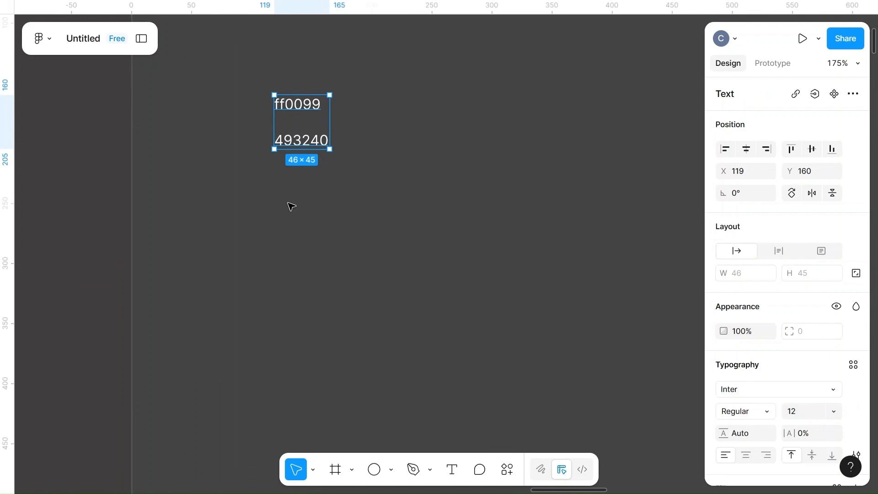
Step: Change the fill of the black card rectangle beside the Home frame to 493240
scroll(291, 206, "down", 5)
scroll(291, 206, "left", 10)
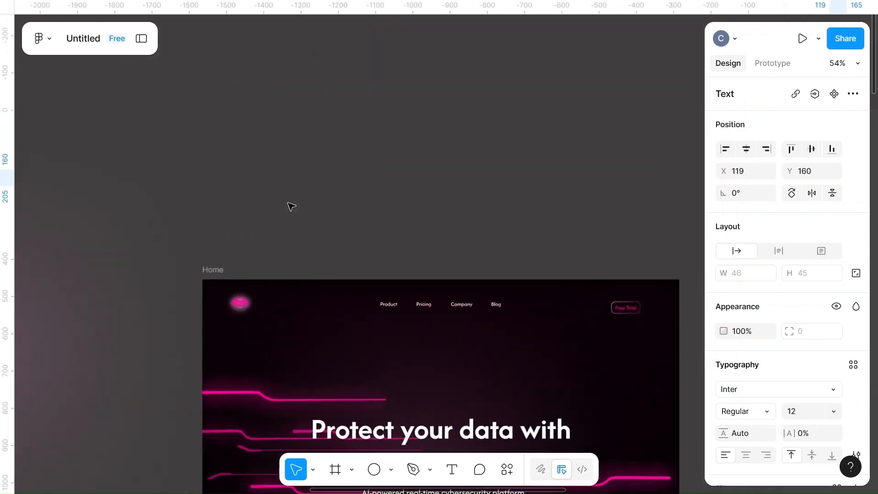
scroll(291, 206, "down", 6)
scroll(291, 206, "left", 9)
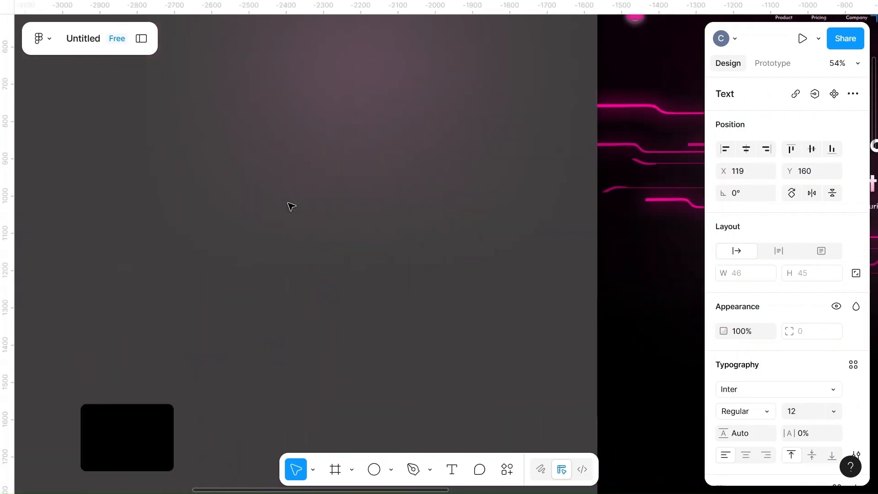
scroll(292, 206, "down", 2)
left_click(188, 340)
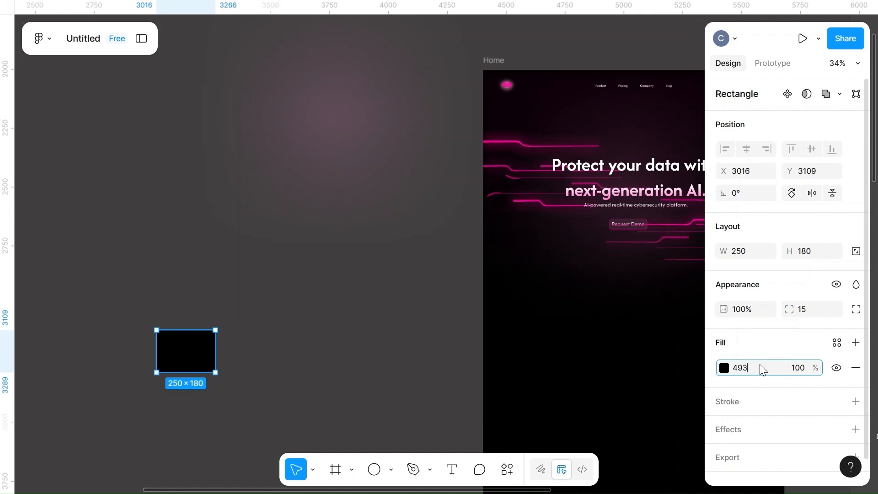
left_click(759, 364)
type("493240")
left_click(461, 337)
Step: Compare the recoloured card with the colour codes in the content frame and the Home hero's colours
scroll(292, 353, "down", 5)
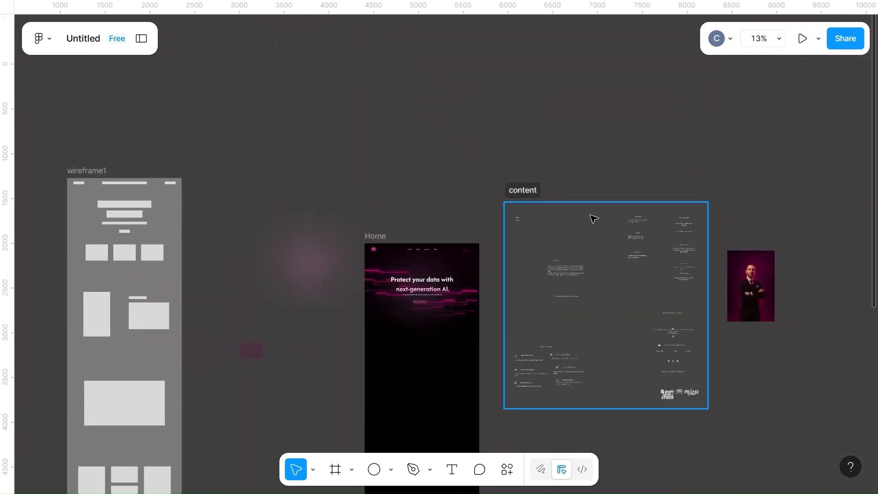
scroll(594, 218, "up", 6)
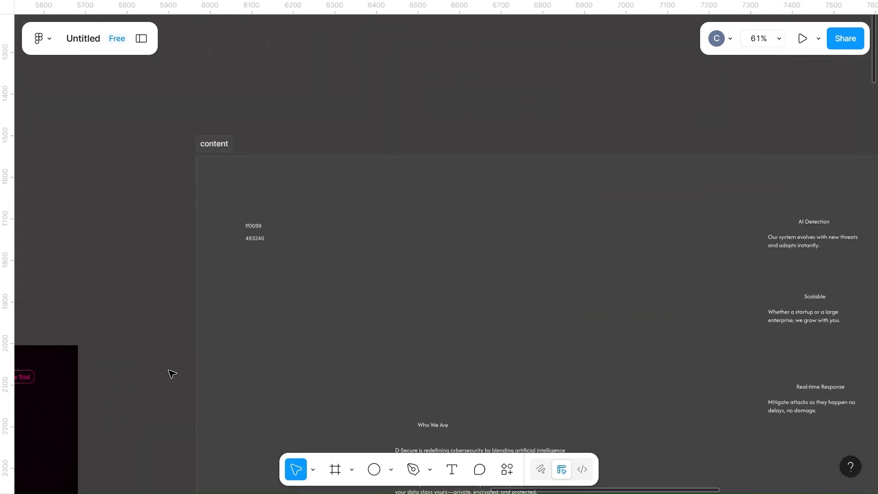
scroll(172, 374, "left", 8)
scroll(172, 374, "down", 7)
scroll(172, 374, "left", 9)
scroll(172, 374, "up", 3)
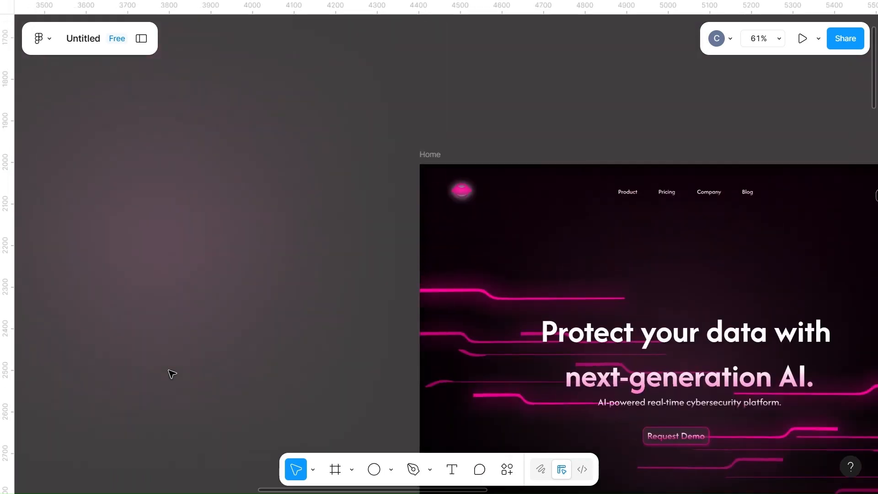
scroll(172, 374, "left", 4)
scroll(172, 374, "down", 11)
scroll(172, 374, "left", 3)
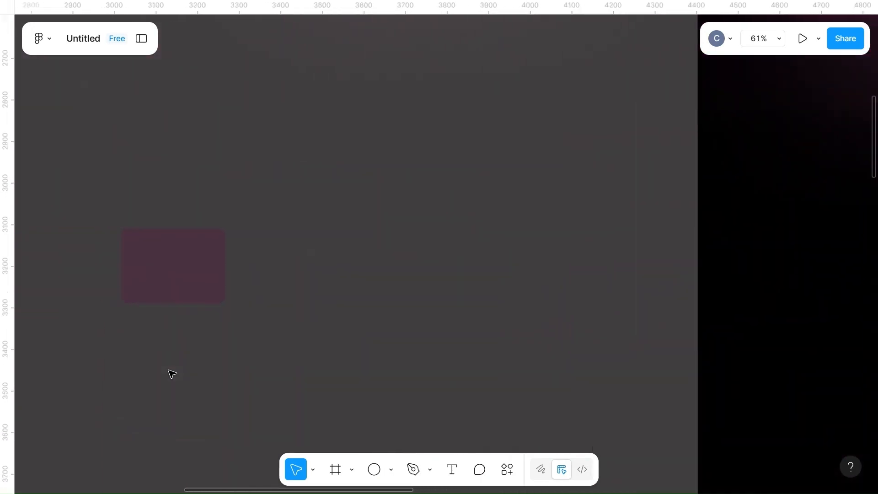
Step: Set the card rectangle's fill opacity to 10%
scroll(172, 374, "down", 3)
left_click(169, 316)
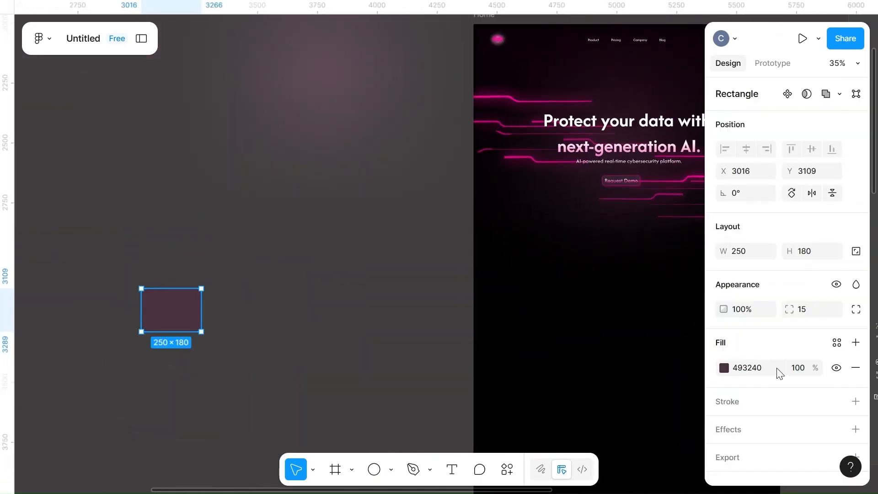
scroll(753, 392, "down", 1)
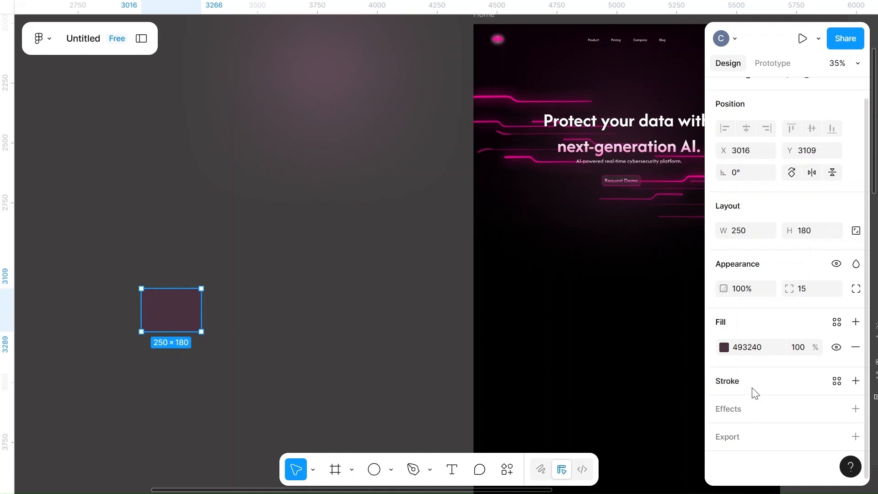
left_click(799, 347)
key("BackSpace")
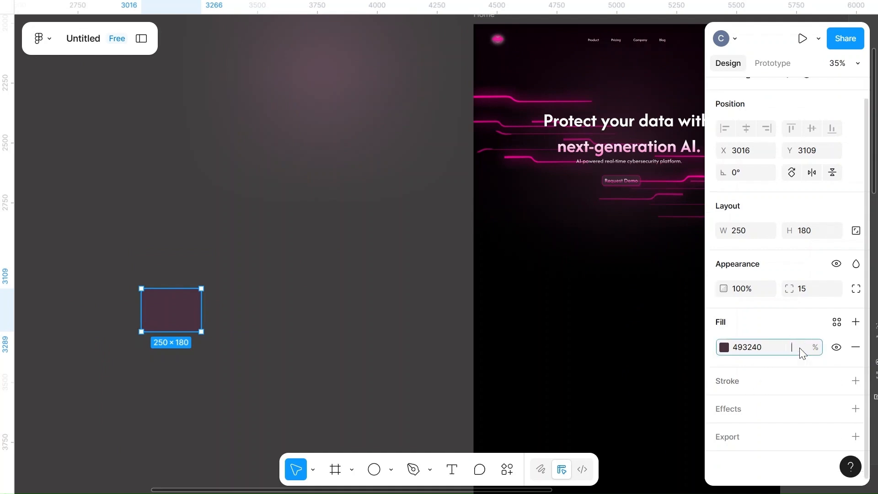
Step: Add a uniform background blur effect of 30 to the card rectangle
left_click(733, 413)
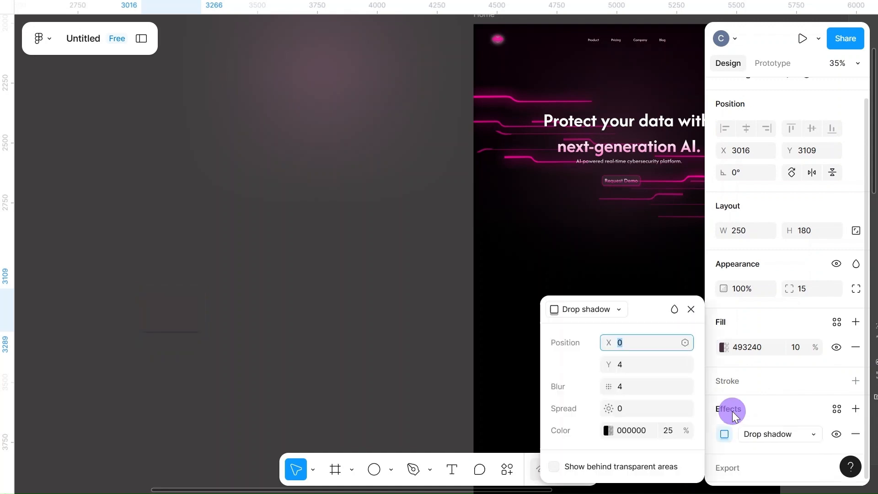
left_click(615, 312)
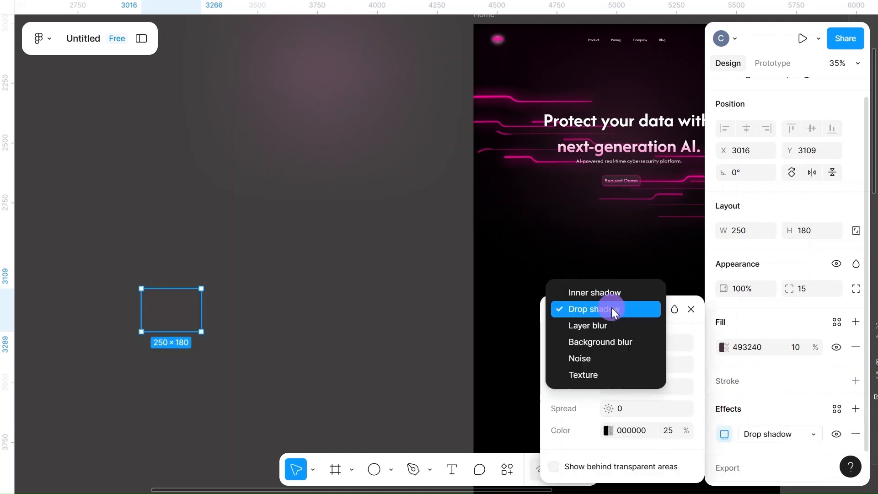
left_click(596, 343)
left_click(648, 363)
key("BackSpace")
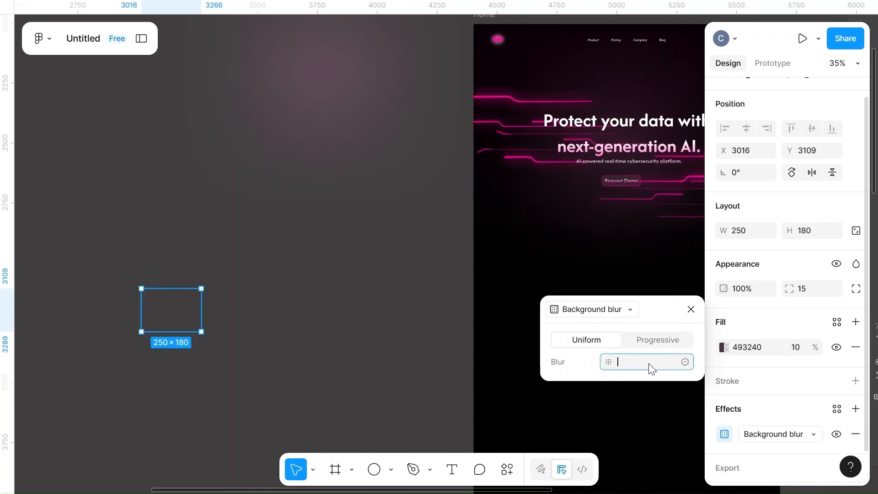
type("30")
left_click(388, 323)
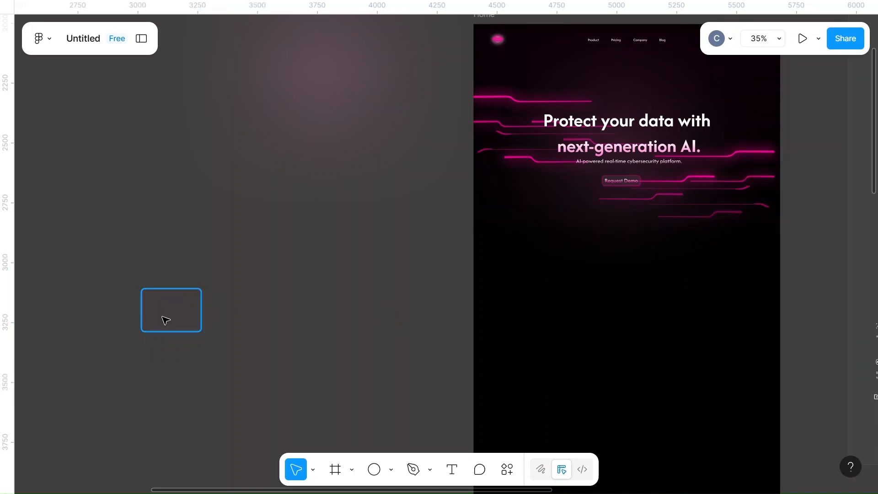
Step: Set the card rectangle's fill opacity to 50%
left_click(165, 320)
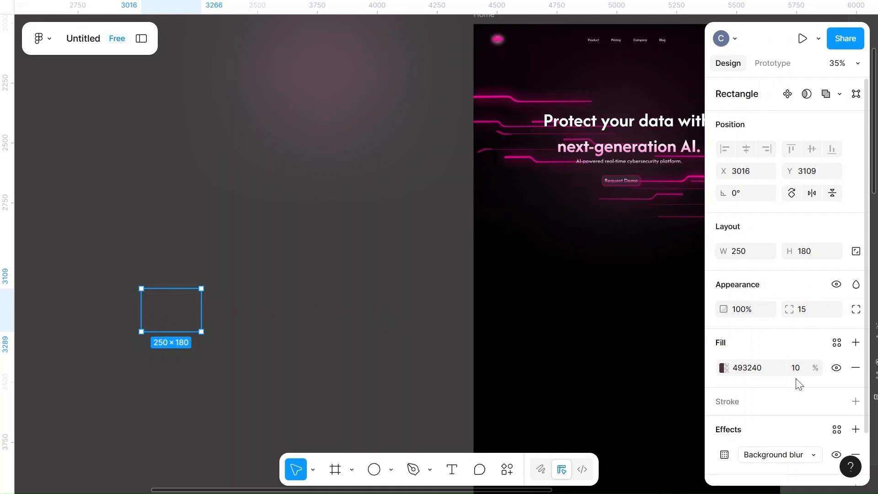
left_click(801, 367)
key("BackSpace")
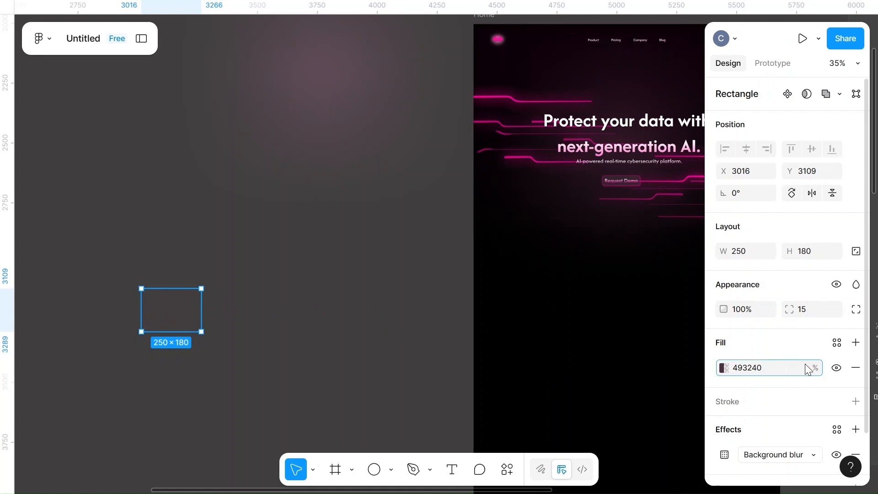
left_click(382, 359)
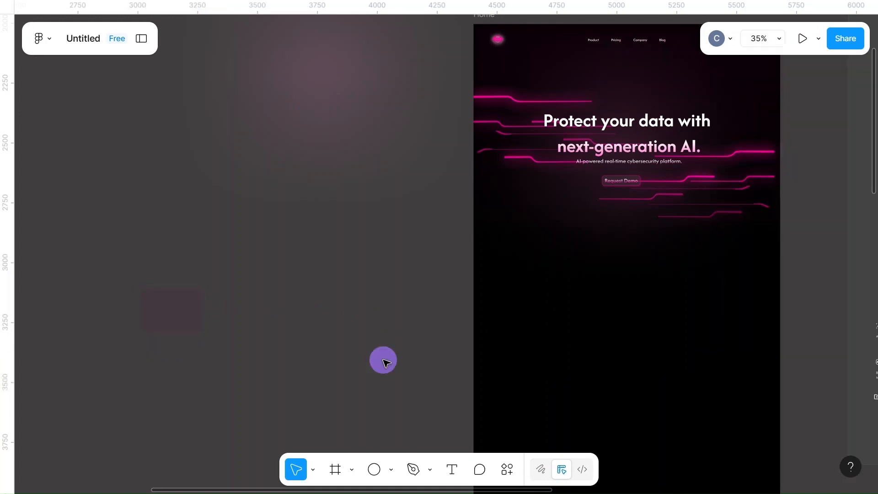
Step: Move the card into the Home frame below the Request Demo button, at about X 283, Y 832
left_click(176, 327)
scroll(176, 327, "right", 3)
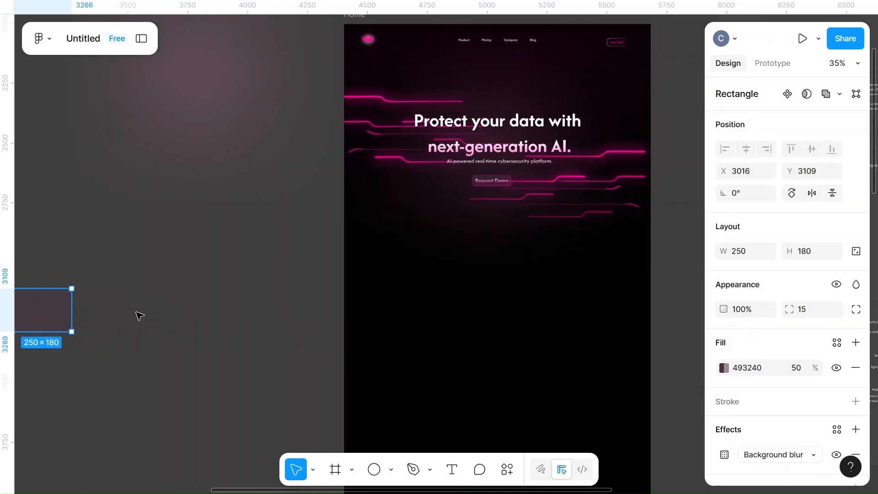
left_click_drag(35, 308, 438, 246)
scroll(438, 246, "up", 3)
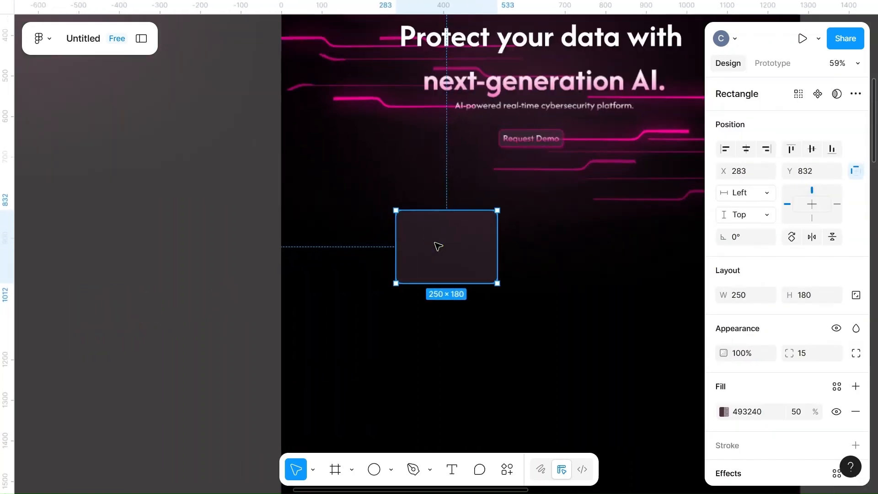
Step: Duplicate the card into a row of three under the hero at Y 803, spaced 142 apart
scroll(437, 245, "right", 3)
scroll(437, 245, "down", 2)
left_click_drag(358, 248, 421, 238)
key("ctrl+d")
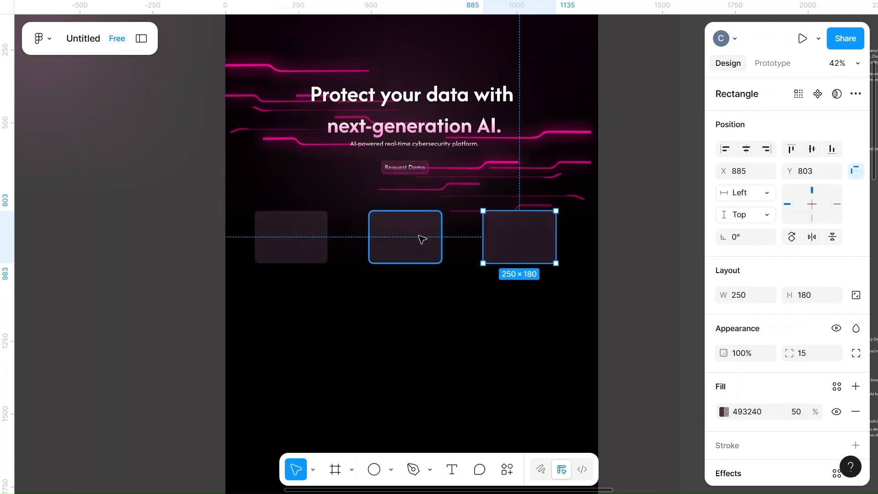
Step: Select all three cards and shift the row slightly down to Y 807
left_click(303, 241)
left_click(418, 248, "shift")
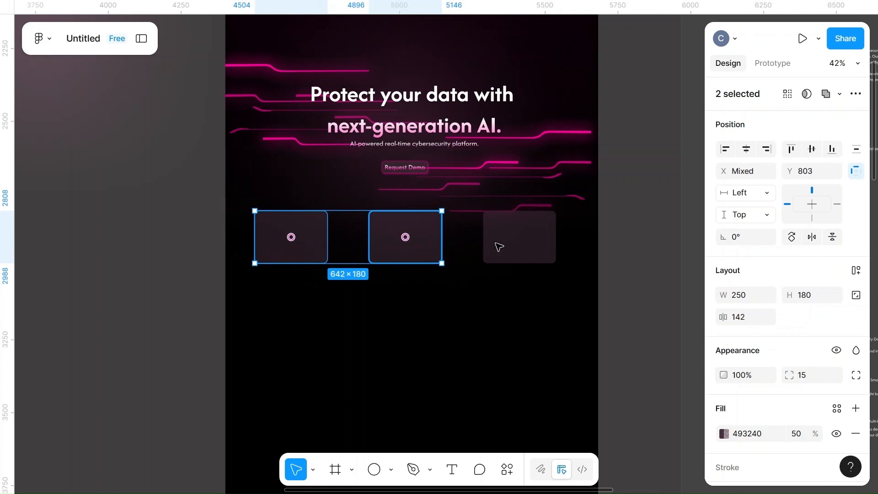
left_click(499, 246, "shift")
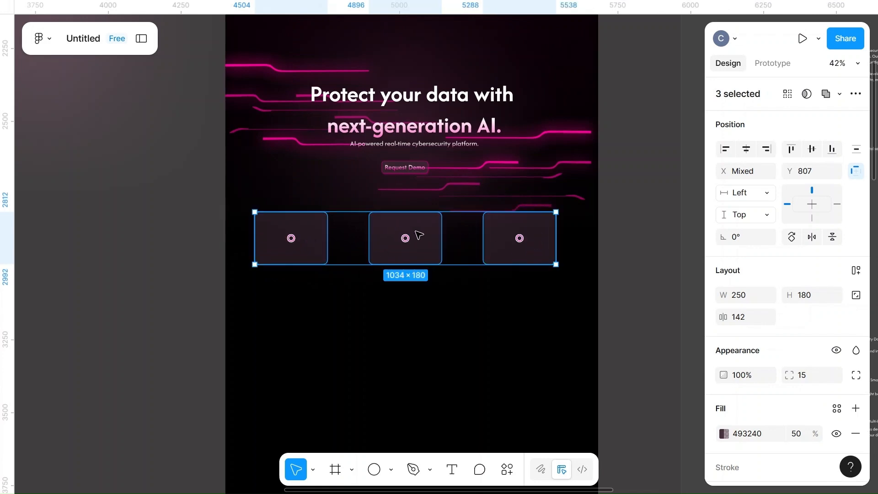
mouse_move(416, 234)
left_mouse_down()
mouse_move(430, 236)
mouse_move(433, 224)
mouse_move(431, 239)
mouse_move(427, 229)
mouse_move(412, 232)
mouse_move(420, 236)
left_mouse_up()
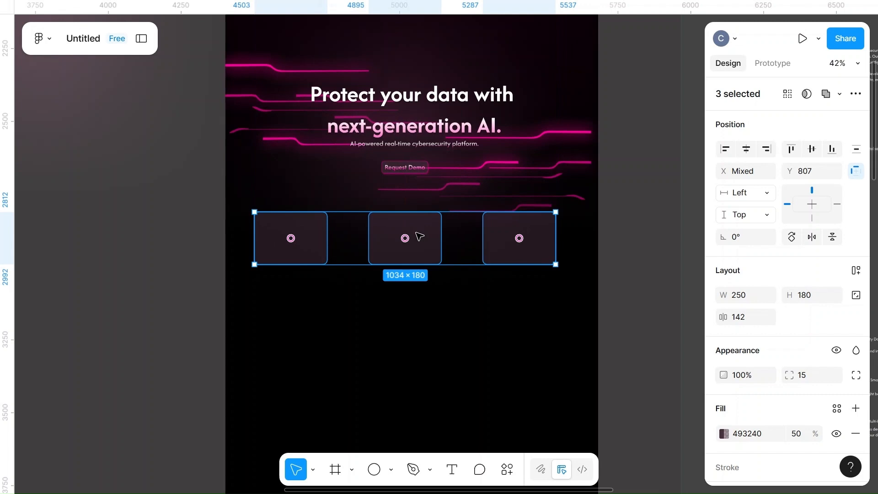
left_click(641, 196)
Step: Examine the wireframe section below the three cards and compare it with the Home frame and the content frame
scroll(642, 198, "down", 5)
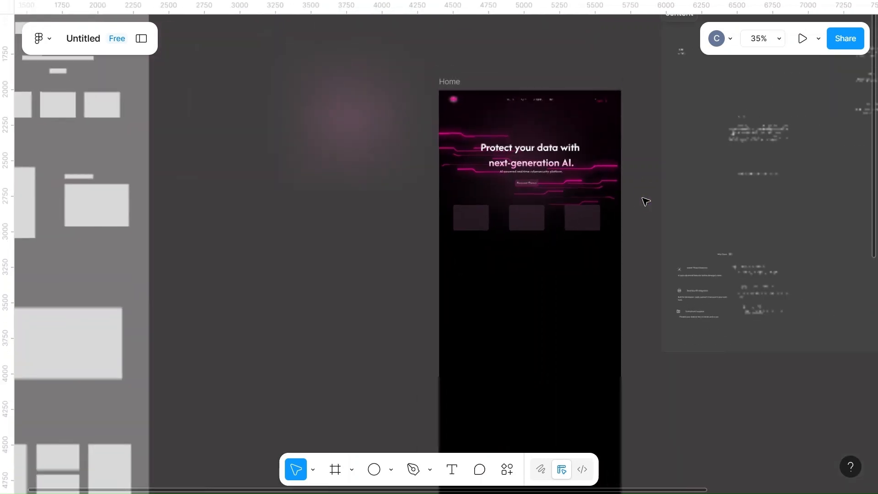
scroll(645, 201, "right", 4)
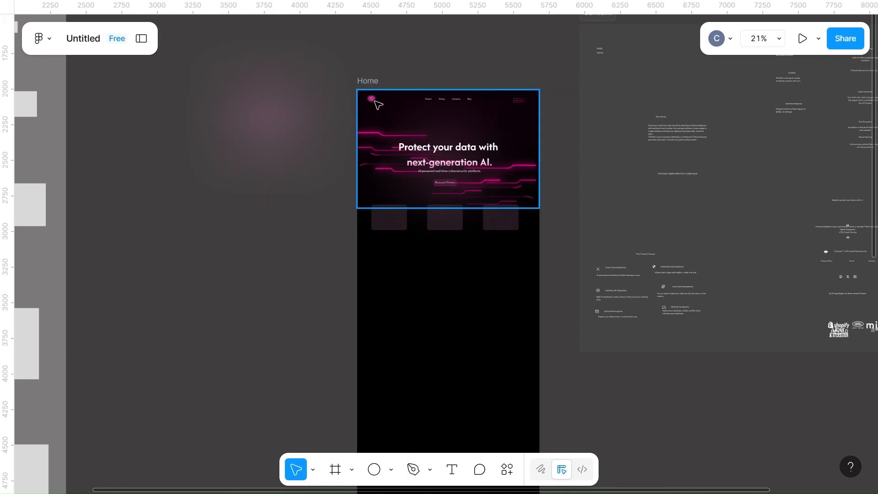
scroll(290, 243, "down", 5)
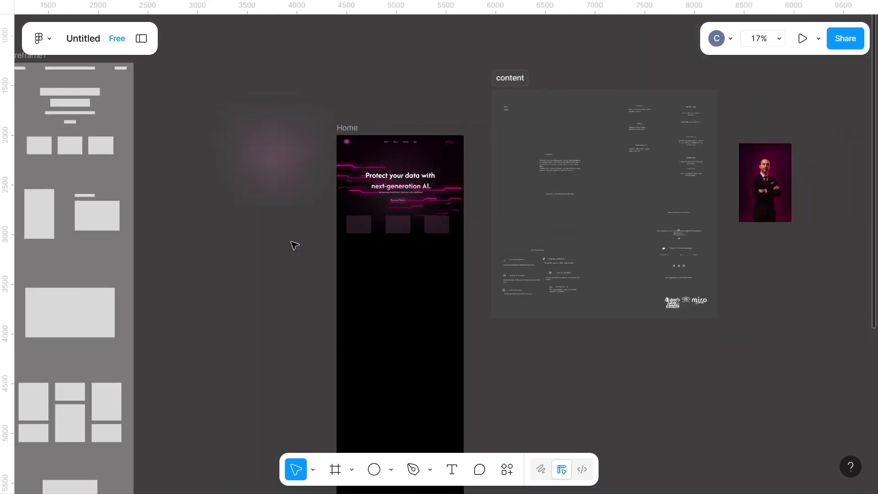
scroll(290, 242, "up", 4)
scroll(294, 246, "left", 10)
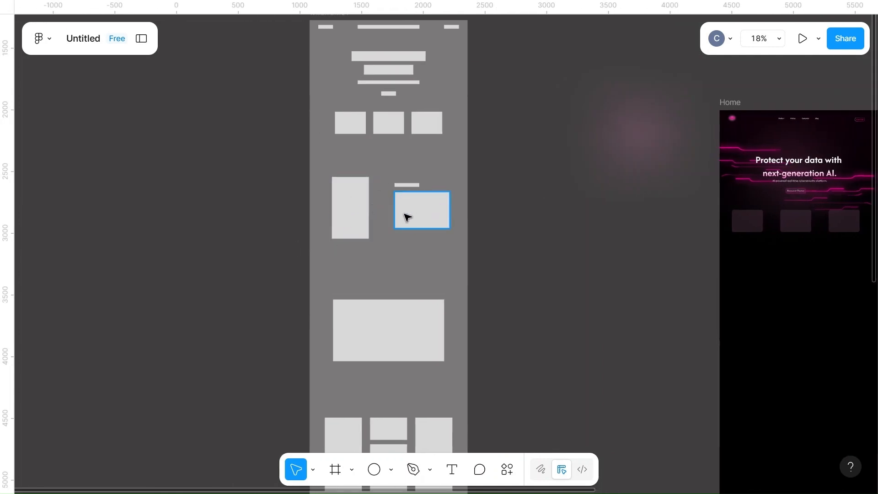
left_click(337, 217)
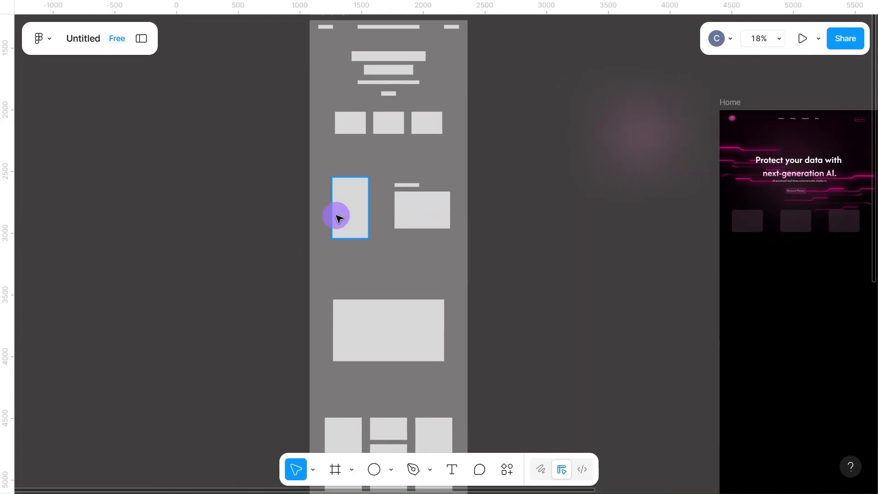
left_click(608, 259)
scroll(613, 263, "right", 12)
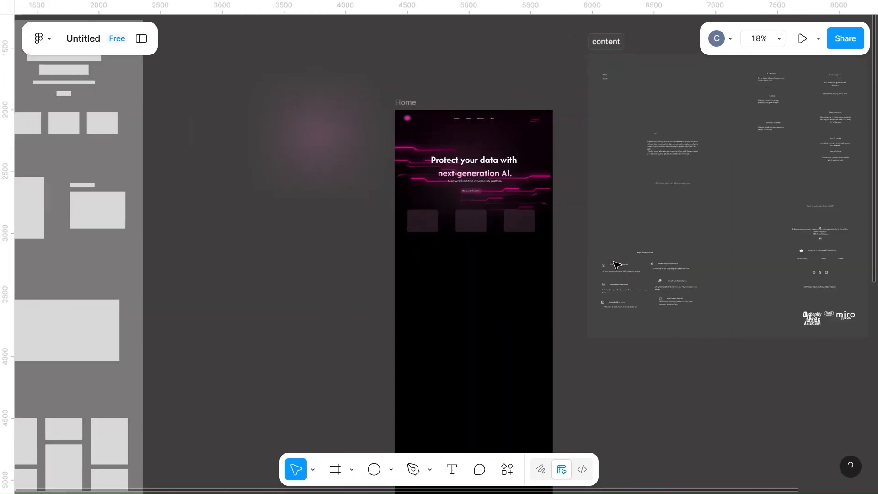
scroll(614, 264, "left", 2)
Step: Set the height of the tall wireframe rectangle below the card row to 450
left_click(117, 226)
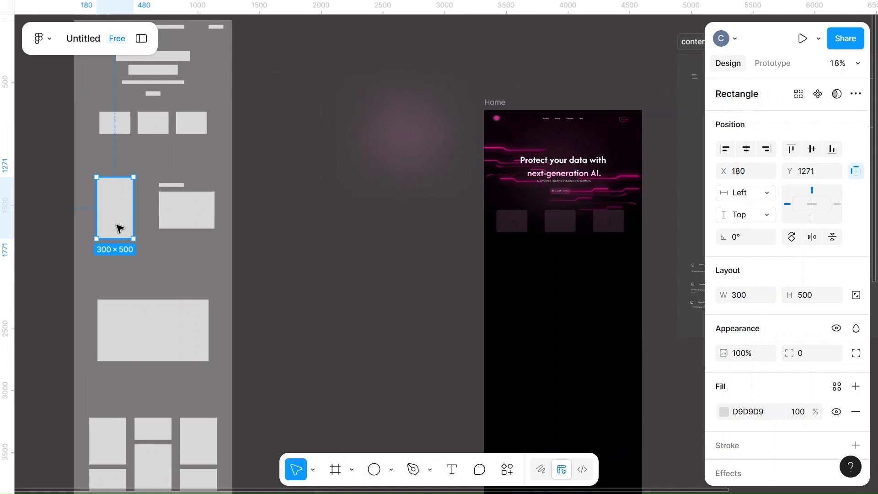
left_click(818, 296)
type("450")
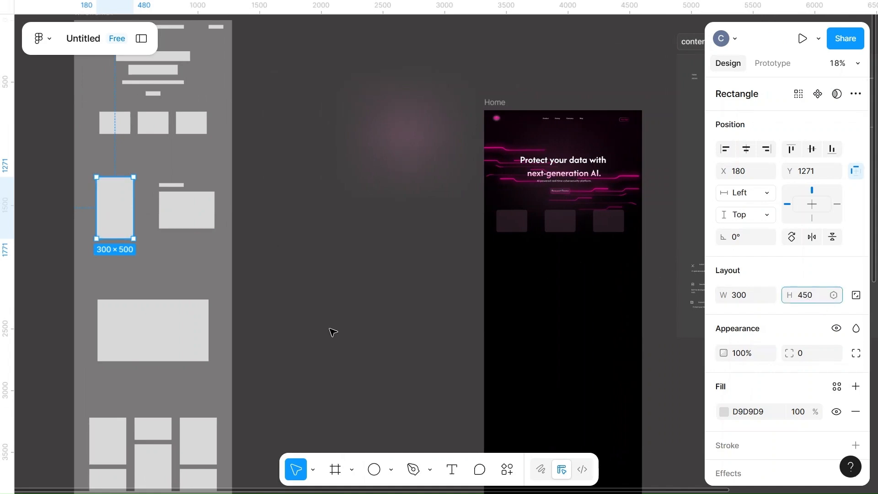
left_click(331, 331)
Step: Resize the image of the man in the suit to 300 × 450 with its aspect ratio unlocked
scroll(355, 337, "right", 7)
scroll(357, 340, "right", 6)
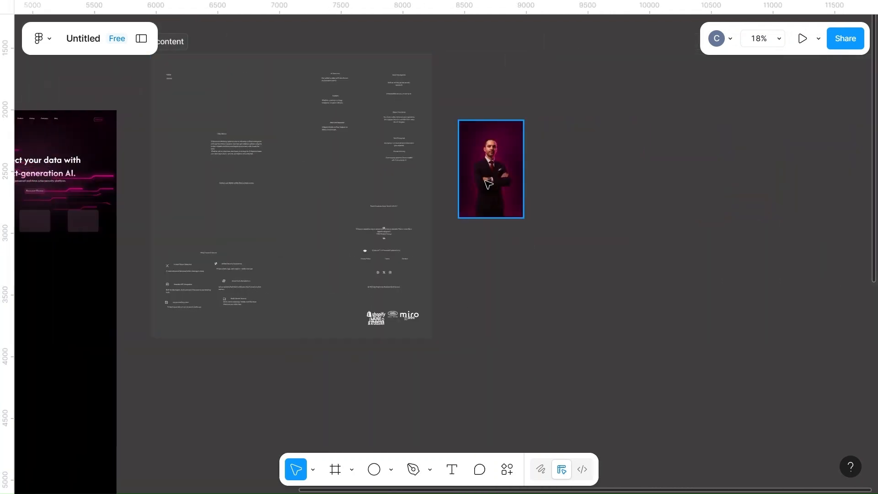
left_click(489, 183)
left_click(745, 251)
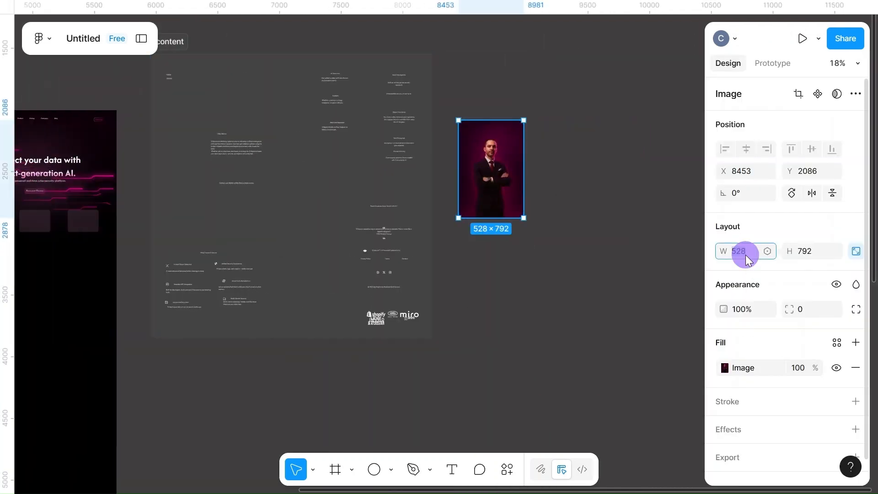
type("300")
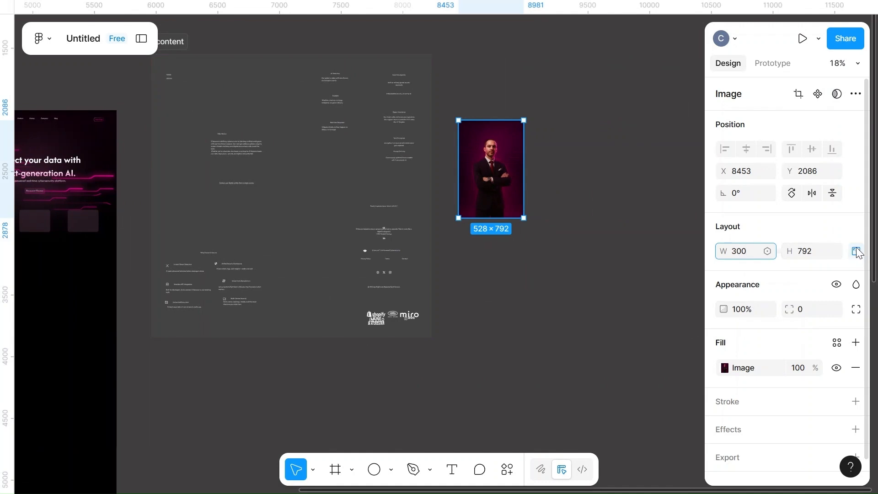
key("Return")
key("BackSpace")
key("BackSpace")
key("BackSpace")
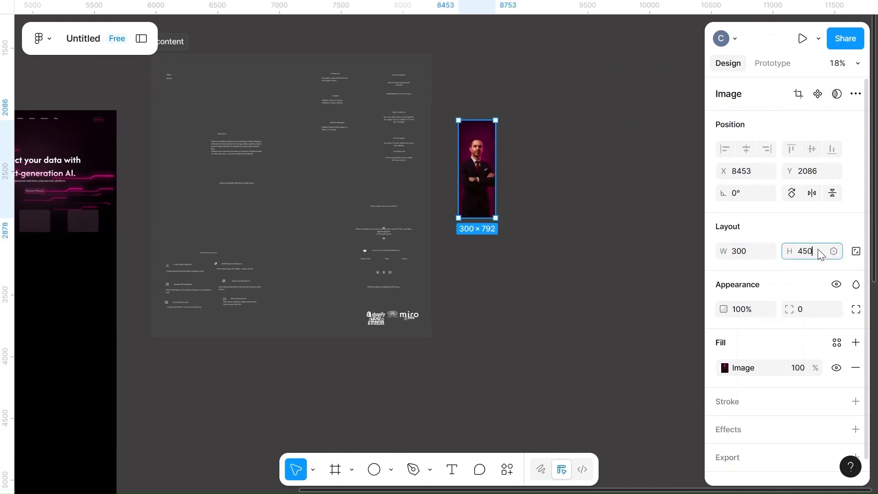
type("450")
left_click(568, 308)
Step: Try the portrait image below the cards in the Home frame and move it back out onto the canvas beside the frame
scroll(570, 309, "left", 5)
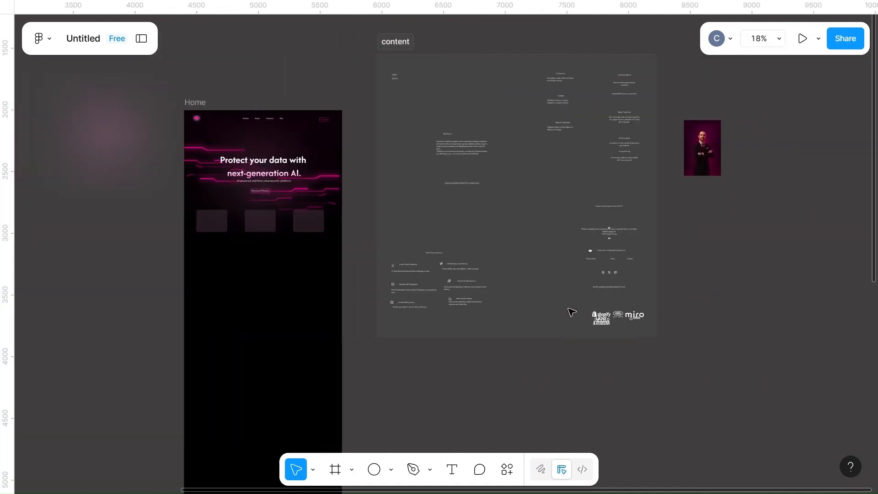
left_click_drag(702, 151, 234, 294)
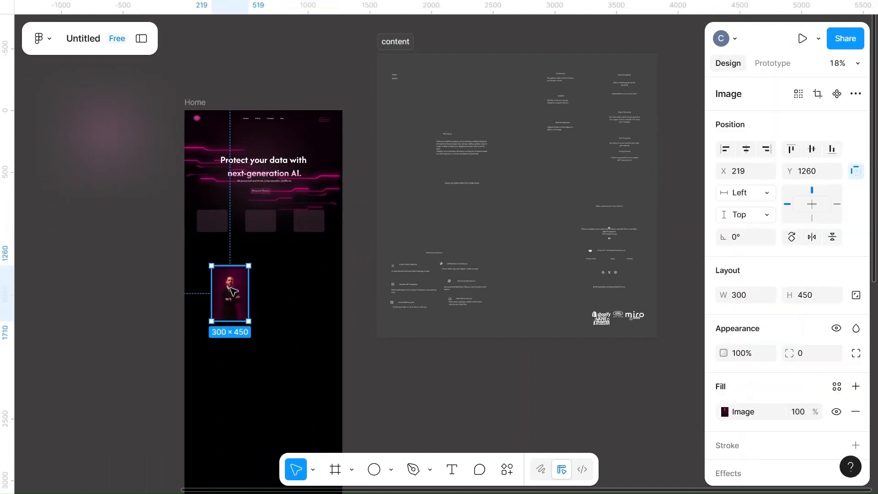
scroll(233, 292, "up", 5)
scroll(233, 291, "up", 2)
scroll(233, 291, "down", 4)
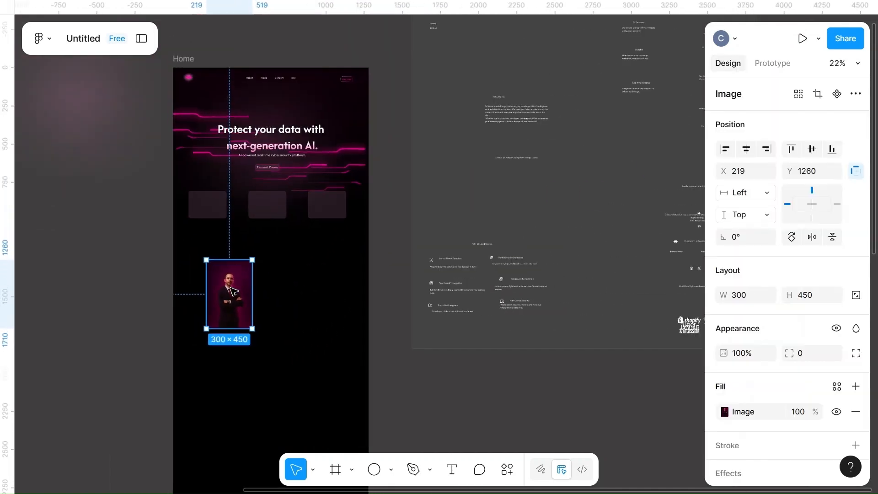
scroll(234, 292, "down", 2)
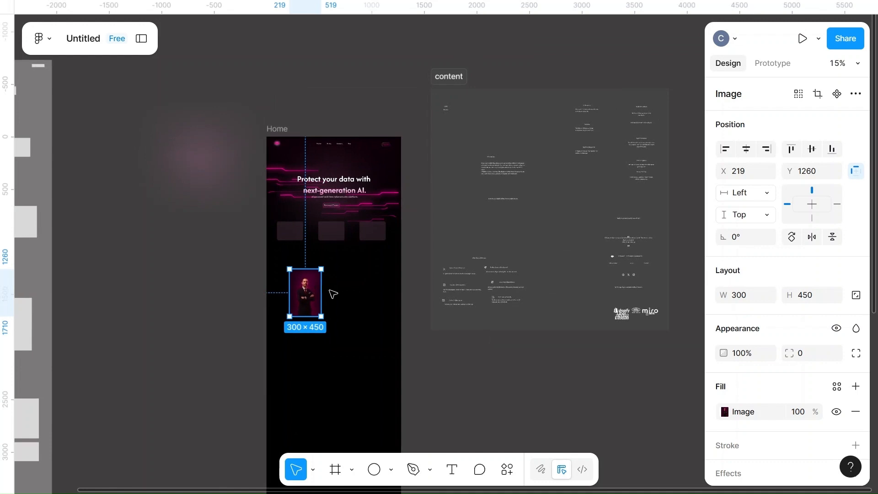
left_click_drag(311, 293, 181, 298)
scroll(235, 364, "left", 5)
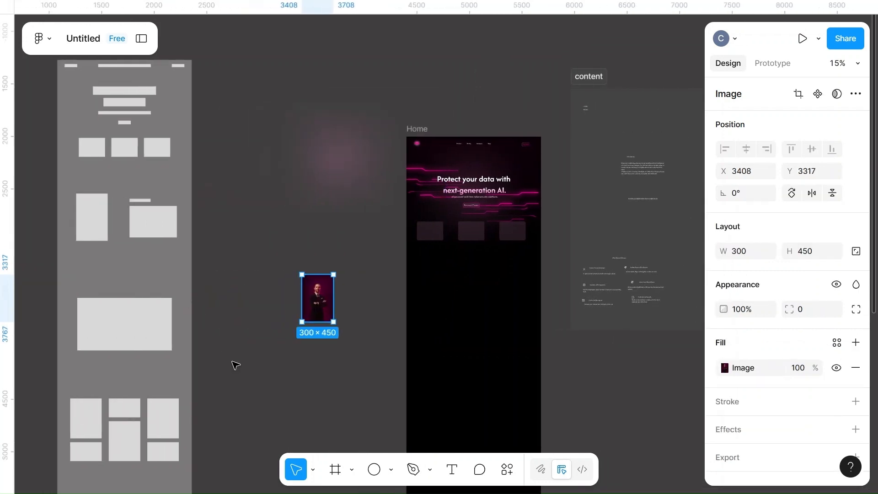
Step: Draw a rectangle about 796 high on the empty canvas below the portrait image and set its width to 1280
left_click(235, 365)
key("r")
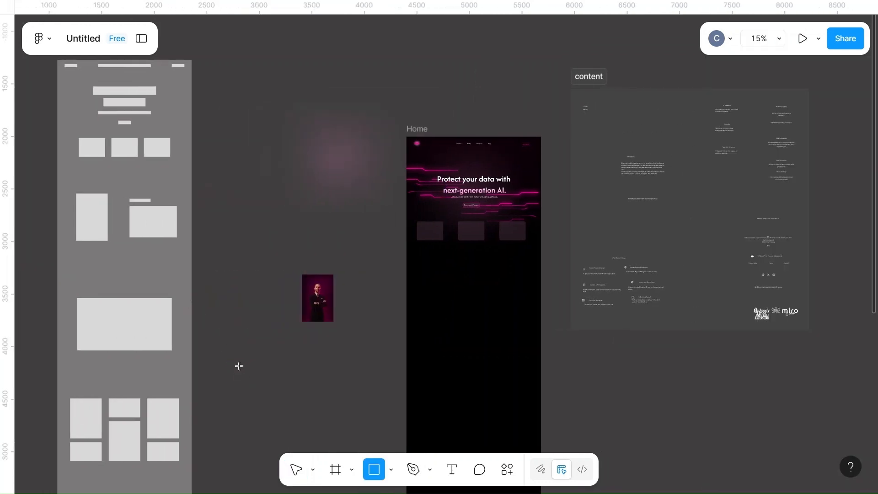
left_click_drag(238, 347, 328, 431)
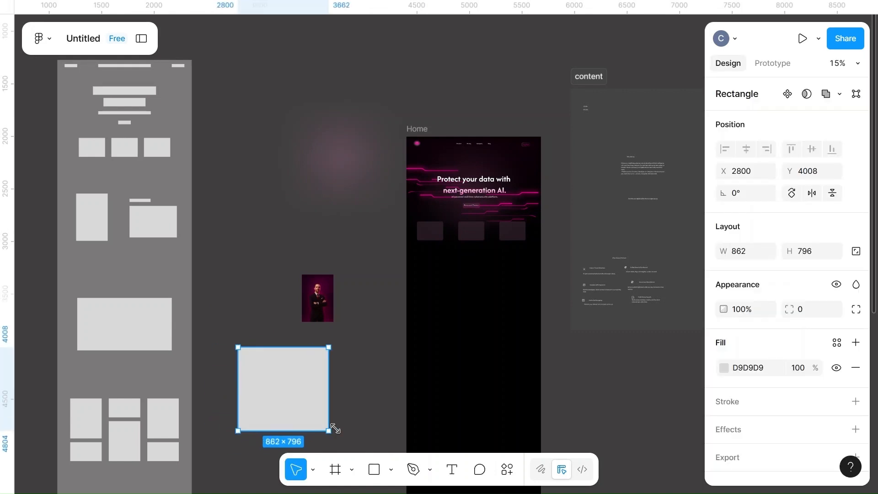
left_click(750, 256)
key("BackSpace")
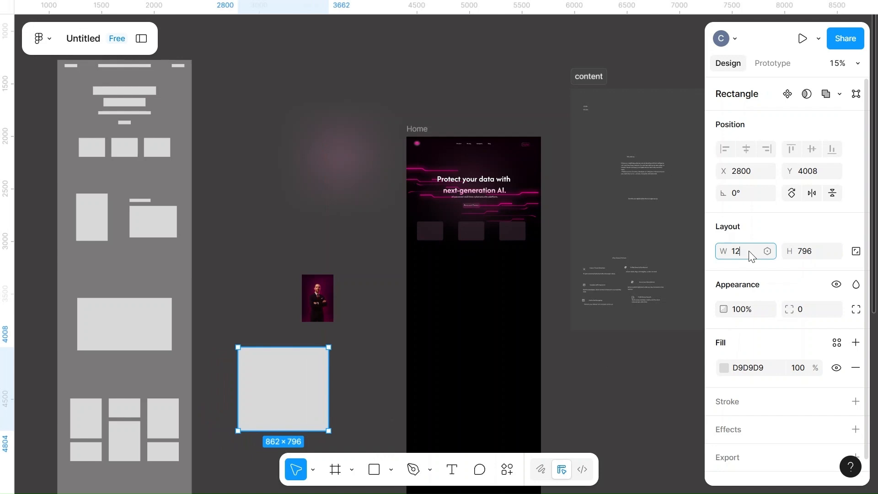
type("1280")
left_click(613, 361)
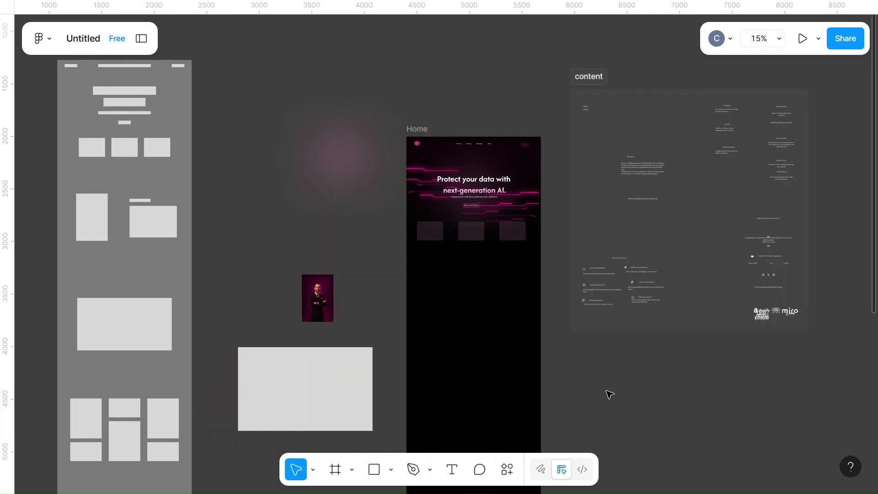
Step: Fill the wide rectangle with the dark purple 1A0013 sampled from the corner of the portrait image
left_click(308, 396)
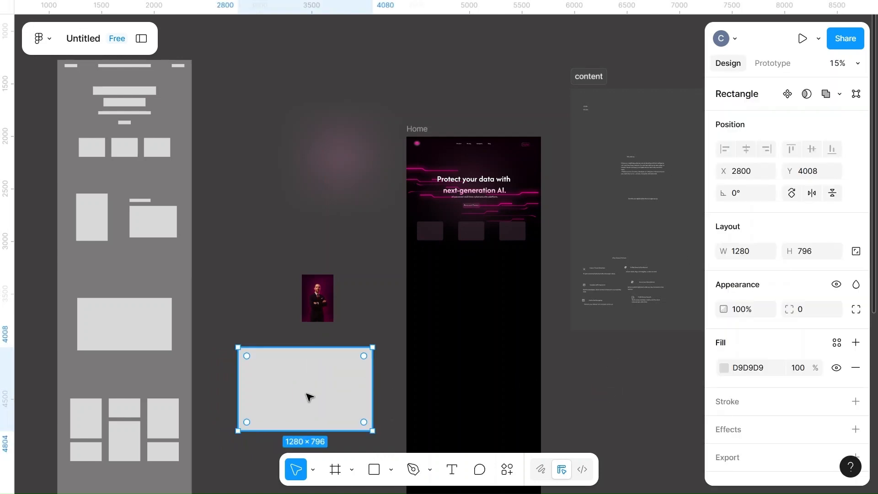
left_click(723, 367)
left_click(560, 346)
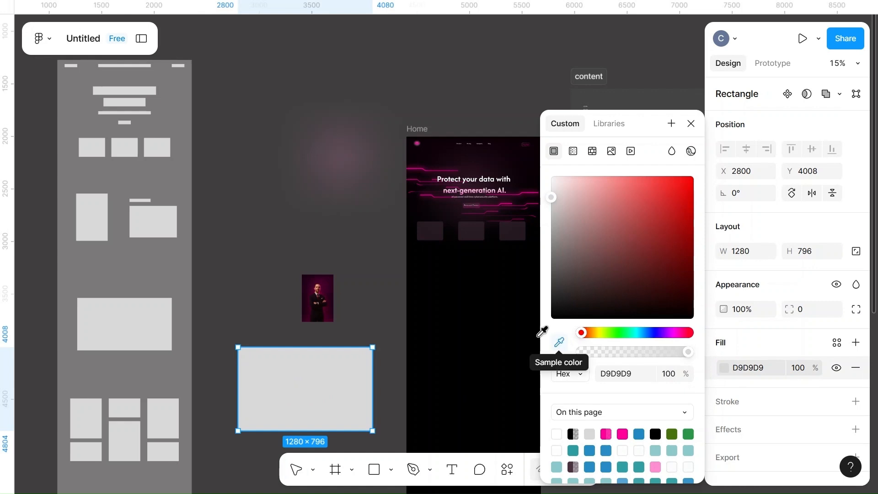
scroll(296, 277, "up", 10)
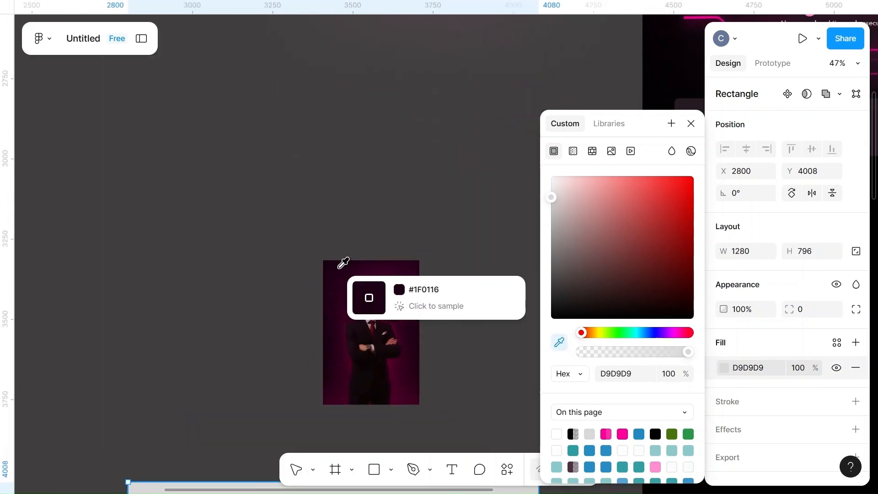
left_click(326, 264)
scroll(328, 267, "down", 8)
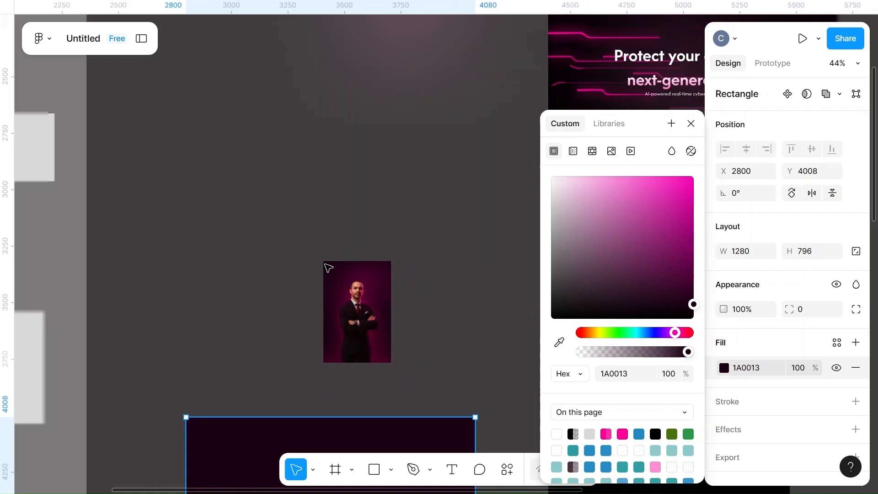
left_click(381, 229)
Step: Move the dark rectangle into the Home frame below the cards at about X -7, Y 1293 and set its fill opacity to 50%
scroll(384, 231, "down", 5)
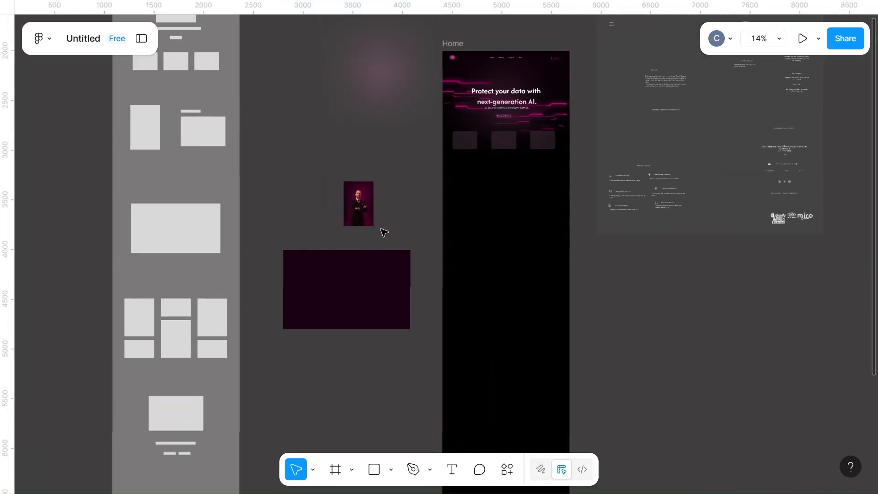
left_click(331, 284)
left_click_drag(331, 284, 490, 212)
scroll(490, 212, "up", 10)
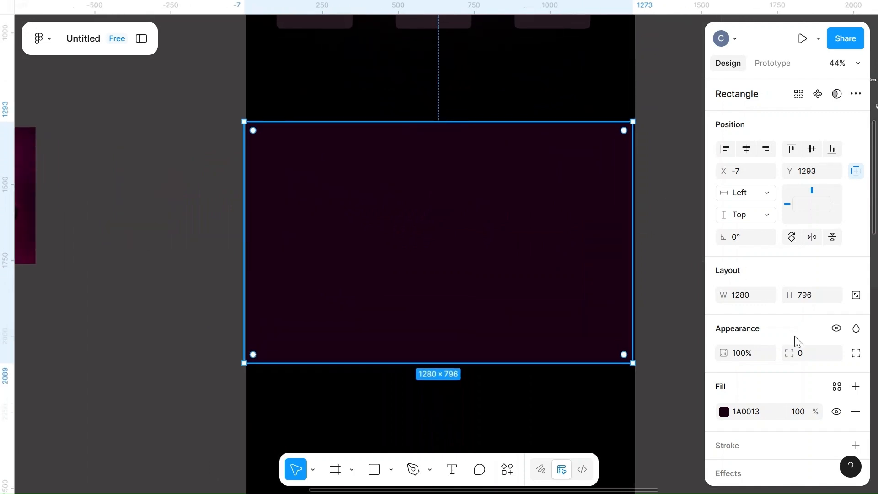
left_click(803, 410)
key("BackSpace")
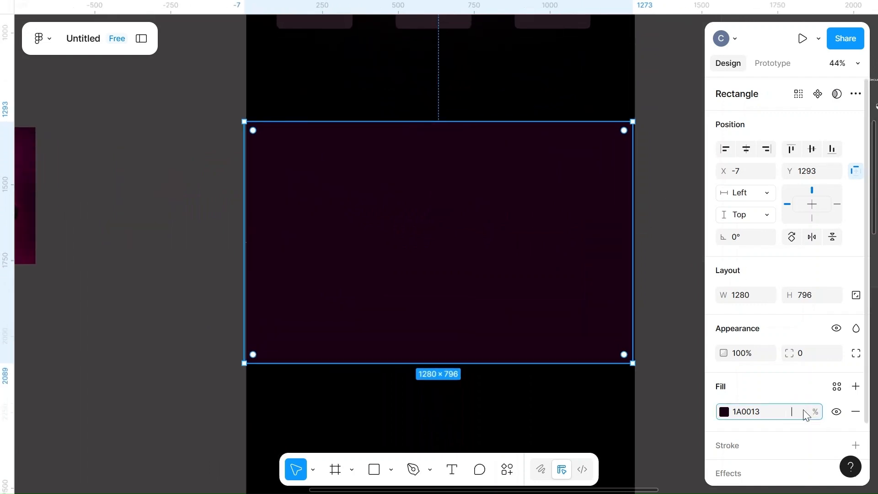
type("50")
left_click(694, 404)
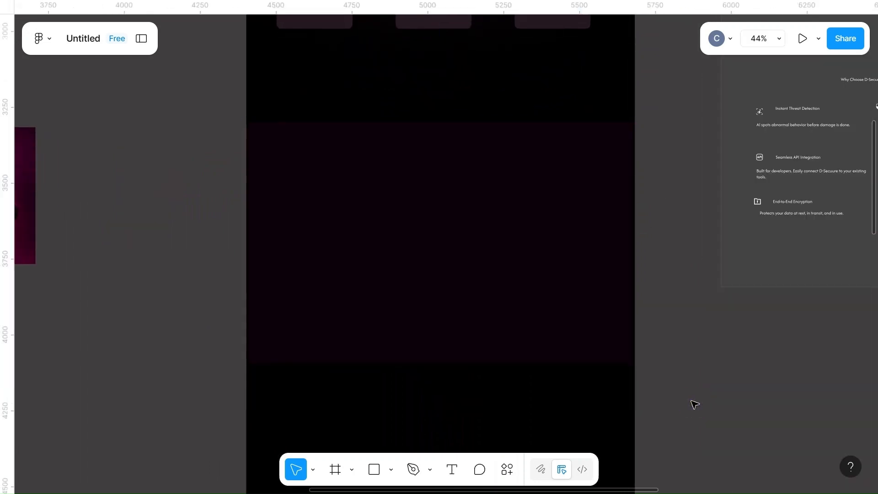
Step: Place the portrait image on the left side of the dark section in the Home frame at X 100, Y 1466
scroll(695, 404, "down", 3)
scroll(523, 306, "right", 1)
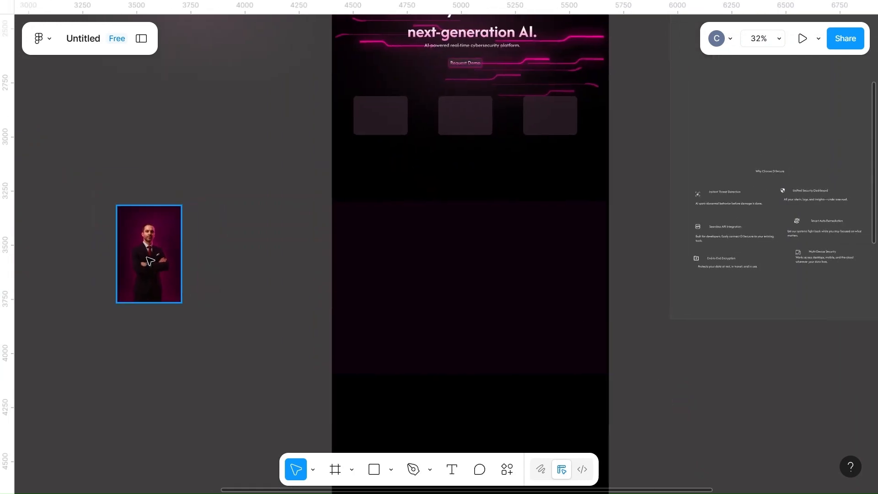
left_click_drag(149, 260, 380, 294)
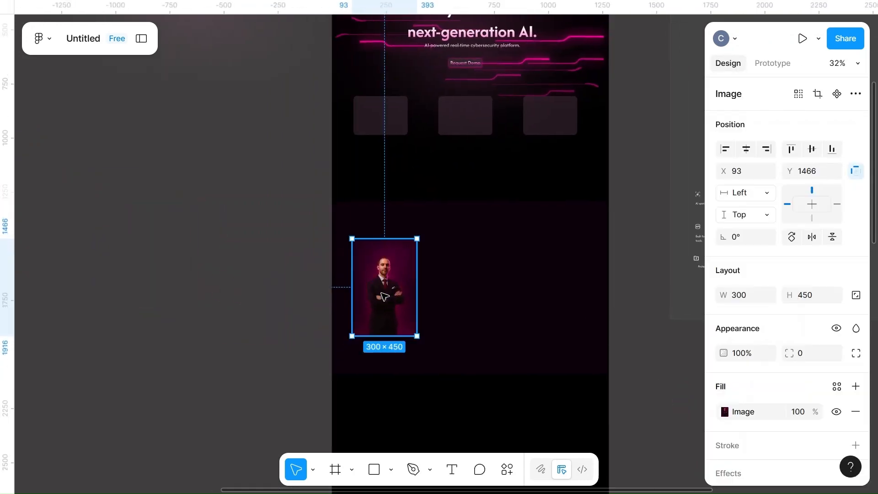
scroll(384, 296, "right", 4)
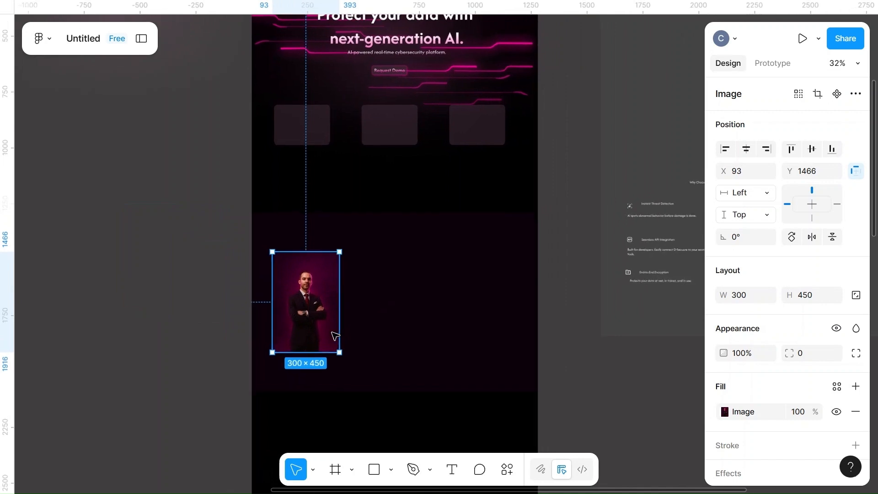
scroll(334, 335, "up", 2)
mouse_move(298, 306)
left_mouse_down()
mouse_move(315, 300)
mouse_move(308, 304)
left_mouse_up()
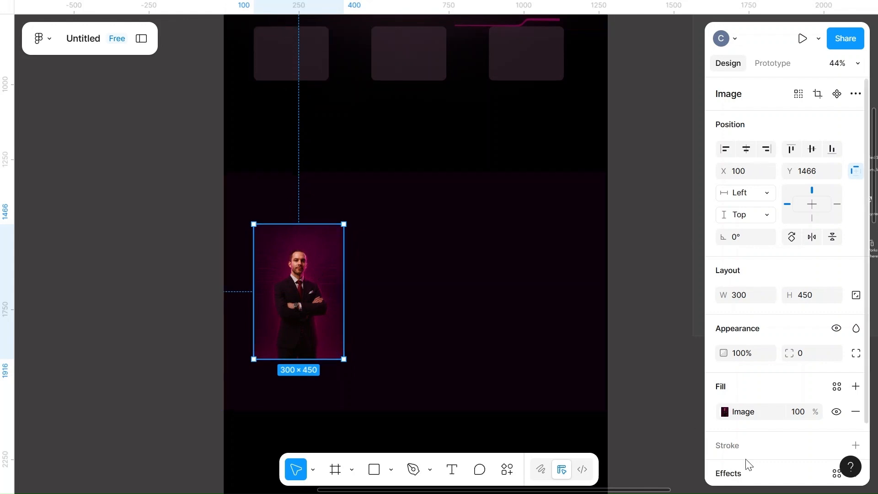
Step: Add a drop shadow effect with an X offset of 2 to the portrait image
scroll(776, 448, "down", 2)
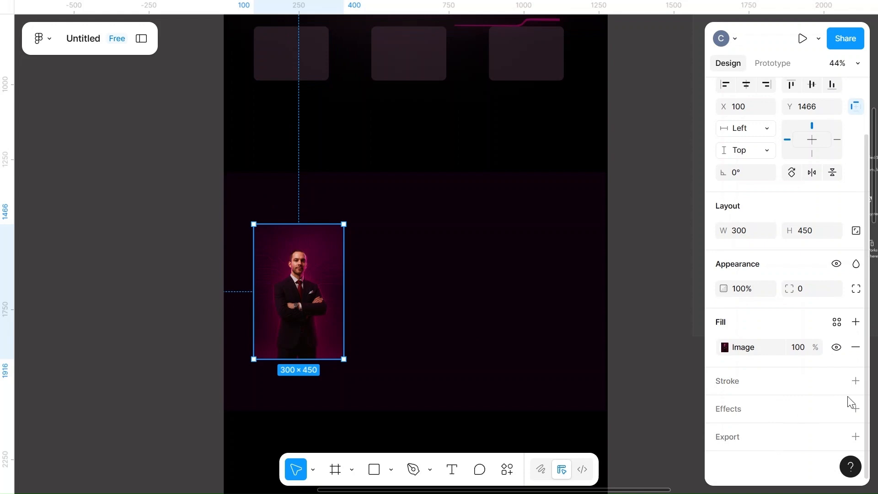
left_click(856, 409)
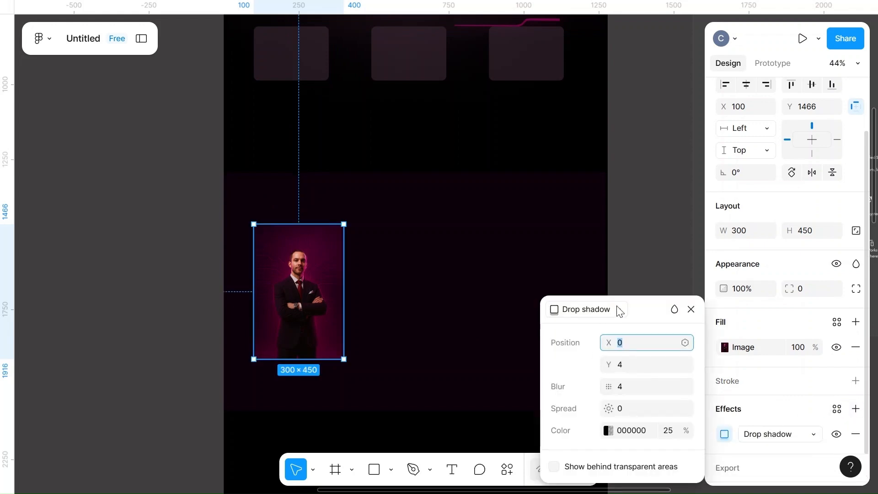
key("BackSpace")
type("2")
left_click(541, 228)
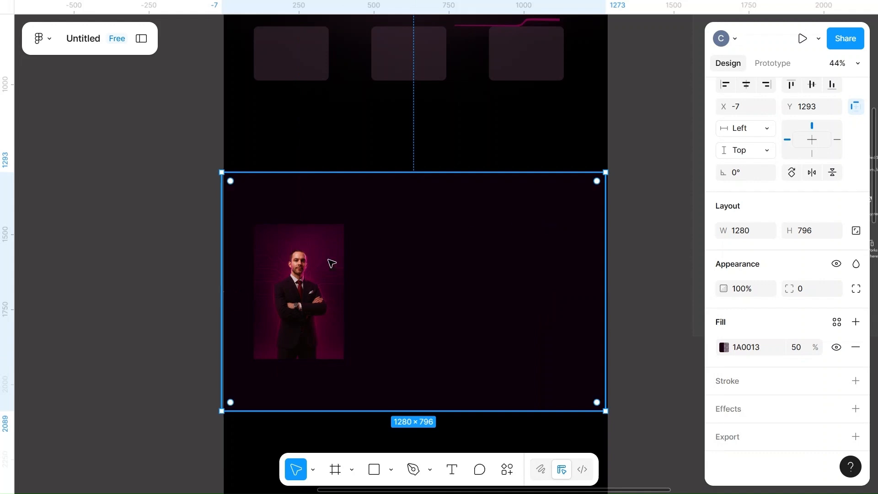
Step: Set the portrait image's blend mode to Normal
left_click(303, 276)
left_click(855, 264)
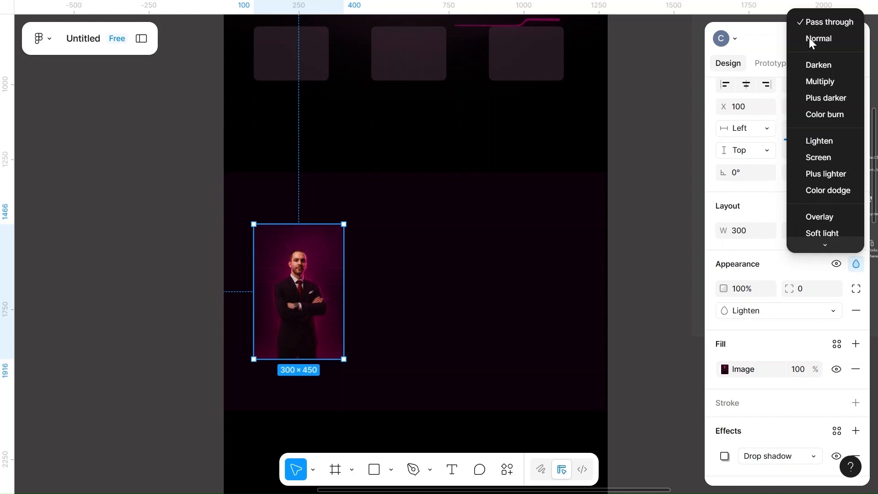
left_click(832, 35)
left_click(450, 320)
scroll(452, 321, "down", 3)
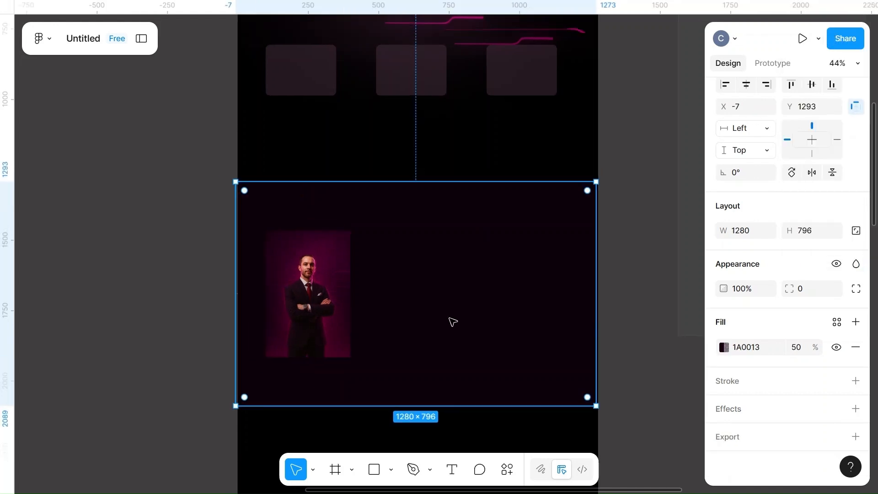
Step: Place the blurred pink glow ellipse from beside the Home frame on the dark section's right side at about X 895, Y 1552
scroll(452, 321, "down", 3)
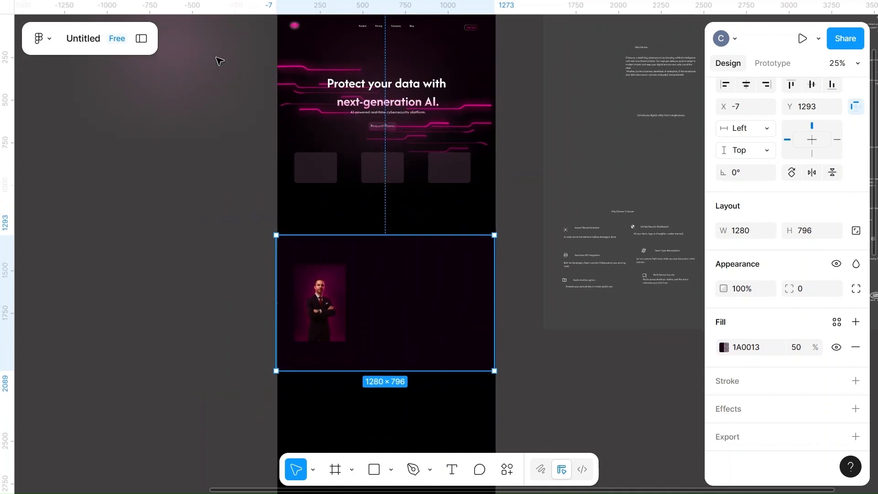
left_click(173, 58)
left_click_drag(174, 58, 382, 305)
scroll(382, 305, "up", 5)
scroll(380, 304, "right", 3)
scroll(380, 304, "down", 2)
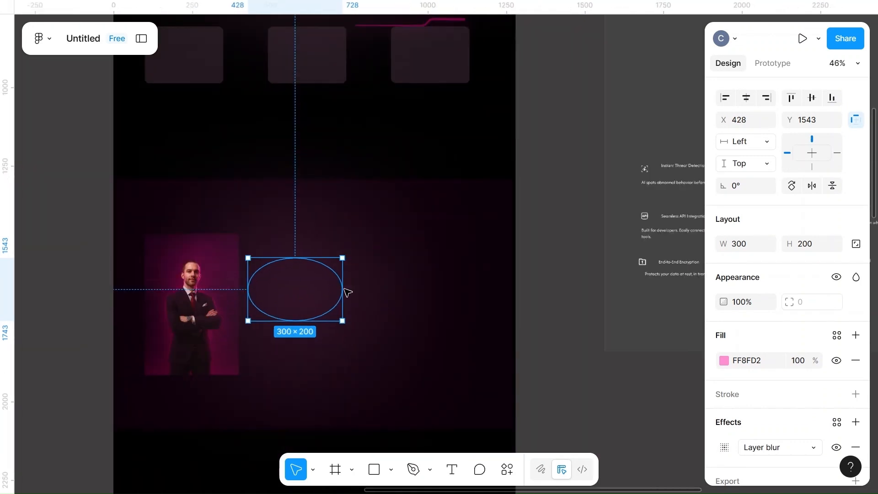
left_click(307, 282)
left_click_drag(308, 282, 448, 284)
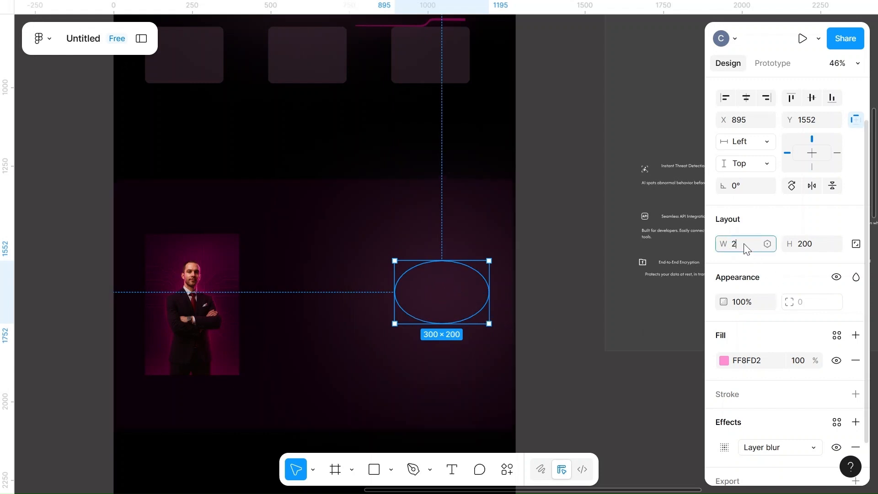
Step: Resize the glow ellipse to 250 by 150 and shift it to the dark section's right edge at about X 1023, Y 1569
left_click(815, 244)
key("BackSpace")
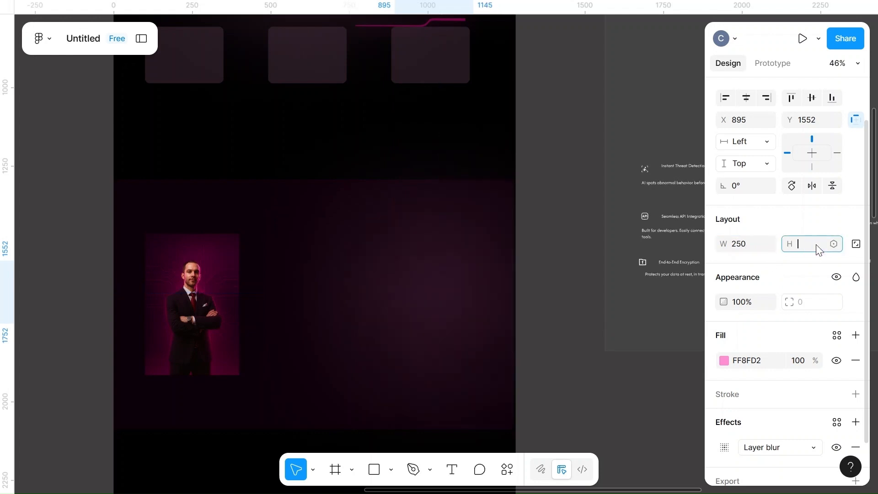
type("150")
left_click(513, 247)
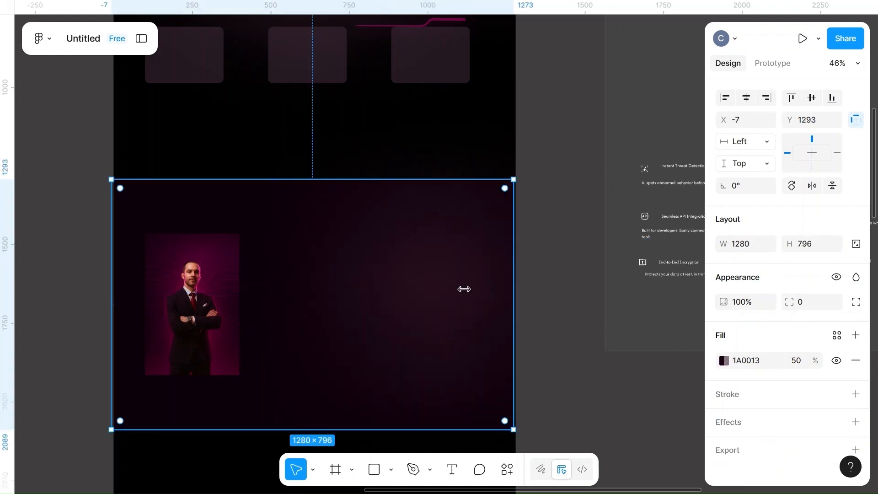
left_click(453, 307)
left_click_drag(454, 308, 483, 297)
left_click(563, 281)
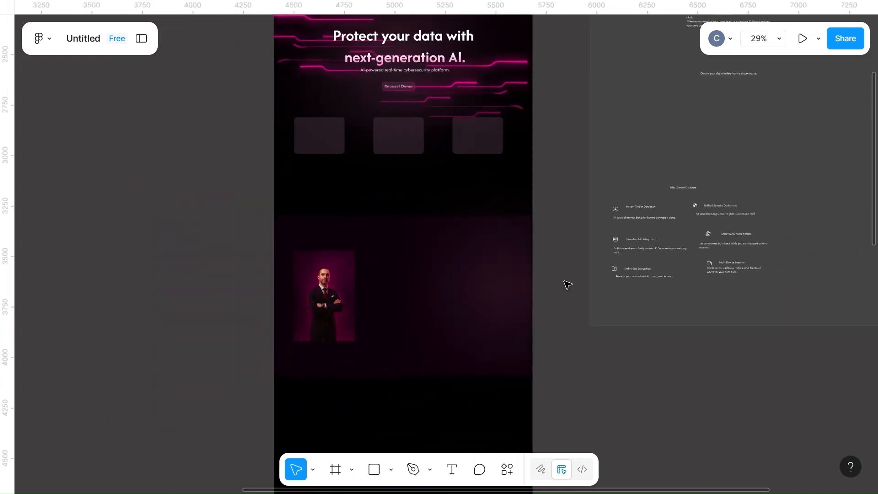
Step: Duplicate the glow ellipse and center the copy horizontally over the portrait image at about X 125, Y 1616
left_click(505, 288)
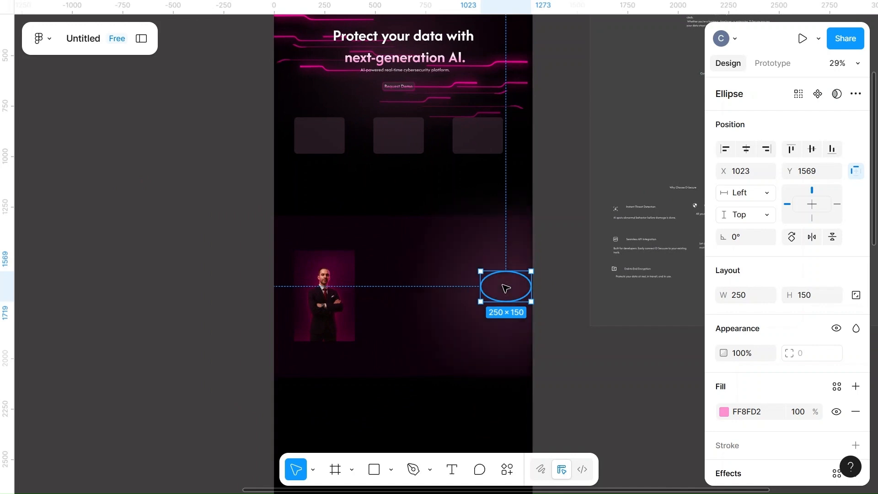
left_click_drag(506, 288, 303, 295)
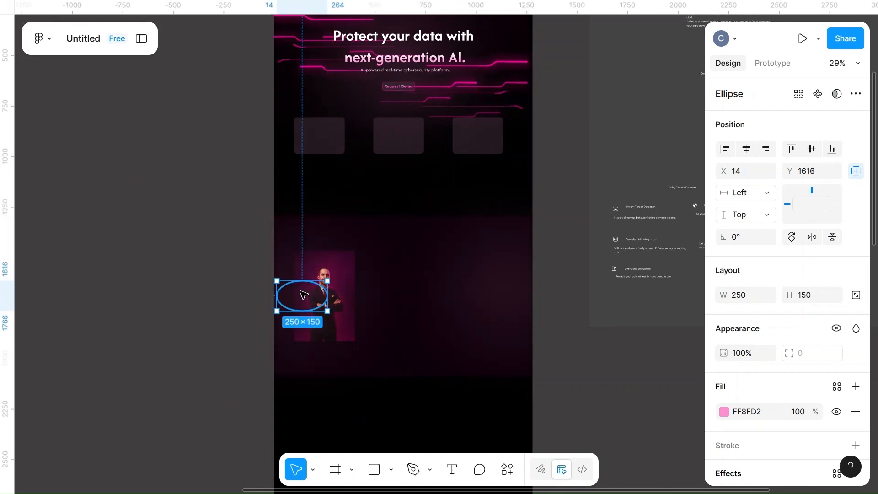
scroll(303, 295, "up", 5)
right_click(302, 295)
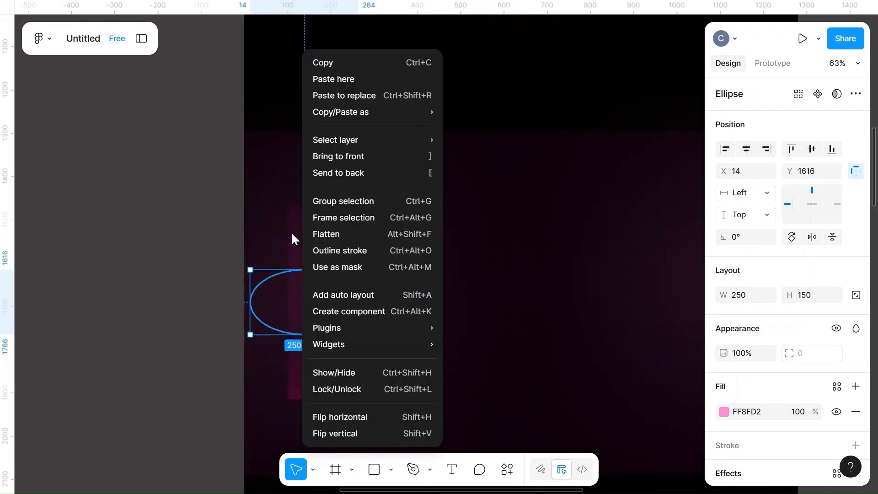
left_click(523, 239)
left_click(349, 251)
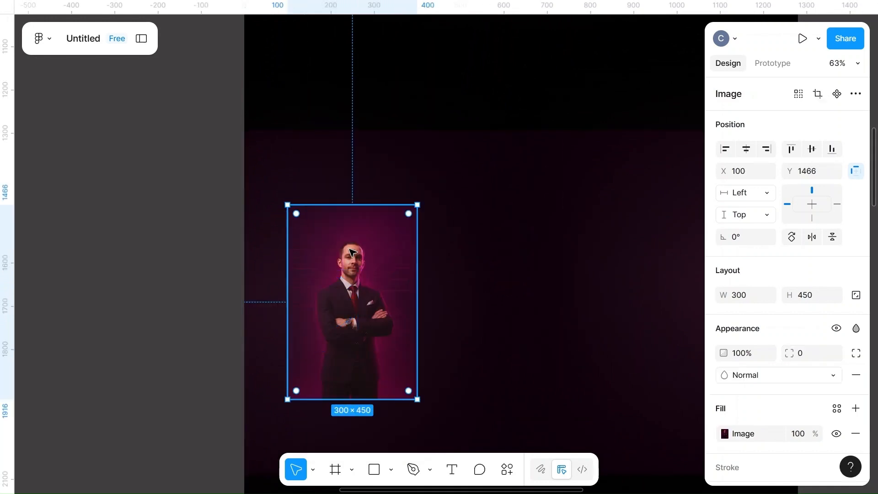
left_click(278, 304)
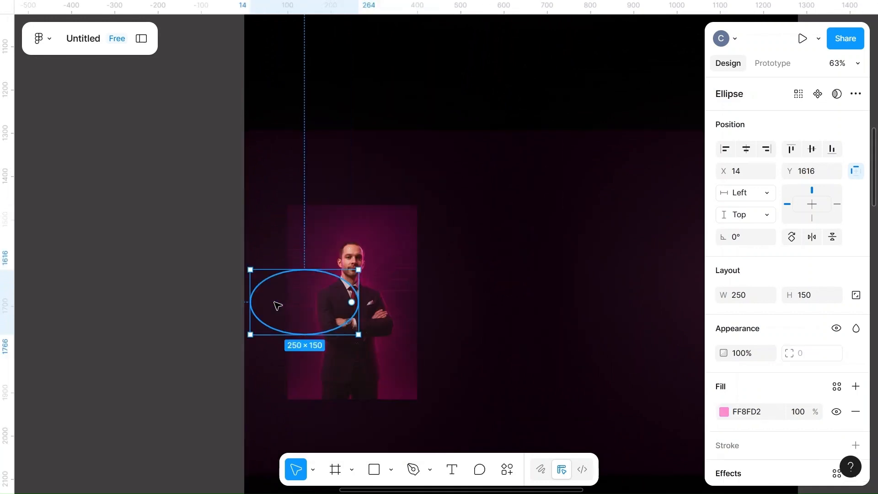
left_click_drag(277, 305, 326, 305)
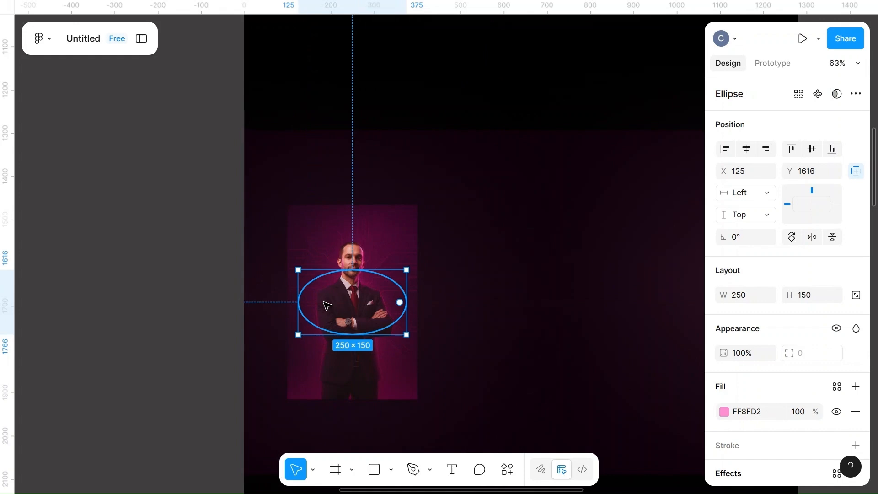
Step: Try using the portrait image and glow ellipse as a mask, and undo it
left_click(386, 226, "shift")
right_click(313, 262)
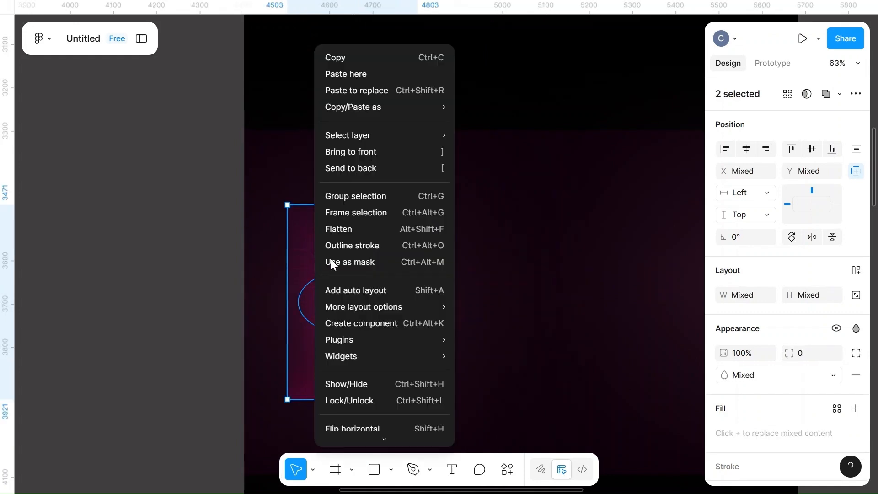
left_click(331, 260)
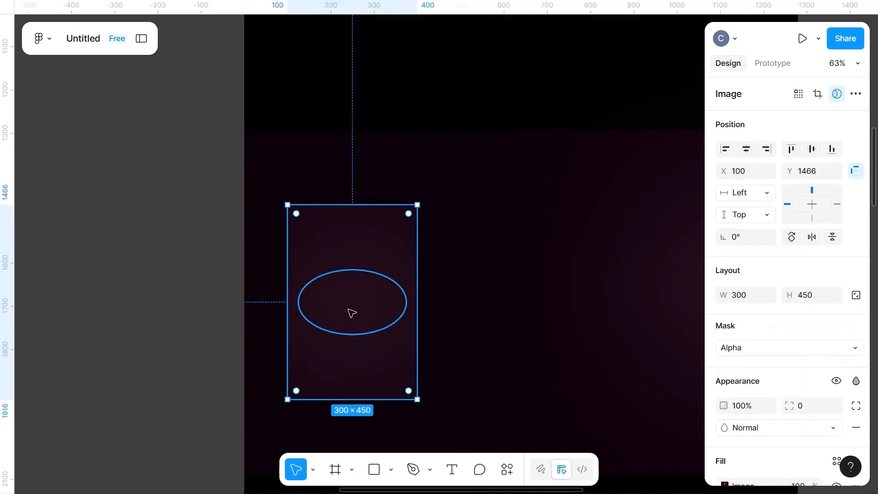
key("ctrl+z")
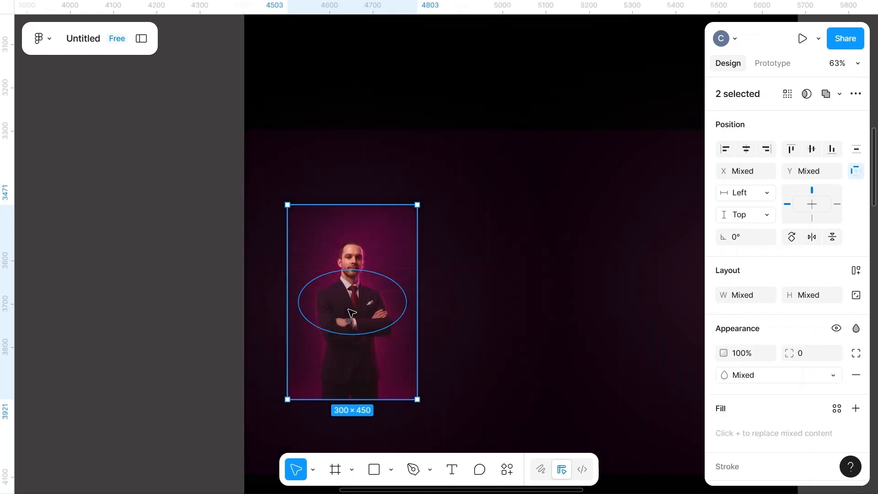
Step: Move the portrait image to about X 325, Y 1474 and the left glow ellipse beside it to about X 104, Y 1602
left_click_drag(352, 300, 450, 303)
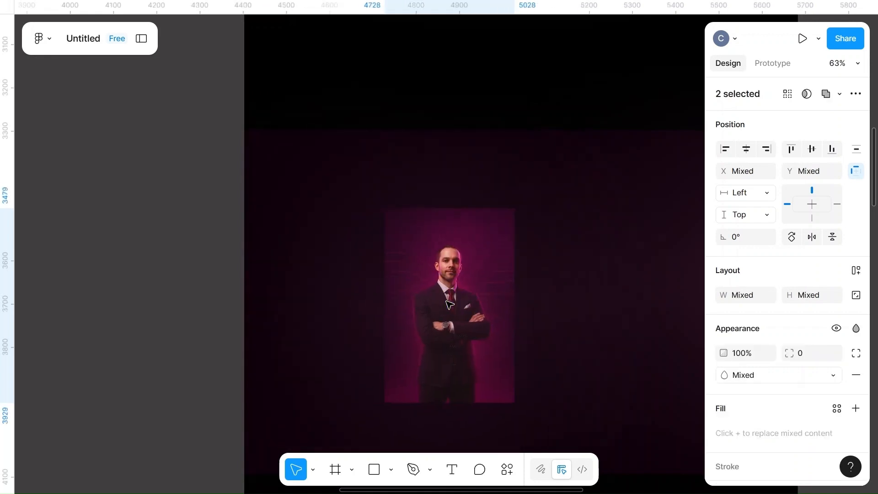
left_click(343, 302)
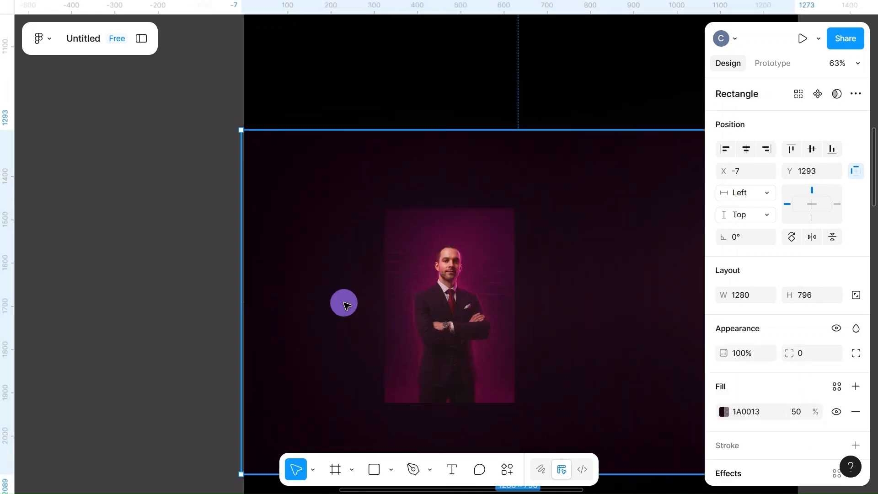
left_click(449, 306)
left_click_drag(368, 302, 264, 302)
Step: Bring the portrait image to the front and move it over the glow ellipse at about X 104, Y 1466
left_click(455, 291)
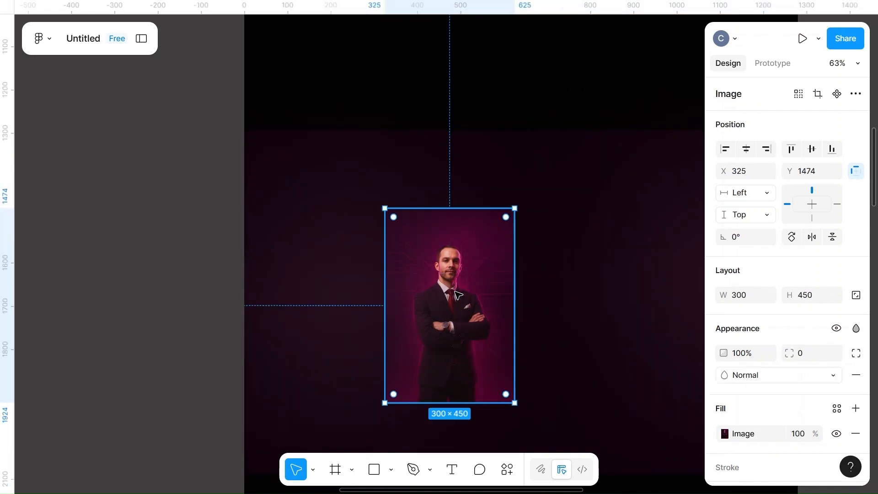
right_click(454, 291)
left_click(503, 156)
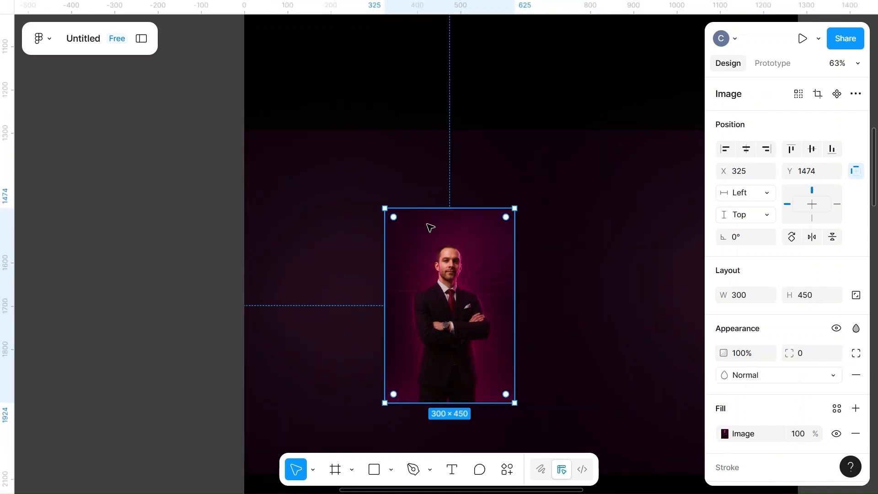
left_click(313, 309)
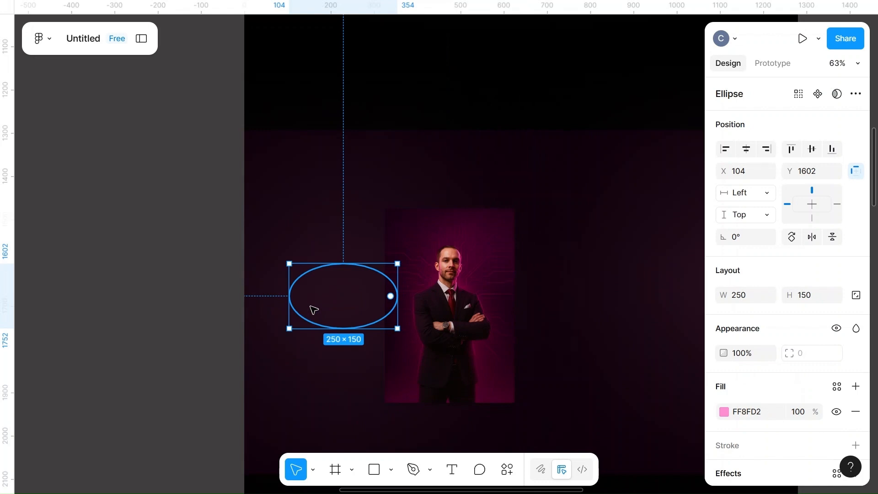
left_click_drag(456, 315, 365, 315)
scroll(368, 315, "up", 5, "ctrl")
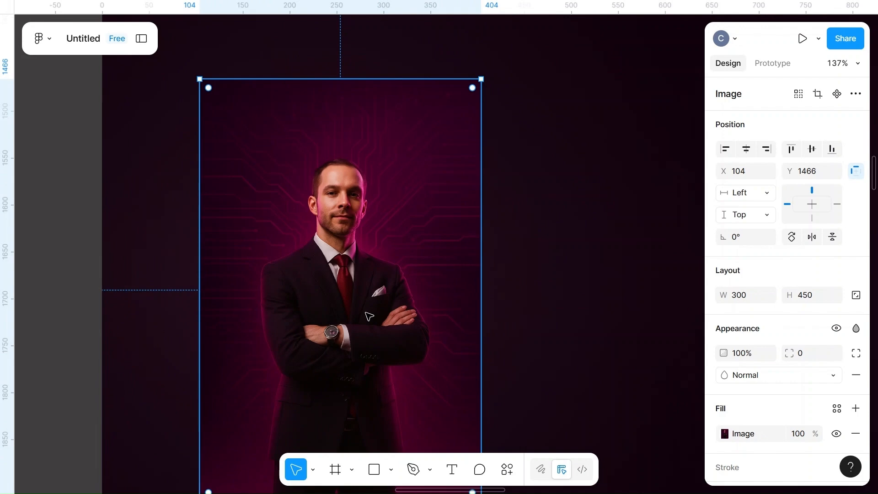
scroll(368, 314, "down", 5, "ctrl")
scroll(365, 310, "right", 3)
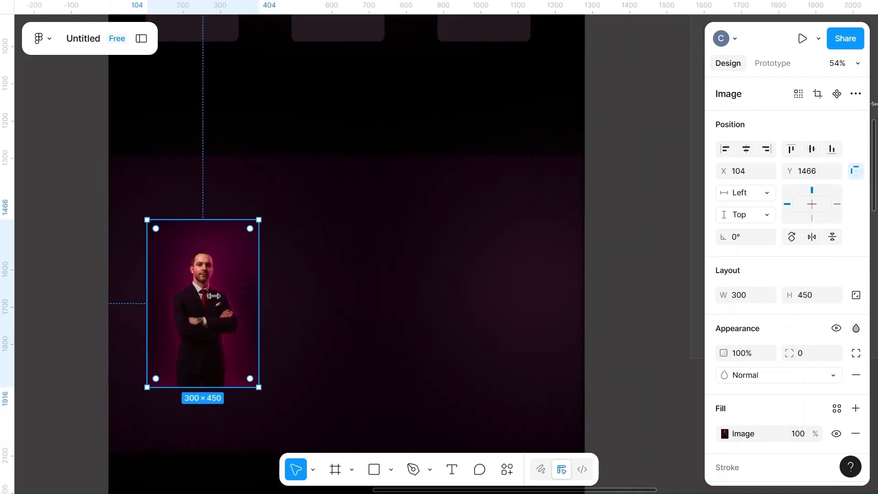
Step: Shift the left glow ellipse to about X 77, Y 1680 and realign the portrait image with the first card's left edge
left_click_drag(214, 296, 174, 297)
left_click(238, 312)
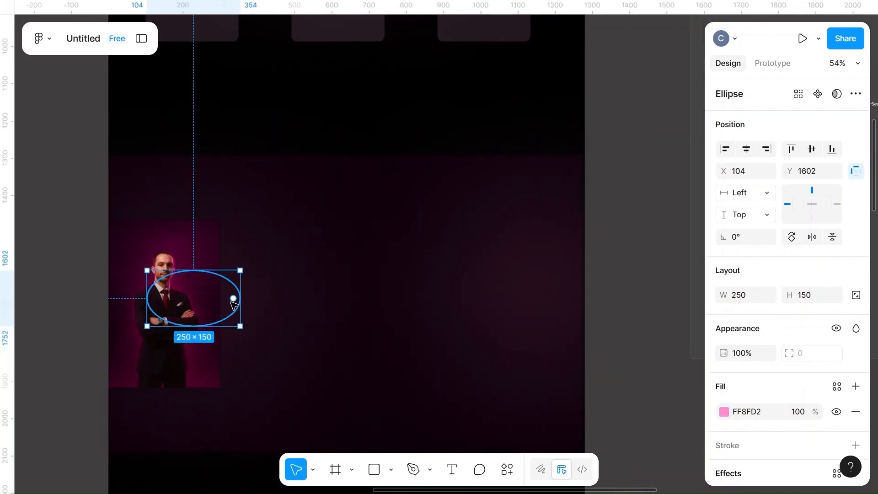
left_click_drag(229, 307, 220, 338)
scroll(220, 339, "down", 3)
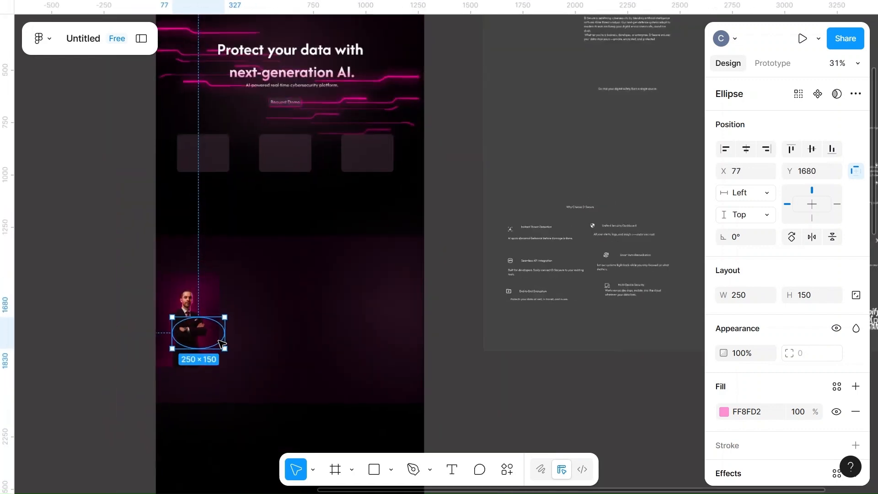
left_click_drag(200, 289, 235, 294)
scroll(229, 293, "up", 4)
scroll(213, 299, "down", 2)
left_click(396, 281)
scroll(396, 280, "down", 3)
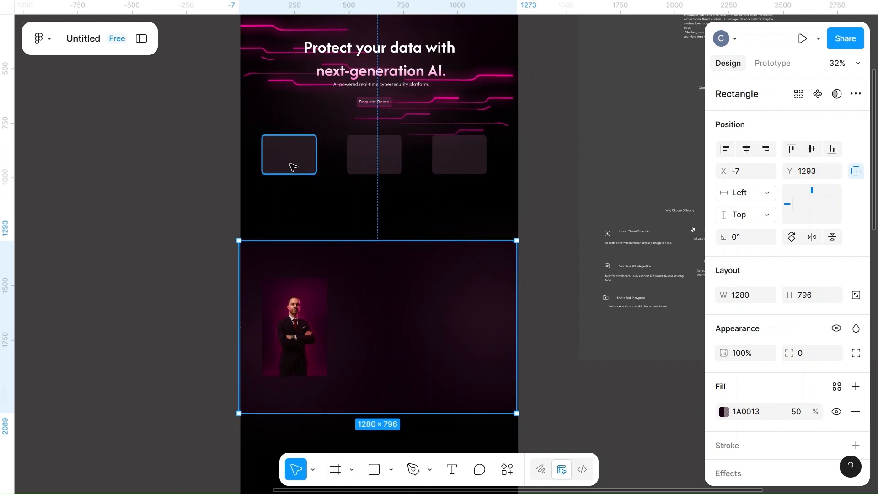
left_click(560, 396)
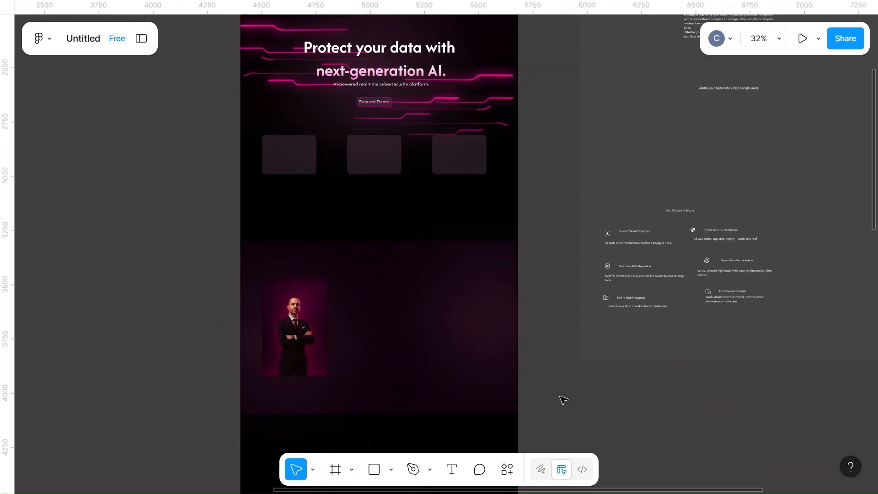
Step: Move the "Who We Are" heading and its D-Secure paragraph from the wireframe into the dark section, right of the portrait image
scroll(563, 400, "down", 3)
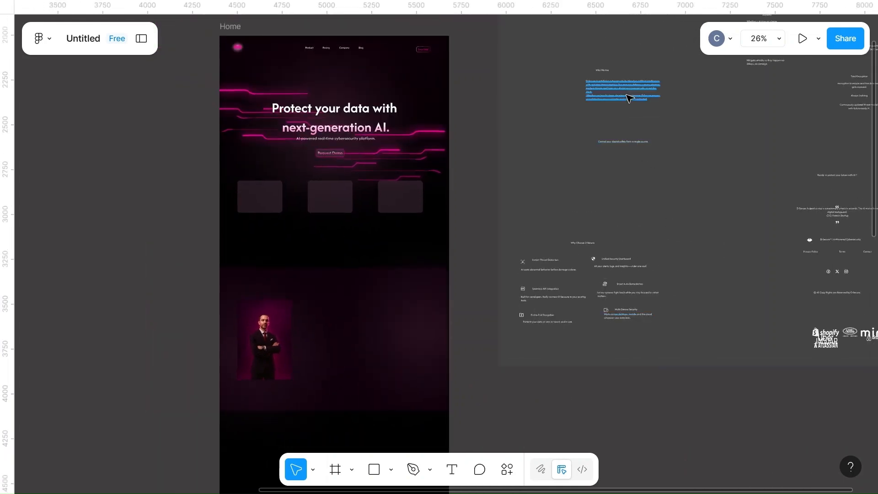
scroll(627, 94, "up", 5)
left_click(590, 141)
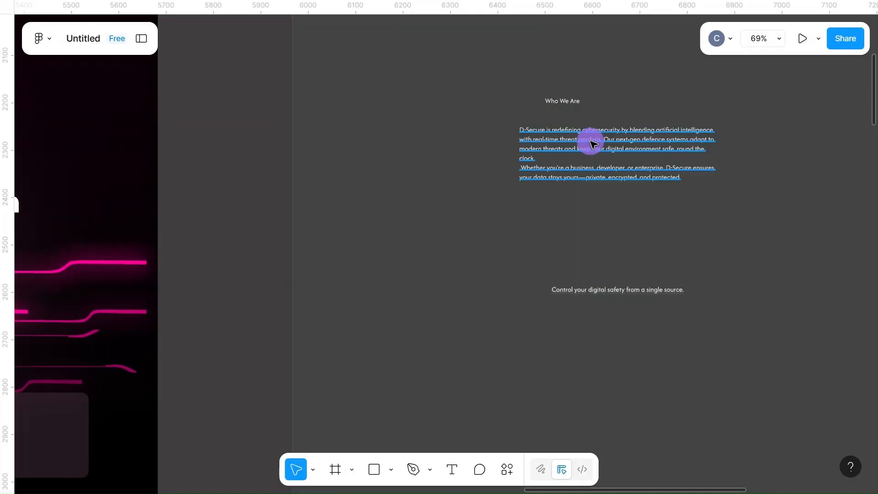
left_click(561, 100, "shift")
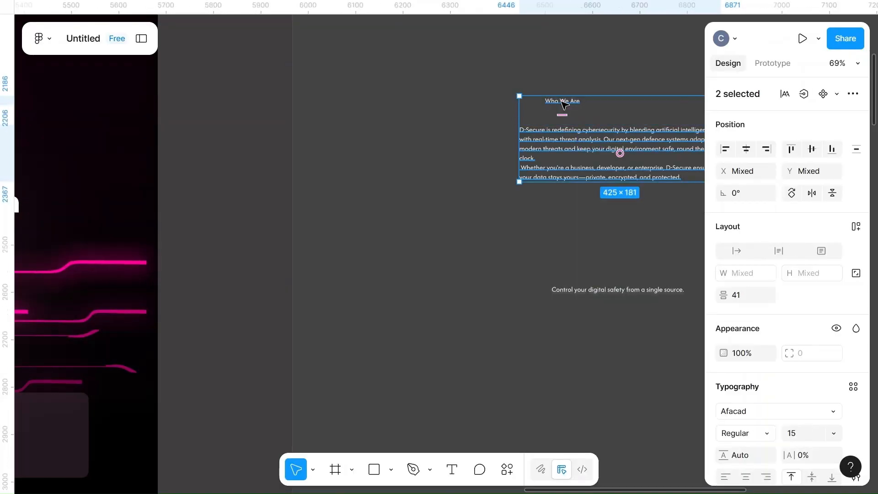
scroll(563, 99, "down", 3)
left_click_drag(598, 111, 283, 486)
scroll(406, 387, "down", 5)
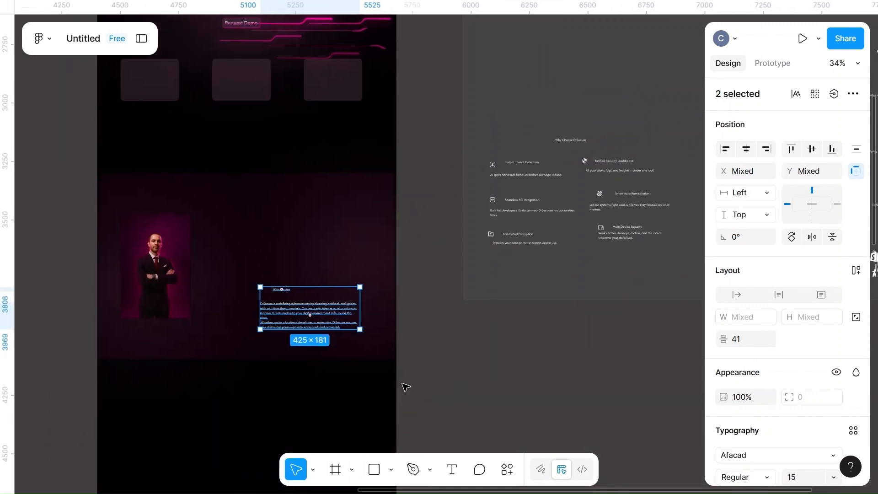
Step: Move the "Who We Are" heading and its paragraph up together, placing the heading at about Y 1569 in the dark section
scroll(405, 386, "up", 4)
scroll(405, 386, "up", 2)
left_click_drag(409, 301, 430, 221)
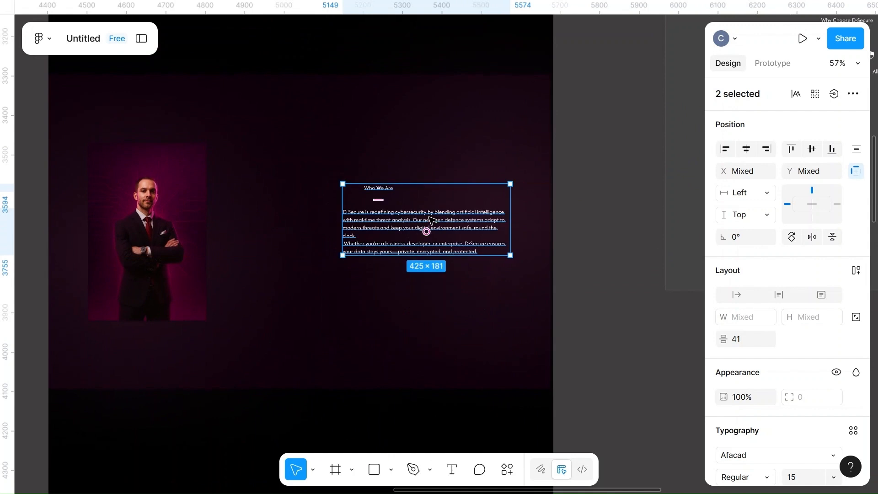
Step: Align the "Who We Are" heading with the paragraph's left edge at X 746, Y 1588, just above it
left_click(494, 165)
left_click(378, 189)
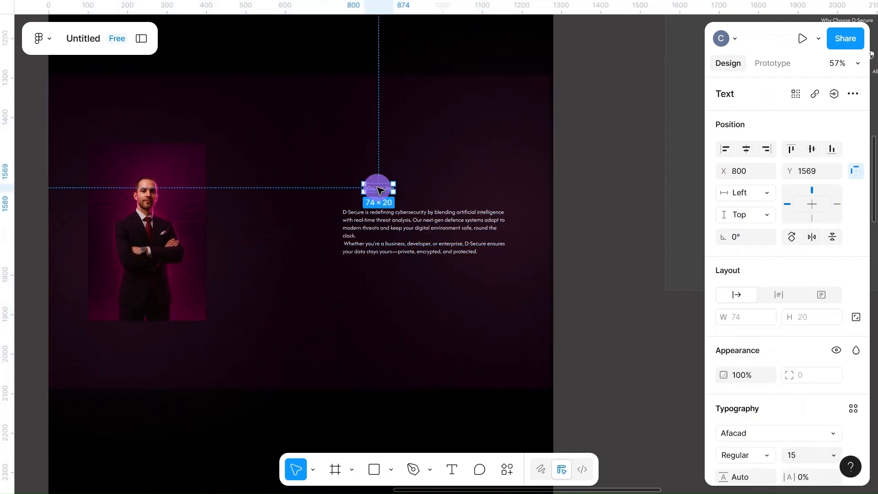
left_click_drag(378, 189, 362, 197)
left_click(613, 234)
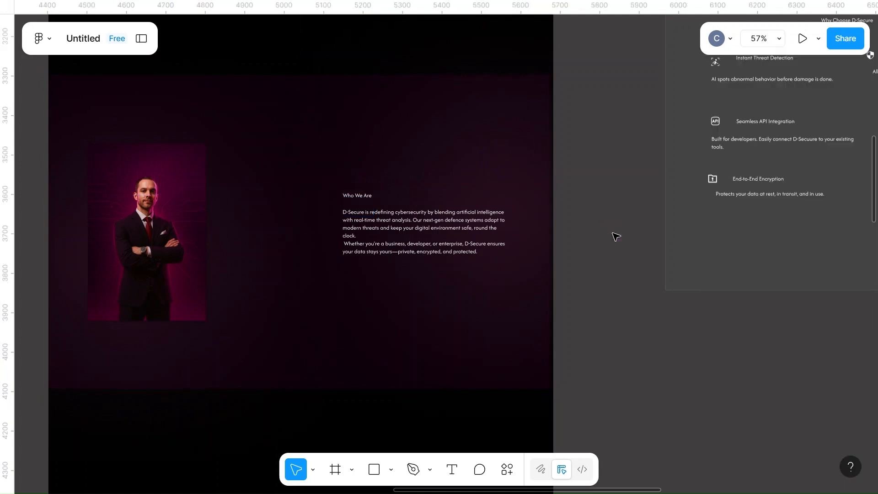
Step: Set the "Who We Are" heading to SemiBold with a font size of 25
scroll(613, 233, "left", 3)
left_click(392, 196)
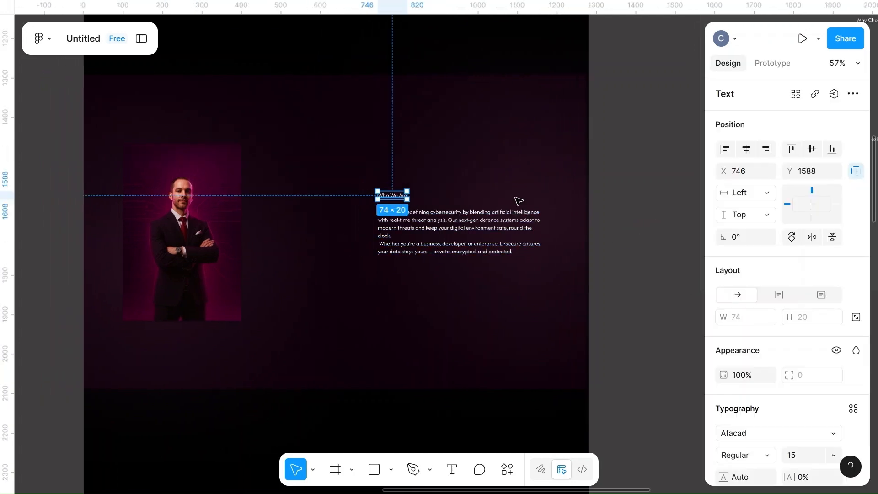
scroll(746, 347, "down", 3)
left_click(768, 324)
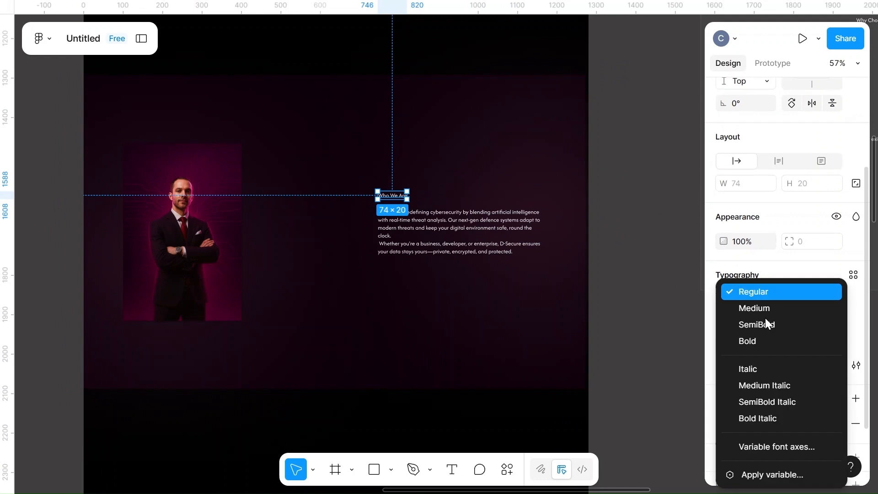
left_click(750, 325)
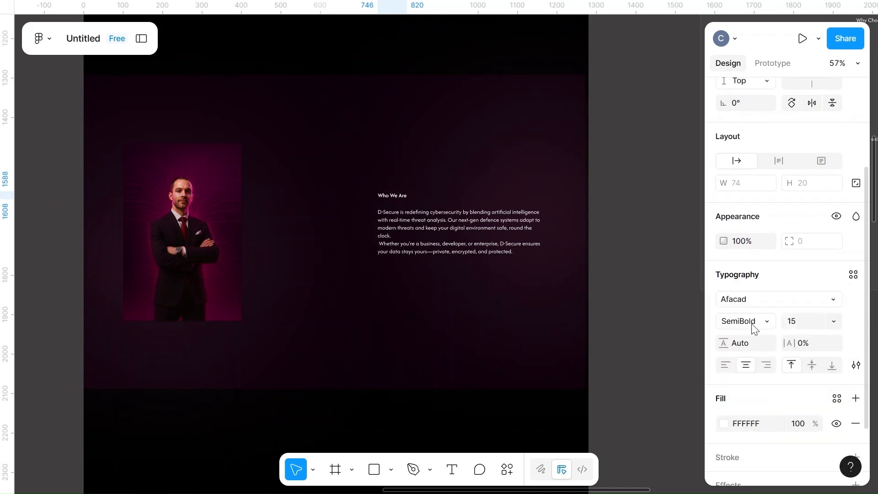
left_click(802, 324)
key("BackSpace")
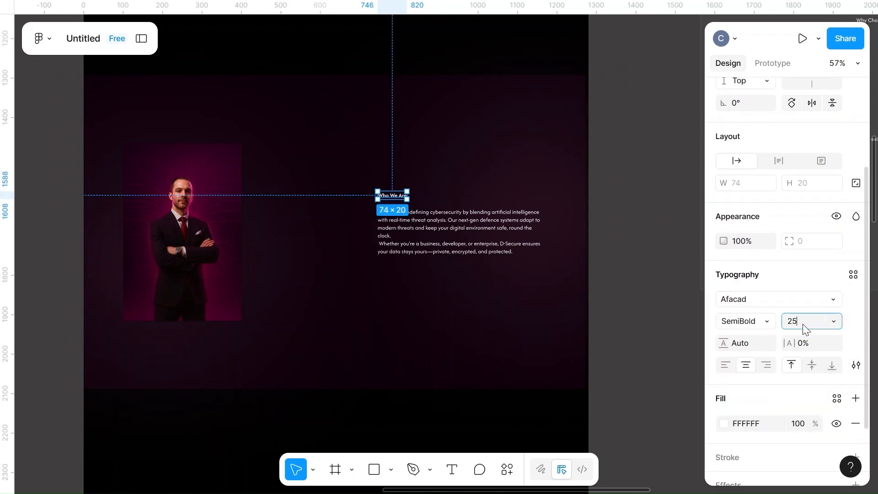
type("25")
left_click(664, 315)
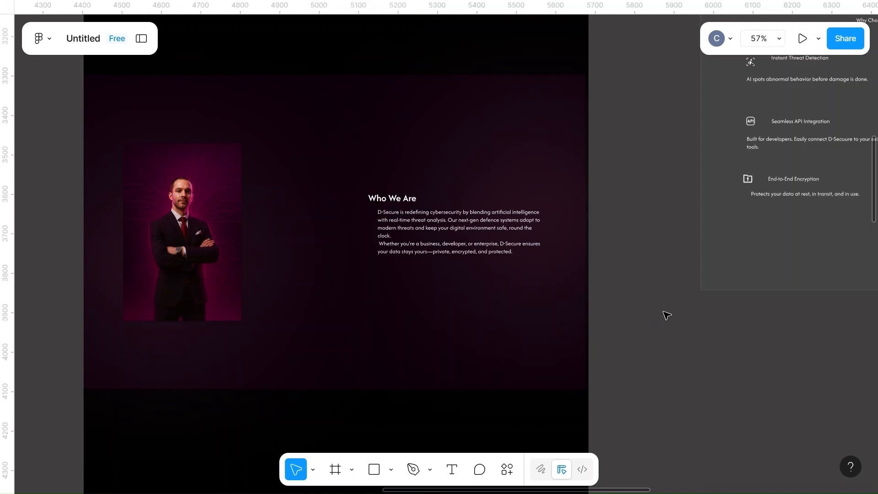
Step: Realign the enlarged "Who We Are" heading with the paragraph's left edge at X 746, Y 1585
left_click(407, 200)
mouse_move(402, 198)
left_mouse_down()
mouse_move(394, 196)
mouse_move(403, 197)
left_mouse_up()
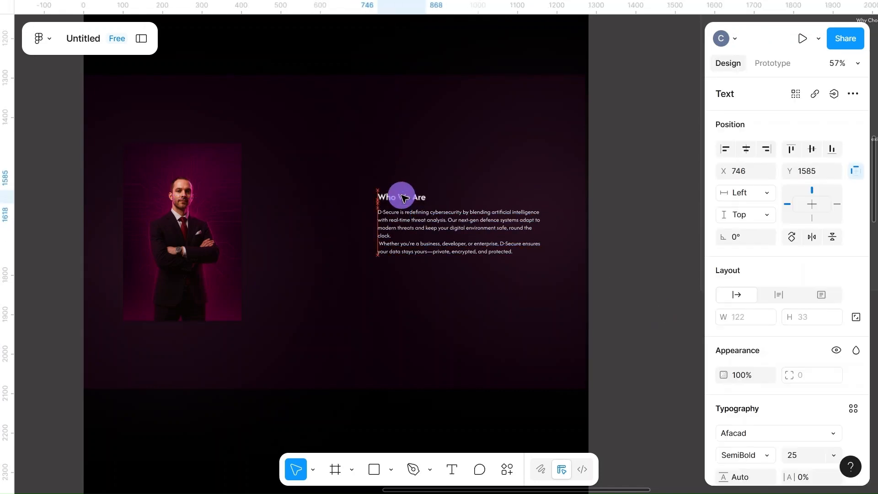
left_click(623, 251)
Step: Check the hero subtitle's font size and set the D-Secure paragraph's font size to 20
left_click(457, 229)
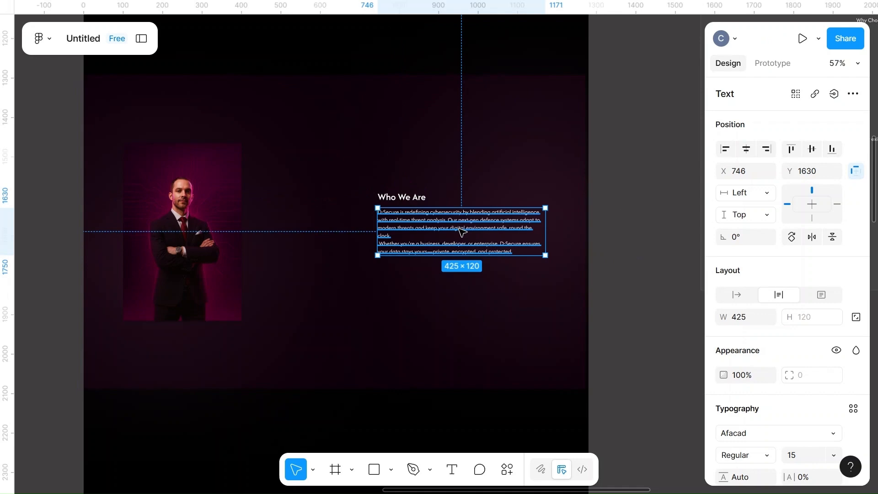
scroll(803, 373, "down", 3)
left_click(639, 313)
scroll(644, 318, "up", 5)
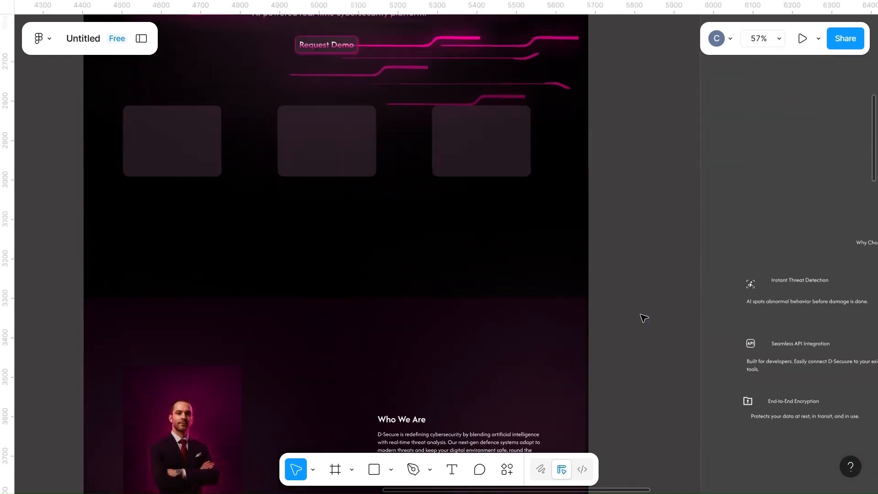
scroll(644, 317, "up", 4)
left_click(374, 196)
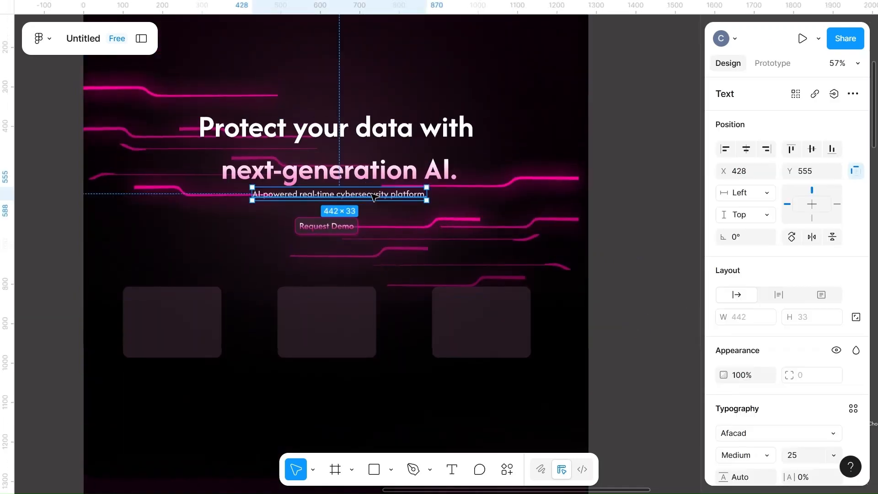
scroll(607, 363, "down", 9)
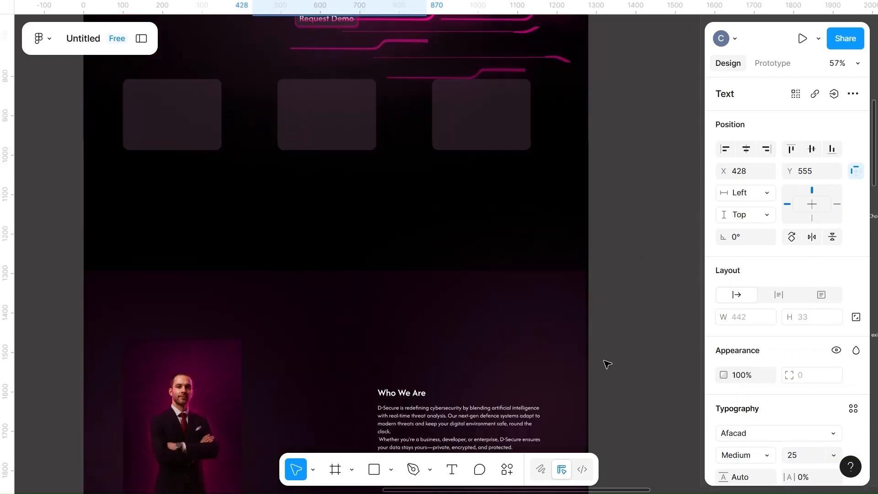
left_click(447, 231)
left_click(800, 455)
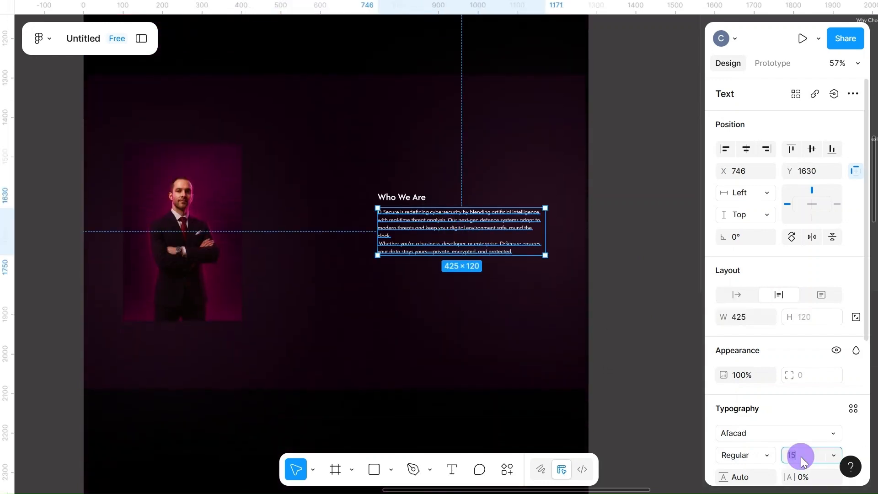
left_click(648, 363)
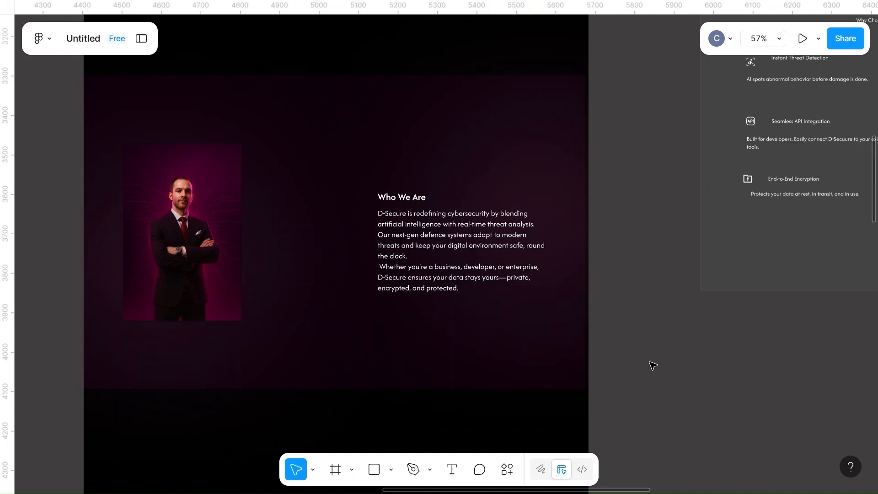
Step: Change the D-Secure paragraph's fill to the slightly greyed white F3F3F3
left_click(458, 257)
left_click(412, 230)
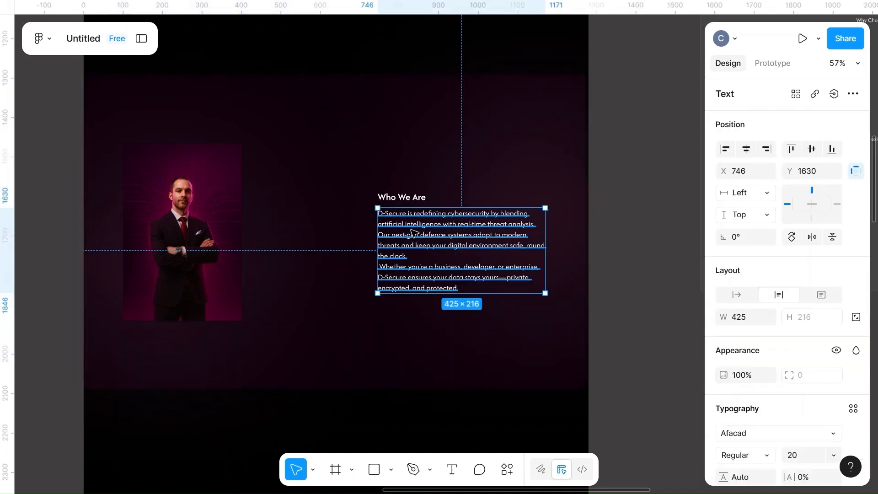
scroll(742, 381, "down", 3)
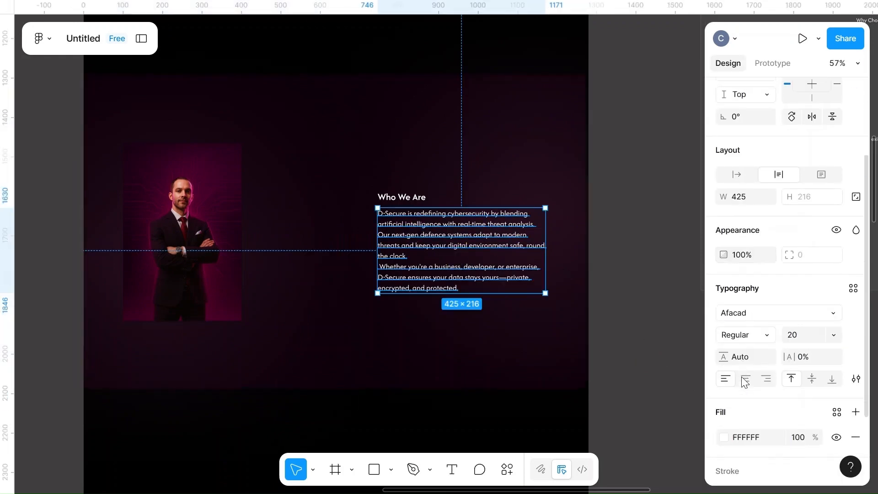
left_click(724, 435)
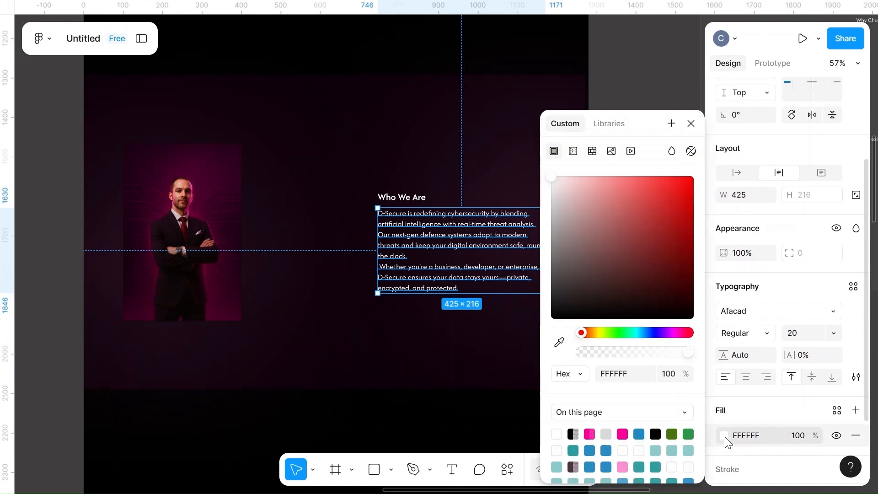
left_click_drag(552, 178, 551, 189)
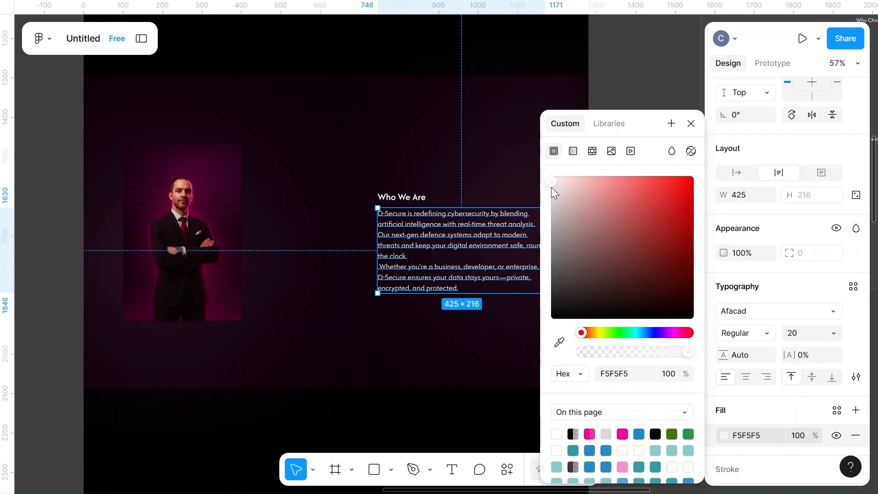
left_click_drag(551, 187, 548, 188)
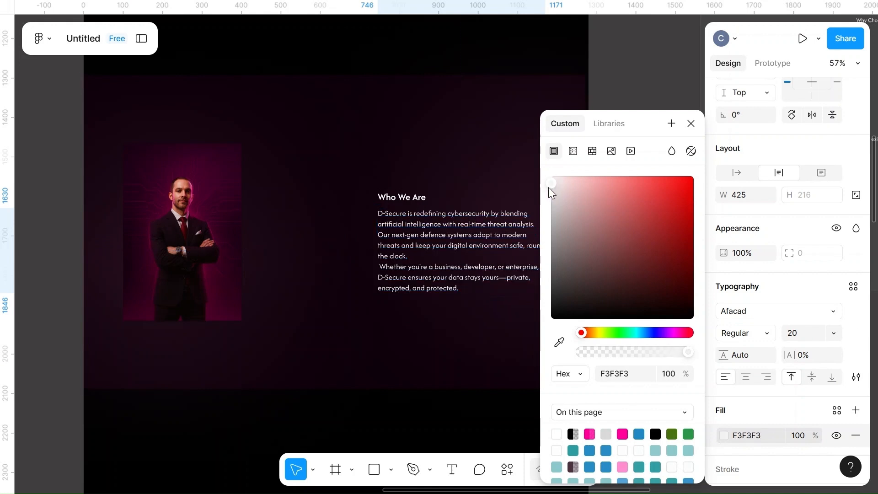
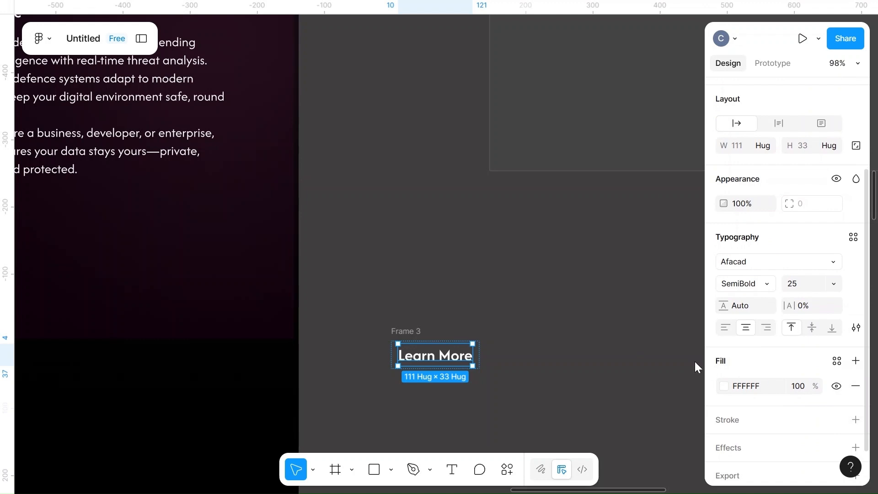
Step: Add an inside stroke of weight 1 in colour 493240 to the frame around "Learn More"
left_click(399, 331)
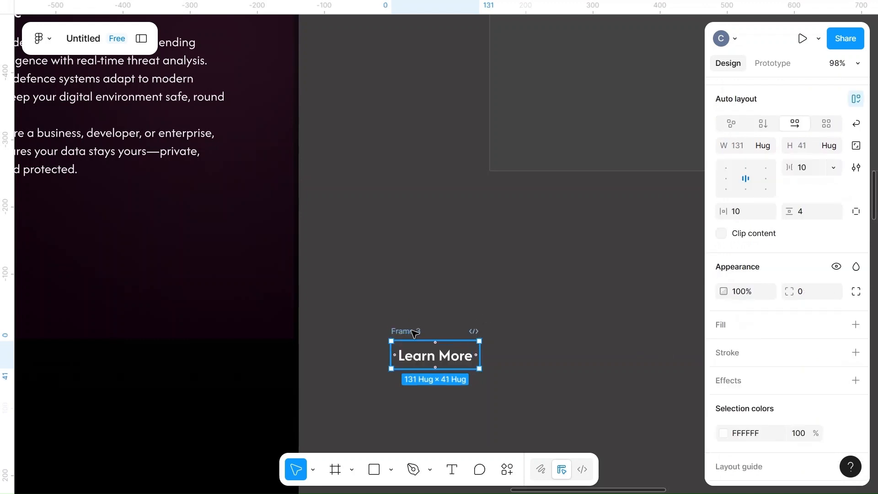
scroll(755, 368, "down", 2)
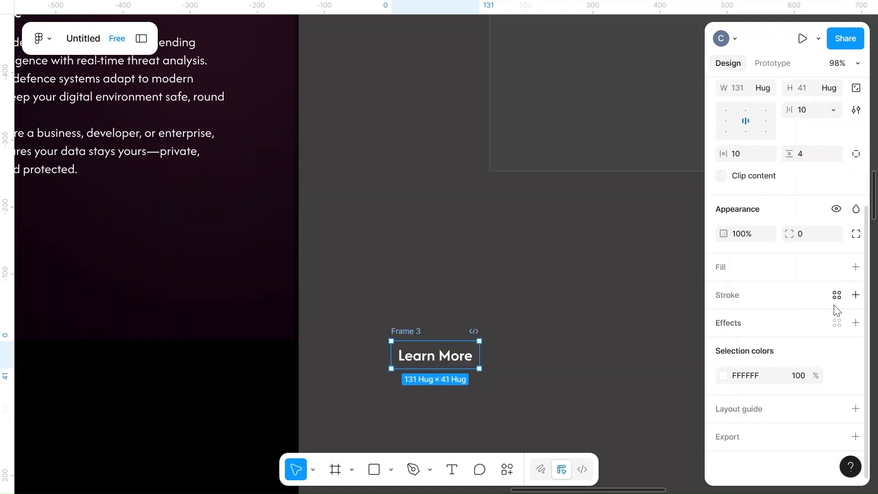
left_click(856, 295)
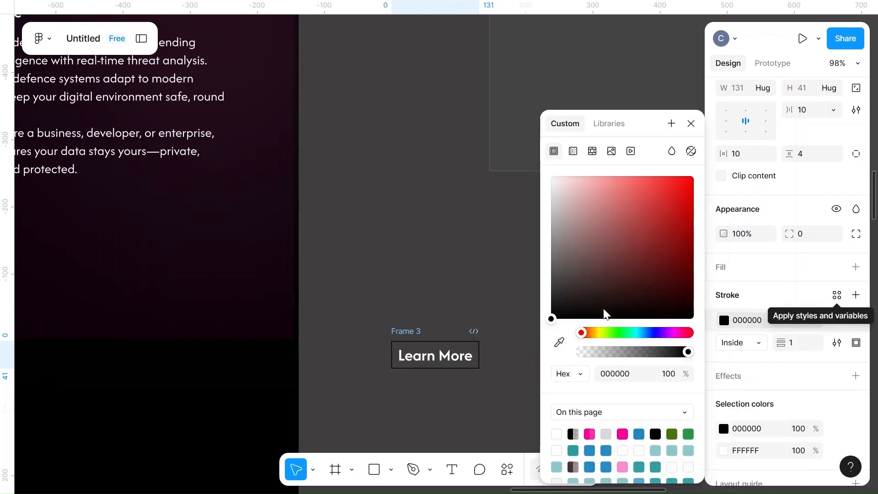
left_click(620, 379)
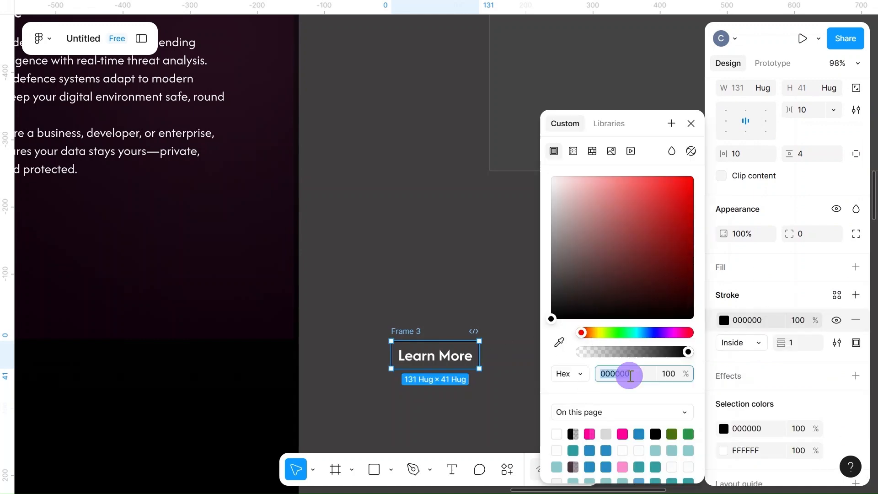
type("493240")
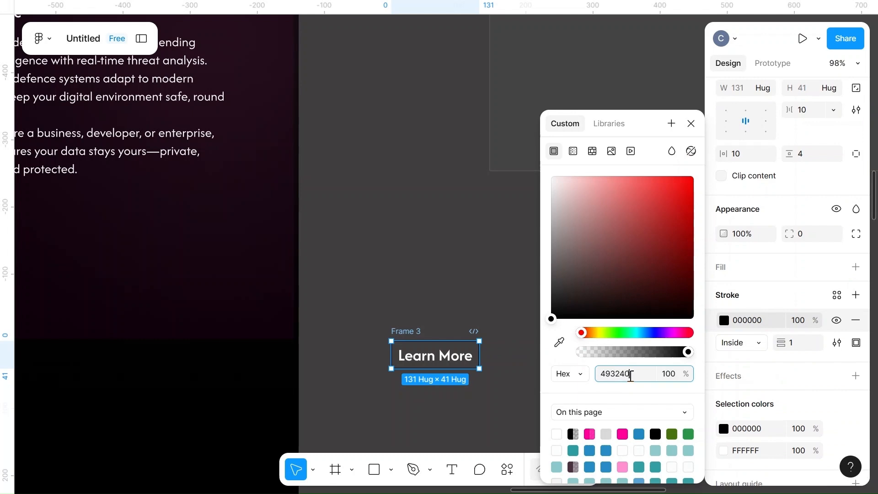
left_click(395, 291)
Step: Set the "Learn More" text to Medium weight with a font size of 18
left_click(435, 359)
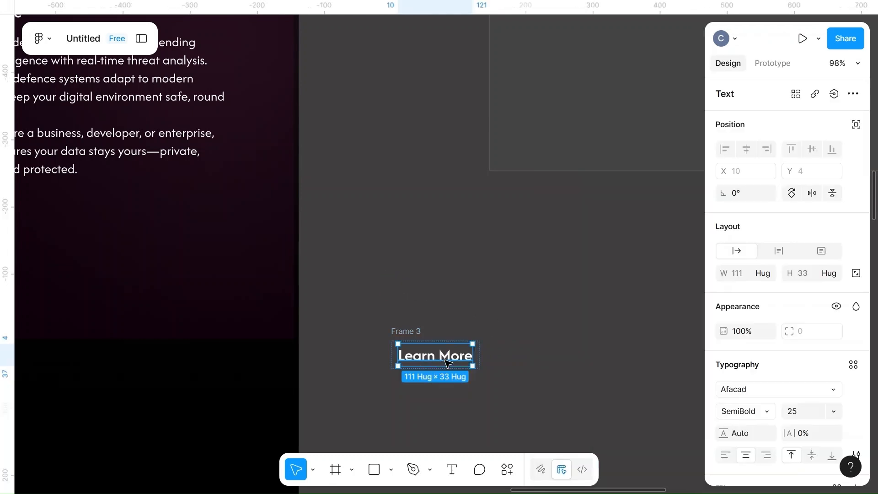
left_click(764, 413)
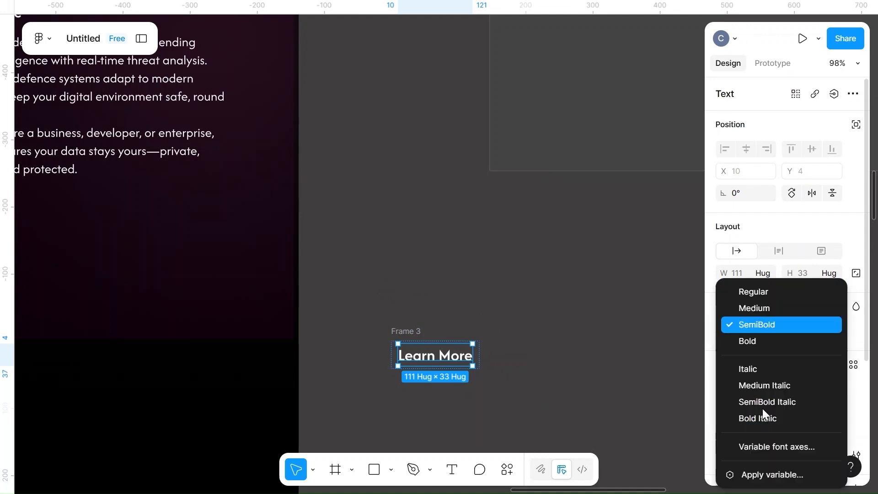
left_click(744, 309)
left_click(799, 414)
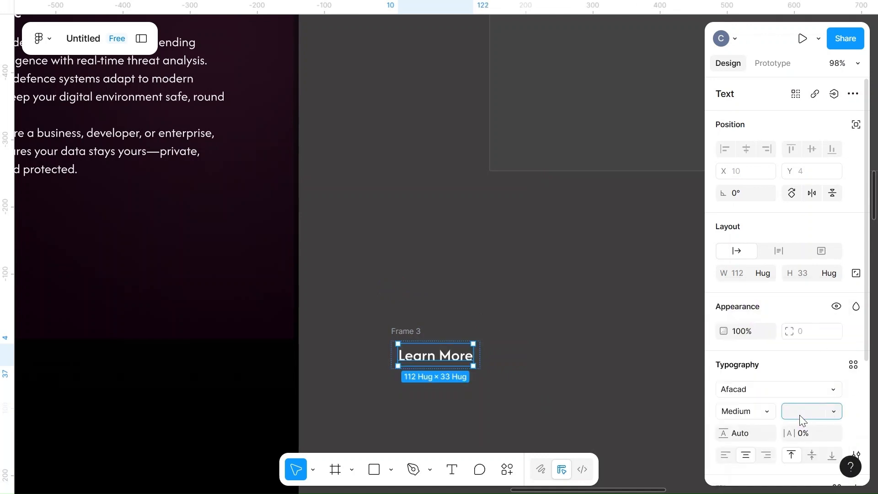
type("18")
left_click(618, 358)
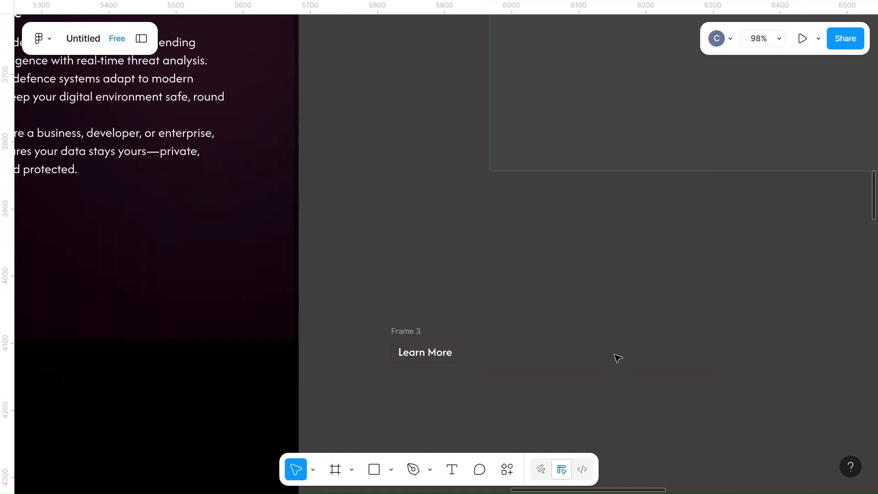
Step: Round the corners of the "Learn More" button frame
left_click(430, 346)
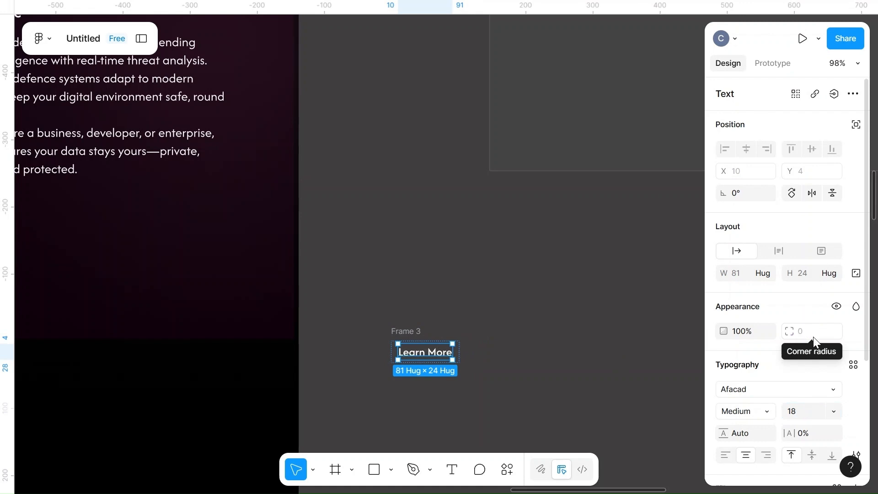
left_click(508, 318)
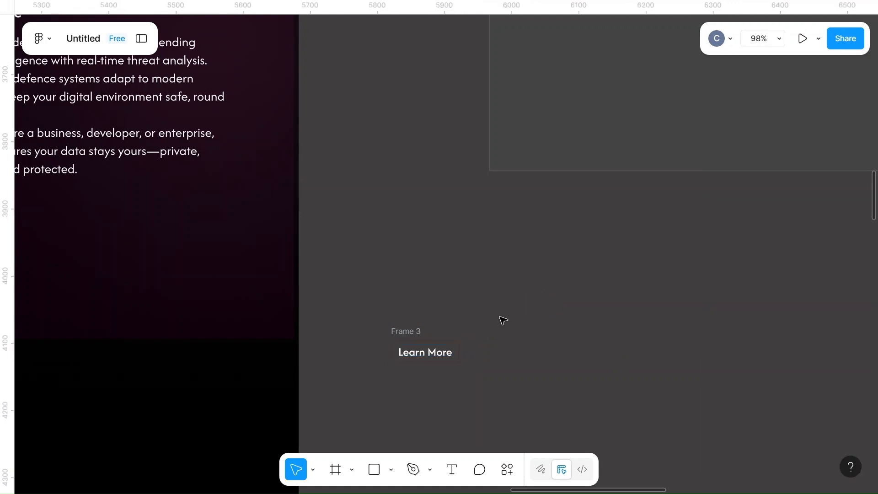
left_click(404, 332)
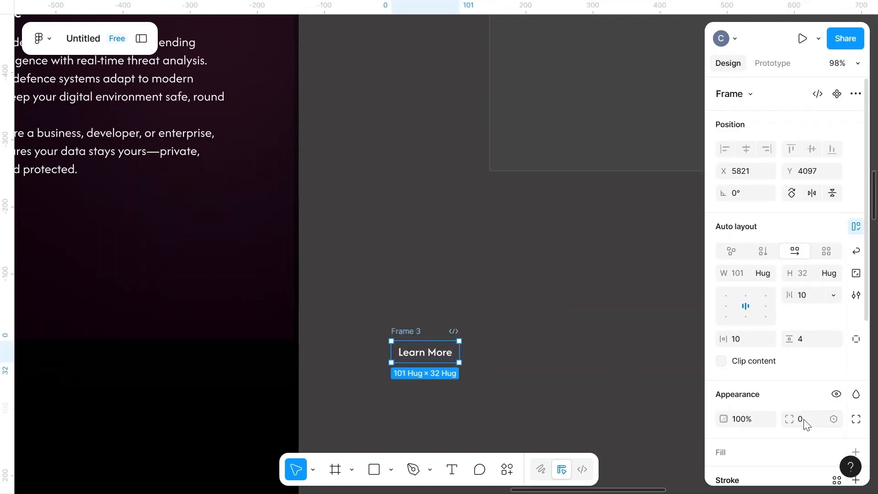
left_click(621, 374)
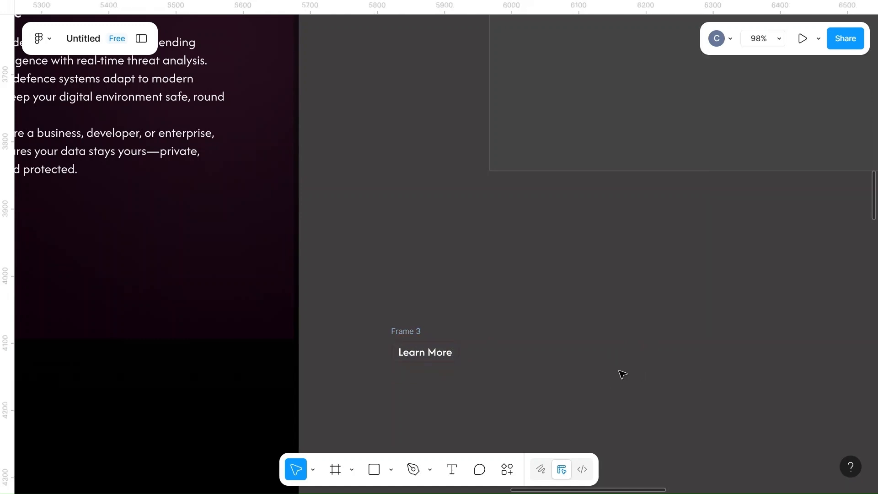
Step: Change the "Learn More" text weight to Regular
left_click(427, 351)
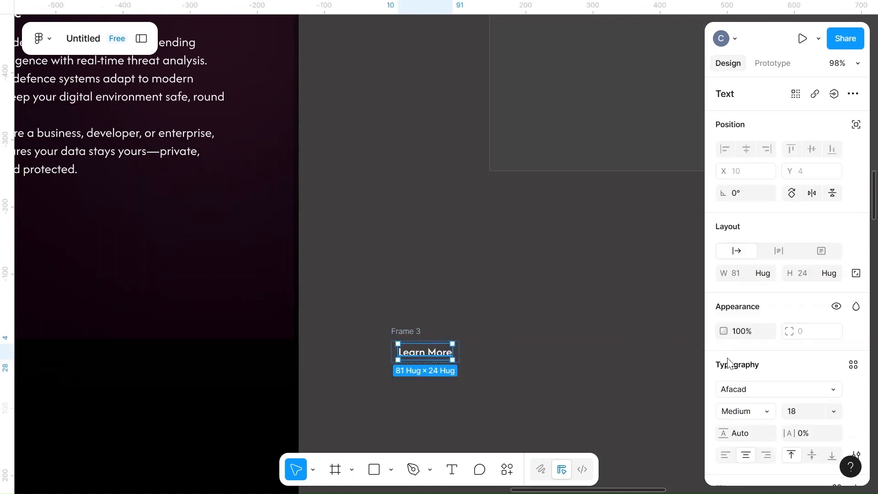
left_click(763, 412)
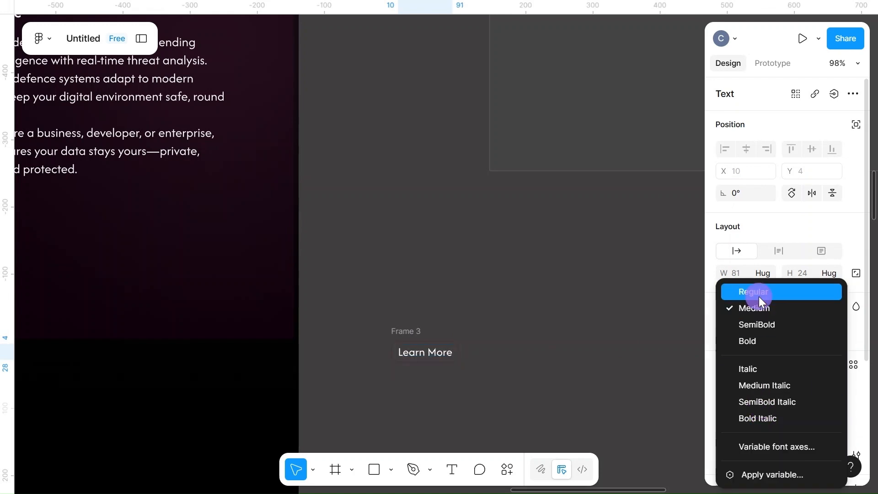
left_click(759, 297)
left_click(567, 308)
left_click(402, 331)
left_click(431, 353)
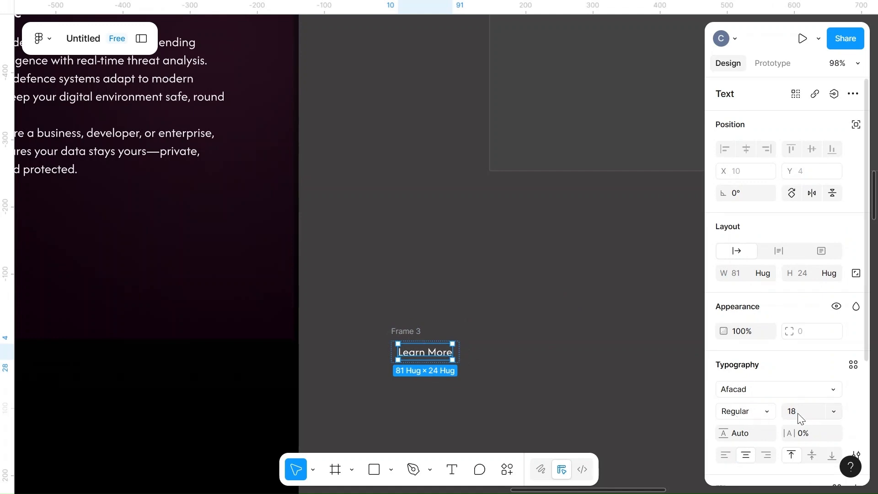
left_click(547, 343)
Step: Move the "Learn More" button below the D-Secure paragraph, aligned with its left edge at about X 746, Y 1900
scroll(547, 343, "down", 6)
left_click(486, 331)
left_click_drag(485, 335, 268, 265)
scroll(272, 270, "up", 5)
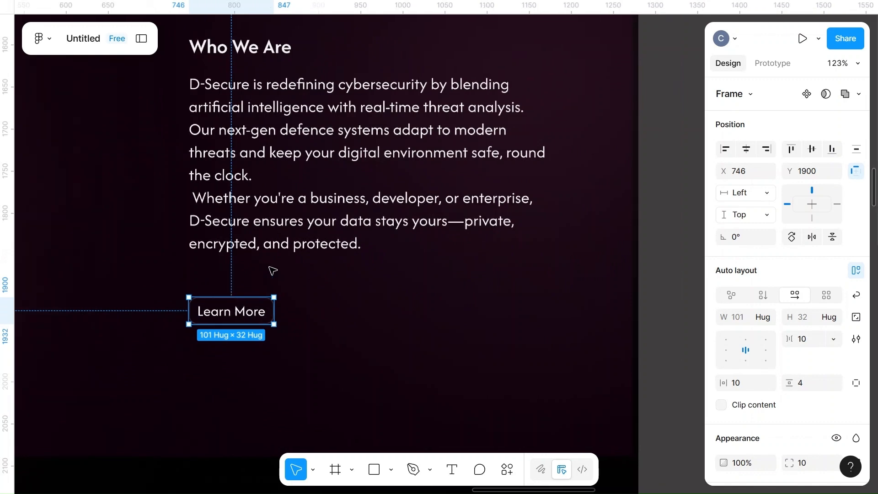
scroll(273, 275, "up", 1)
left_click(135, 295)
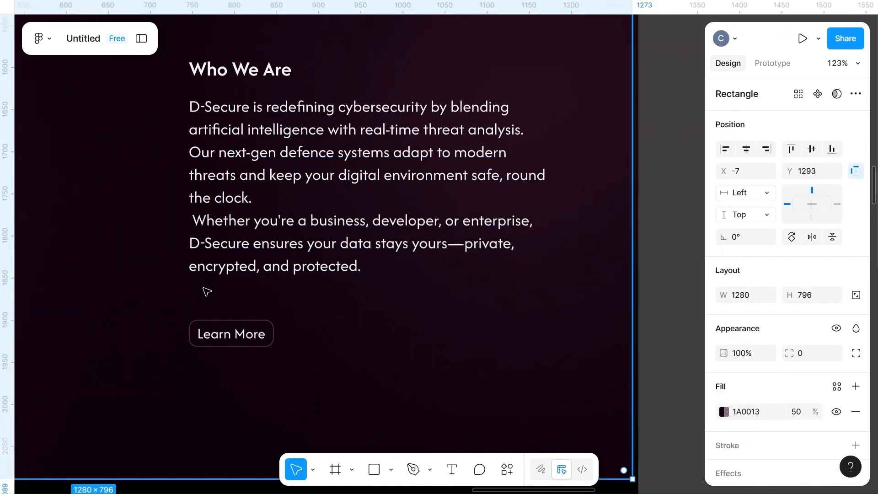
Step: Lighten the "Learn More" button frame's stroke to the muted pink-purple 73405F
left_click(231, 333)
scroll(737, 406, "down", 3)
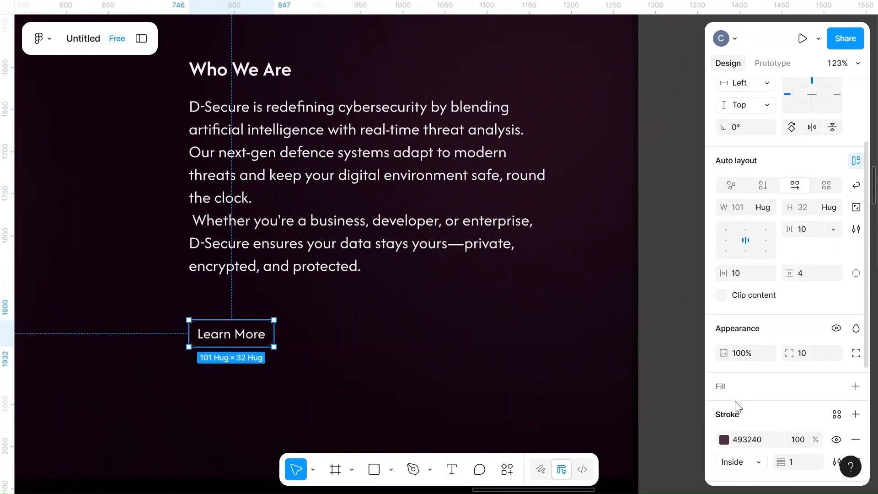
left_click(724, 440)
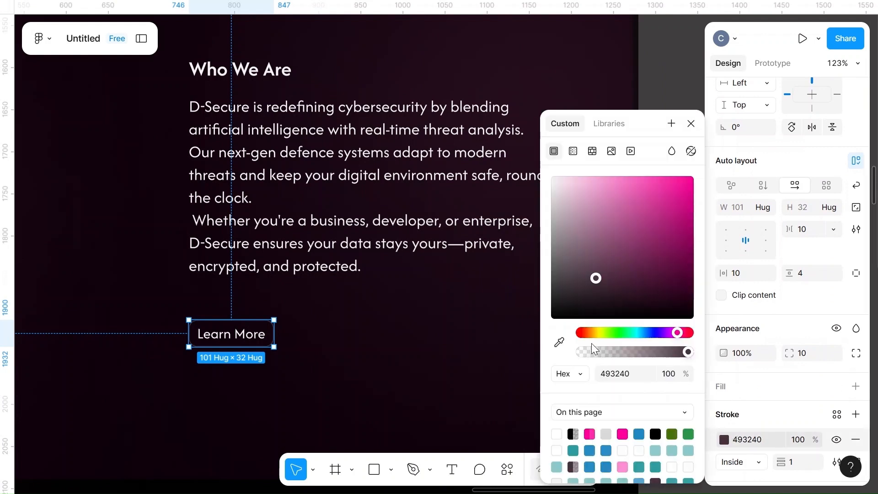
left_click(587, 275)
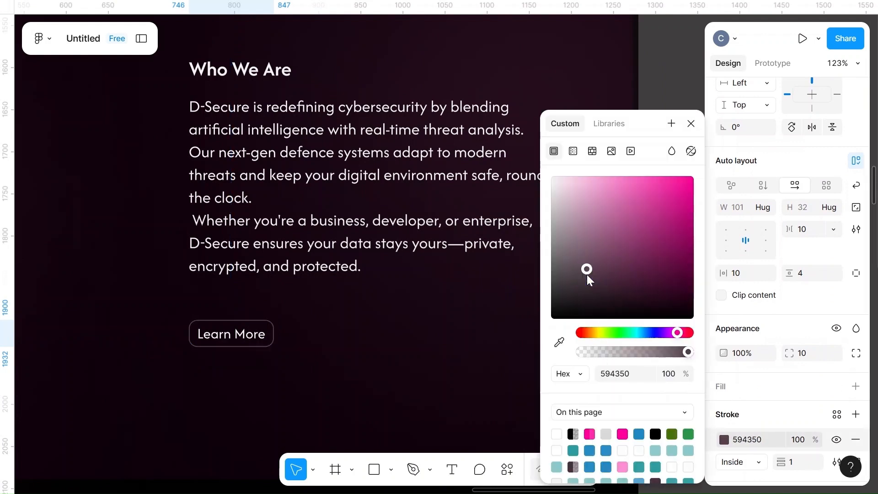
left_click(578, 264)
left_click(591, 262)
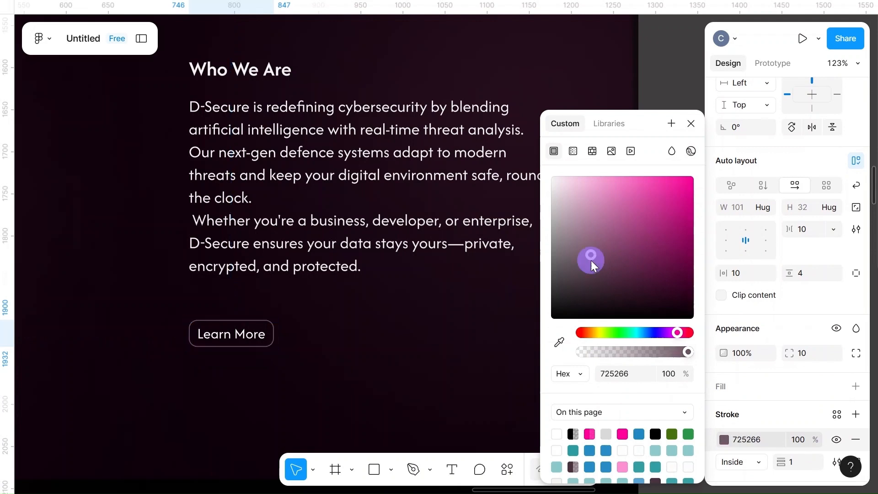
left_click(602, 260)
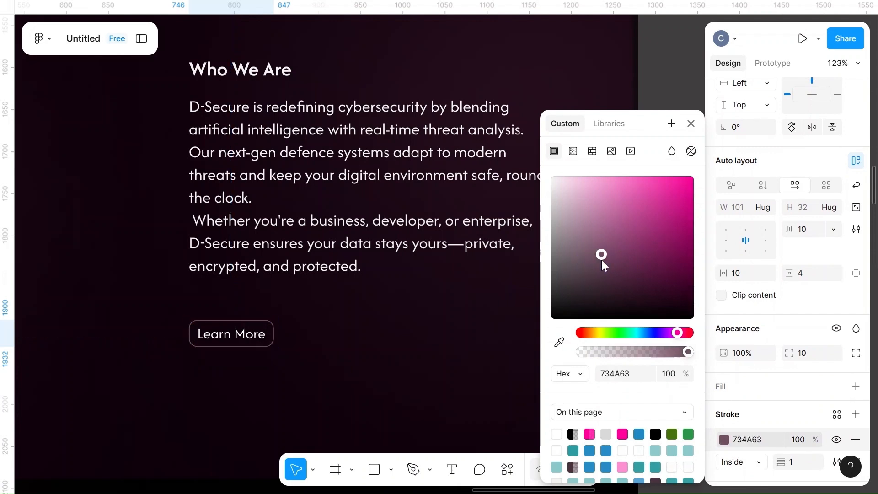
left_click(613, 260)
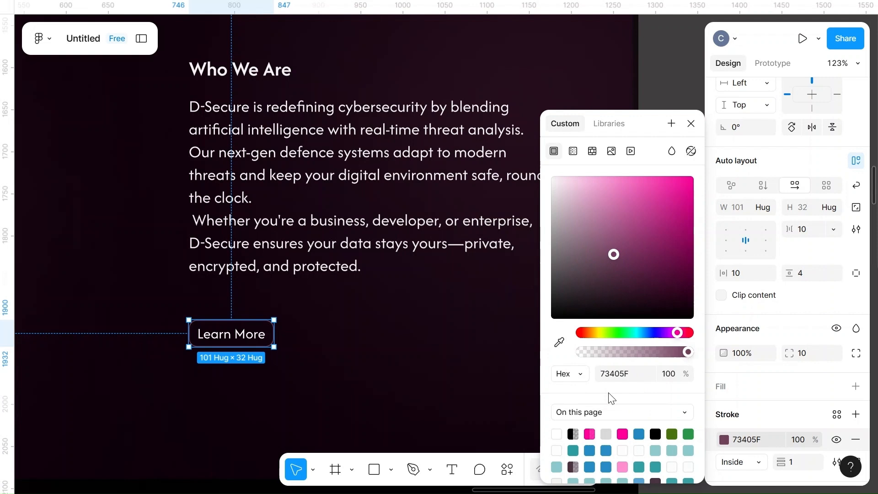
left_click(417, 364)
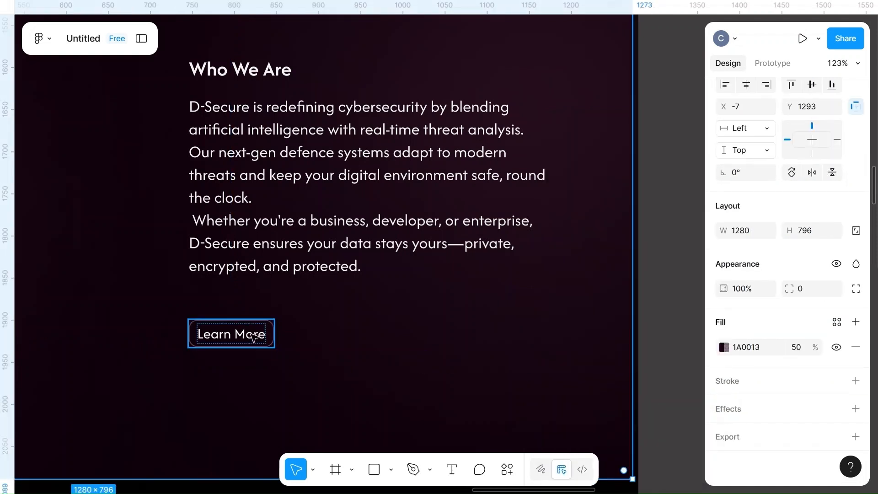
left_click(265, 321)
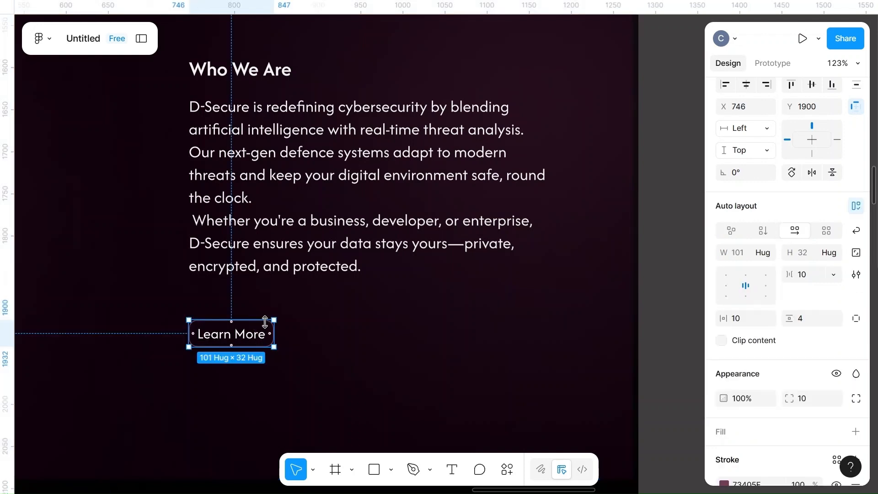
left_click(393, 349)
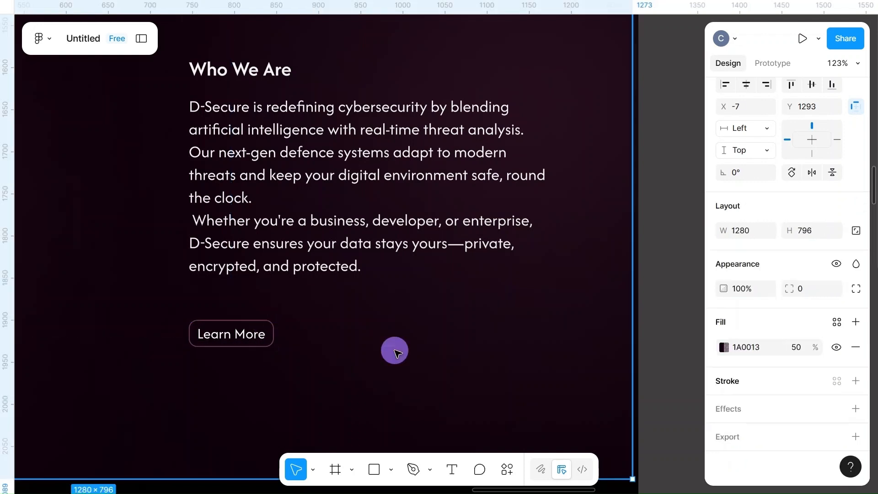
Step: Set the fill of the "Learn More" text to the slightly greyed white F3F3F3
double_click(245, 340)
left_click(759, 450)
type("f3")
left_click(529, 369)
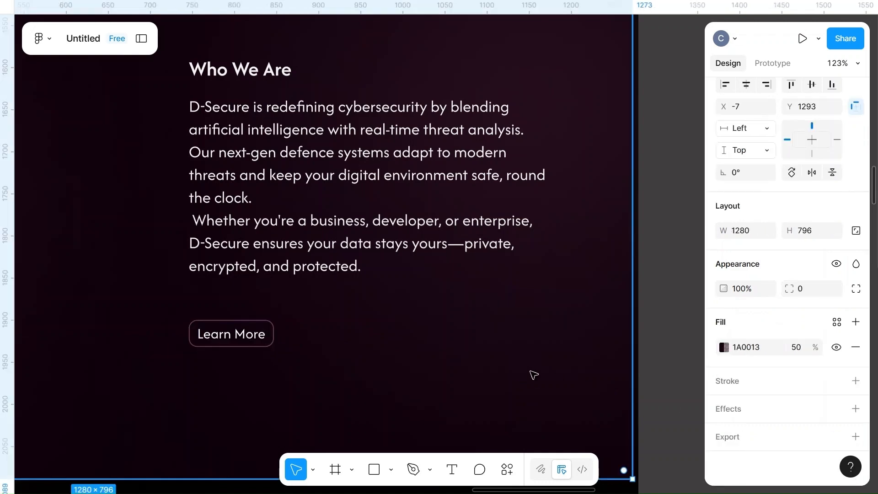
scroll(534, 375, "down", 5)
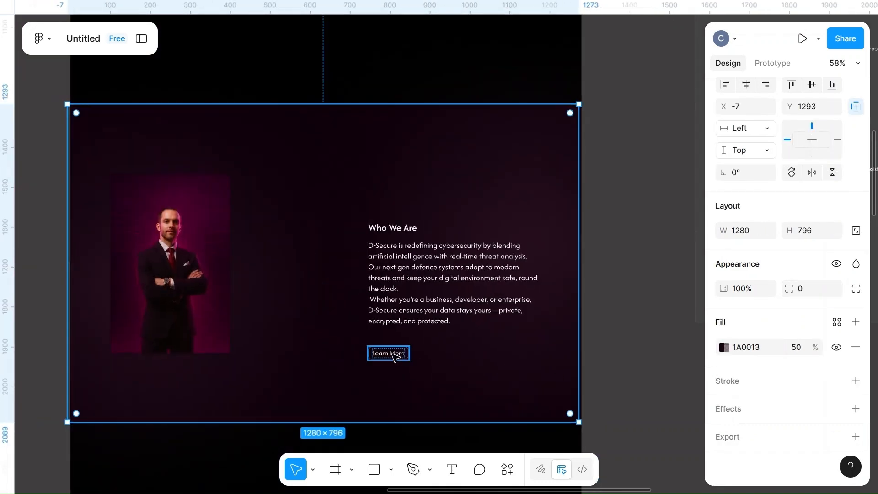
Step: Move the Learn More button closer to the Who We Are paragraph and shift the section's background rectangle up to Y 1272
left_click(394, 354)
scroll(394, 356, "up", 5)
mouse_move(394, 355)
left_mouse_down()
mouse_move(405, 343)
mouse_move(392, 333)
mouse_move(393, 344)
left_mouse_up()
left_click(497, 356)
key("shift+2")
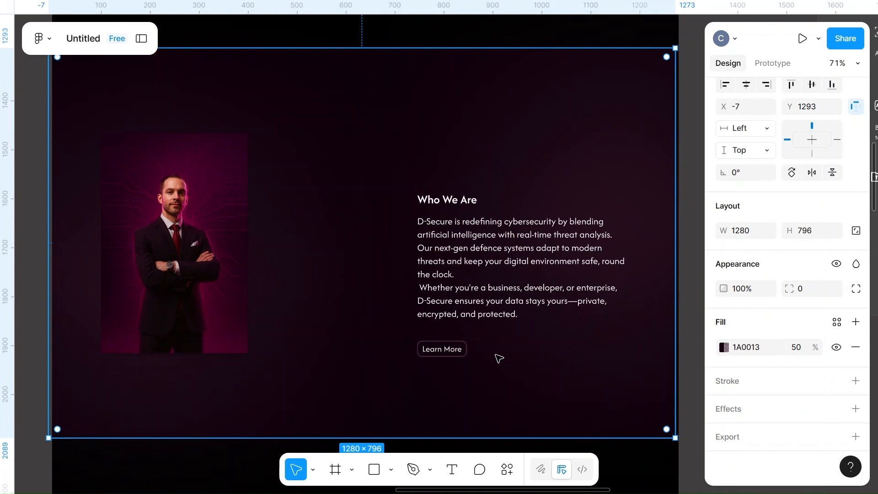
mouse_move(447, 351)
left_mouse_down()
mouse_move(447, 333)
mouse_move(441, 349)
mouse_move(437, 334)
mouse_move(439, 347)
left_mouse_up()
left_click(437, 352)
left_click(566, 370)
scroll(566, 370, "down", 3)
scroll(564, 368, "down", 2)
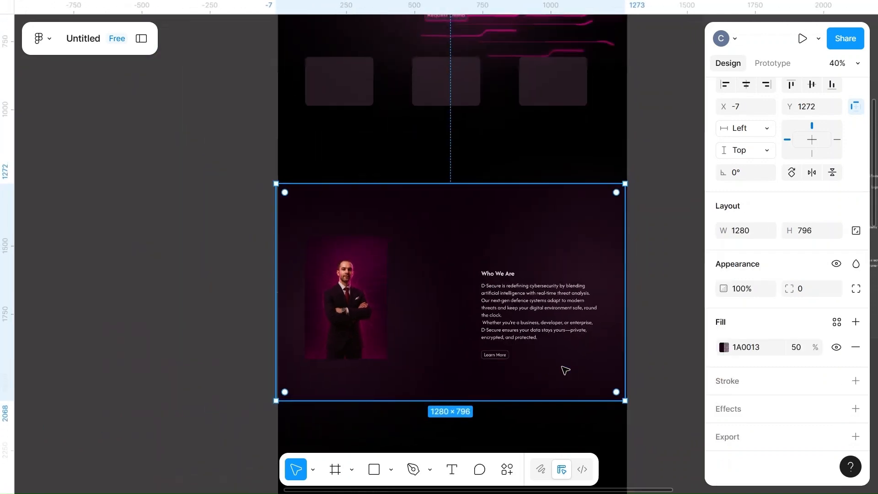
Step: Look over the Home page, the wireframe and the content frame to locate the texts for the three feature cards
left_click(668, 227)
scroll(668, 227, "up", 5)
scroll(668, 227, "up", 3)
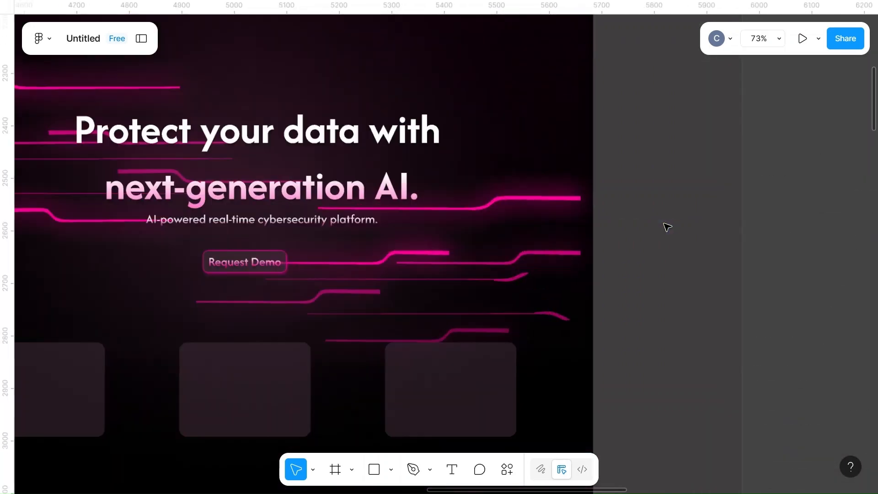
scroll(668, 227, "down", 3)
scroll(759, 291, "right", 10)
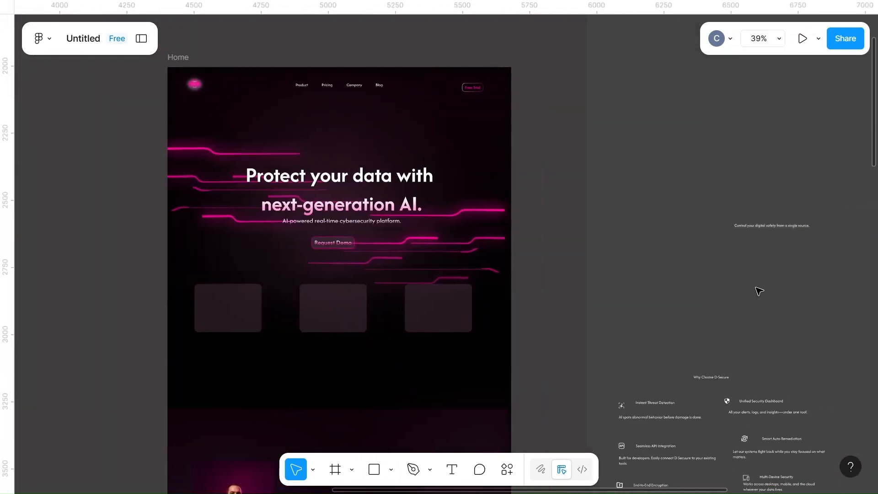
scroll(759, 291, "right", 3)
scroll(759, 290, "up", 5)
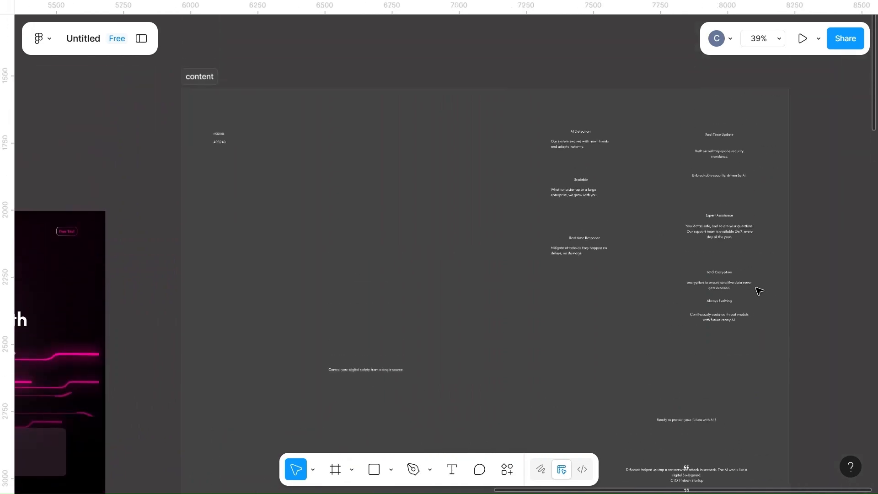
scroll(759, 290, "down", 9)
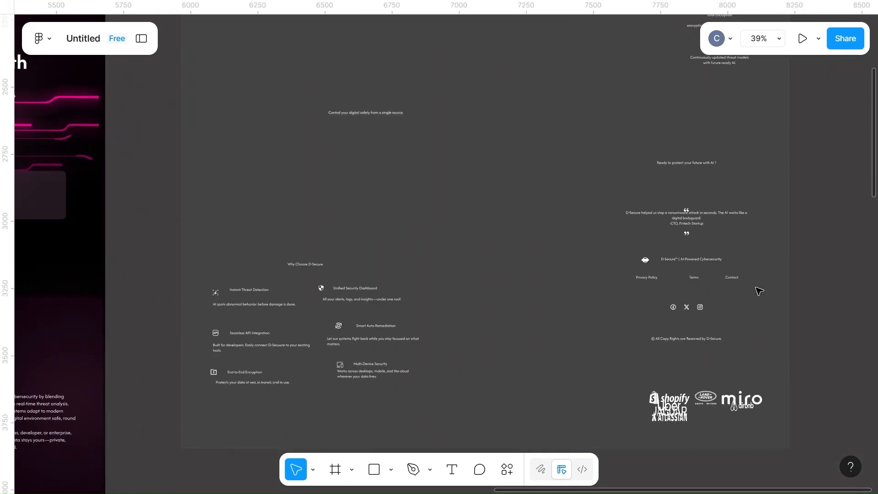
scroll(581, 253, "left", 3)
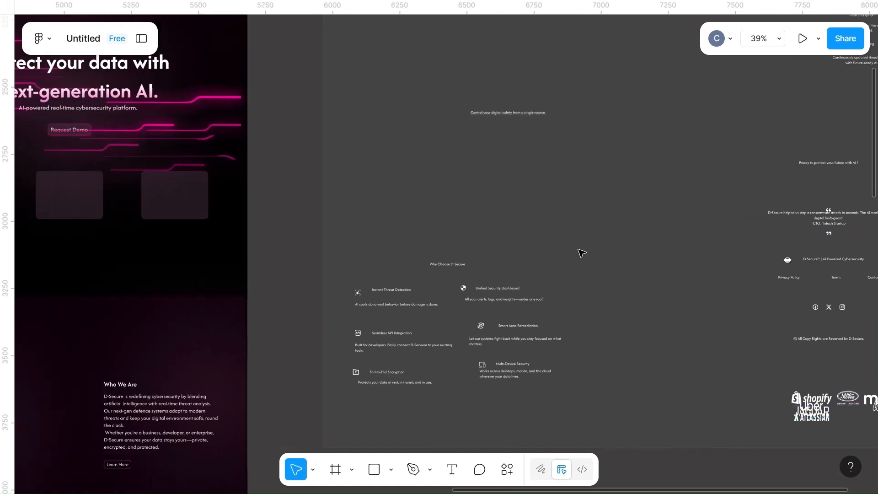
scroll(582, 253, "down", 5)
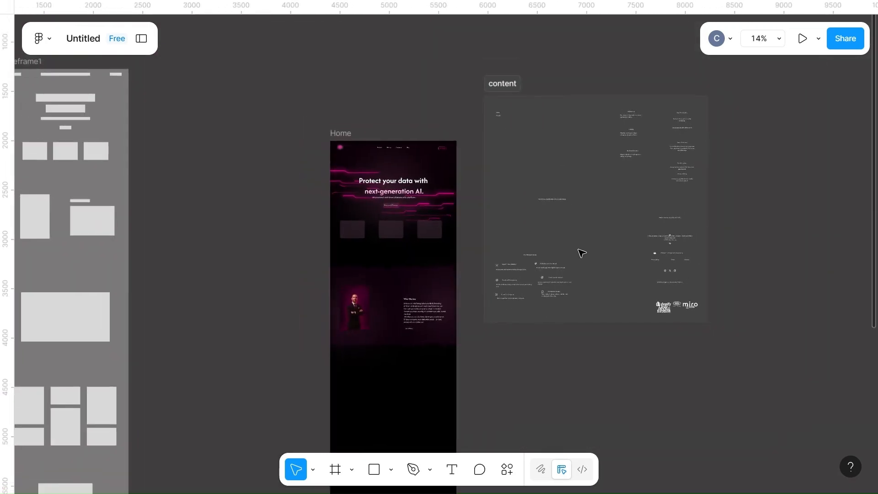
scroll(581, 253, "up", 3)
scroll(581, 253, "down", 8)
scroll(582, 253, "right", 5)
scroll(581, 253, "down", 3)
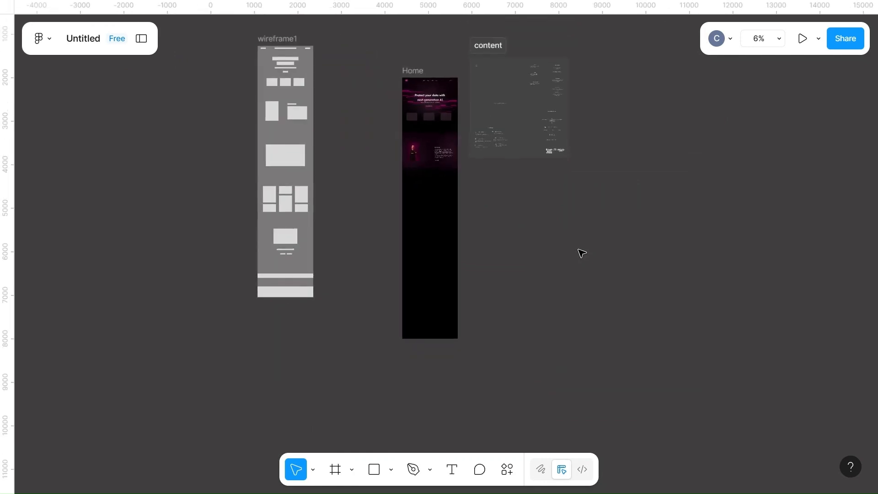
scroll(582, 253, "down", 4)
scroll(581, 253, "down", 3)
scroll(581, 252, "up", 3)
scroll(581, 253, "up", 10)
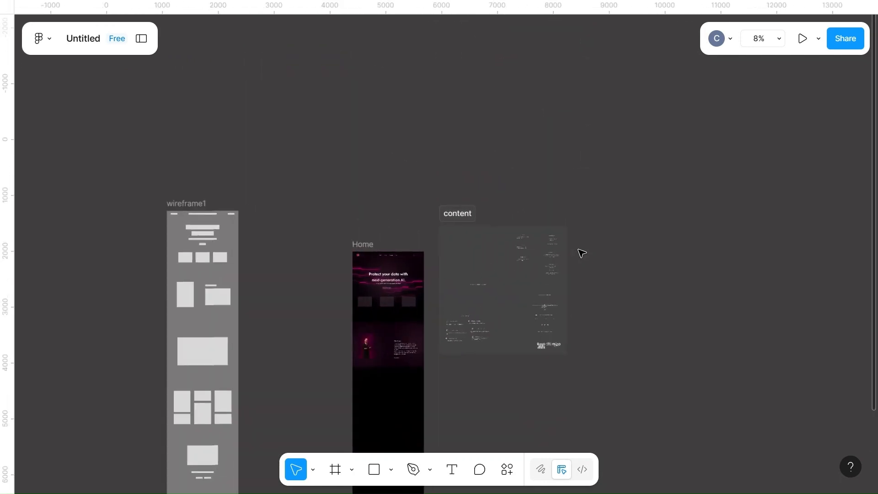
scroll(582, 253, "up", 4)
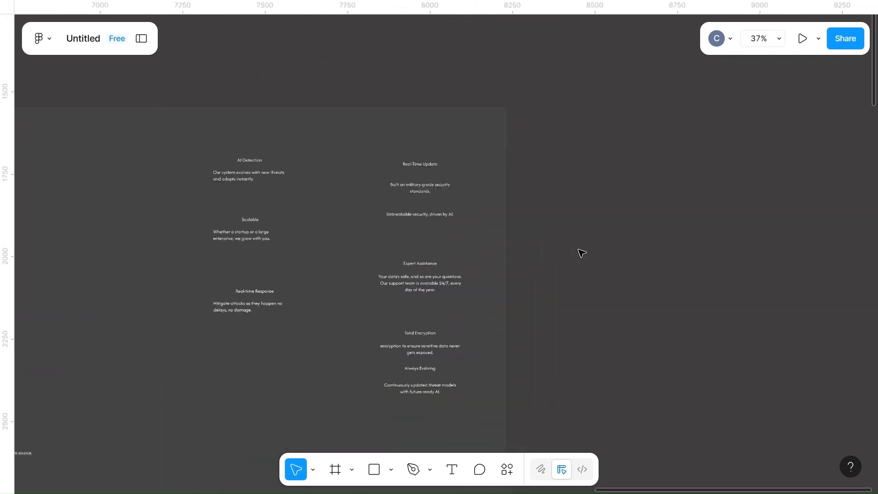
scroll(582, 253, "left", 4)
scroll(581, 253, "down", 2)
scroll(581, 253, "up", 2)
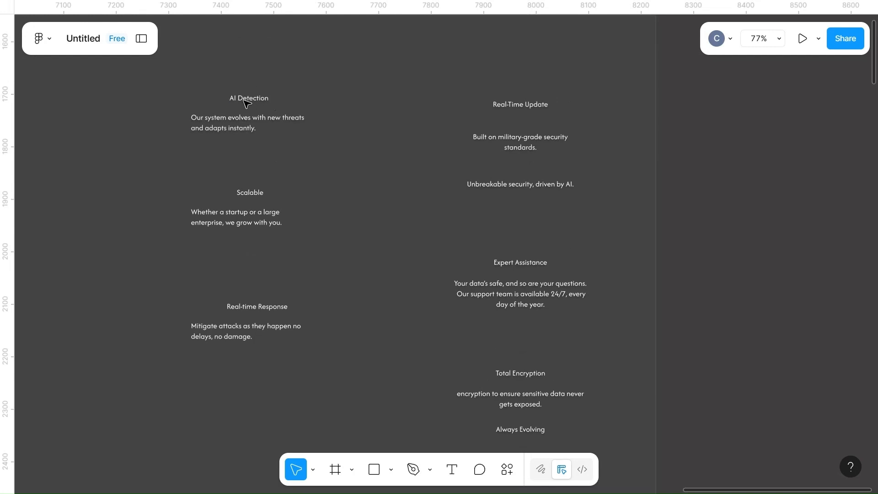
Step: Move the AI Detection, Scalable and Real-time Response texts out of the content frame to the empty canvas beside the Home frame
left_click_drag(205, 87, 310, 148)
scroll(310, 147, "down", 5)
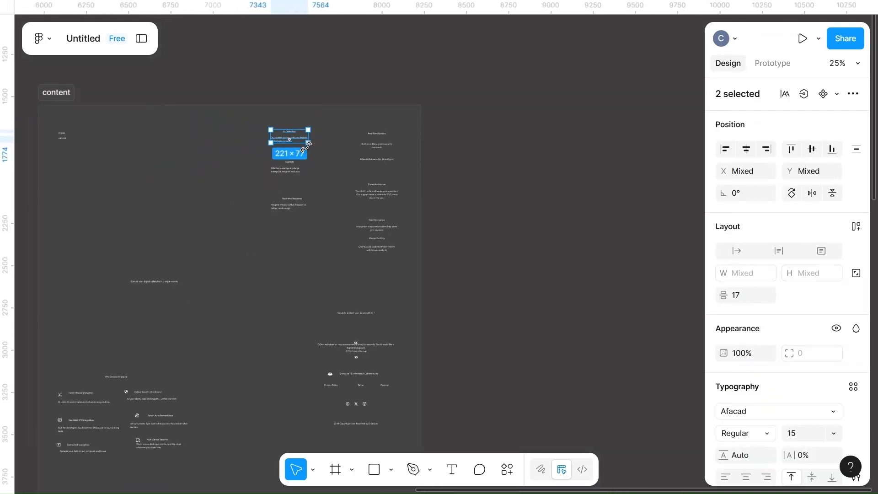
left_click(229, 131)
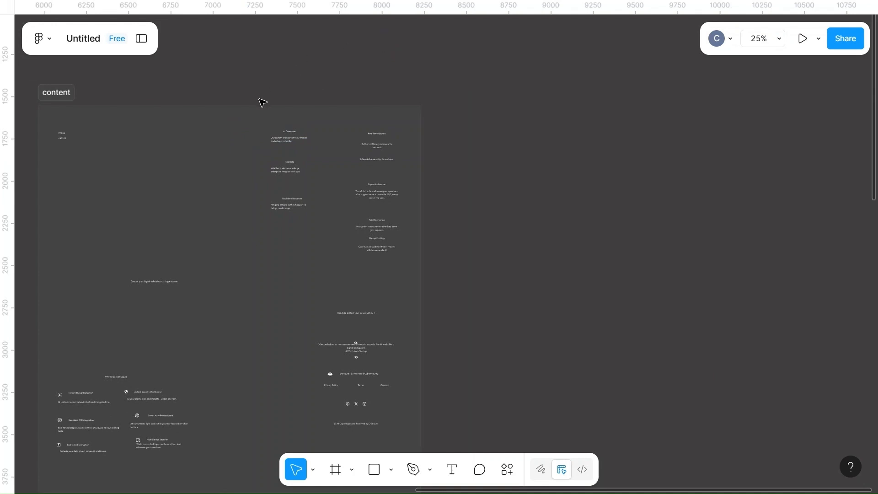
scroll(265, 118, "up", 6)
left_click_drag(264, 118, 320, 373)
scroll(337, 216, "down", 8)
left_click_drag(337, 216, 130, 380)
left_click(123, 289)
Step: Move the AI Detection title and its description together into the first feature card of the Home page
scroll(123, 288, "up", 5)
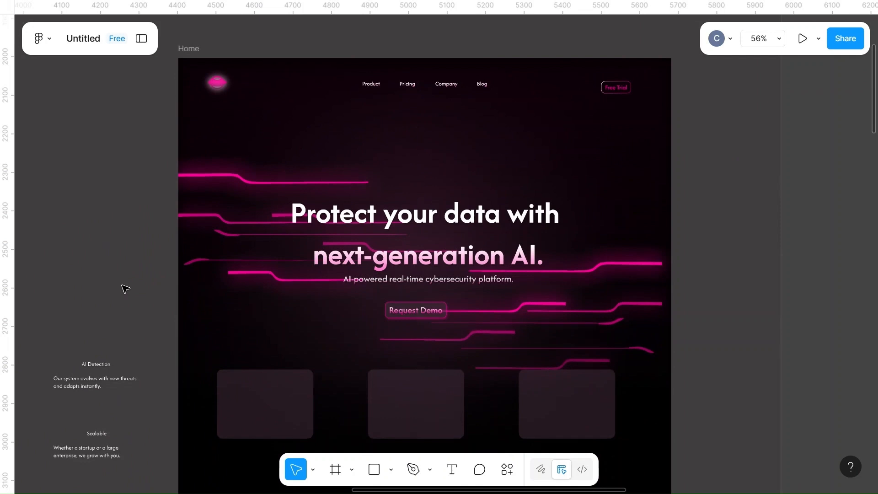
scroll(123, 288, "down", 3)
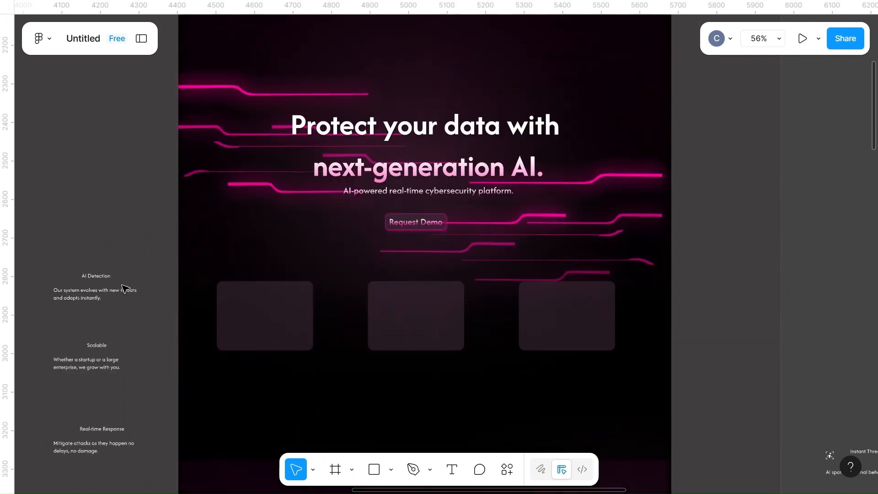
left_click(92, 276)
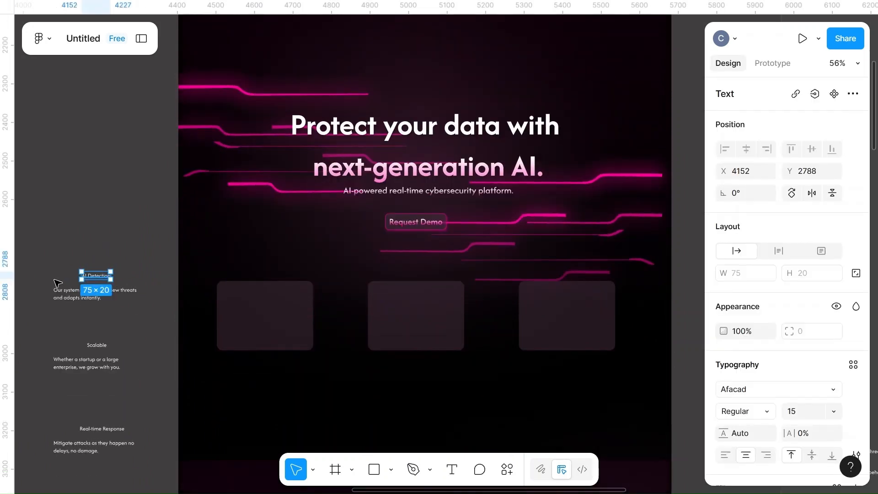
left_click(72, 301)
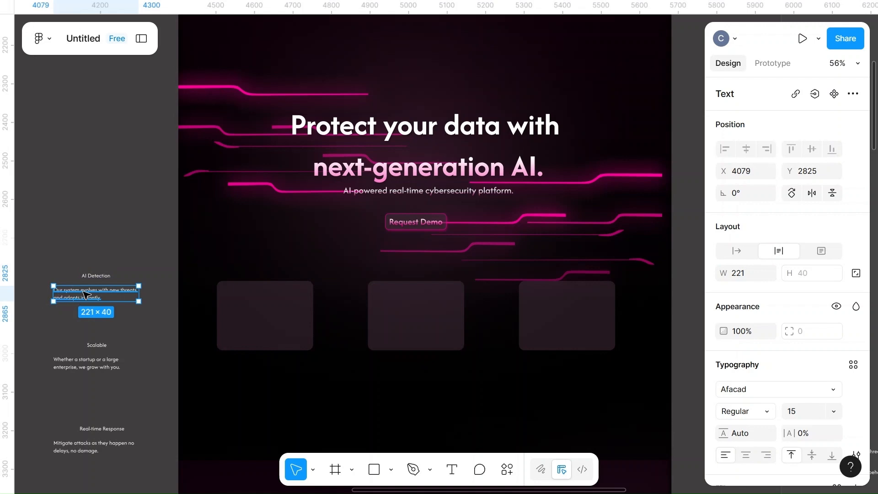
left_click(104, 274, "shift")
left_click_drag(72, 294, 245, 320)
scroll(245, 320, "up", 5)
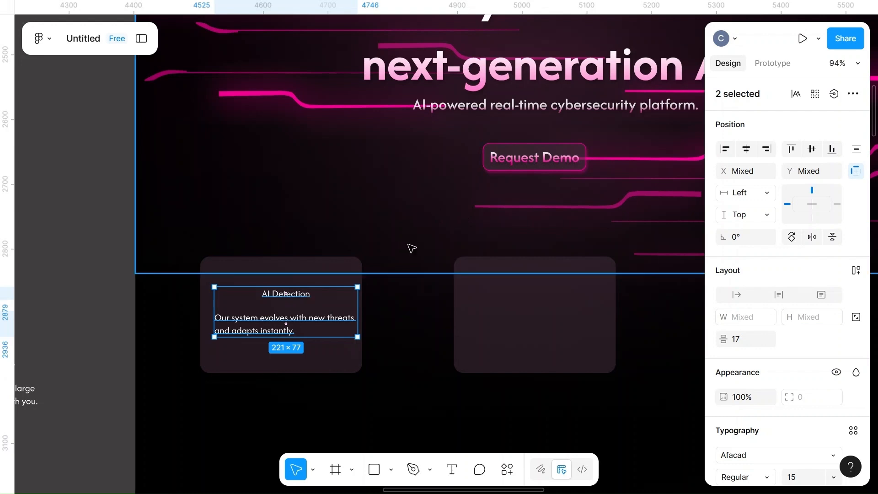
Step: Set the AI Detection description's text alignment to centre
left_click(386, 330)
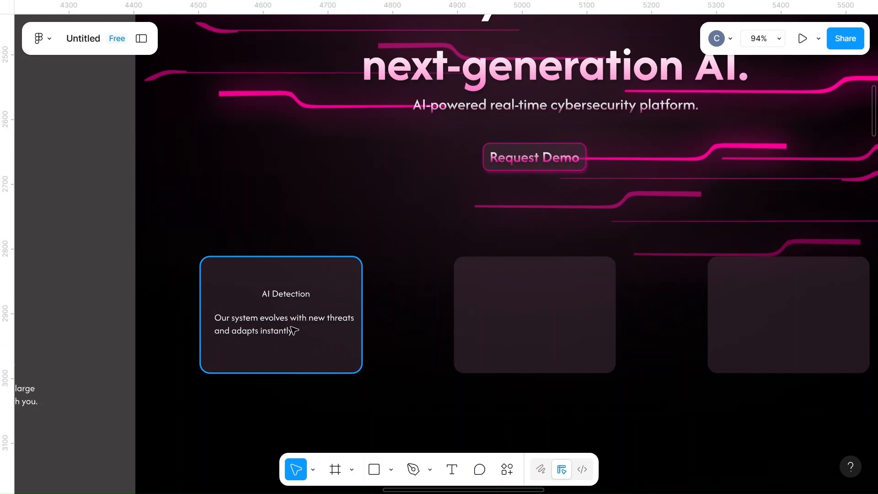
left_click(264, 328)
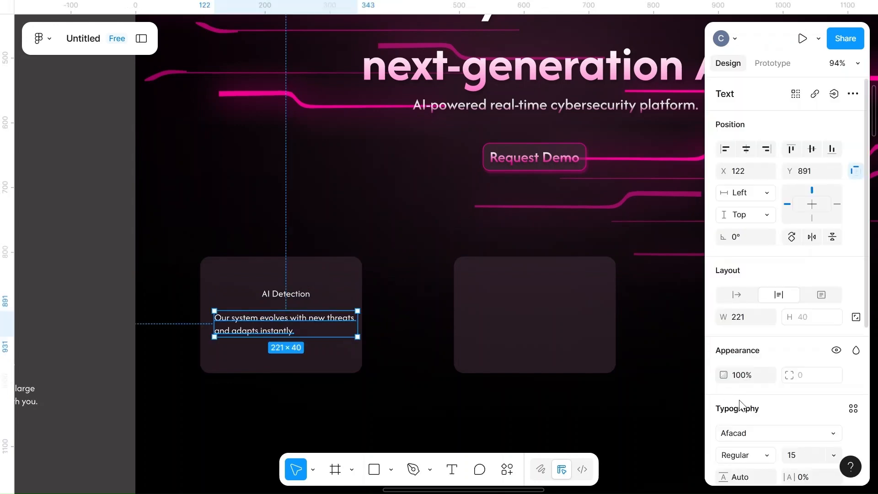
scroll(754, 398, "down", 3)
left_click(746, 367)
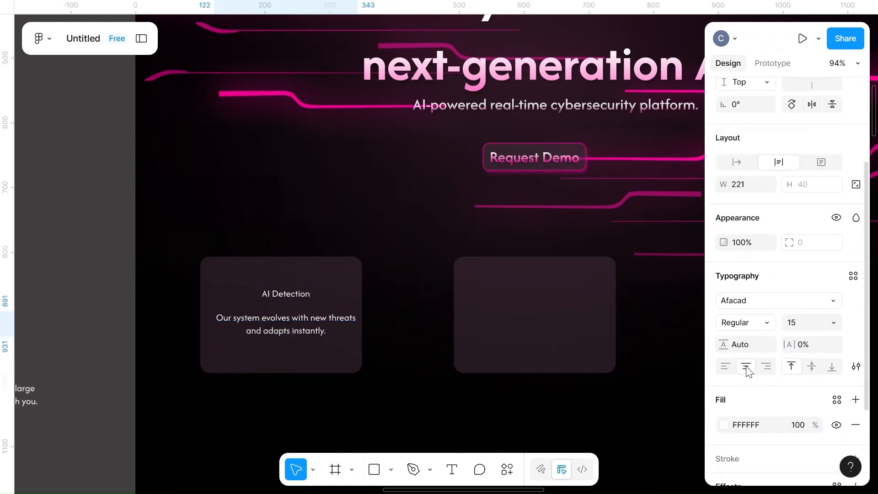
left_click(182, 391)
Step: Move the Scalable title and description into the middle card and the Real-time Response title and description into the third card
scroll(182, 391, "down", 5)
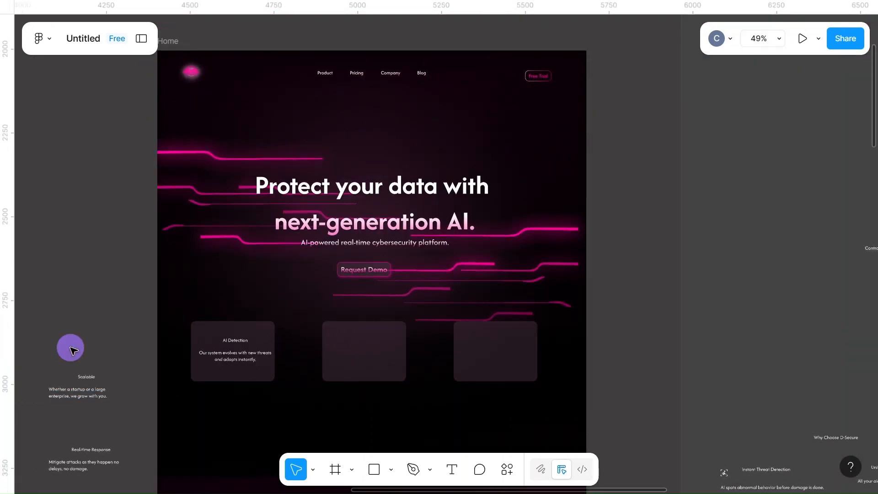
left_click_drag(35, 337, 150, 422)
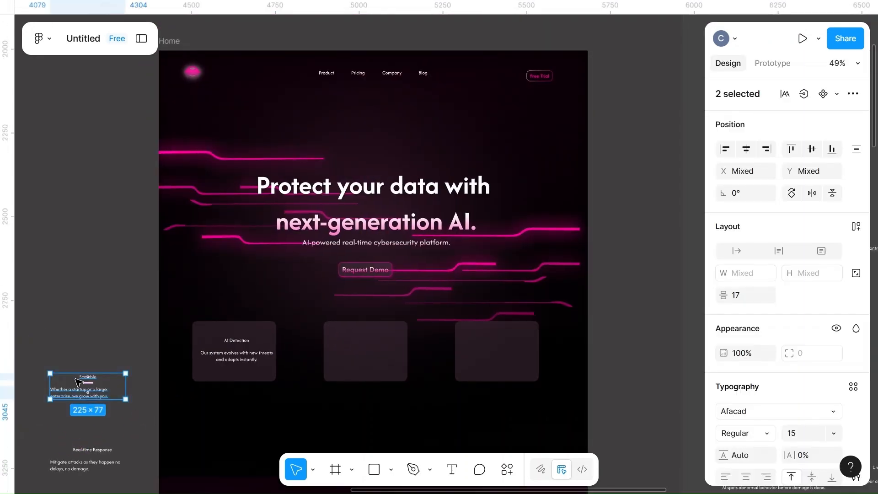
left_click_drag(71, 393, 325, 355)
left_click(73, 408)
scroll(73, 408, "down", 5)
left_click_drag(46, 337, 143, 410)
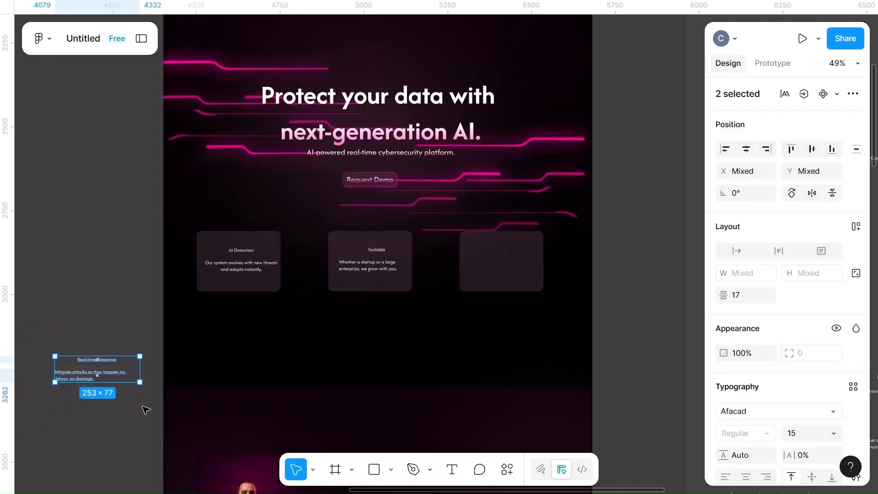
left_click_drag(90, 374, 499, 258)
scroll(499, 260, "up", 6)
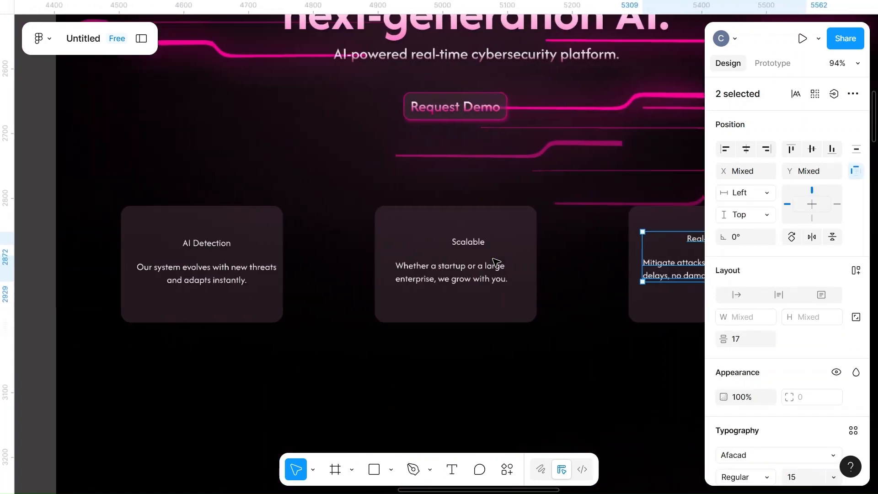
Step: Align the AI Detection title, its description and the first card on their horizontal and vertical centres
left_click(329, 196)
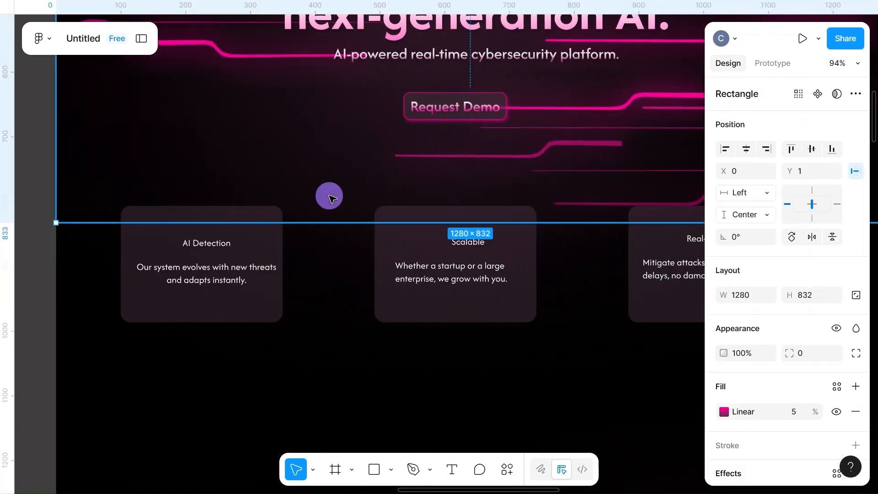
left_click(315, 296)
scroll(315, 296, "left", 1)
scroll(315, 296, "up", 1)
scroll(315, 296, "up", 5)
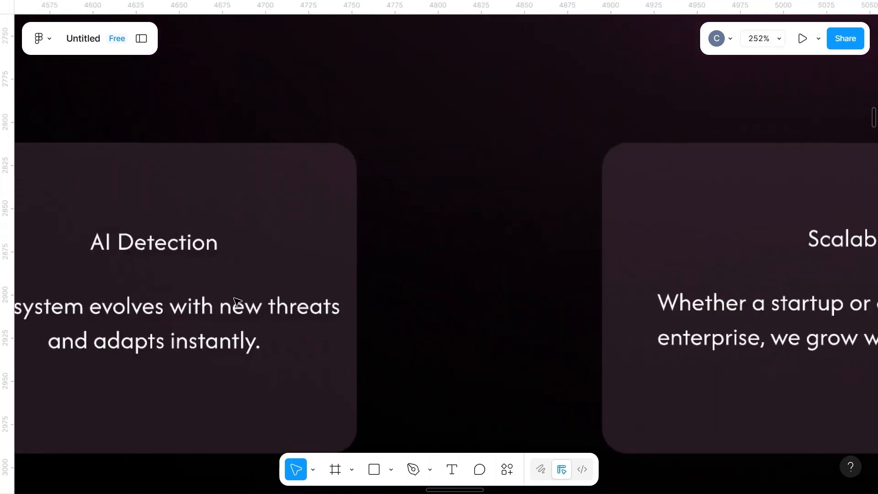
scroll(299, 301, "left", 2)
scroll(247, 315, "down", 2)
left_click(341, 243)
left_click(243, 268, "shift")
left_click(237, 323, "shift")
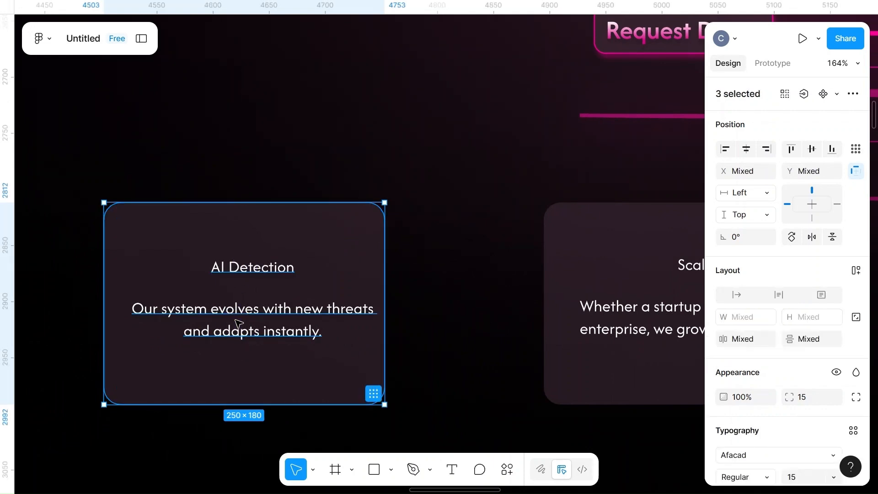
left_click(746, 148)
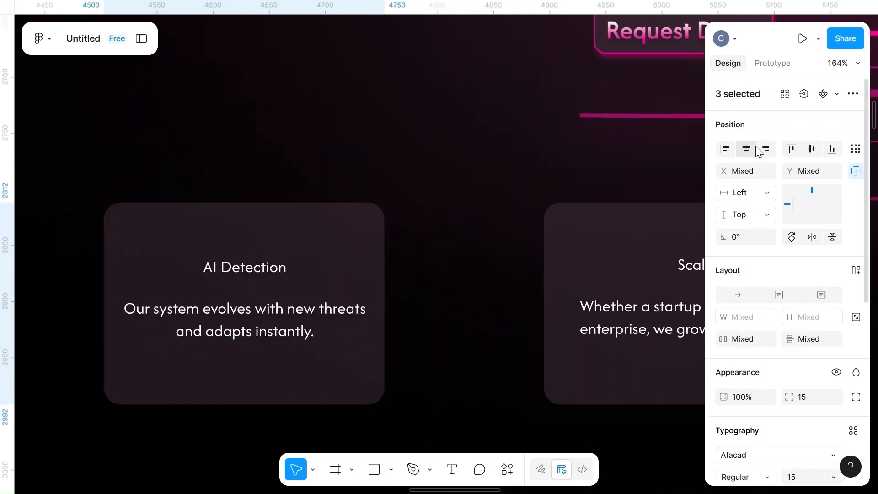
left_click(813, 149)
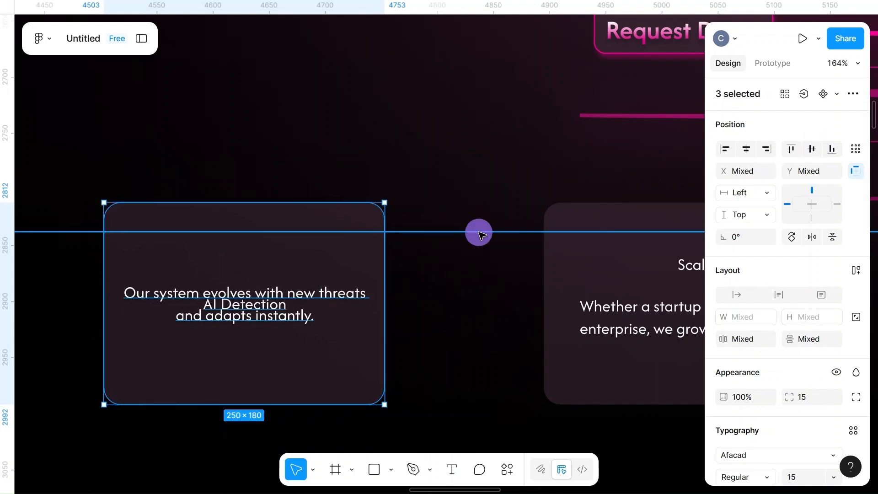
left_click(478, 231)
left_click(465, 316)
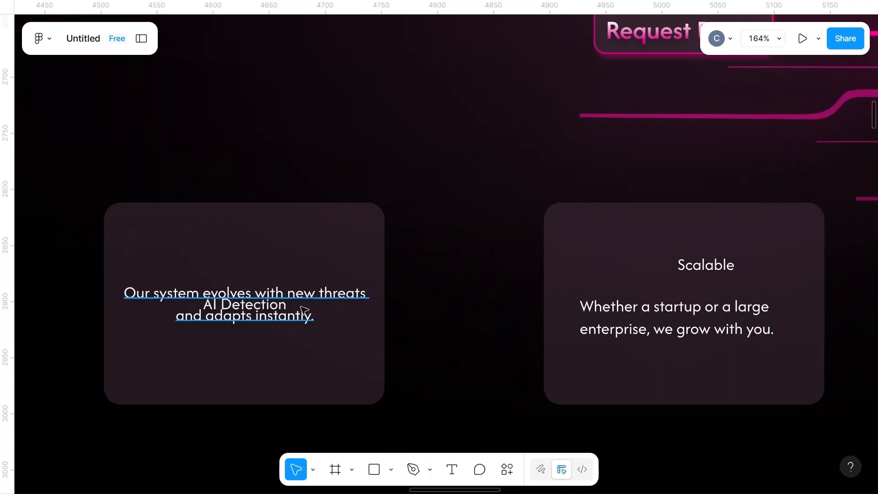
Step: Separate the overlapping texts in the first card, placing the AI Detection title above and its description at about X 119, Y 882
left_click(261, 306)
left_click_drag(273, 275, 260, 338)
left_click(258, 306)
left_click_drag(258, 303, 258, 254)
left_click_drag(224, 341, 229, 308)
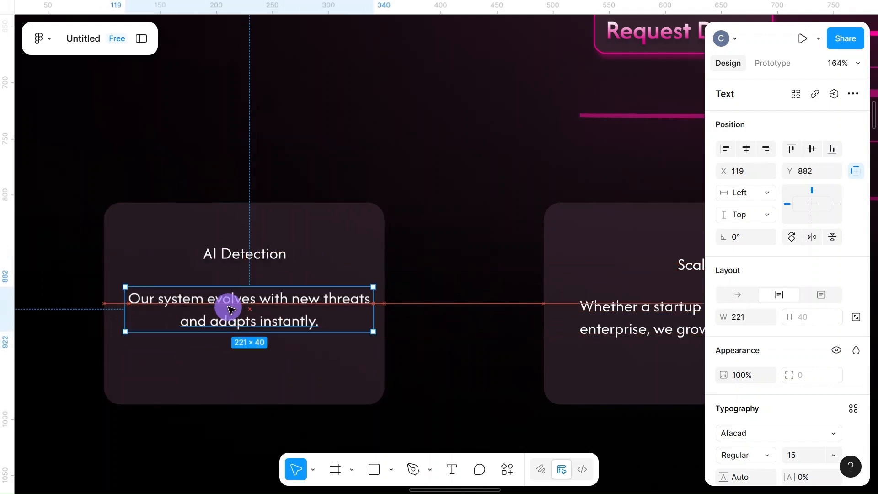
Step: Lower the AI Detection title so it sits closer to its description in the first card
left_click(257, 253)
left_click_drag(256, 253, 255, 265)
left_click(257, 316)
left_click(490, 317)
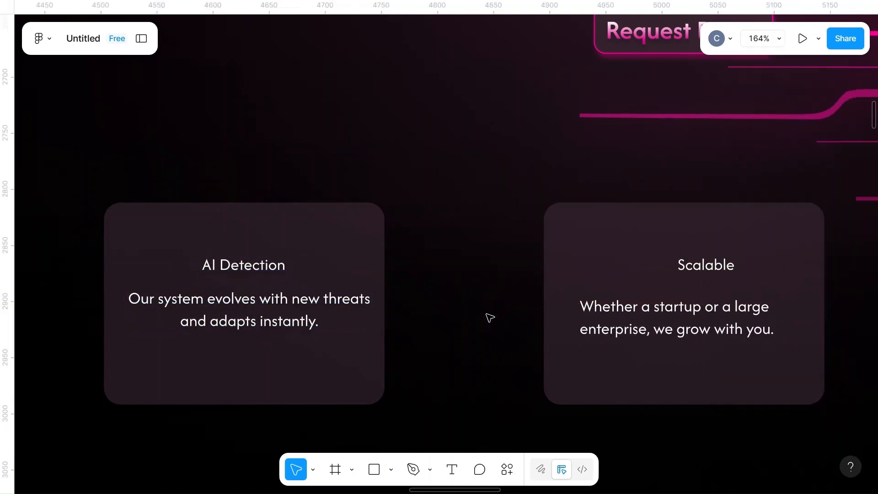
scroll(490, 317, "down", 5)
scroll(487, 317, "right", 3)
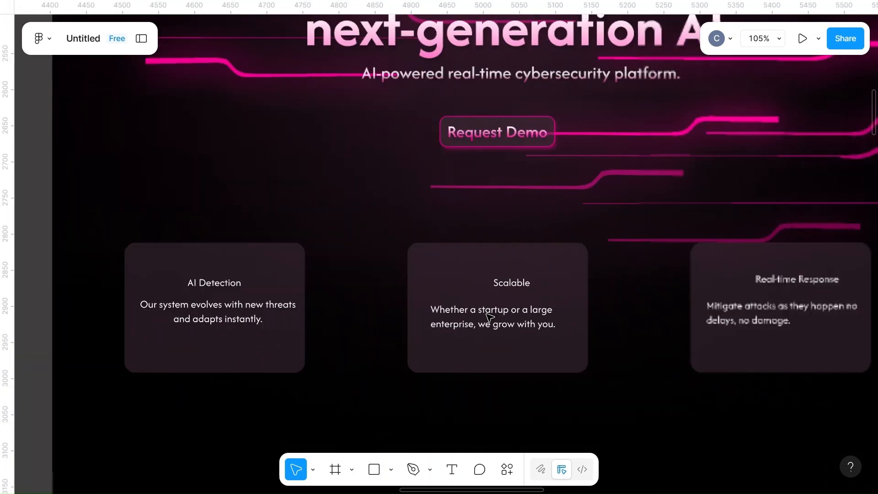
Step: Align the AI Detection title, its description and the first card on their horizontal centres
left_click(214, 282)
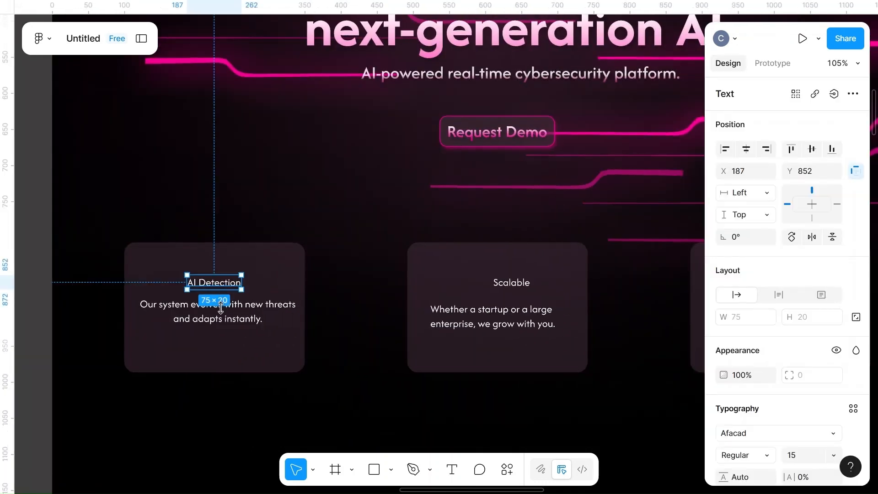
left_click(217, 310, "shift")
left_click(276, 256, "shift")
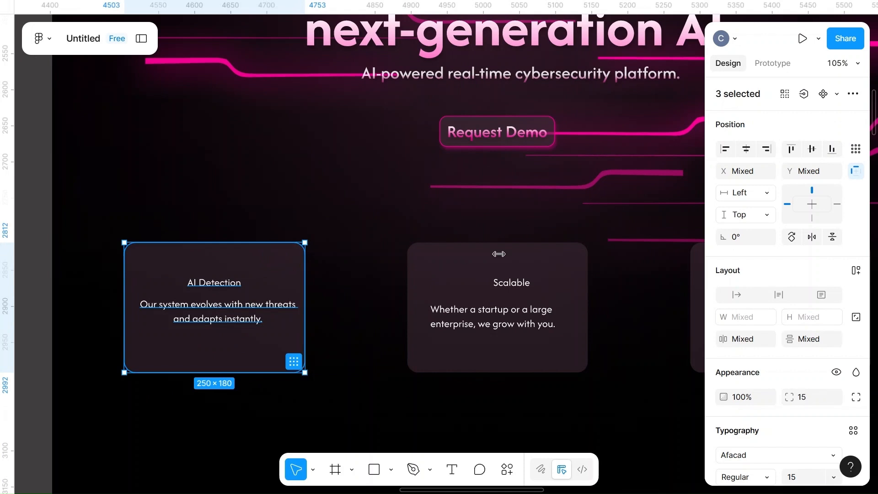
left_click(746, 152)
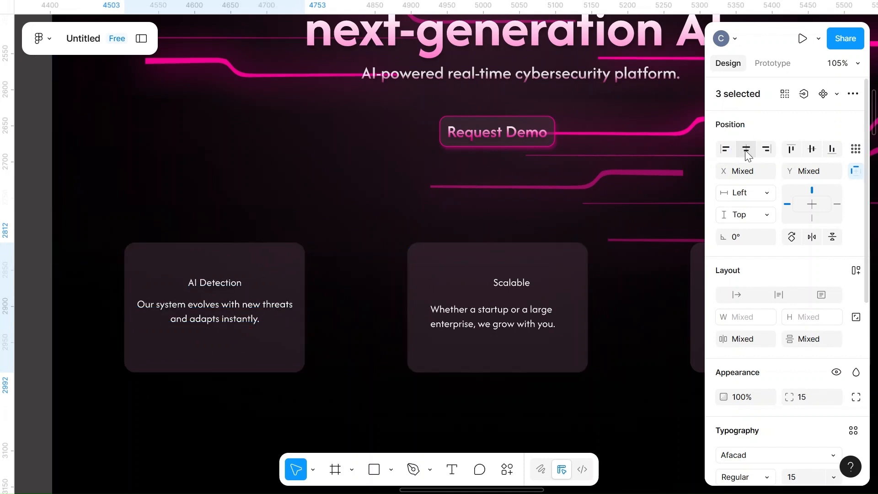
Step: Align the Scalable title, its description and the middle card on their horizontal centres
left_click(510, 286)
left_click(499, 315, "shift")
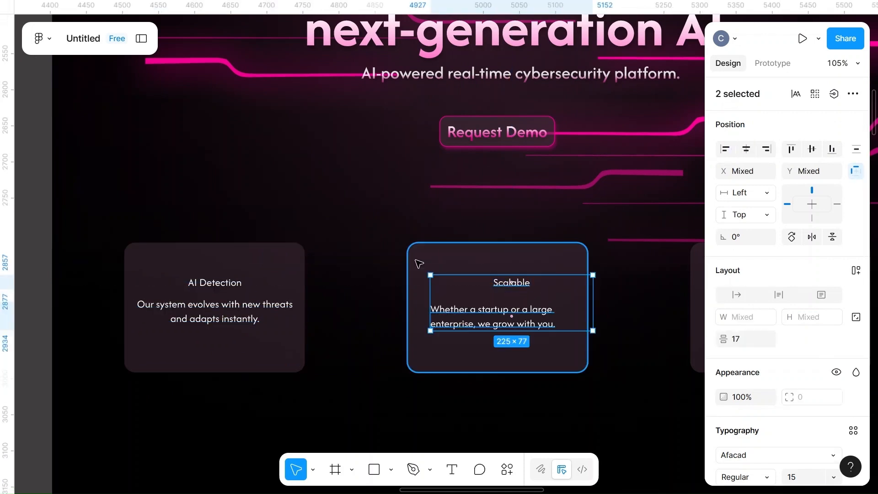
left_click(417, 259, "shift")
left_click(746, 149)
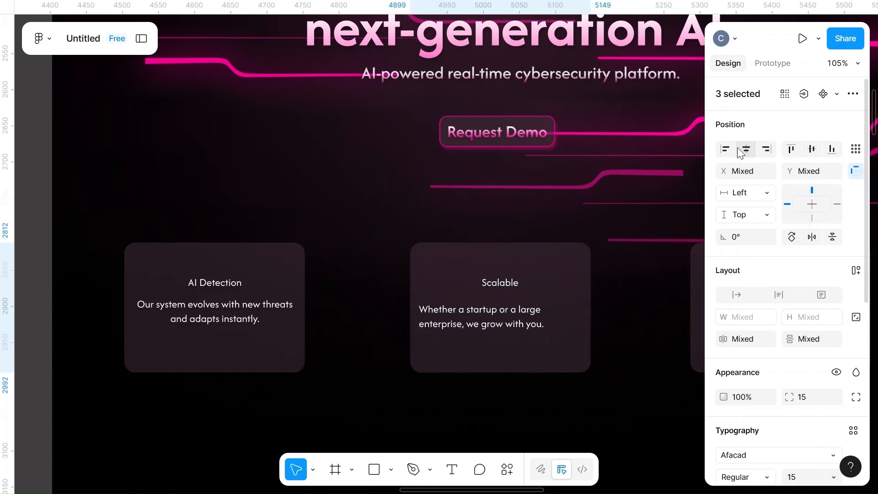
Step: Centre the Scalable description's text lines and realign it horizontally with its title and the middle card
left_click(492, 320)
scroll(750, 377, "down", 5)
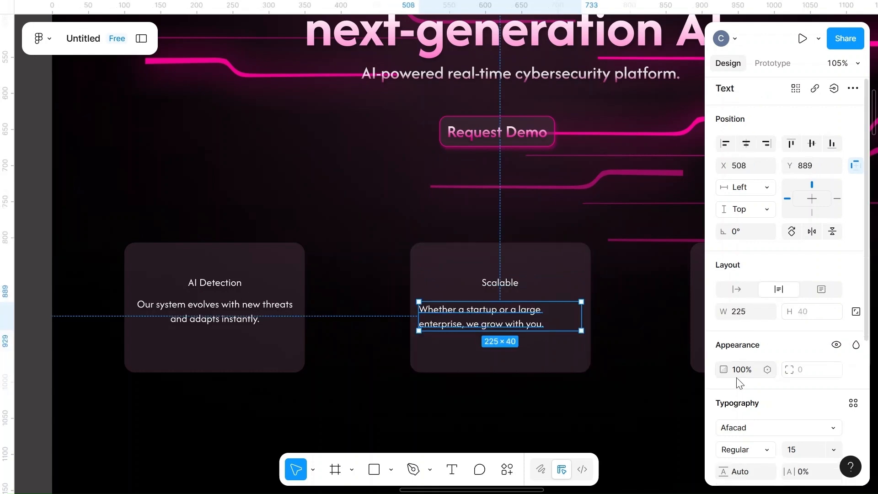
left_click(751, 376)
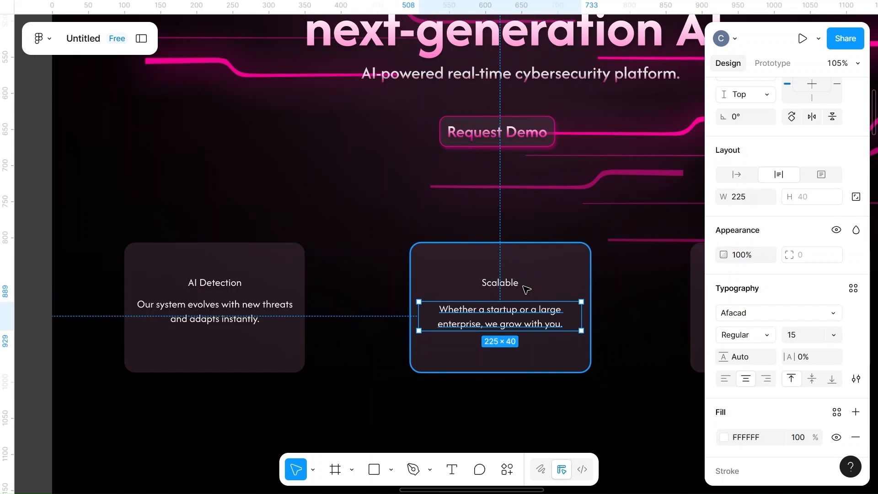
left_click(503, 282, "shift")
left_click(562, 255, "shift")
key("shift")
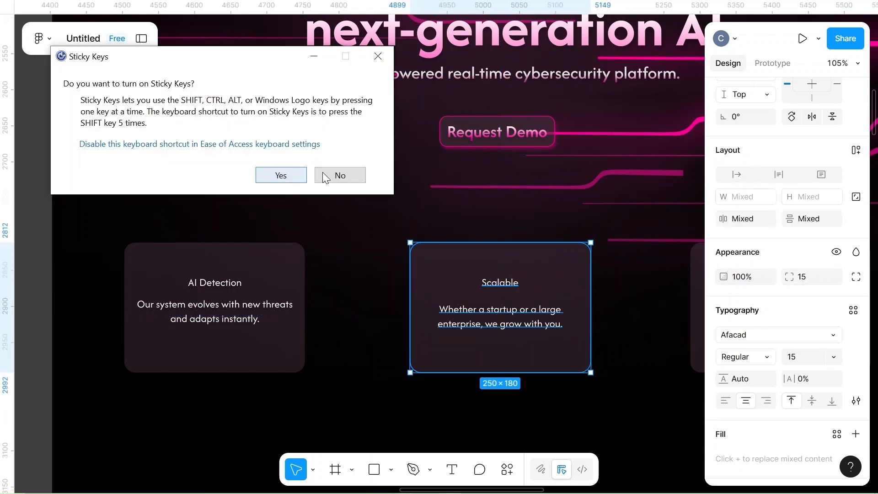
left_click(352, 175)
scroll(751, 224, "up", 3)
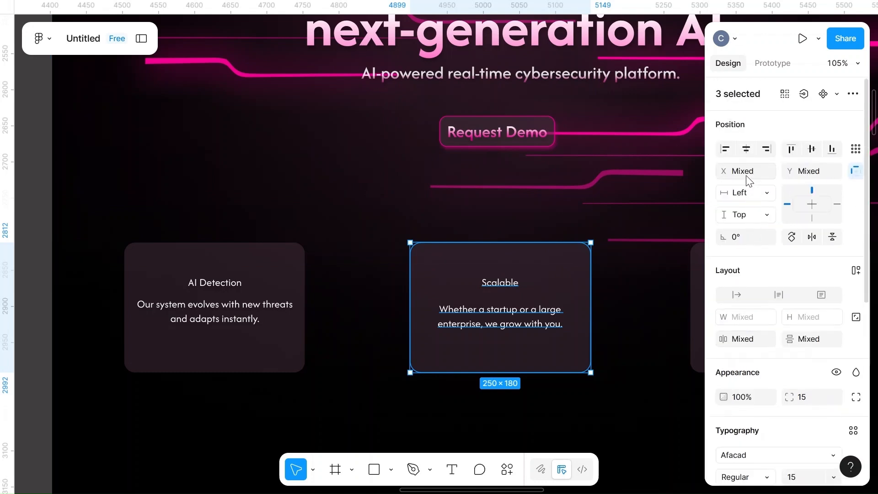
left_click(627, 297)
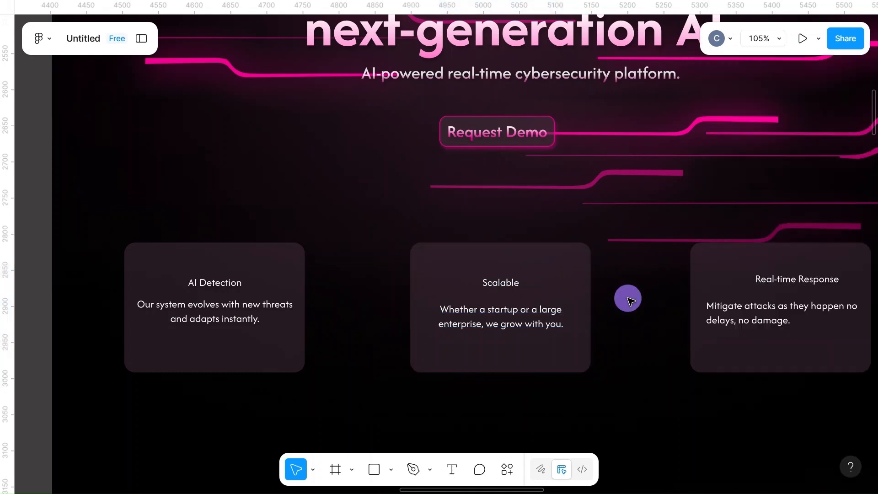
Step: Set the Scalable description's Y position to 882 to match the description in the first card
scroll(630, 299, "up", 3, "ctrl")
scroll(503, 325, "up", 2, "ctrl")
scroll(504, 323, "down", 3, "ctrl")
left_click(431, 290)
left_click(97, 290)
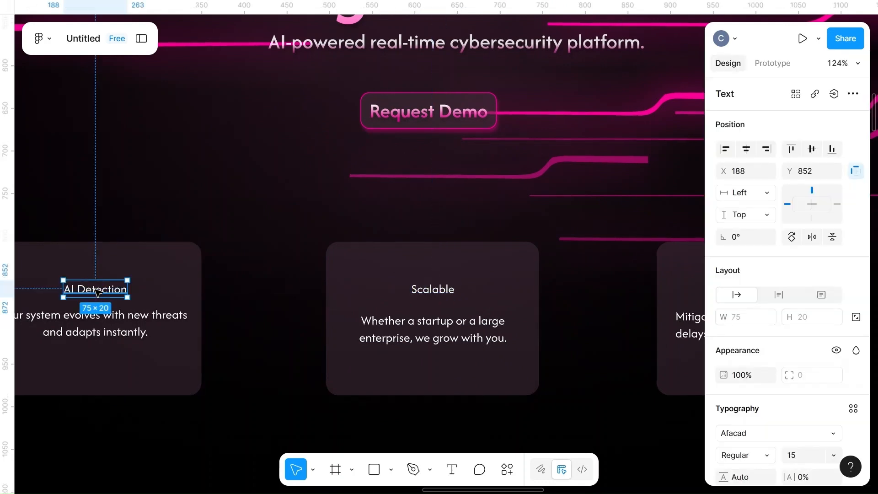
left_click(440, 289)
left_click(102, 331)
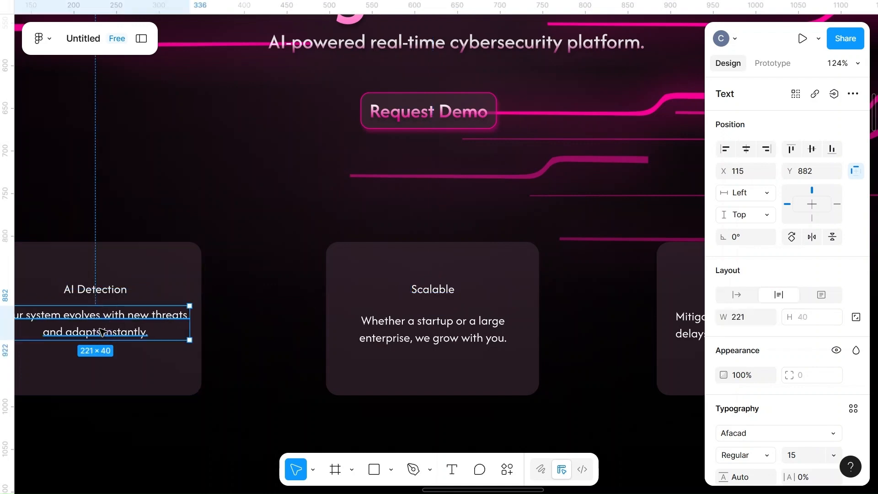
left_click(406, 342)
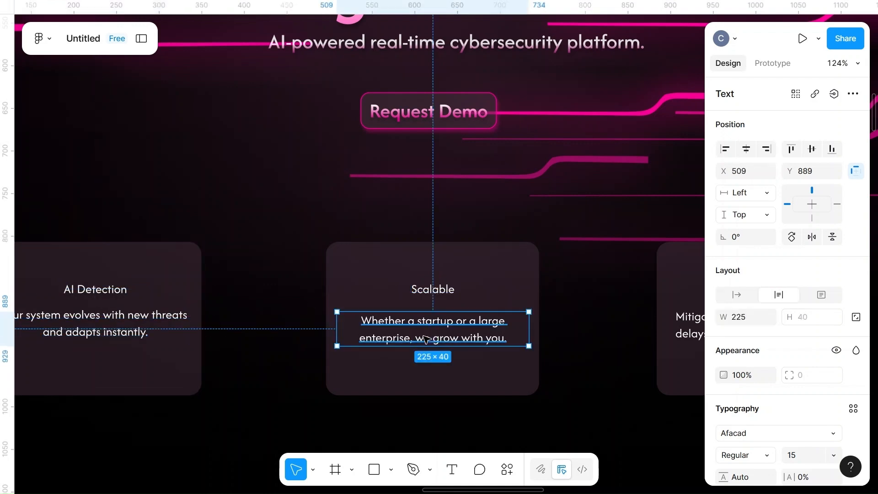
left_click(821, 175)
left_click(821, 175)
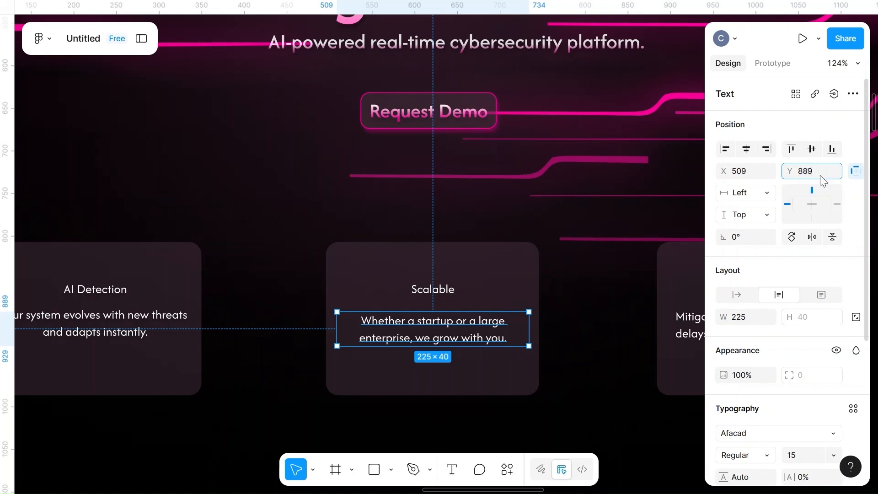
type("2")
left_click(598, 319)
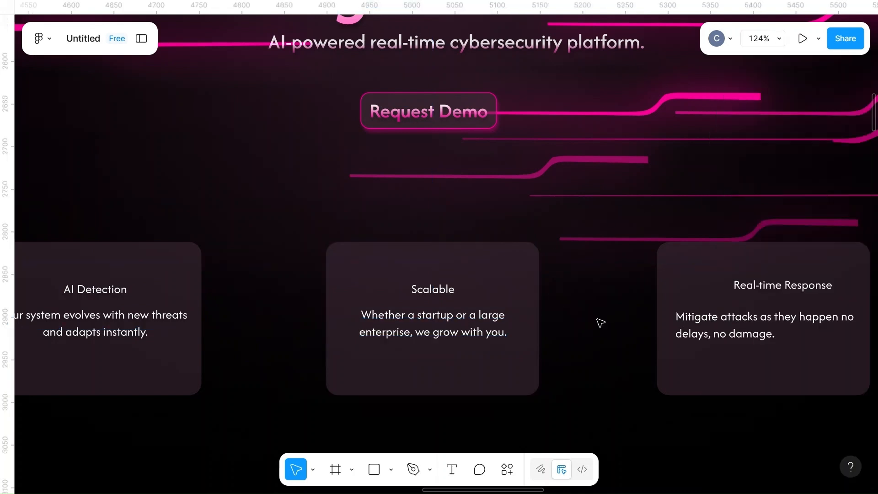
Step: Centre the text lines of the Real-time Response description in the third card
scroll(600, 322, "right", 3)
left_click(643, 292)
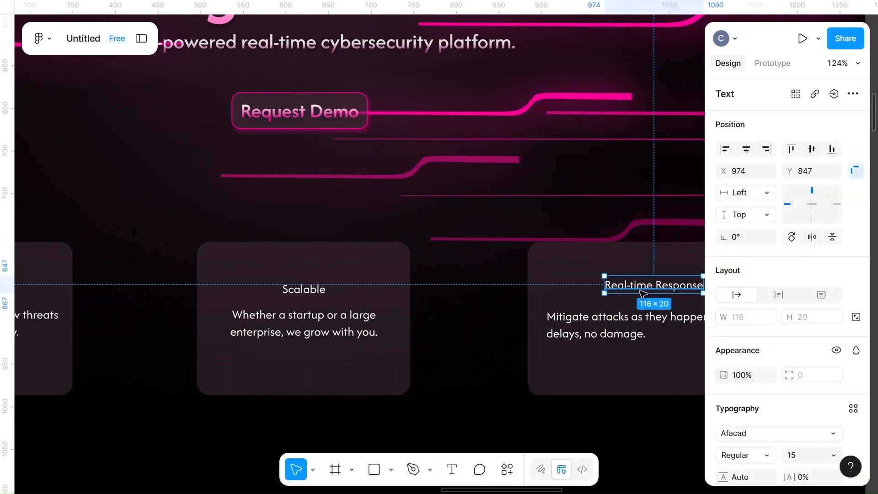
left_click(592, 319)
scroll(785, 348, "down", 2)
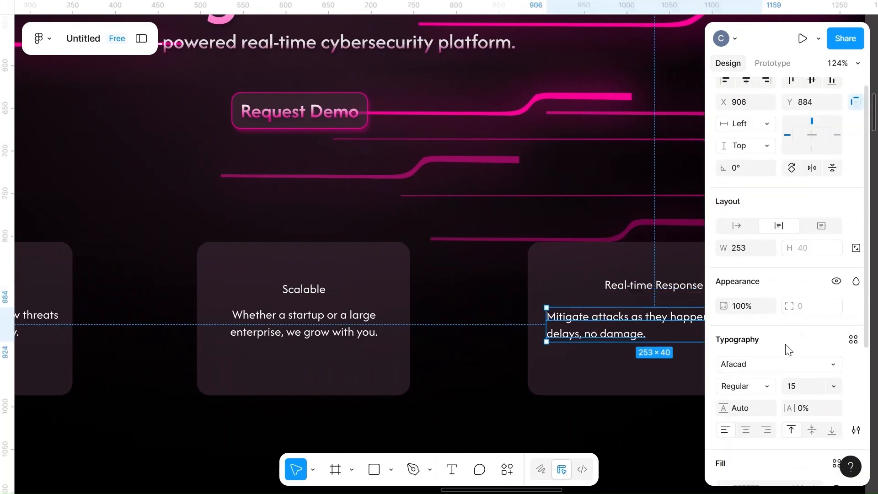
left_click(745, 422)
scroll(588, 284, "right", 3)
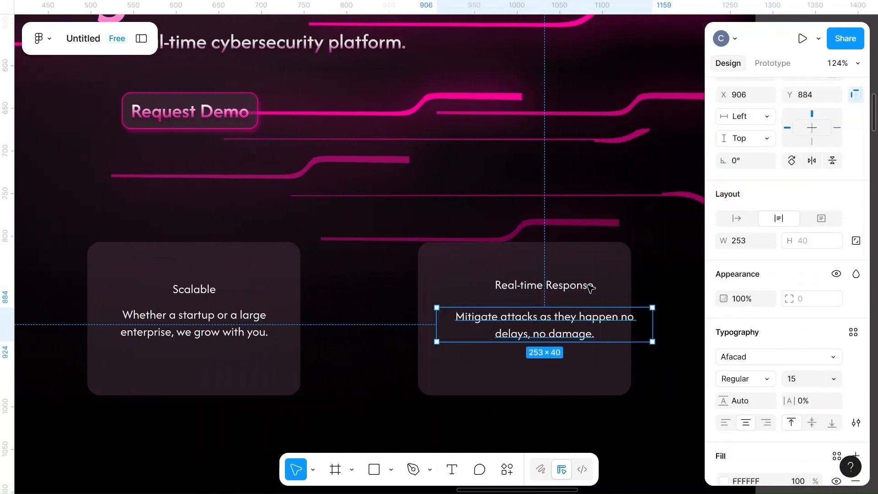
Step: Align the Real-time Response title, its description and the third card on their horizontal centres
left_click(539, 264, "shift")
left_click(526, 282, "shift")
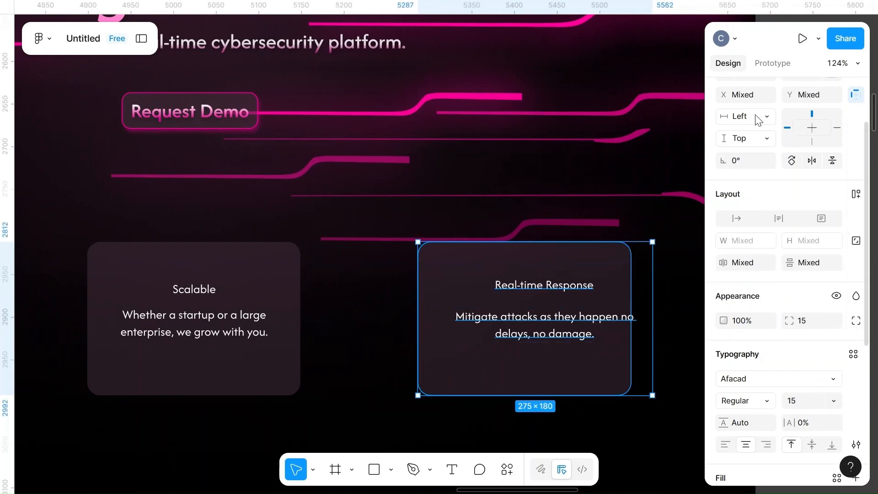
scroll(755, 219, "up", 2)
left_click(746, 148)
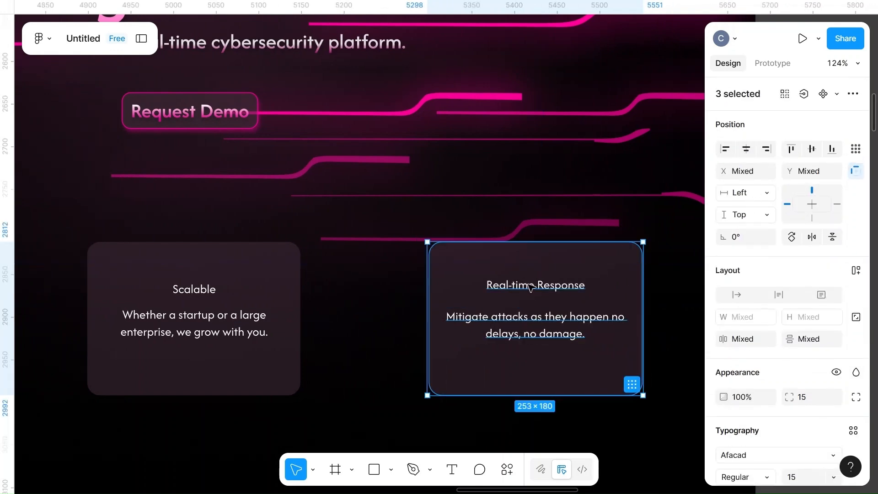
Step: Set the Real-time Response title's Y position to 852, level with the Scalable title
left_click(546, 286)
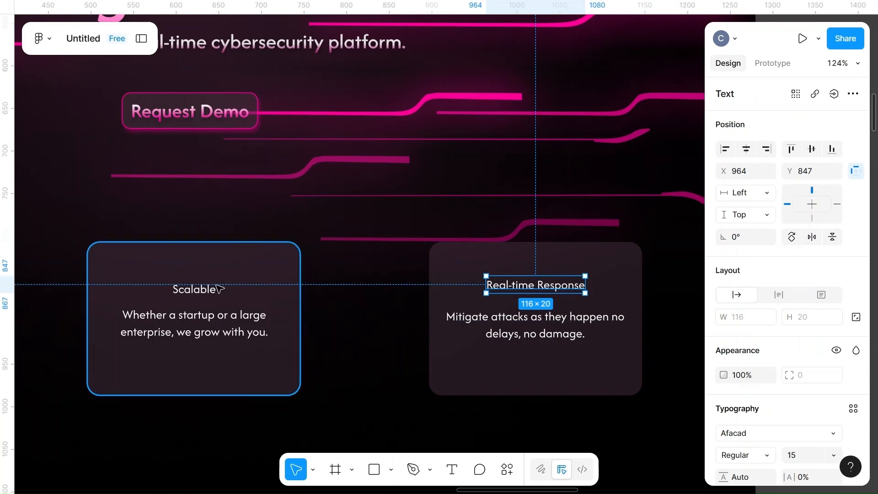
left_click(191, 288)
left_click(523, 286)
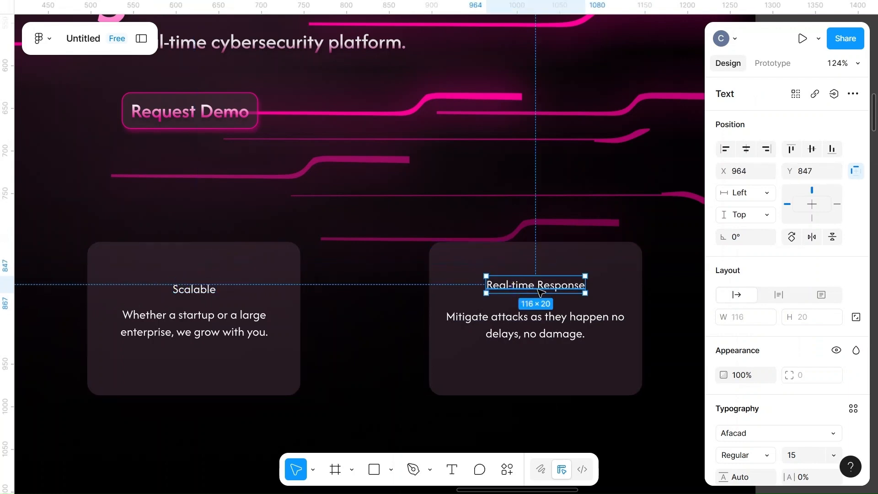
left_click(816, 172)
key("BackSpace")
key("BackSpace")
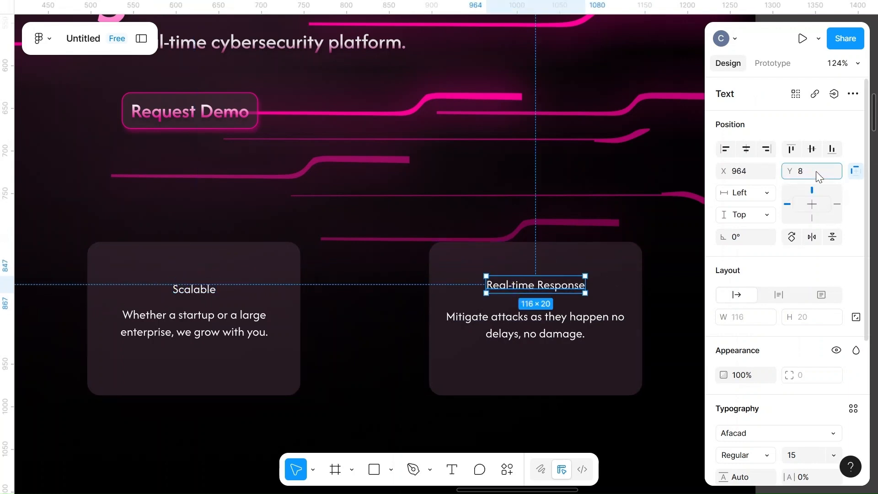
type("52")
Step: Set the Real-time Response description's Y position to 882 to match the Scalable description
left_click(521, 330)
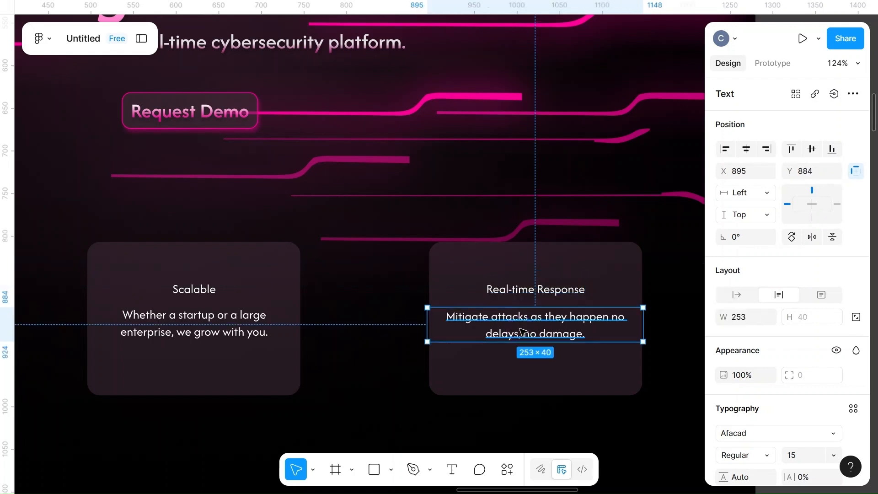
left_click(187, 320)
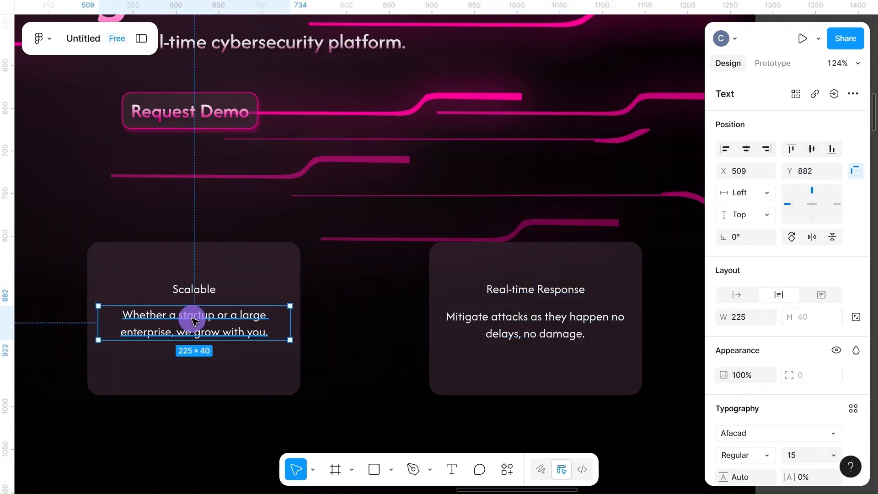
left_click(525, 323)
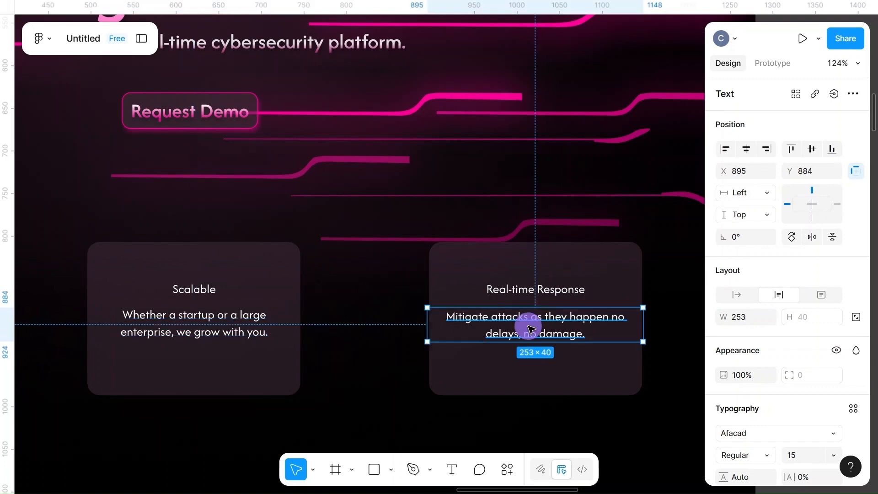
left_click(818, 174)
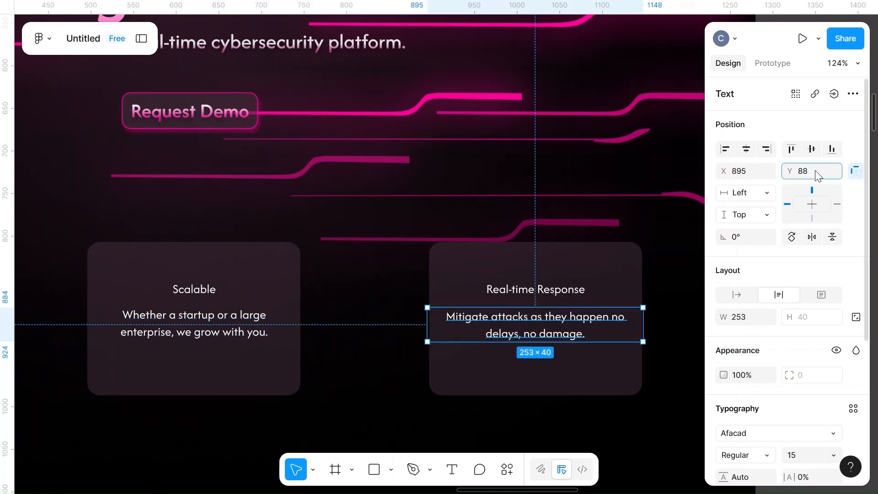
left_click(369, 297)
Step: Examine the landing page layout from the hero and its feature cards down past the Who We Are section
scroll(369, 298, "down", 5)
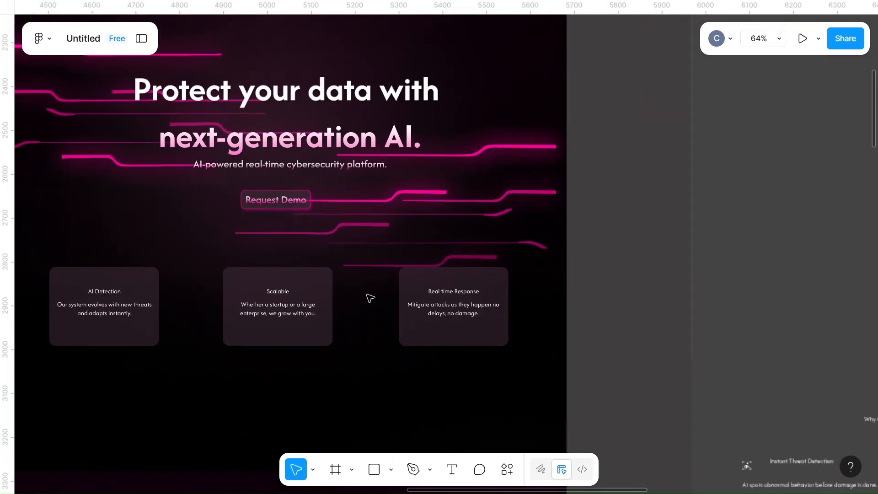
scroll(370, 298, "left", 4)
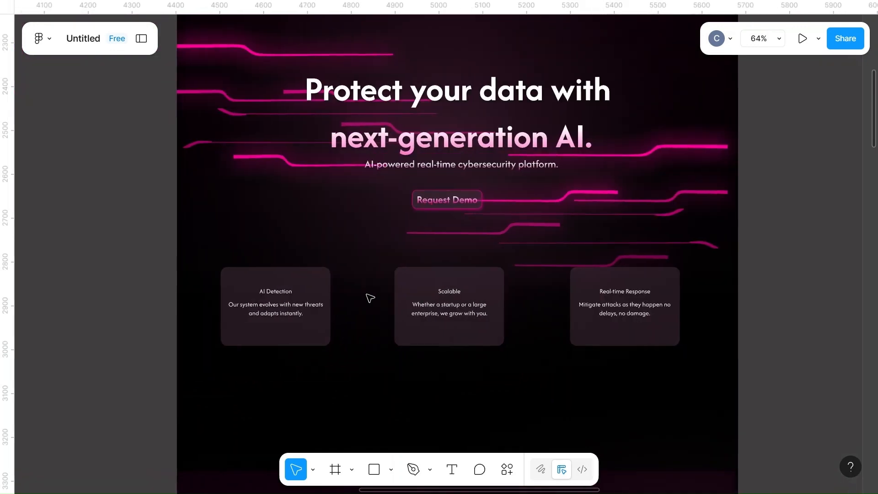
scroll(370, 298, "down", 3)
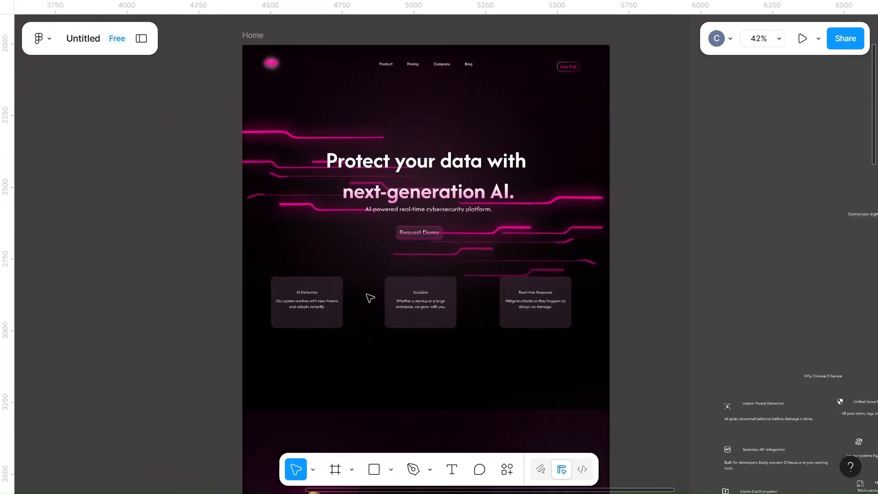
scroll(371, 297, "down", 5)
scroll(371, 297, "down", 5)
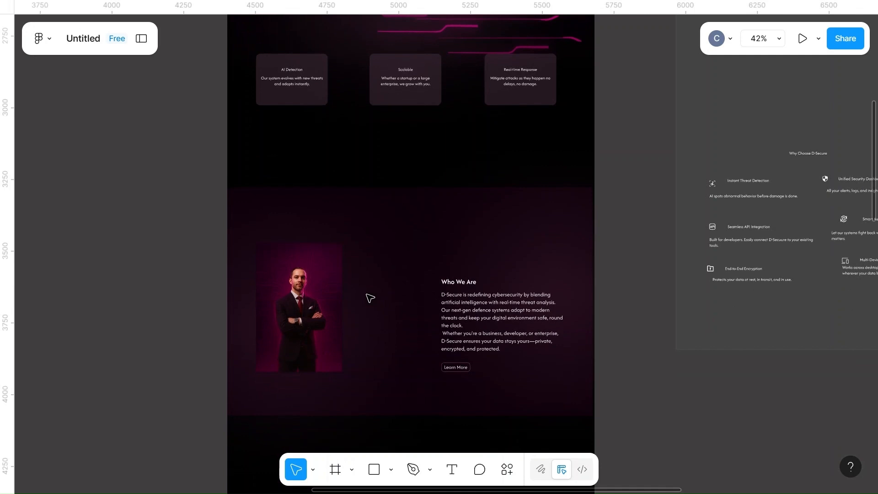
scroll(371, 298, "down", 7)
scroll(370, 298, "up", 7)
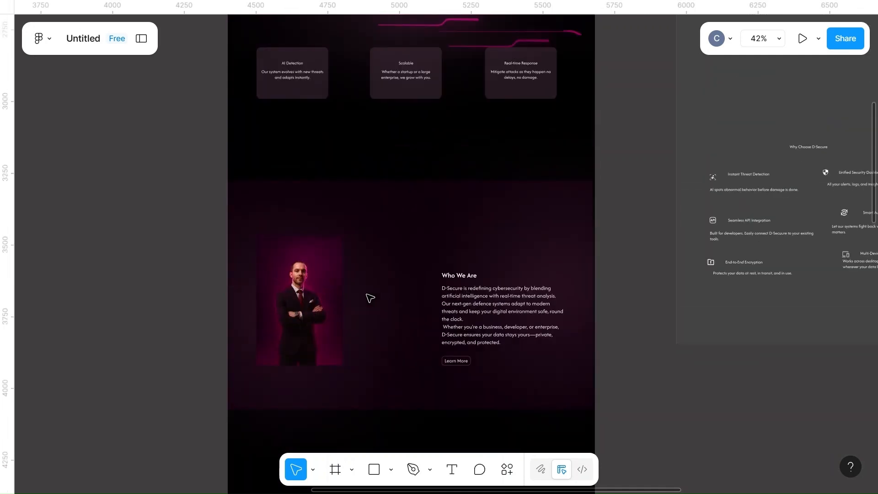
Step: Set the fill opacity of the Who We Are section's background rectangle to 40%
scroll(371, 298, "up", 2)
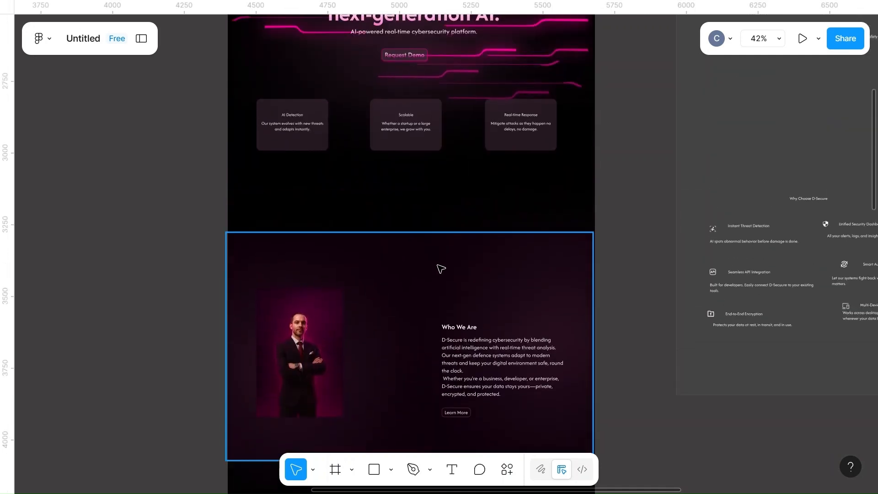
scroll(440, 269, "right", 3)
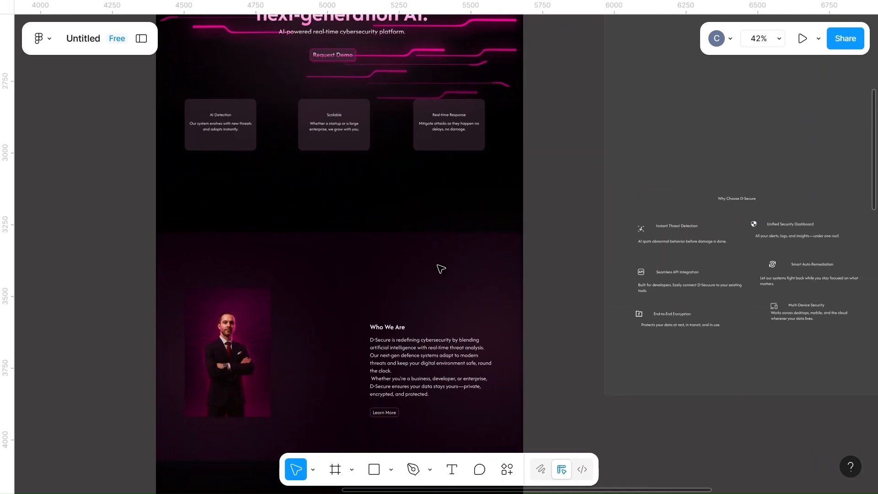
left_click(352, 258)
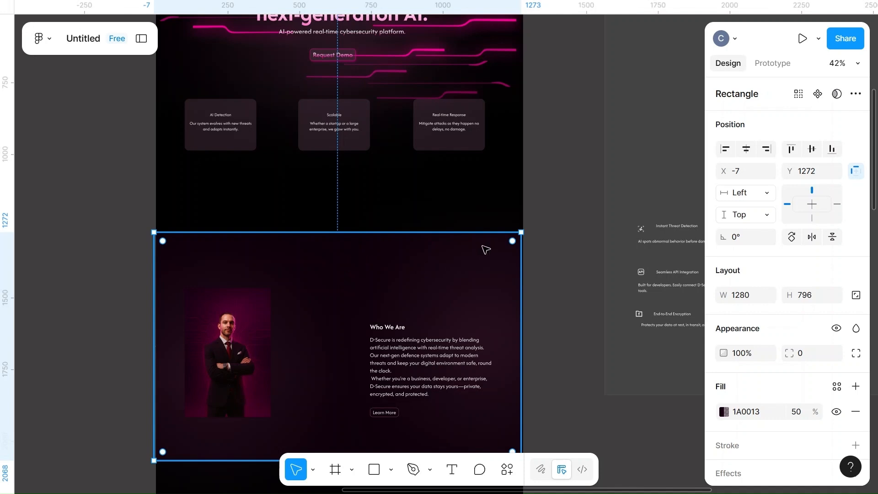
scroll(762, 349, "down", 3)
left_click(802, 347)
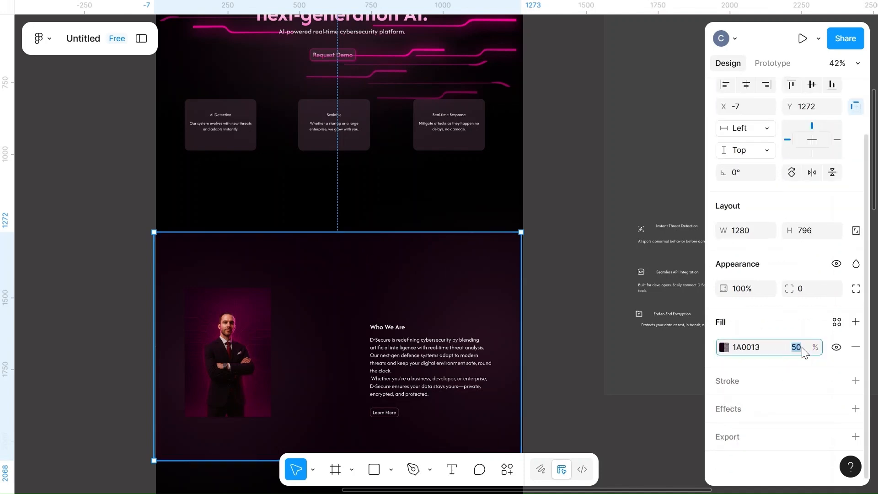
type("40")
left_click(565, 306)
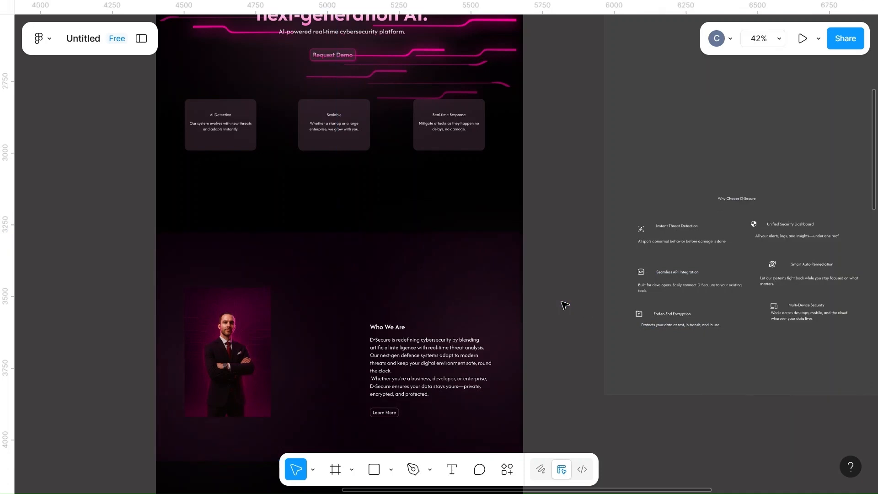
Step: Duplicate the Who We Are background rectangle over the page's edge and set the copy's height to 100
scroll(566, 305, "down", 3)
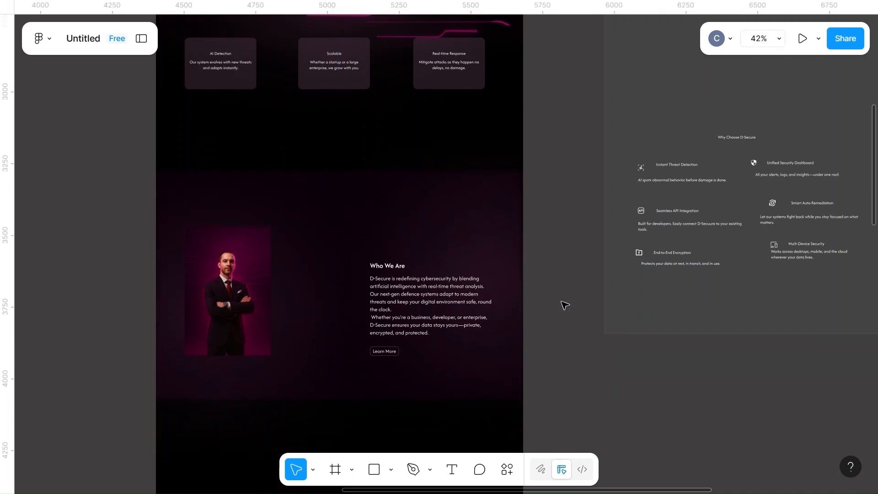
scroll(565, 306, "down", 10)
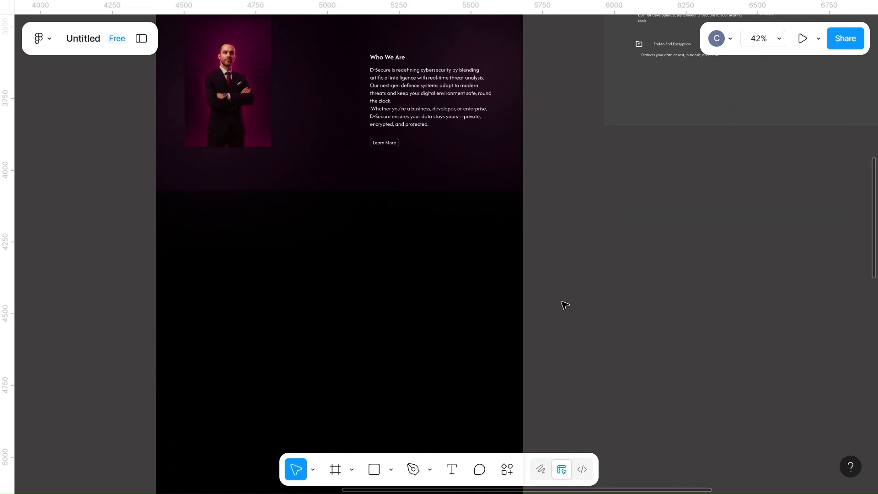
scroll(565, 305, "up", 9)
scroll(565, 305, "right", 1)
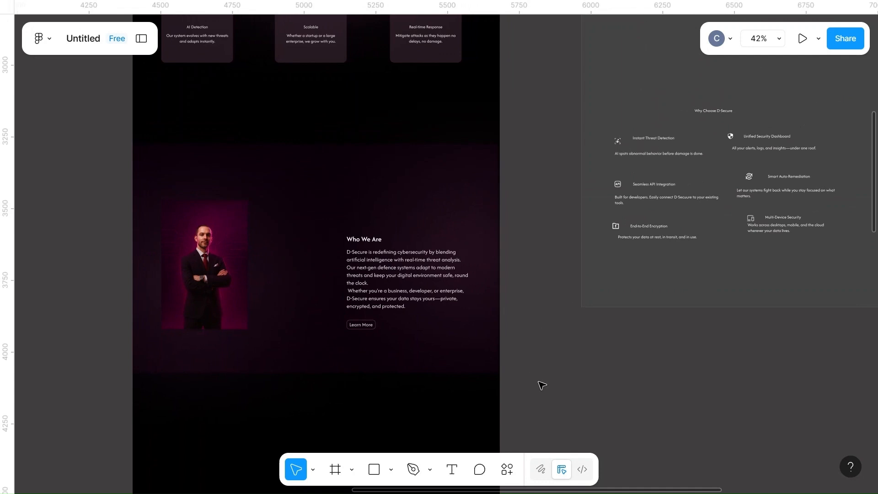
left_click(331, 363)
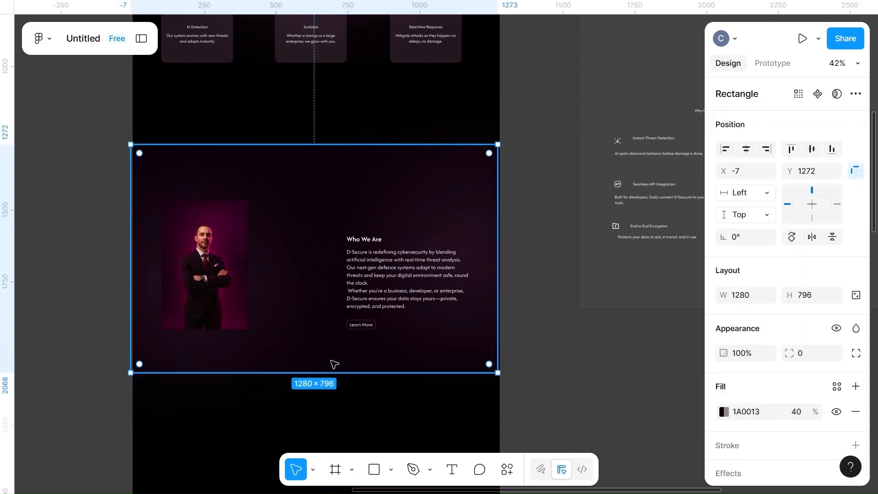
left_click_drag(315, 349, 576, 435)
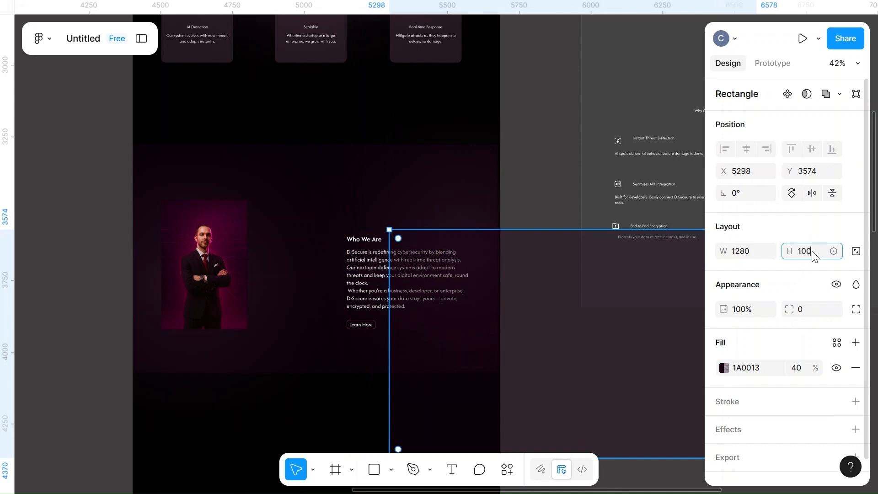
key("Return")
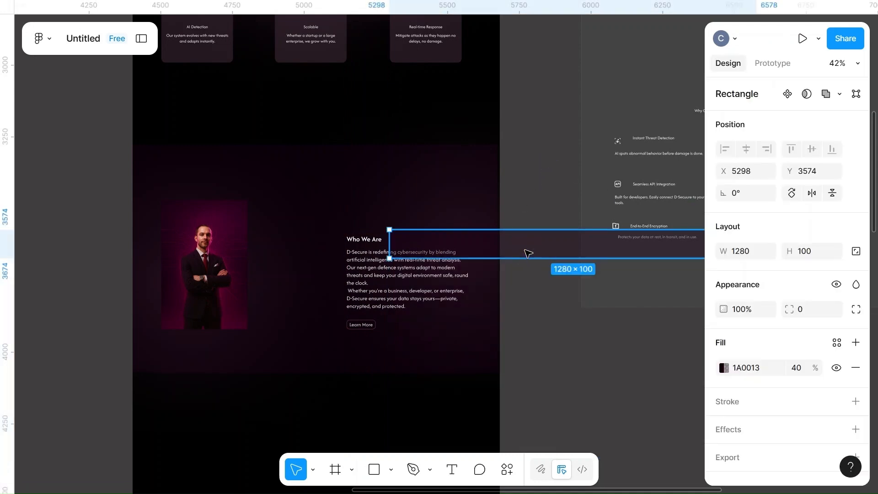
Step: Change the 1280 × 100 strip's fill to a linear gradient and set its 1A0013 start stop to 40% opacity
left_click(723, 368)
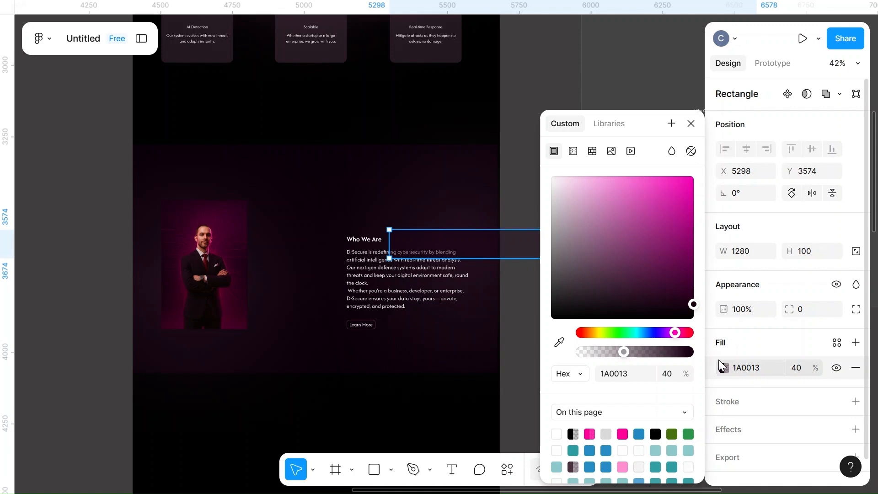
left_click(572, 151)
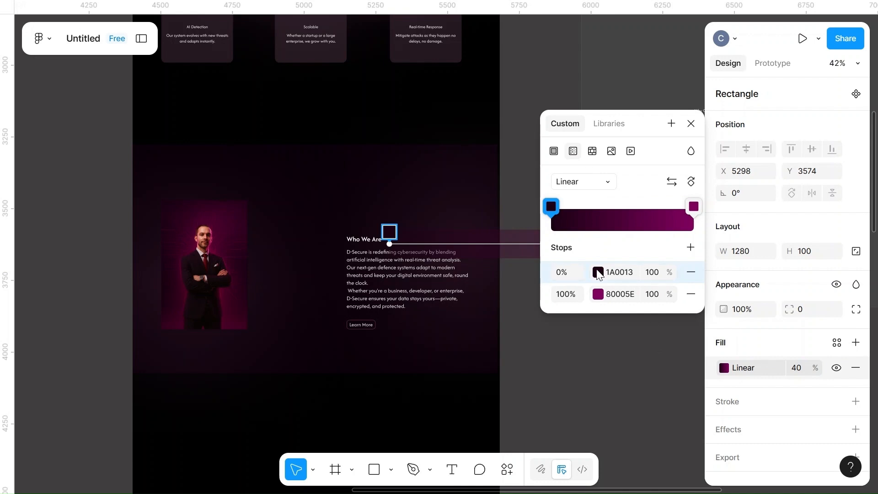
left_click(598, 272)
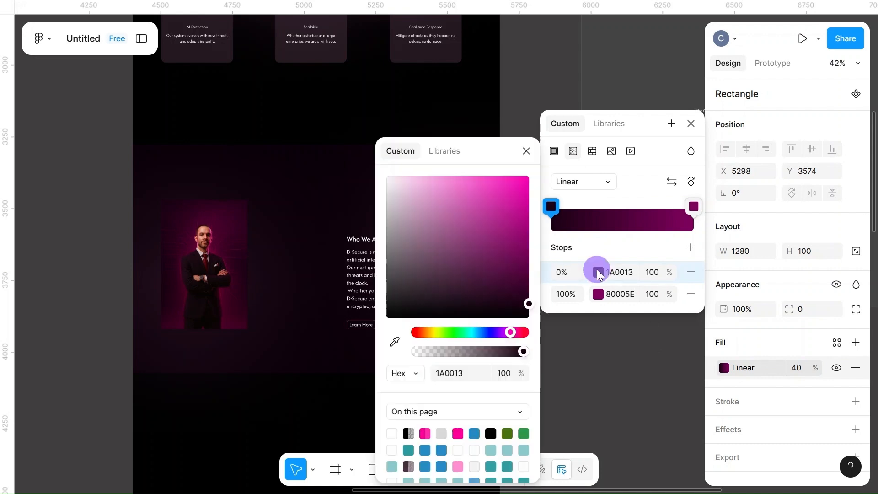
left_click(660, 273)
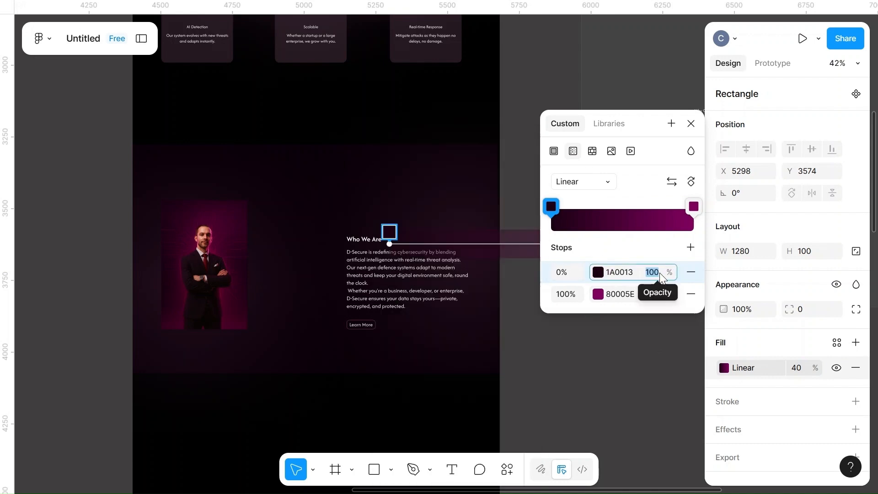
key("BackSpace")
Step: Set the gradient's end stop to black 000000, sampled from the page background above the Who We Are section
left_click(598, 294)
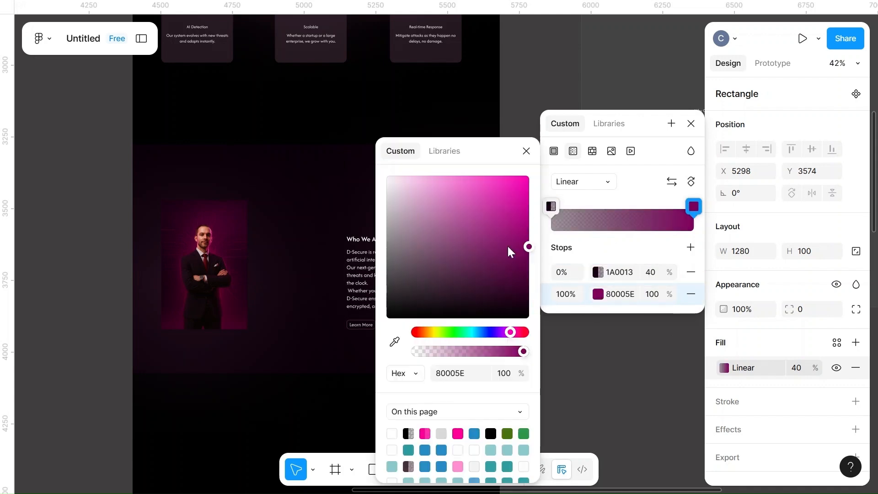
left_click(394, 343)
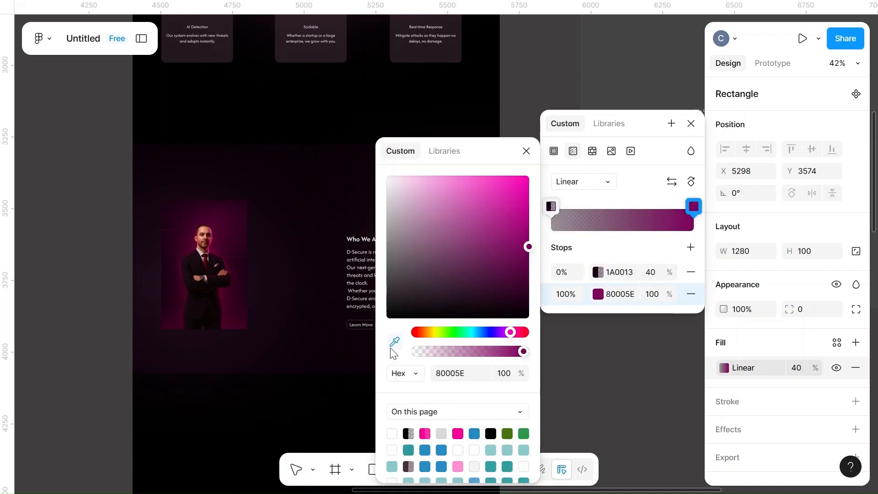
left_click(353, 81)
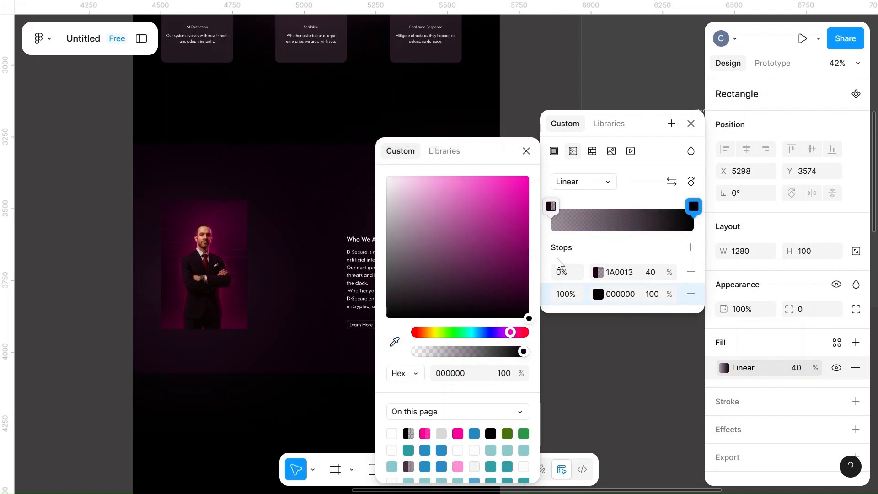
left_click(620, 244)
Step: Reorient the strip's gradient to run vertically, with the 1A0013 stop above and the black stop below
scroll(521, 354, "right", 5)
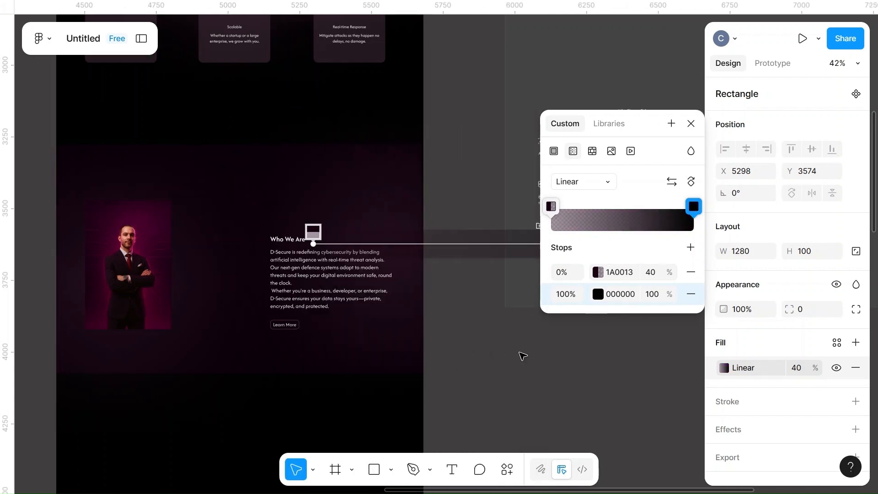
left_click_drag(200, 244, 189, 262)
scroll(384, 235, "right", 5)
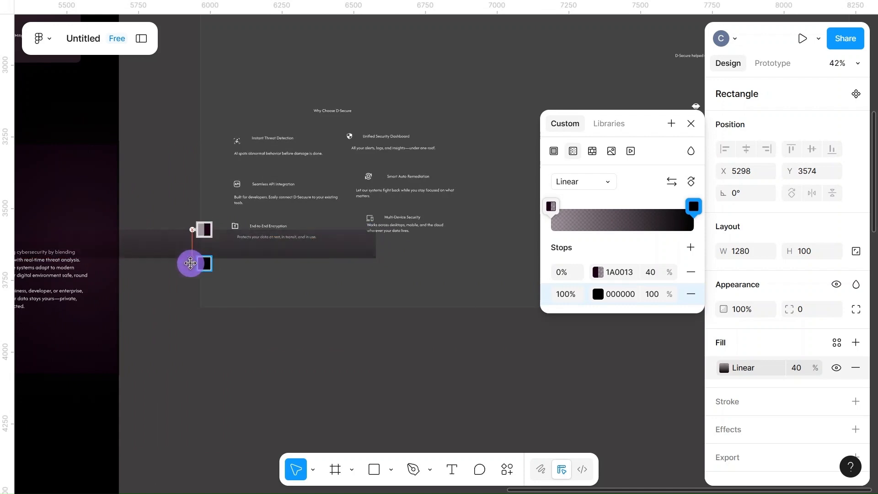
left_click_drag(190, 263, 191, 263)
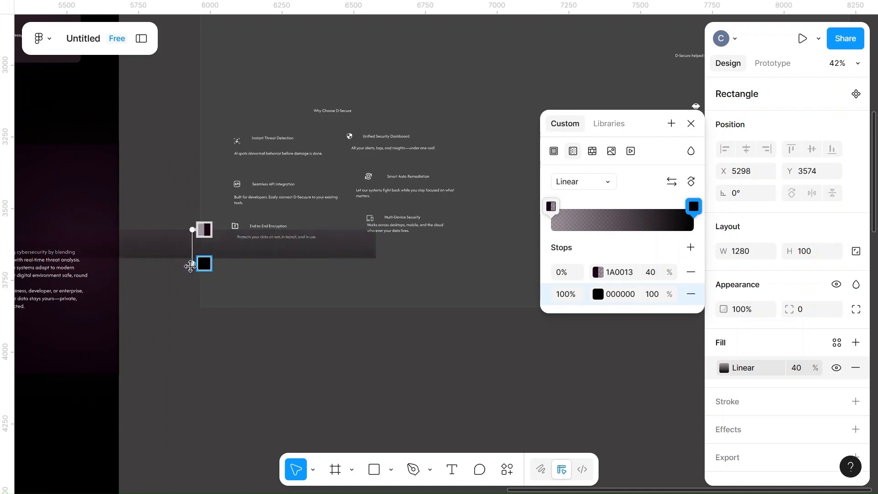
key("Escape")
Step: Place the gradient strip over the Who We Are section's lower edge at X 0, Y 2018
scroll(267, 394, "left", 15)
left_click_drag(499, 259, 277, 372)
scroll(277, 373, "up", 5)
scroll(276, 372, "down", 2)
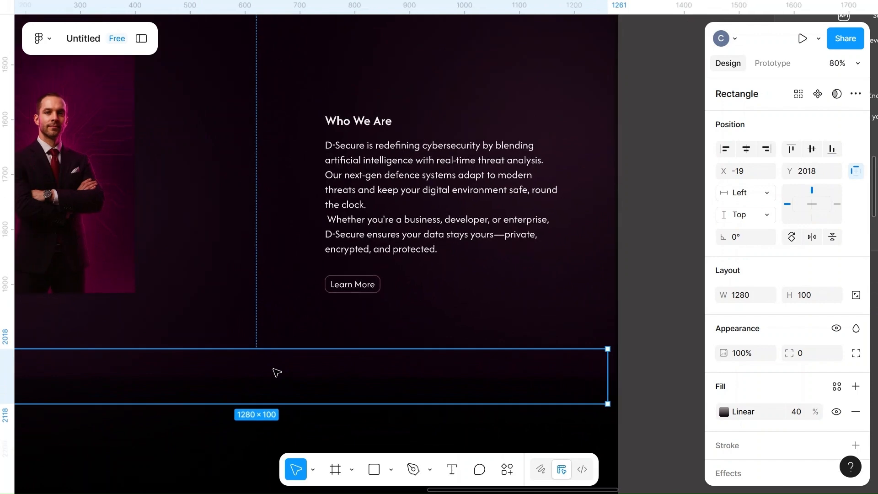
scroll(291, 372, "down", 3)
left_click_drag(276, 368, 273, 368)
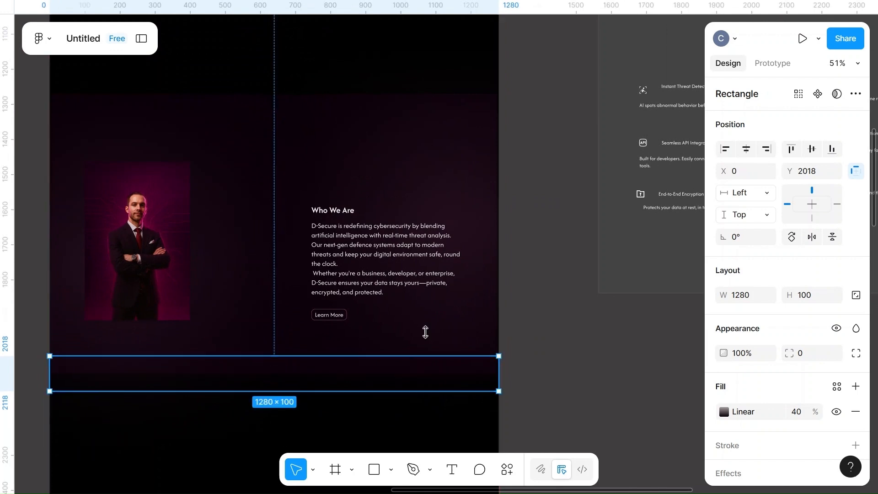
left_click(533, 367)
Step: Duplicate the gradient strip to the Who We Are section's upper edge, flip it vertically and position it at X 0, Y 1304
left_click(357, 375)
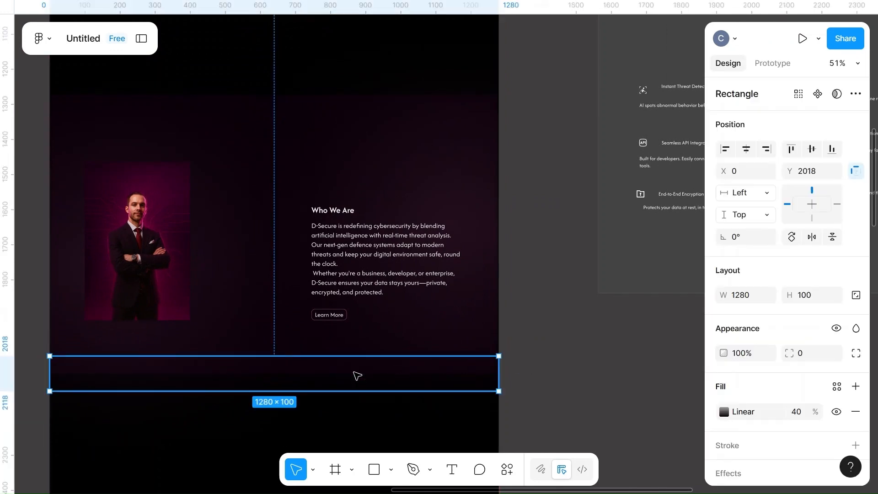
left_click_drag(357, 376, 368, 60)
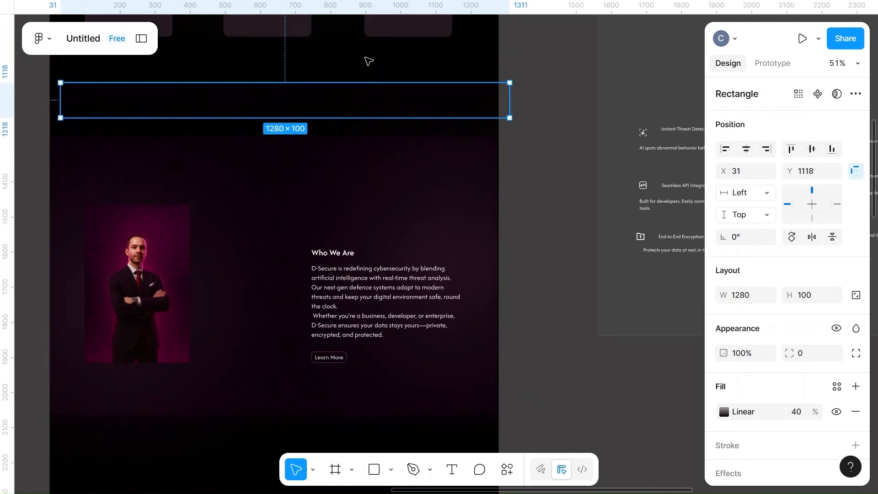
left_click(833, 241)
scroll(505, 176, "up", 3)
left_click(351, 175)
left_click_drag(351, 175, 363, 208)
scroll(352, 189, "up", 5)
scroll(396, 201, "down", 5)
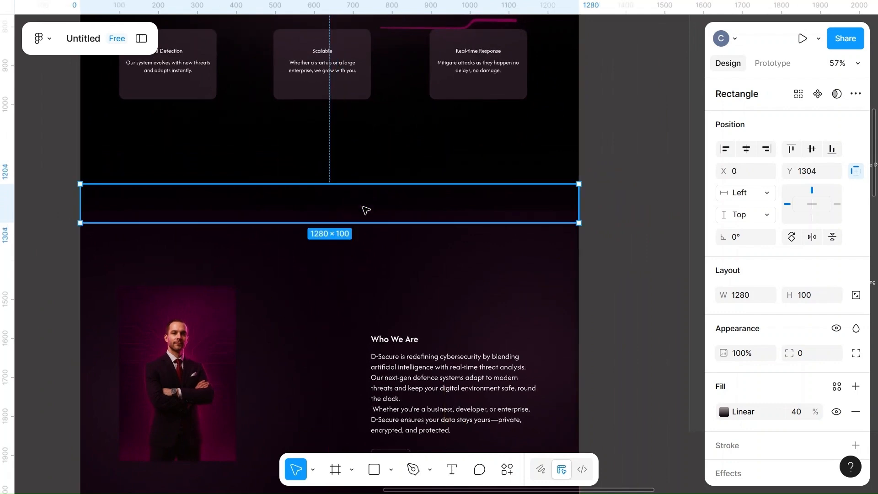
left_click(622, 253)
scroll(623, 253, "down", 3)
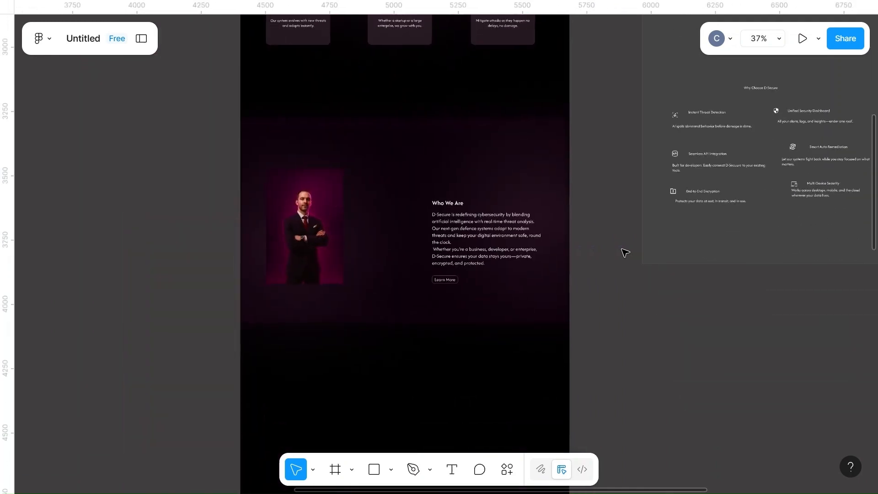
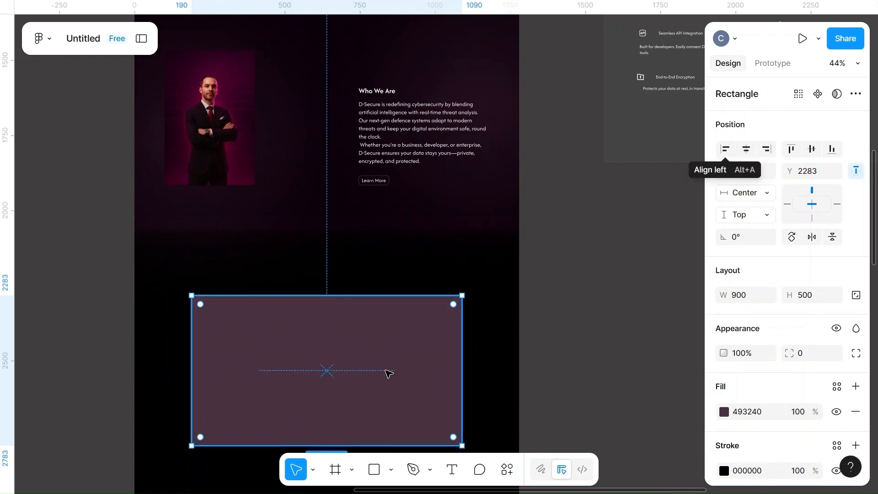
Step: Move the 900 × 500 rectangle below the Who We Are section down to Y 2384
scroll(388, 373, "down", 3)
left_click_drag(353, 255, 350, 271)
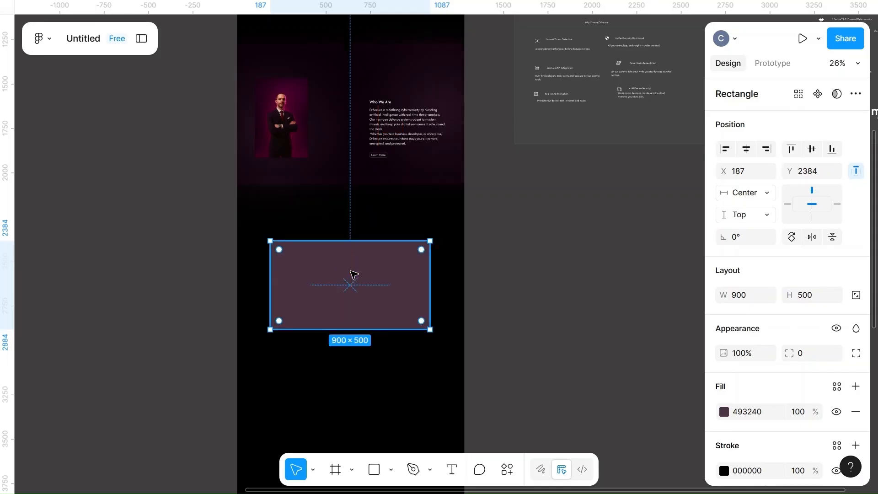
left_click(544, 251)
scroll(544, 250, "down", 2)
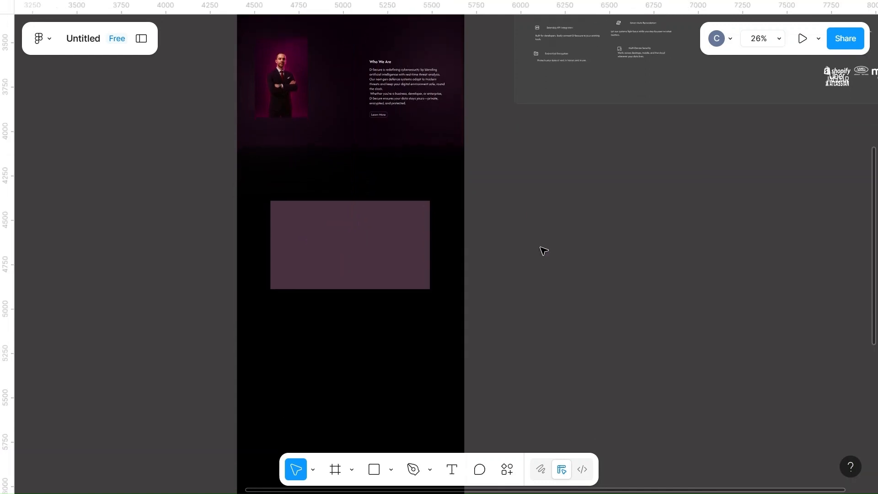
Step: Duplicate the blurred pink ellipse in the Who We Are section onto the empty canvas beside the Home frame
scroll(537, 231, "up", 5)
scroll(536, 232, "down", 3, "ctrl")
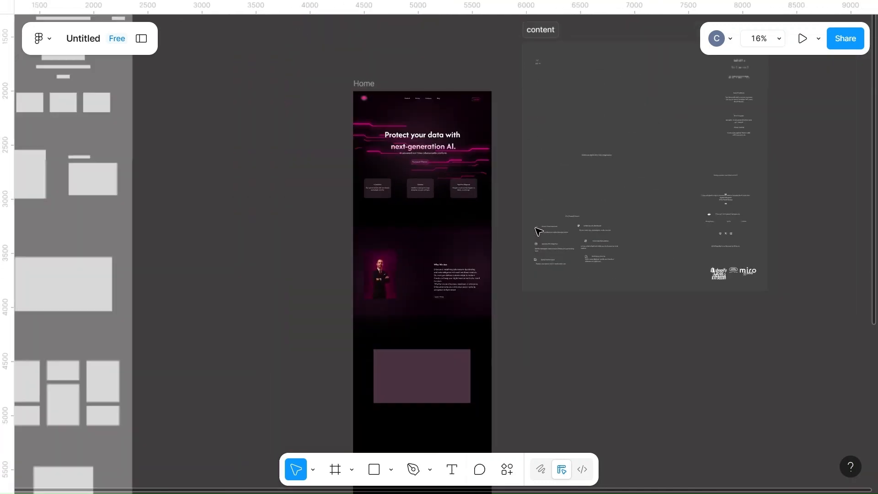
left_click(484, 264)
left_click_drag(485, 264, 219, 290)
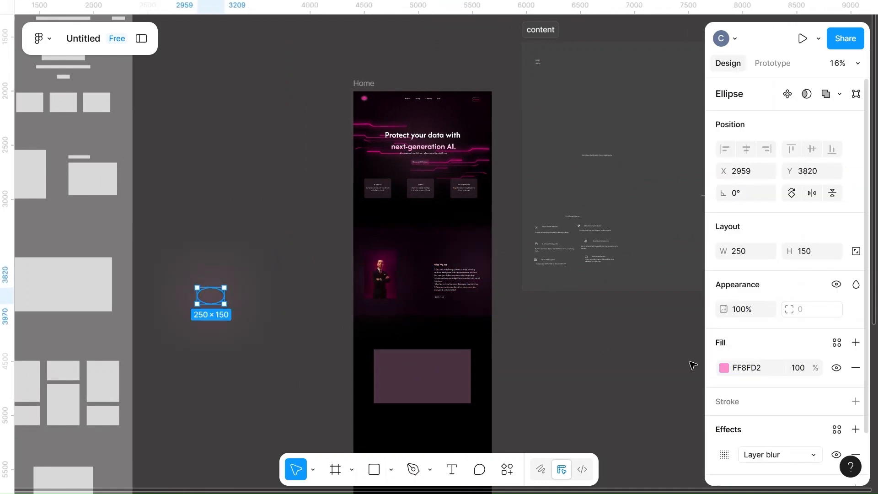
Step: Resize the copied blurred ellipse to 350 wide and 225 high
left_click(746, 255)
key("BackSpace")
left_click(818, 254)
key("BackSpace")
type("225")
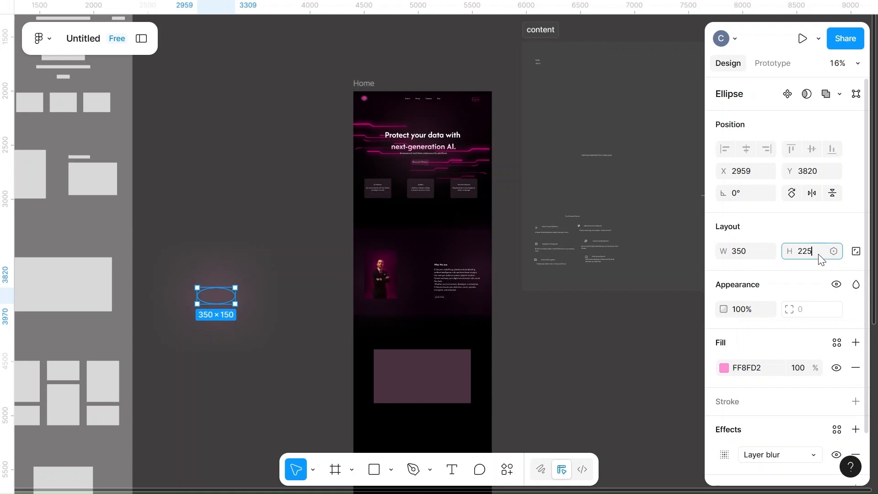
left_click(566, 366)
Step: Try the blurred ellipse as a glow over the 900 × 500 rectangle and move it back outside the Home frame
left_click_drag(216, 301, 422, 382)
scroll(422, 382, "up", 5)
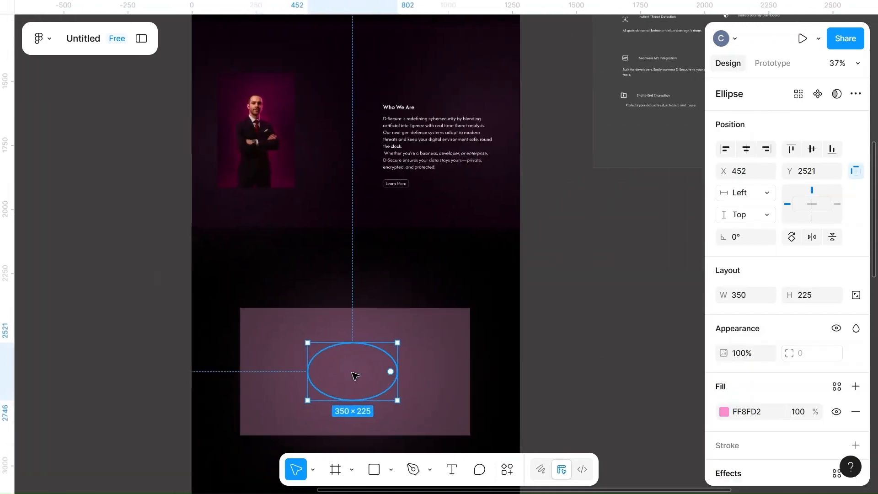
left_click_drag(352, 372, 136, 364)
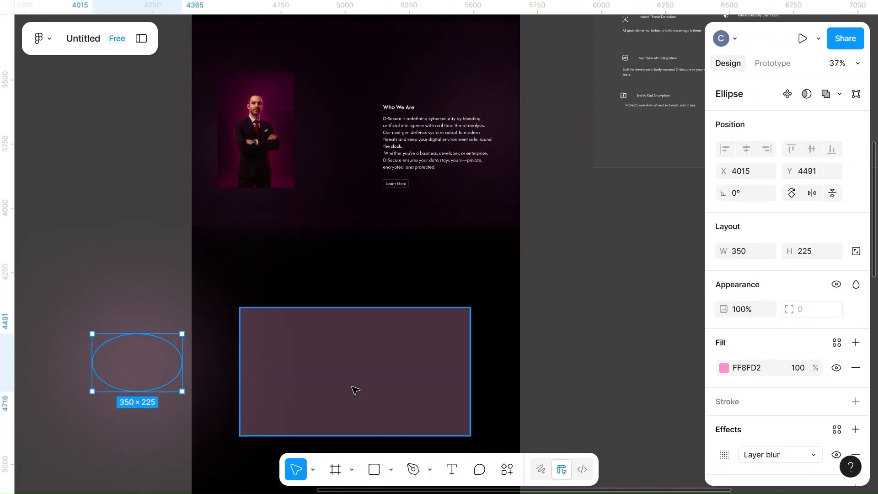
Step: Move the 900 × 500 rectangle further down the Home frame and place the blurred ellipse in the empty space below Who We Are
left_click(352, 388)
scroll(351, 387, "down", 1)
scroll(351, 387, "down", 3)
scroll(352, 387, "down", 2)
left_click_drag(360, 297, 351, 395)
left_click_drag(227, 304, 353, 312)
Step: Resize the blurred ellipse to 400 wide and 250 high
left_click(745, 294)
type("400")
left_click(808, 294)
type("250")
left_click(558, 317)
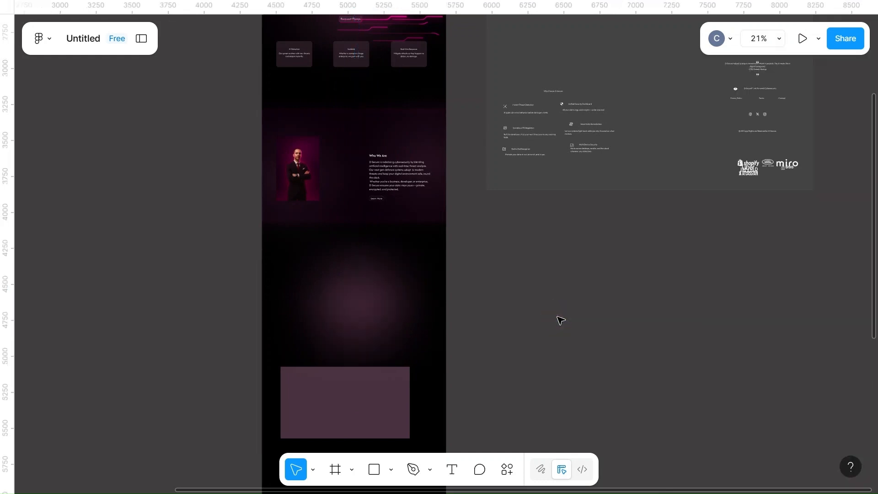
Step: Nudge the blurred ellipse toward the middle of the Home frame and place the 900 × 500 rectangle over it
mouse_move(364, 307)
left_mouse_down()
mouse_move(342, 304)
mouse_move(351, 304)
left_mouse_up()
left_click(492, 346)
scroll(496, 349, "down", 3)
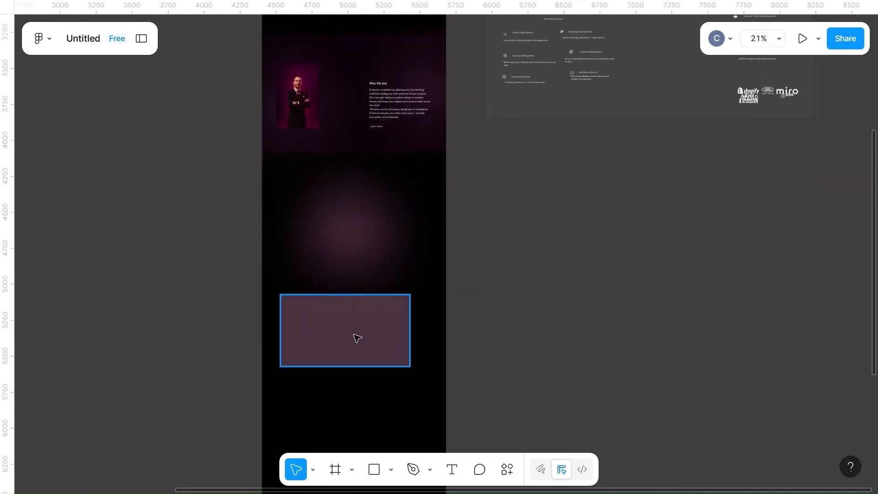
left_click(355, 338)
left_click_drag(355, 338, 375, 223)
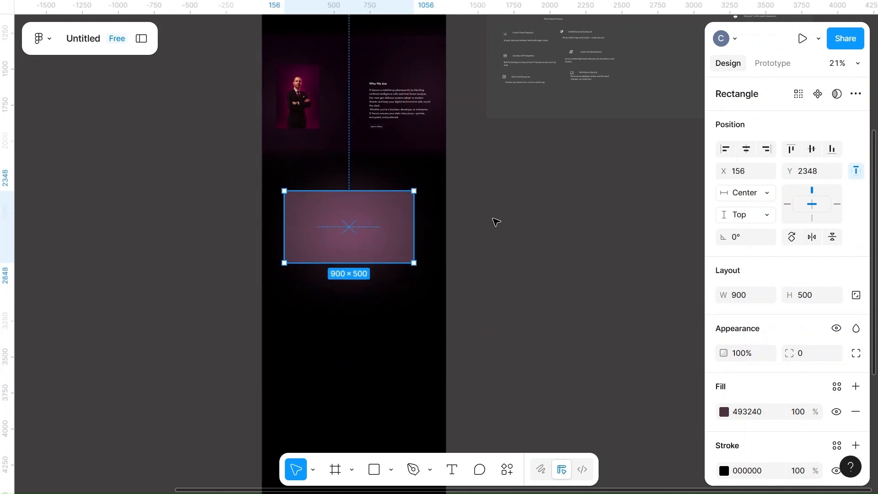
left_click(516, 226)
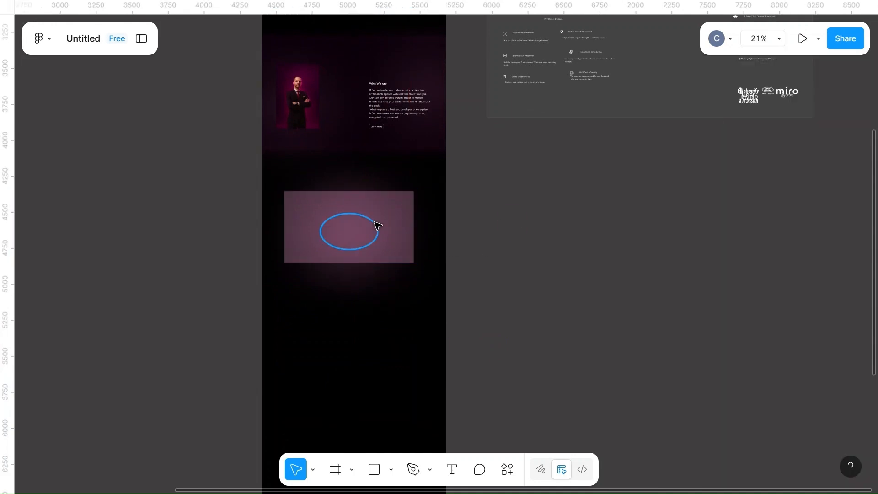
Step: Center the blurred ellipse and the rectangle horizontally in the Home frame, with the rectangle over the glow at Y 2380
scroll(552, 260, "up", 3)
left_click_drag(344, 194, 345, 399)
left_click(304, 219)
left_click(747, 149)
left_click(317, 341)
left_click_drag(295, 343, 297, 212)
left_click(747, 150)
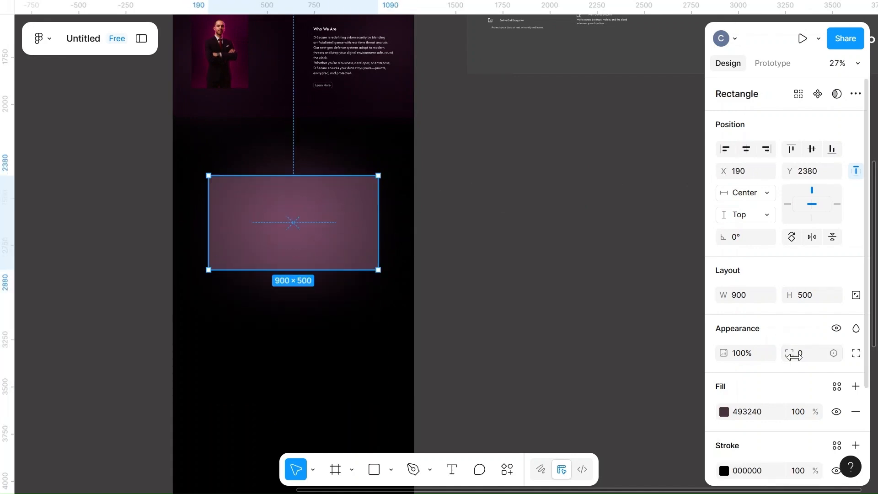
Step: Set the rectangle's fill opacity to 35% and nudge the rectangle to Y 2384
scroll(786, 361, "down", 2)
left_click(801, 366)
key("BackSpace")
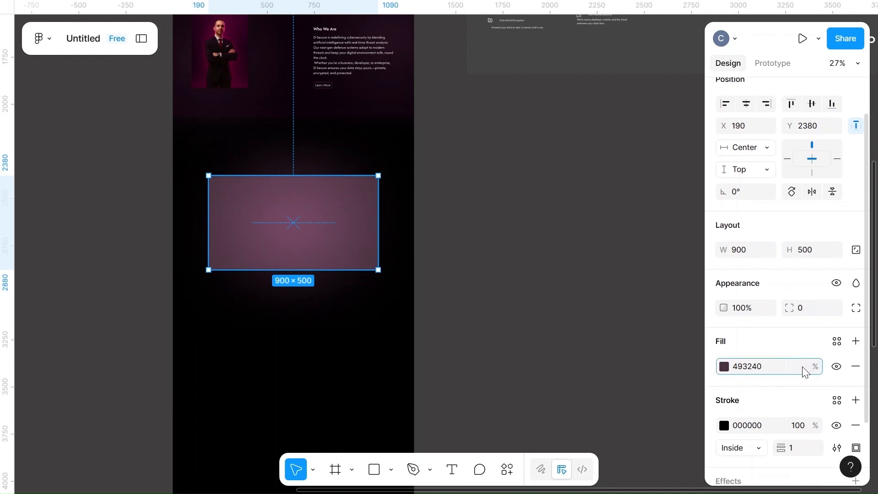
left_click(572, 361)
left_click(356, 192)
left_click_drag(349, 198, 349, 198)
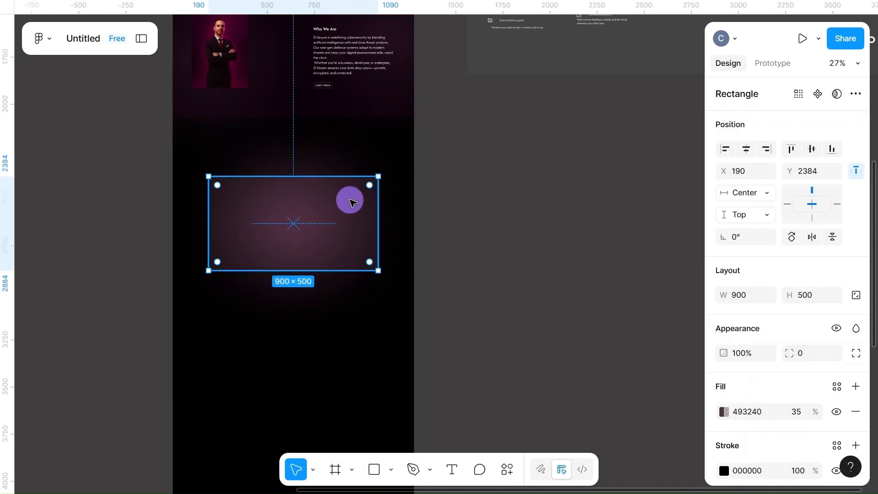
Step: Give the rectangle a uniform background blur effect of 20
scroll(784, 361, "down", 3)
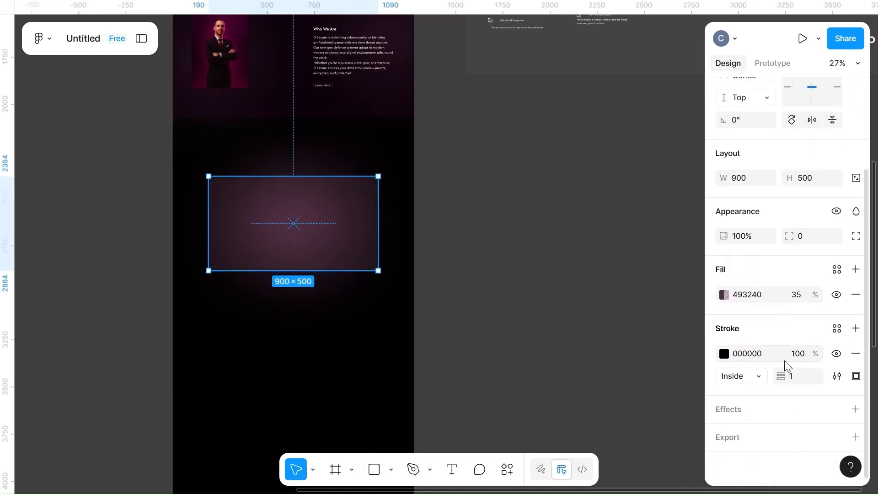
left_click(730, 410)
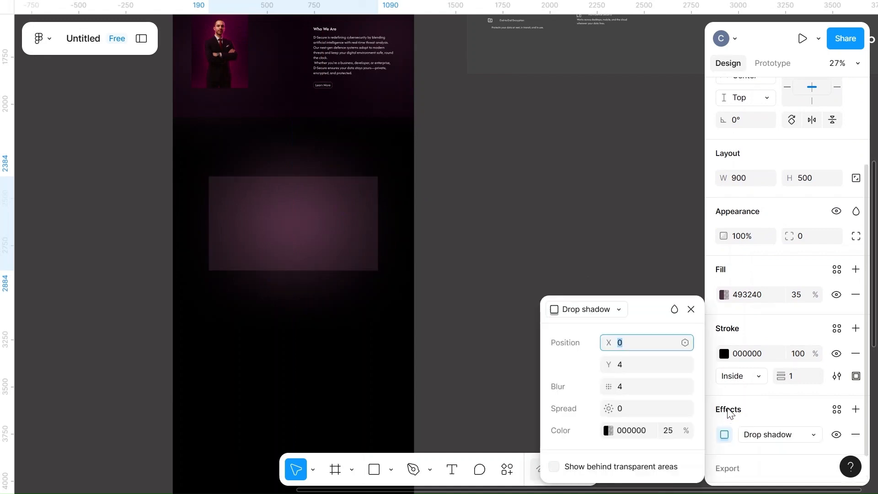
left_click(596, 310)
left_click(595, 343)
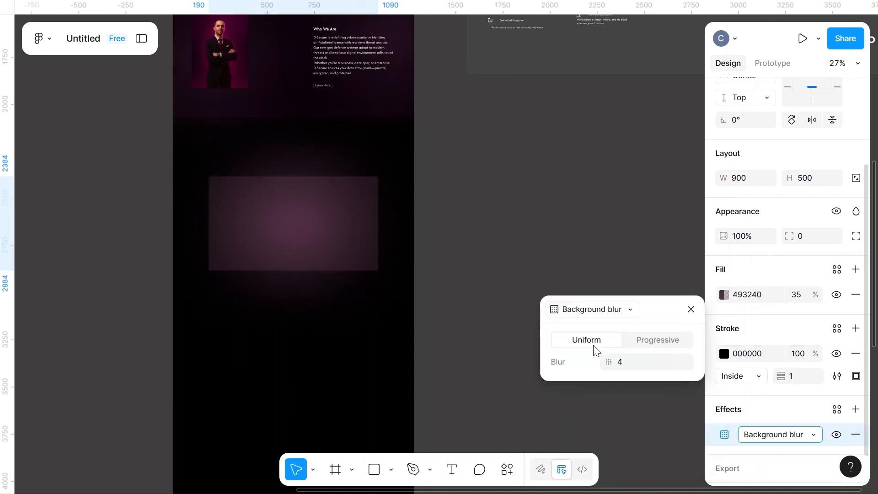
left_click(631, 361)
type("20")
left_click(530, 215)
Step: Set the rectangle's corner radius to 20
left_click(347, 201)
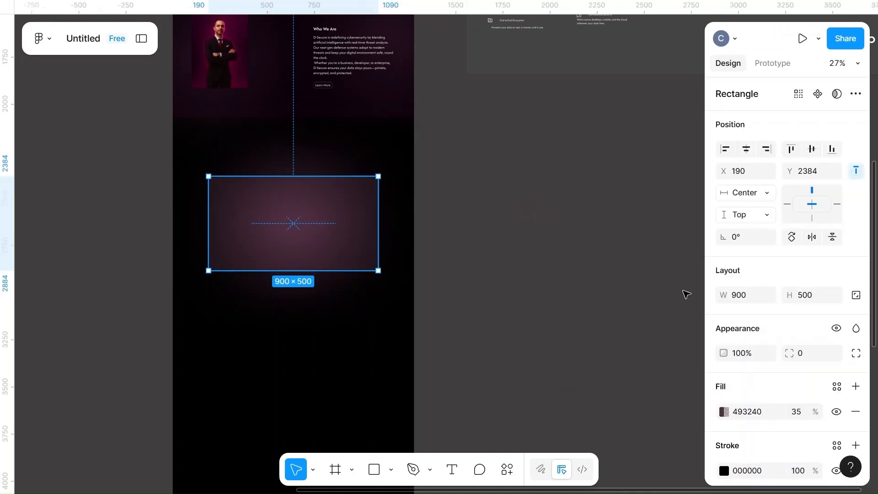
left_click(809, 361)
type("10")
left_click(579, 310)
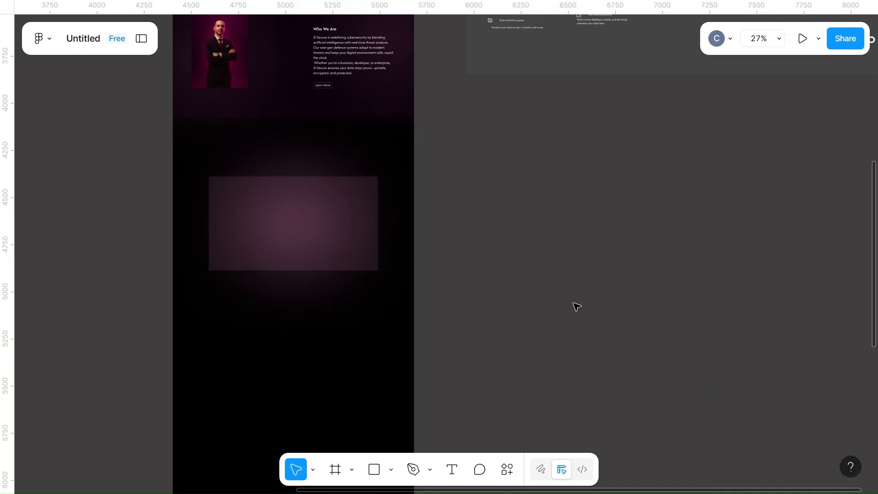
left_click(375, 222)
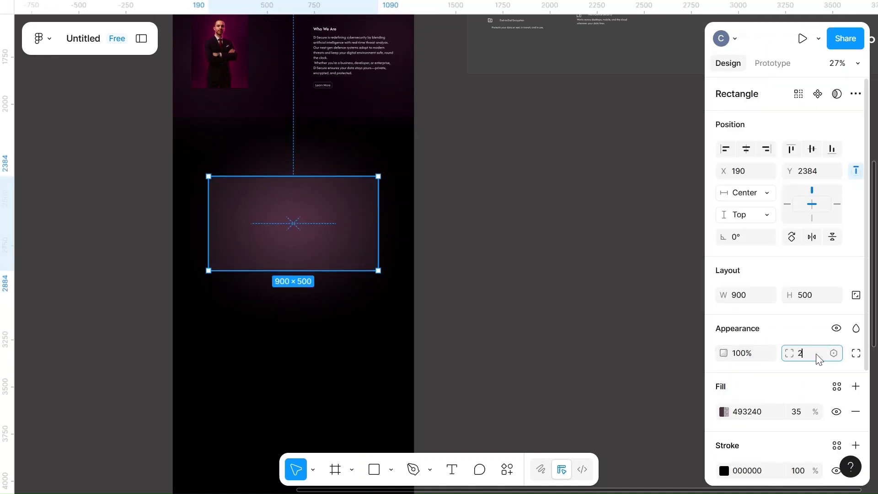
left_click(526, 323)
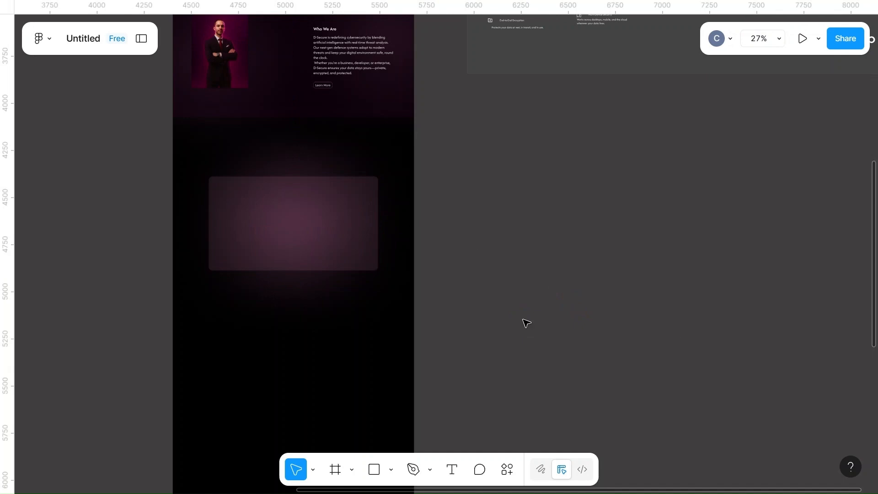
Step: Change the rectangle's stroke color to FF8FD2 and convert it to a linear gradient
left_click(343, 204)
scroll(737, 394, "down", 4)
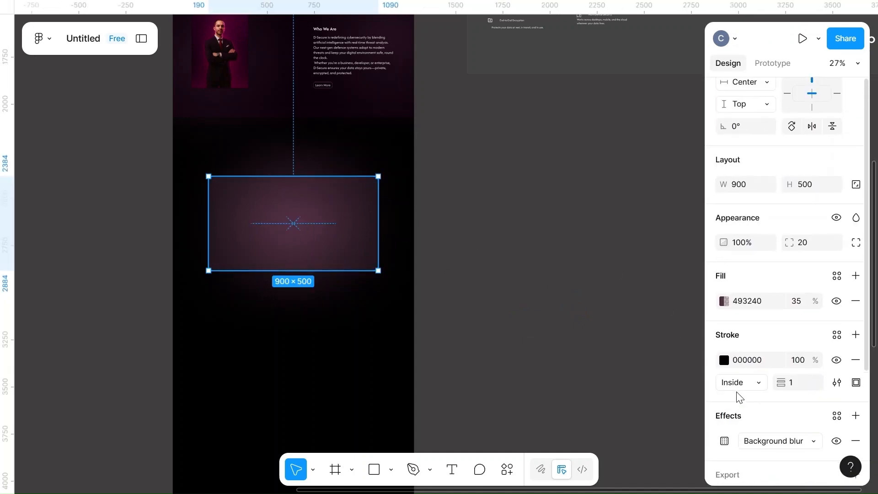
left_click(724, 342)
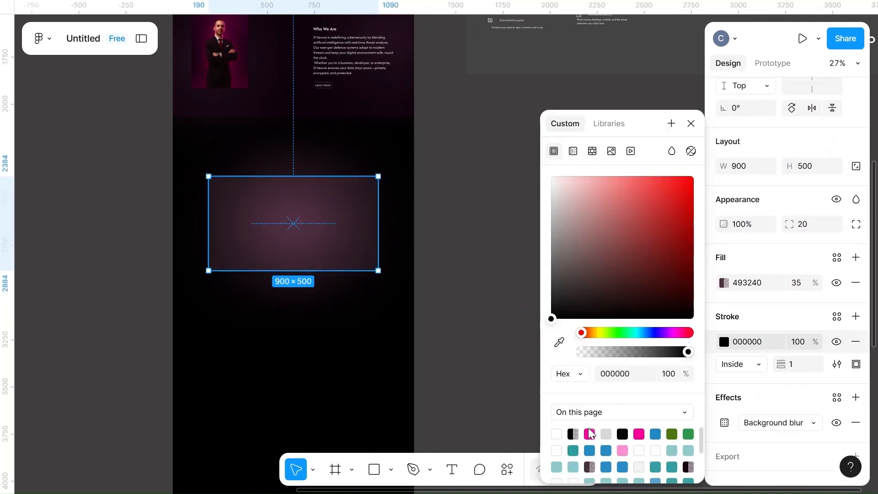
left_click(624, 450)
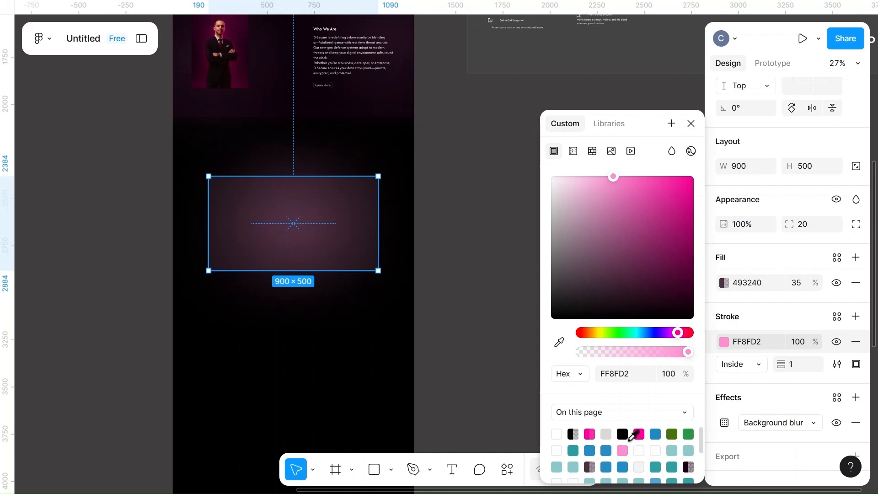
left_click(573, 153)
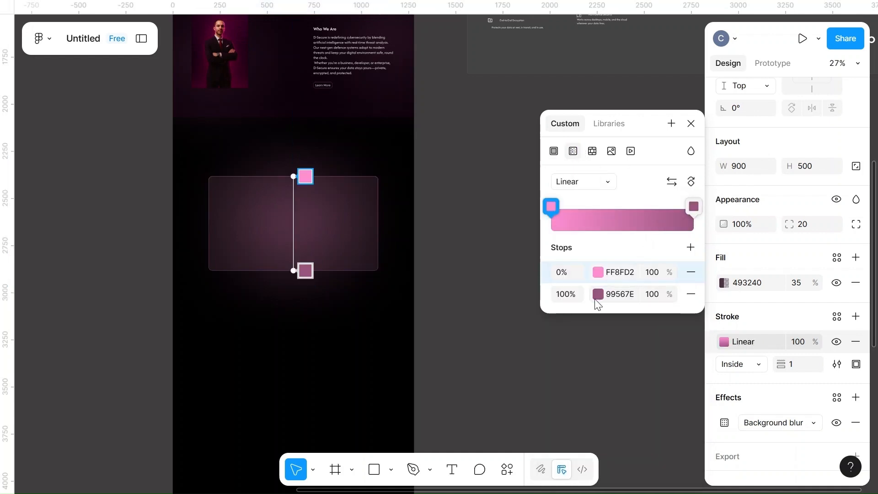
Step: Set the stroke gradient's end stop to FF0099 and slant the gradient diagonally from the panel's upper left to its lower right
left_click(625, 294)
left_click(625, 294)
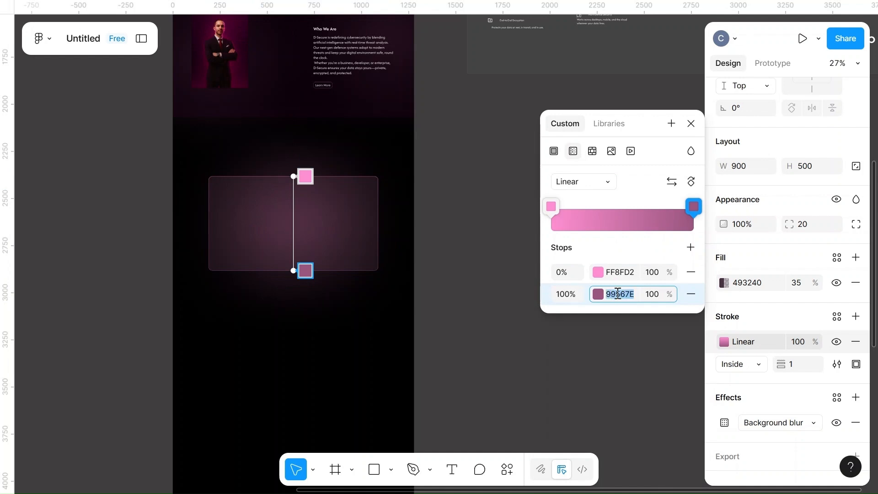
left_click(597, 300)
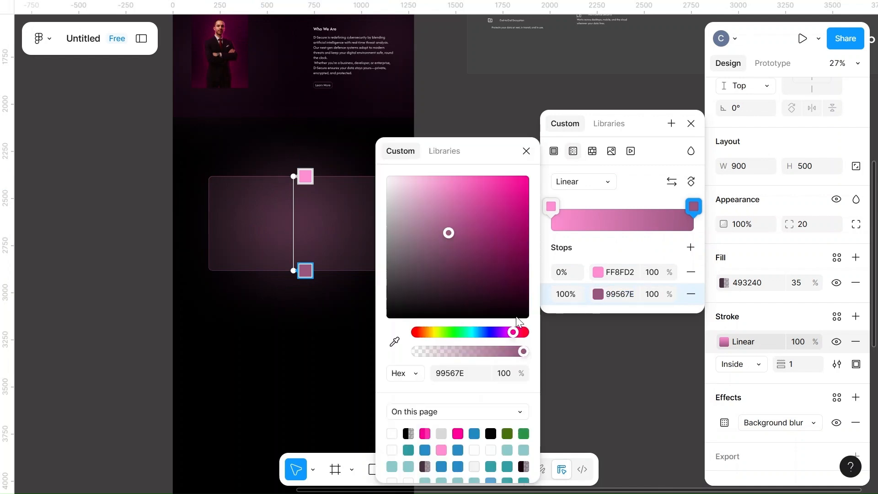
left_click(458, 432)
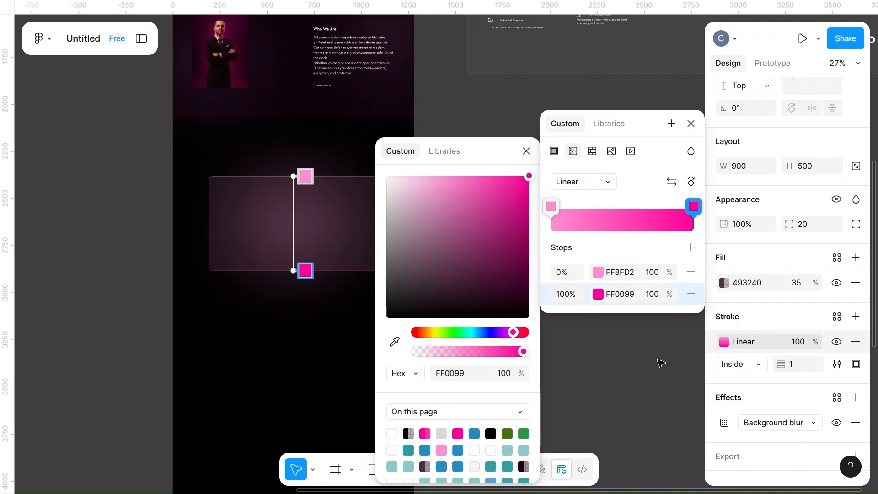
scroll(349, 329, "right", 3)
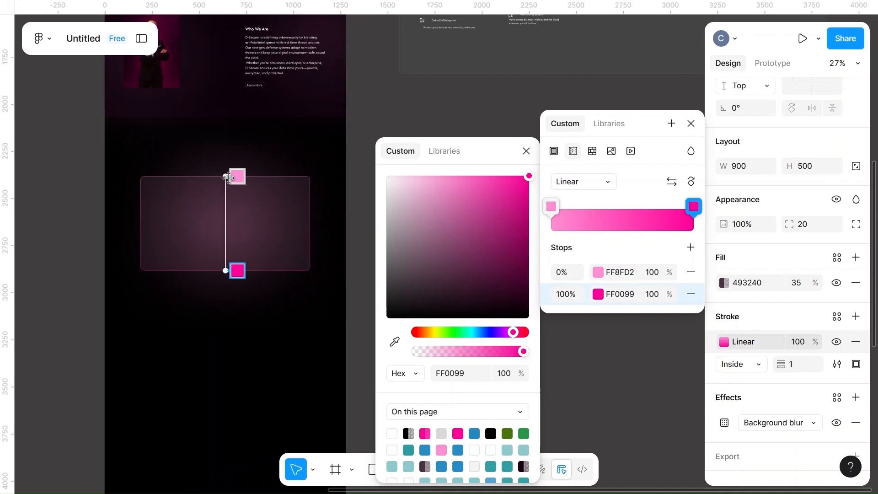
left_click_drag(226, 177, 190, 176)
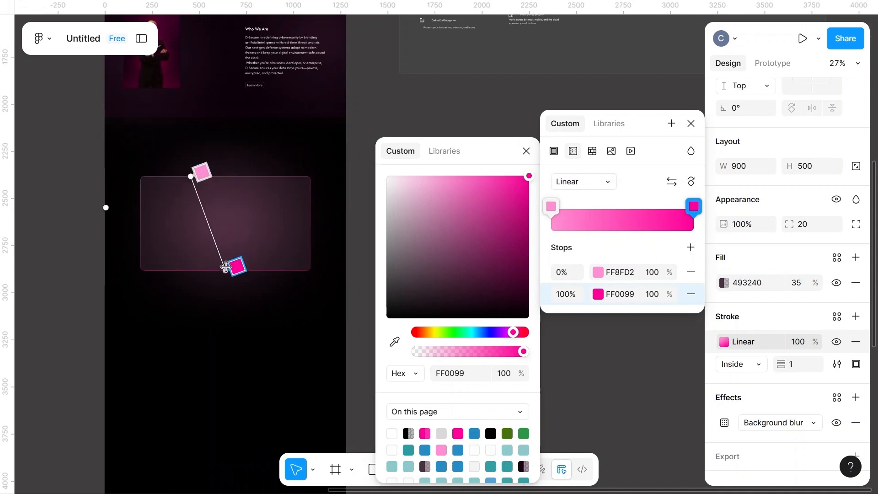
left_click_drag(229, 273, 257, 273)
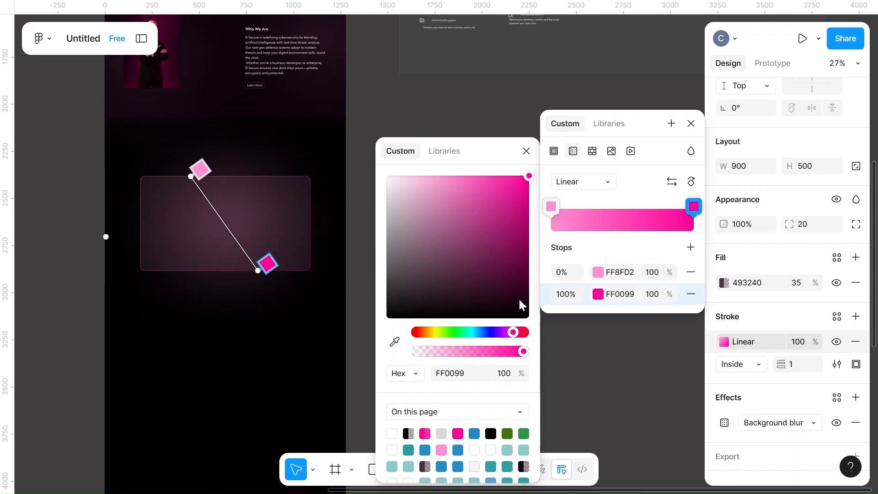
Step: Set the stroke gradient's stop opacities to 70% for FF8FD2 and 50% for FF0099
key("BackSpace")
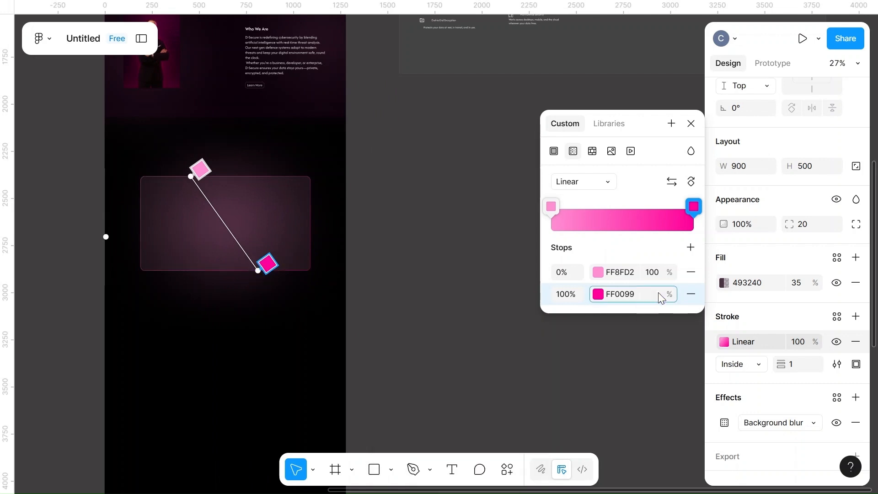
type("80")
key("Return")
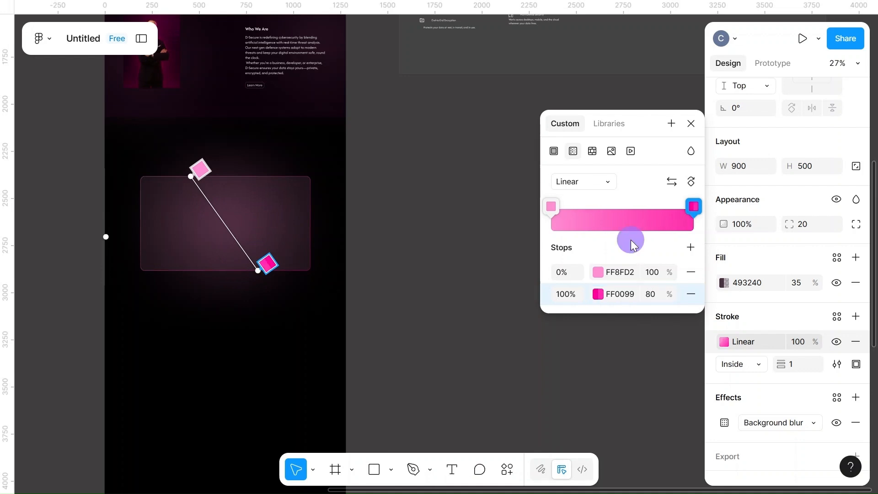
left_click(654, 272)
type("70")
left_click(628, 251)
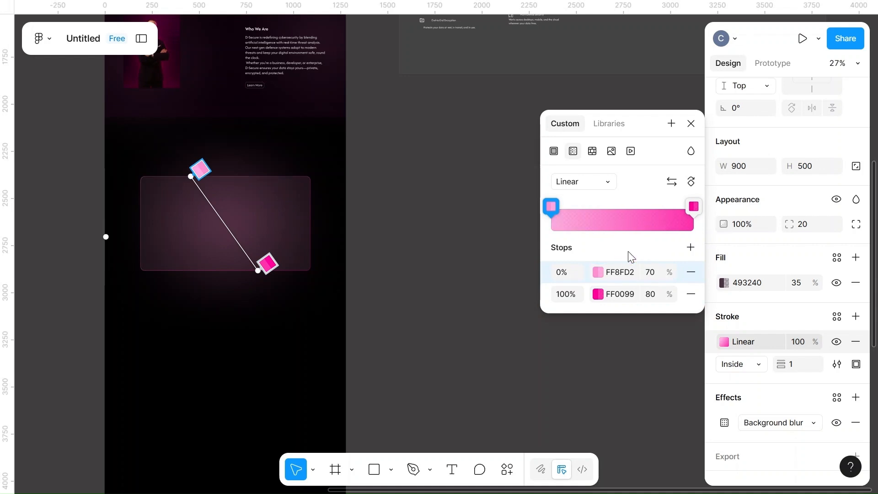
left_click(651, 295)
key("BackSpace")
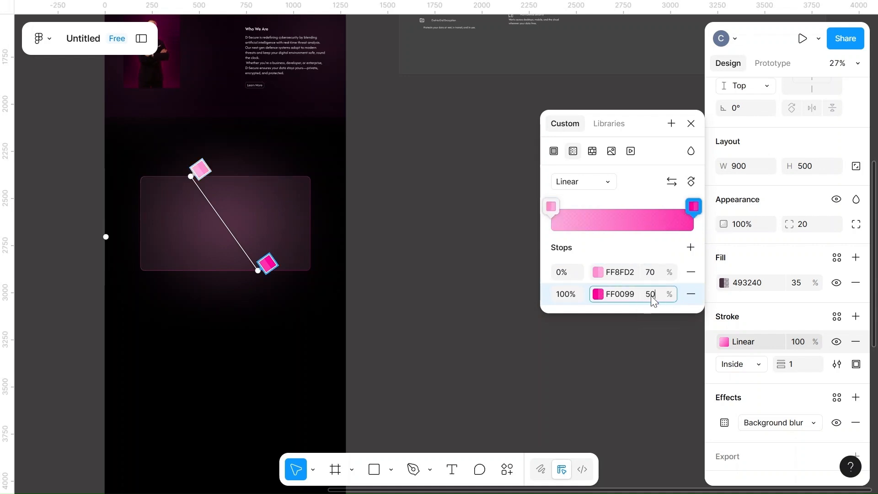
left_click(623, 245)
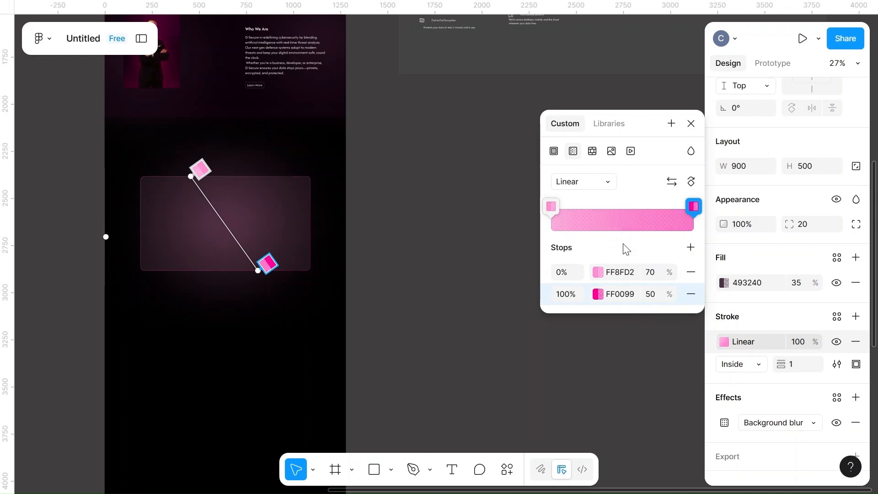
Step: Align the rectangle's stroke to Center and deselect the rectangle
left_click(756, 365)
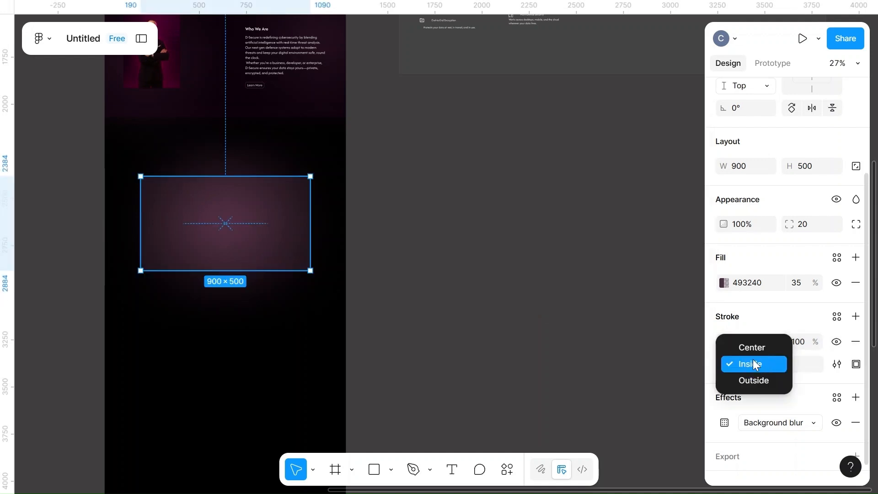
left_click(747, 347)
left_click(807, 365)
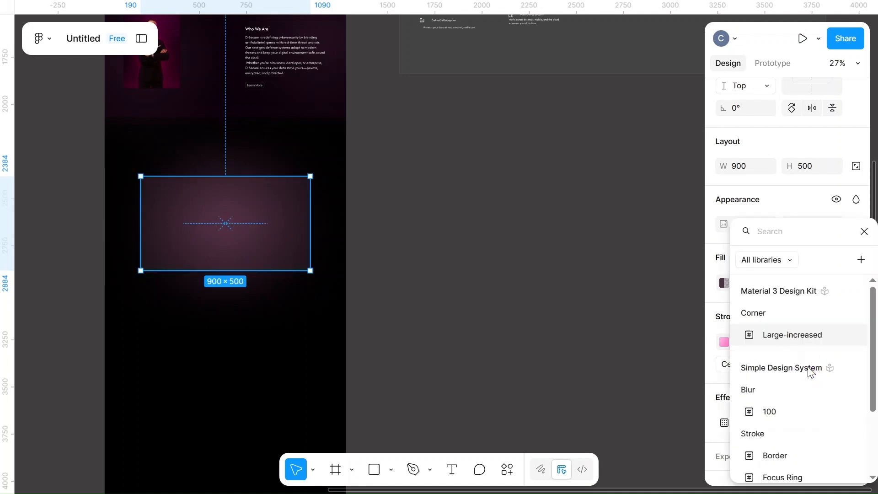
left_click(646, 355)
left_click(446, 291)
Step: Inspect the glowing panel up close and locate the Why Choose D-Secure content in the frame beside the page
scroll(447, 293, "up", 5)
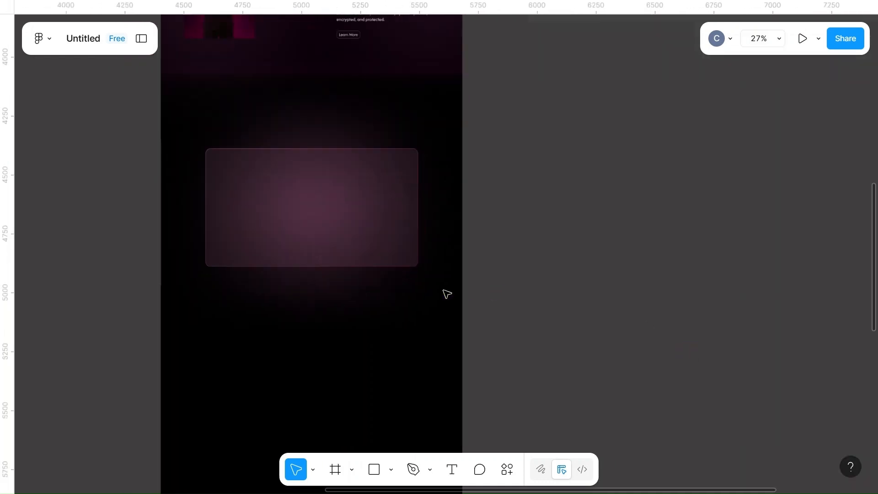
scroll(447, 294, "left", 3)
scroll(447, 294, "up", 2)
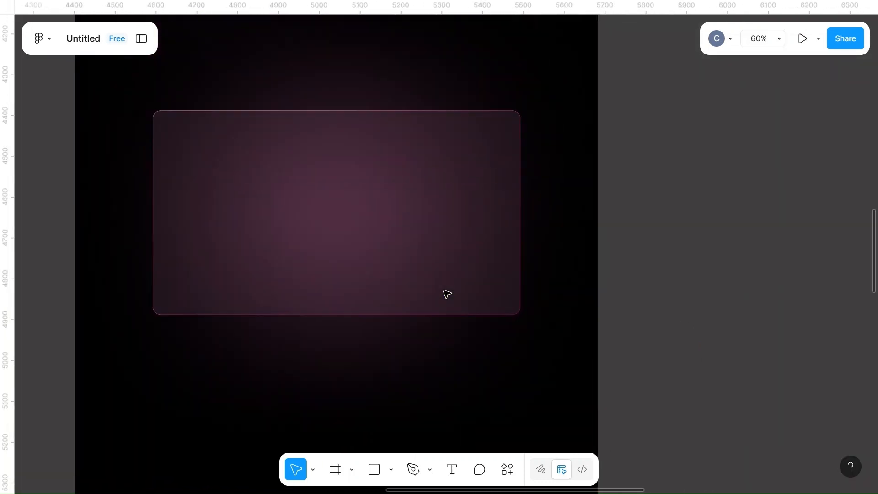
scroll(447, 294, "down", 3)
scroll(447, 294, "down", 2)
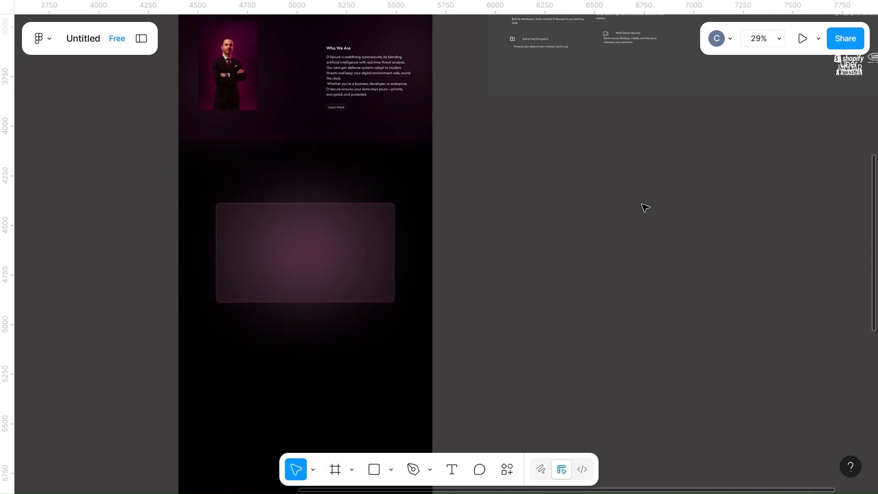
scroll(643, 206, "up", 7)
scroll(643, 206, "right", 3)
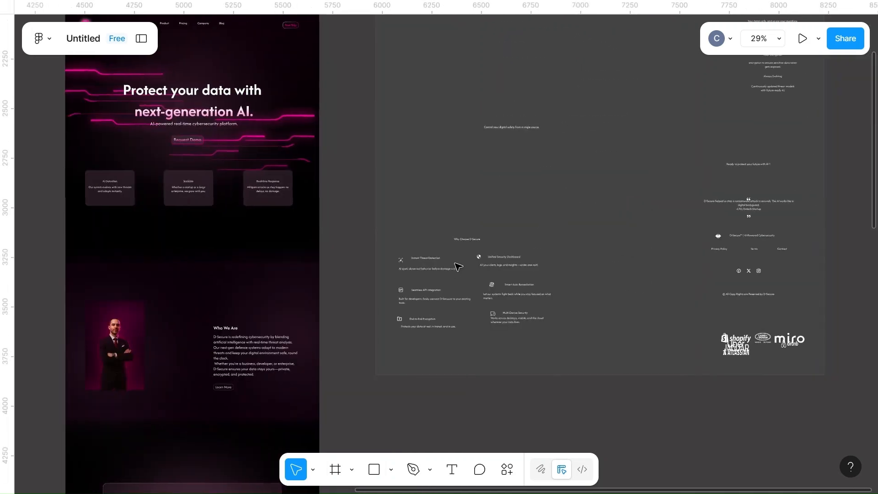
Step: Place the Why Choose D-Secure heading with its six feature icons and texts on the empty canvas beside the landing page
scroll(603, 237, "up", 5)
scroll(602, 237, "right", 4)
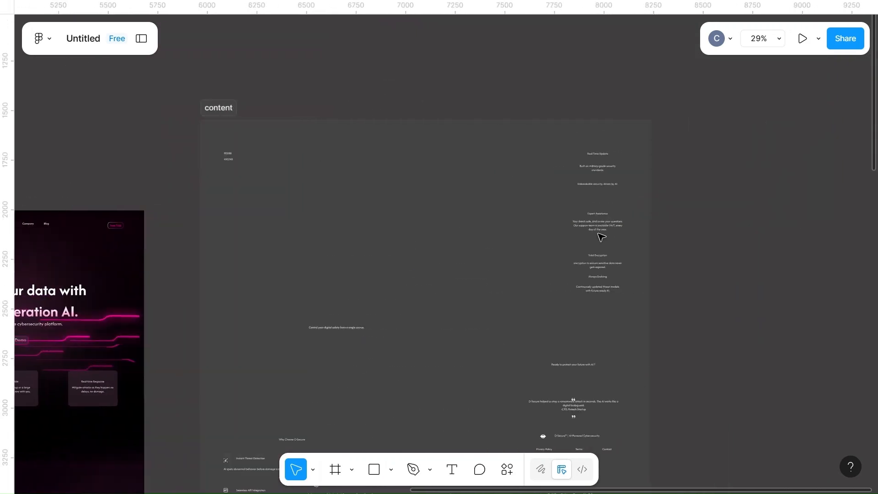
scroll(601, 237, "up", 2)
scroll(601, 237, "up", 2)
scroll(374, 302, "down", 7)
scroll(374, 302, "left", 5)
scroll(374, 302, "down", 4)
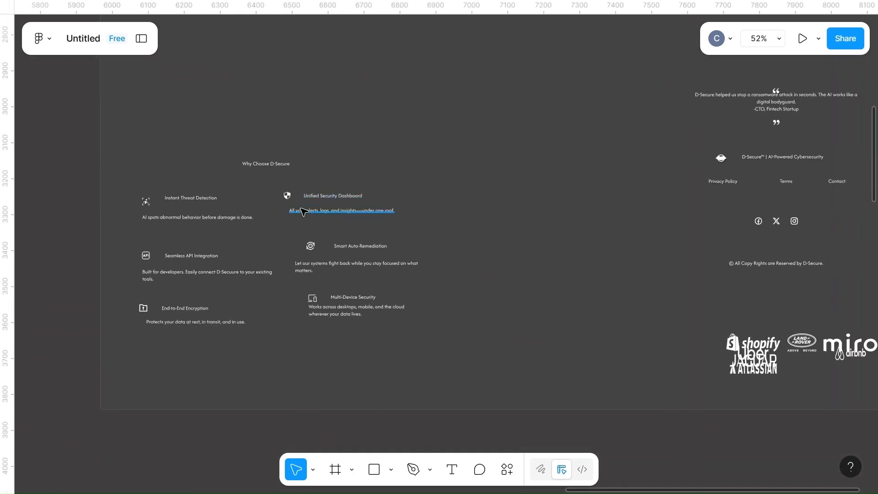
left_click_drag(136, 148, 394, 355)
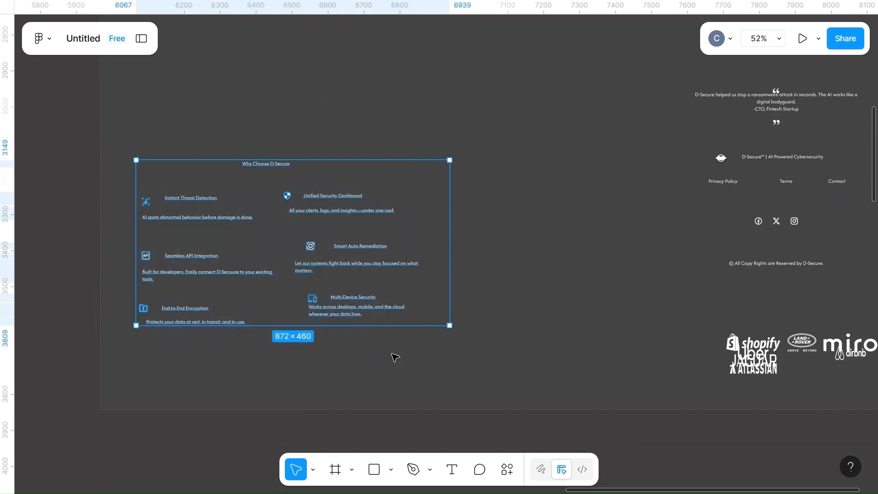
left_click_drag(110, 323, 41, 337)
right_click(174, 230)
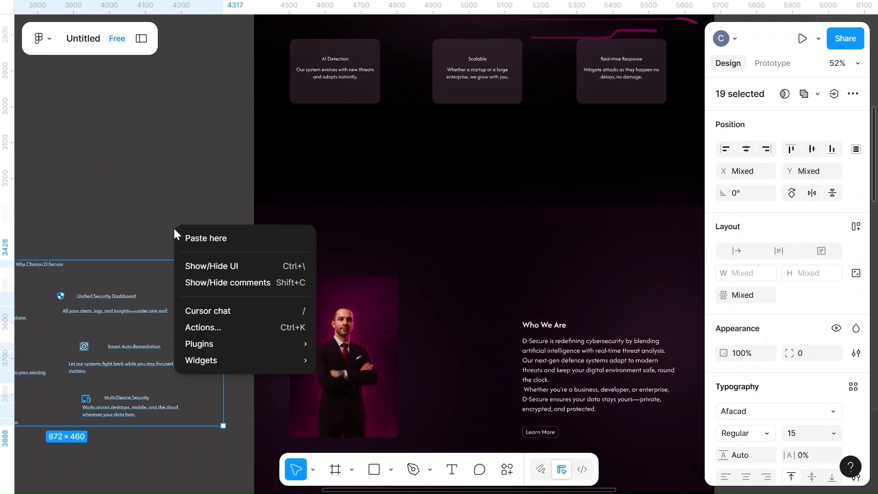
scroll(129, 227, "left", 1)
scroll(130, 227, "left", 10)
left_click(128, 224)
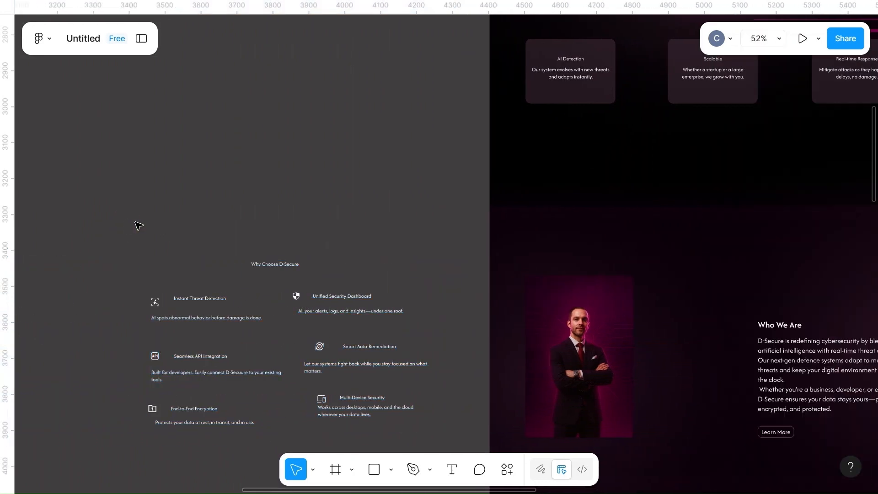
Step: Separate the Why Choose D-Secure heading and the second feature column by moving them up, with the column below the heading
left_click_drag(272, 261, 294, 103)
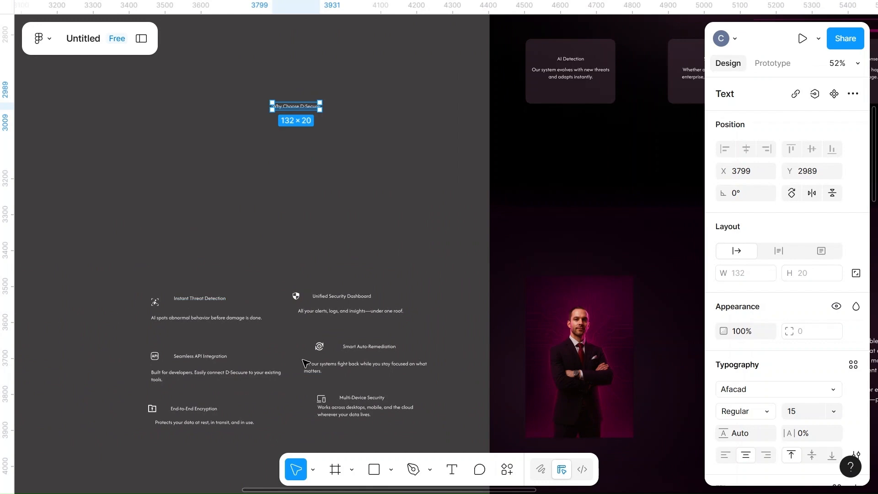
left_click(285, 262)
left_click_drag(285, 261, 374, 417)
left_click_drag(428, 325, 437, 187)
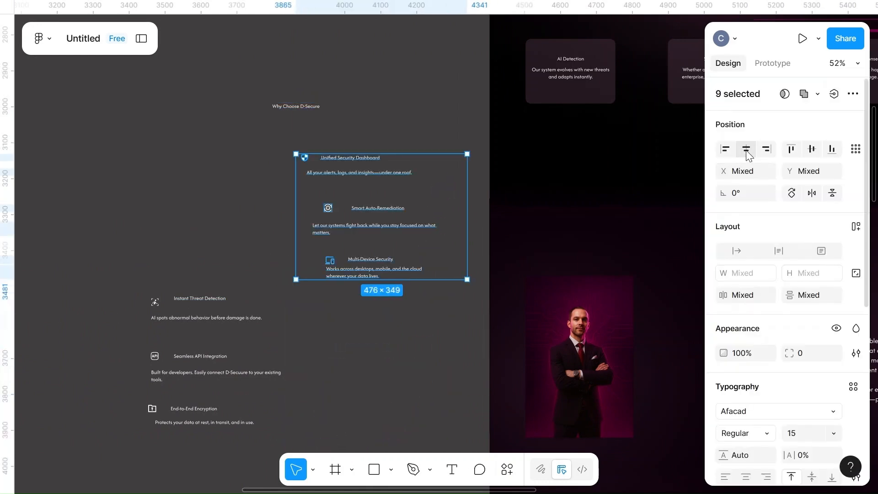
left_click(395, 320)
Step: Spread out the first feature column, moving the description texts away from the three icon and title pairs
scroll(162, 298, "down", 3)
left_click_drag(194, 310, 167, 348)
left_click_drag(208, 255, 333, 337)
left_click_drag(198, 203, 334, 234)
mouse_move(197, 247)
left_mouse_down()
mouse_move(304, 298)
mouse_move(184, 240)
mouse_move(193, 252)
left_mouse_up()
scroll(215, 335, "up", 5)
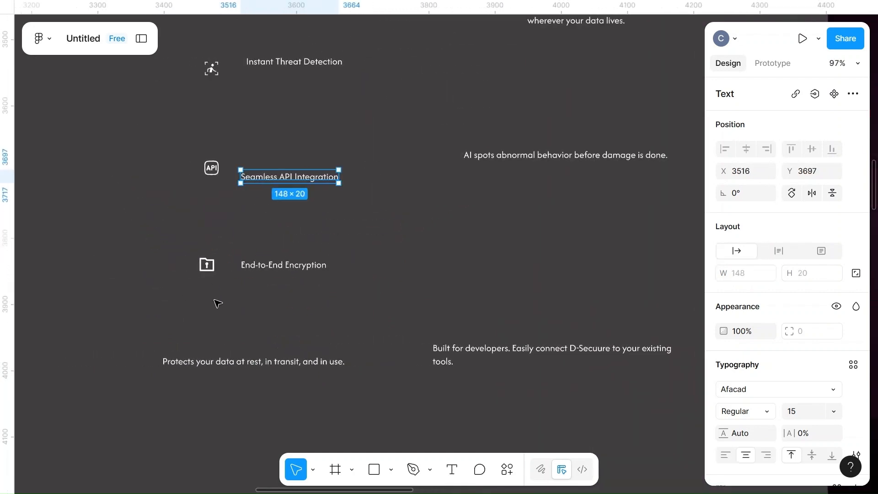
Step: Vertically center the End-to-End Encryption icon and title with each other and set their horizontal spacing to 35
left_click(211, 267)
left_click(275, 269, "shift")
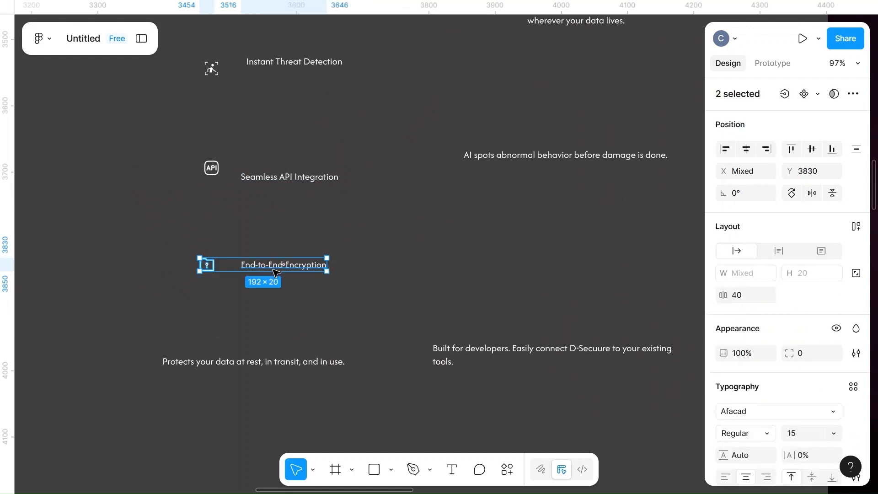
left_click(813, 149)
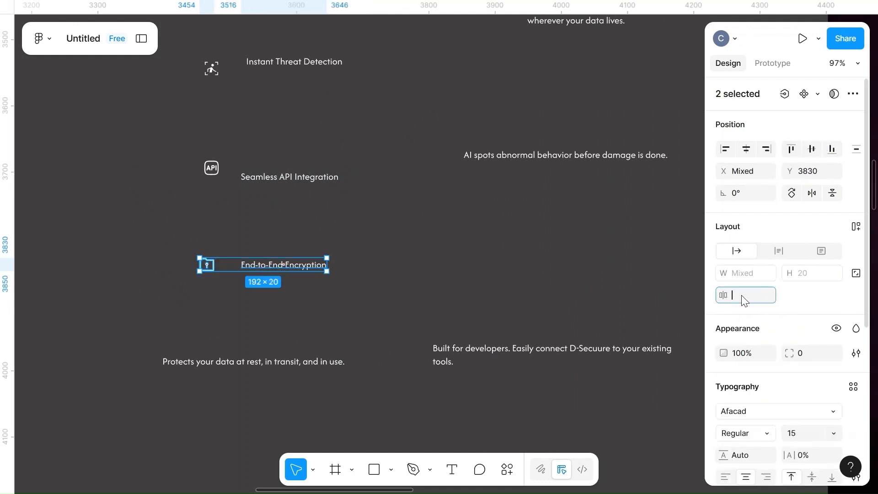
left_click(562, 287)
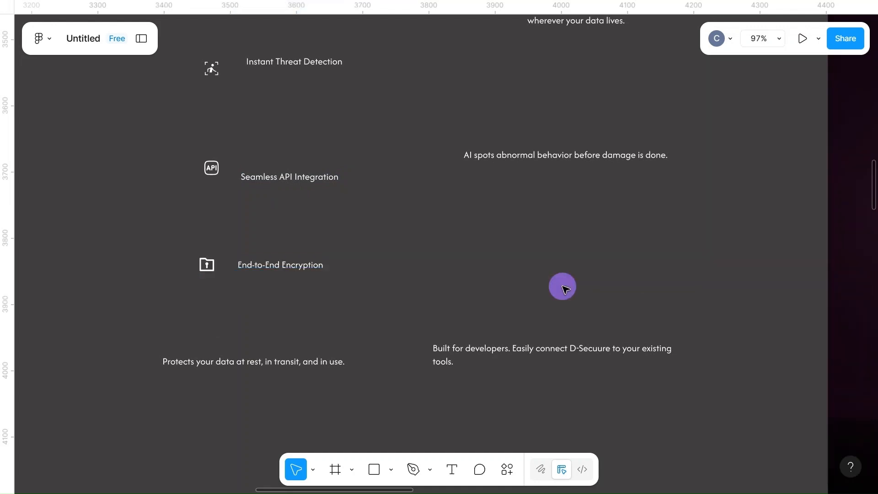
Step: Wrap the End-to-End Encryption icon and title in an auto layout frame
left_click(208, 266)
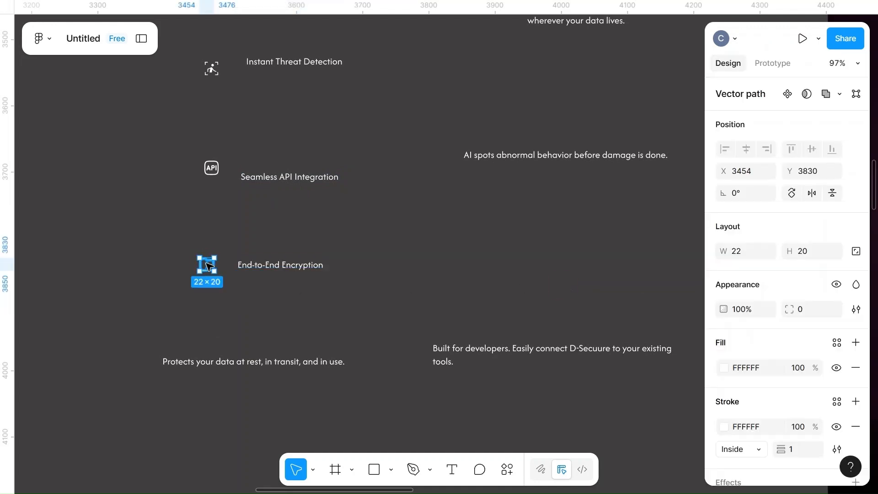
left_click(273, 266, "shift")
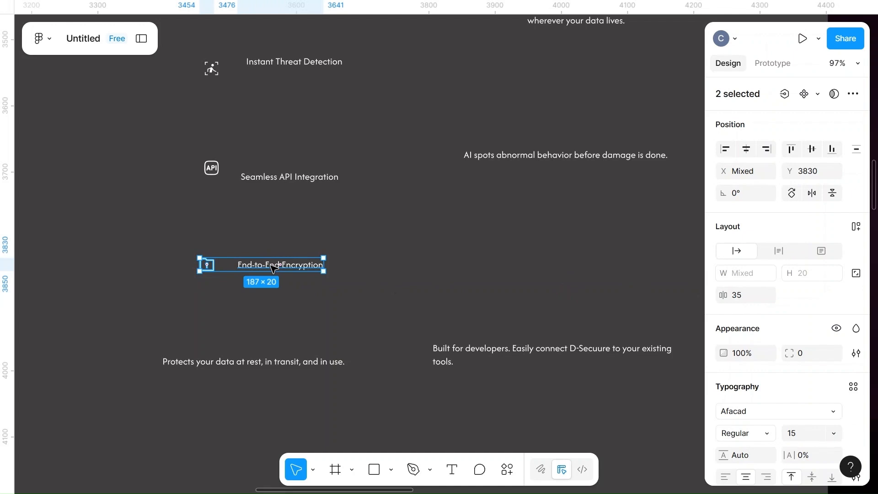
right_click(235, 263)
left_click(278, 289)
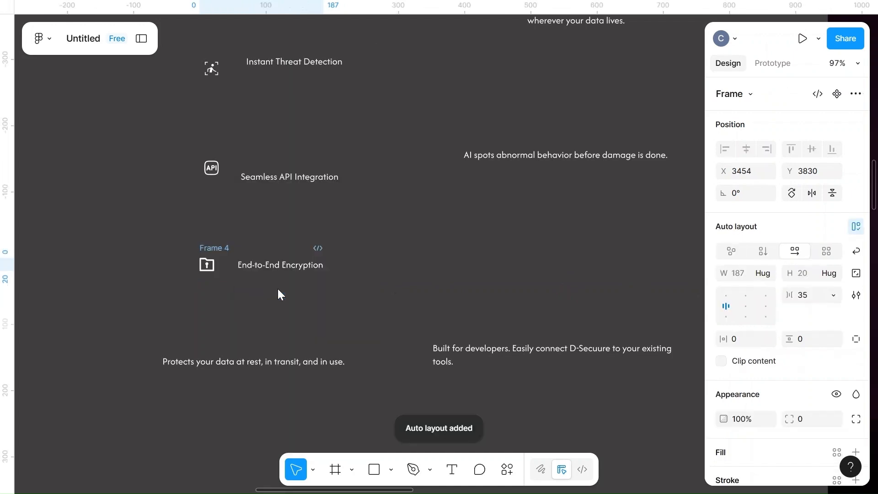
left_click(408, 309)
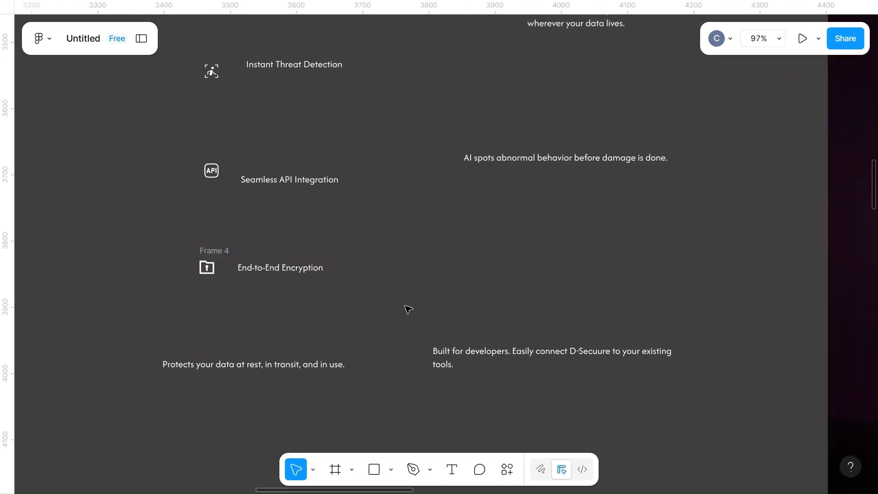
Step: Vertically center the API icon with the Seamless API Integration title and set their horizontal spacing to 35
scroll(294, 288, "up", 2)
left_click(211, 265)
left_click(266, 275, "shift")
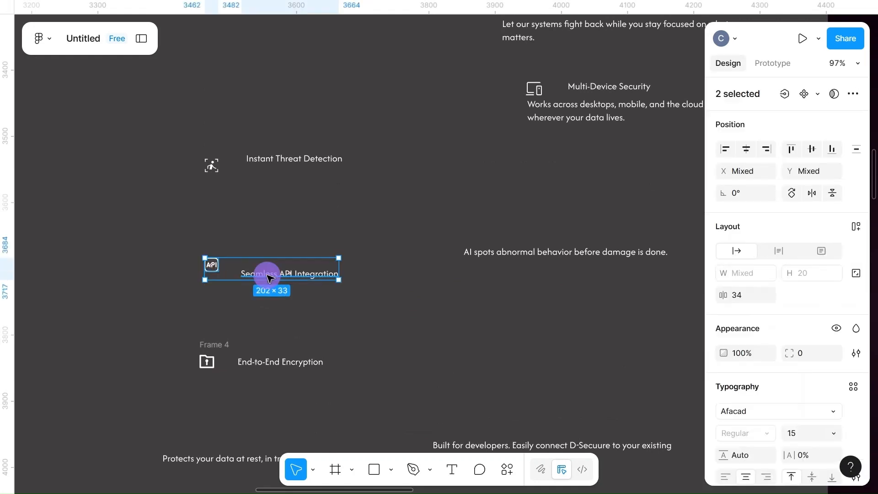
left_click(810, 149)
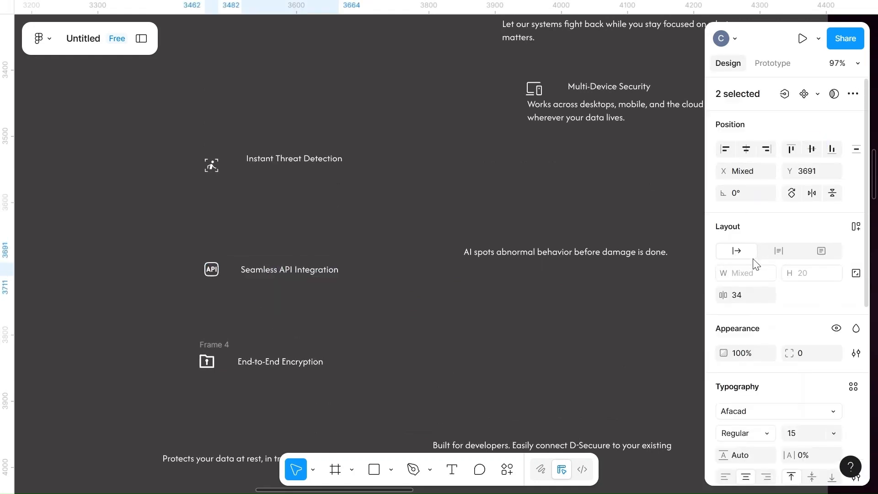
left_click(741, 295)
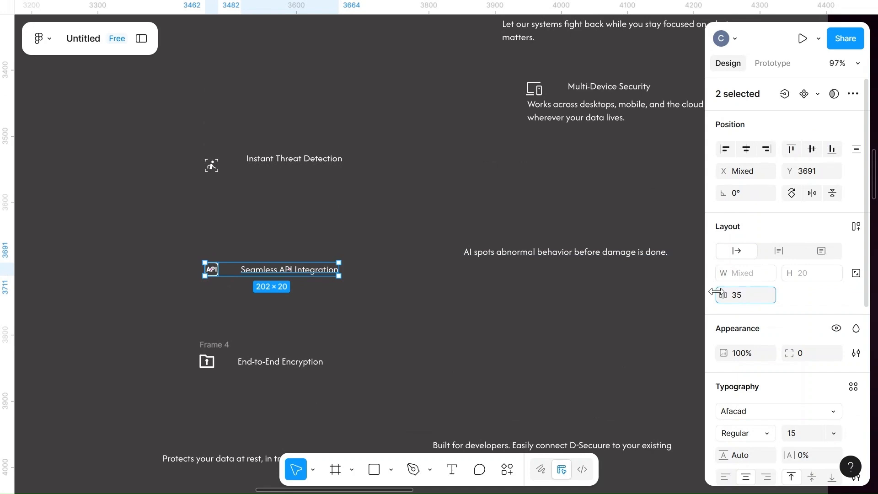
left_click(456, 325)
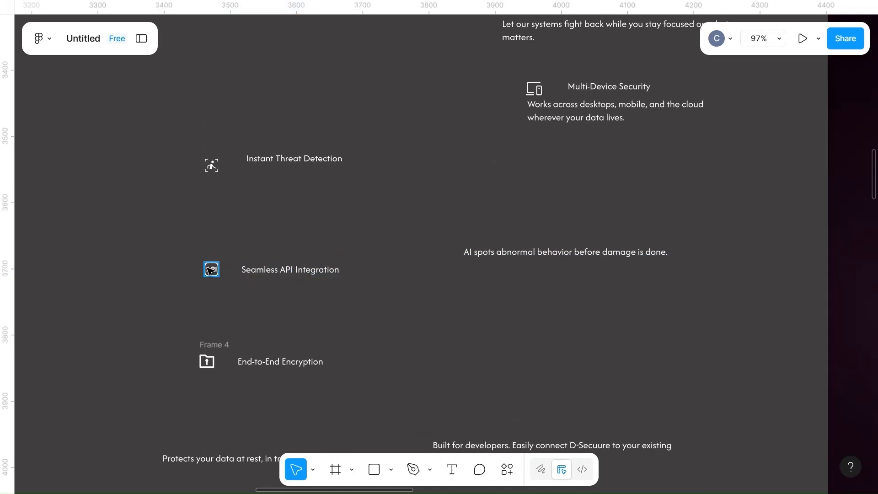
Step: Wrap the API icon and the Seamless API Integration title in an auto layout frame
left_click(263, 270)
left_click(211, 270, "shift")
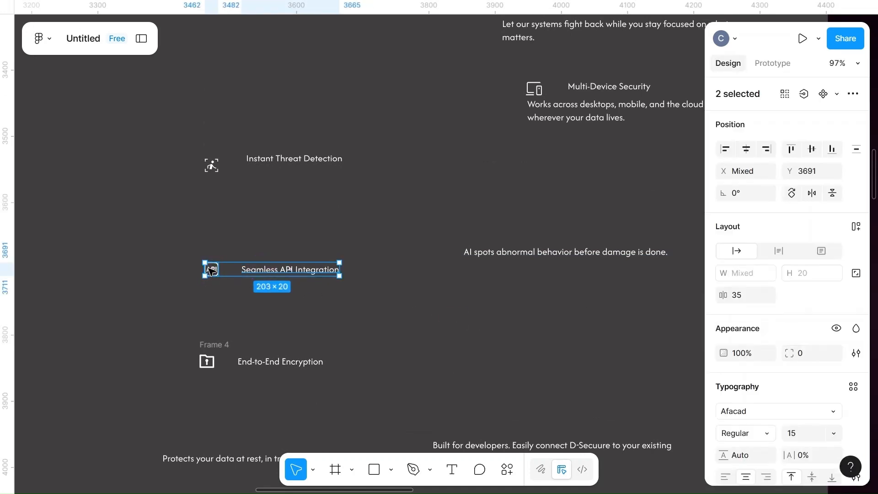
right_click(244, 270)
left_click(277, 306)
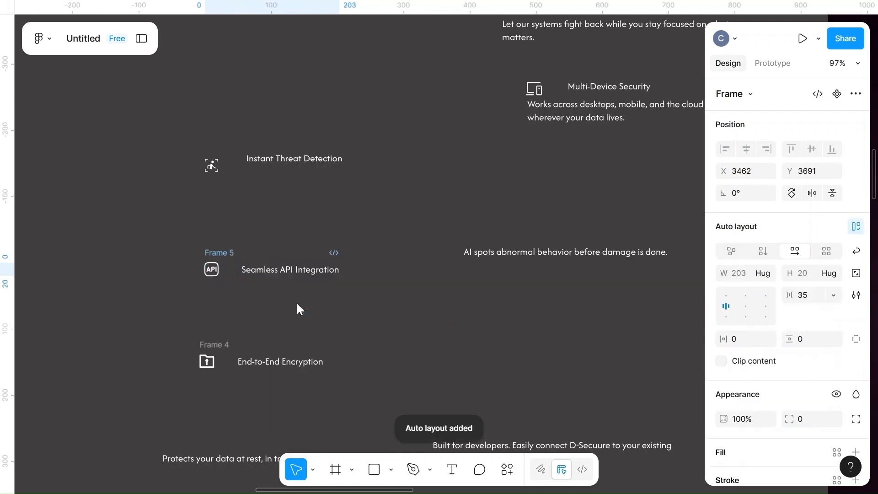
Step: Vertically center the Instant Threat Detection icon and title with each other and set their horizontal spacing to 35
left_click(212, 164)
left_click(278, 160, "shift")
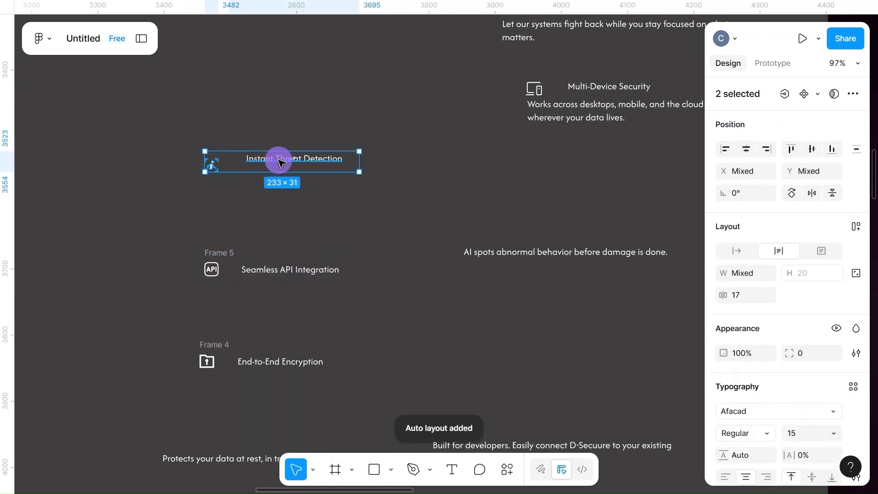
left_click(811, 154)
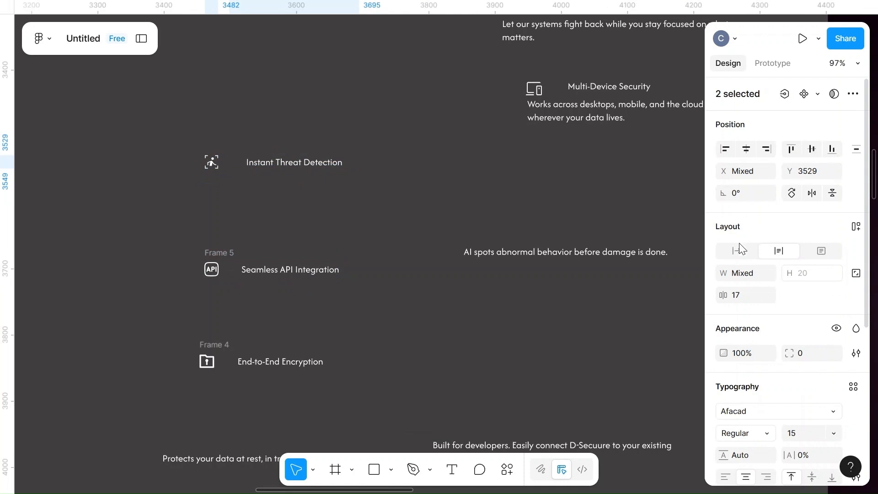
left_click(745, 294)
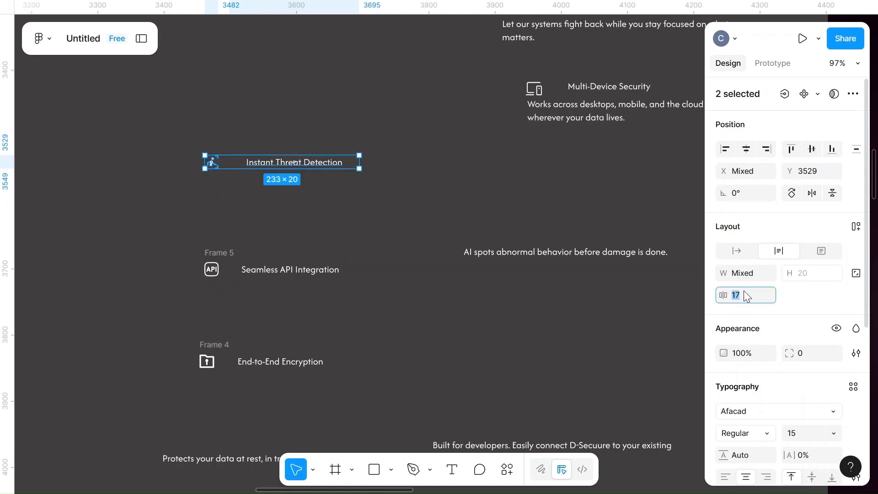
type("35")
left_click(371, 256)
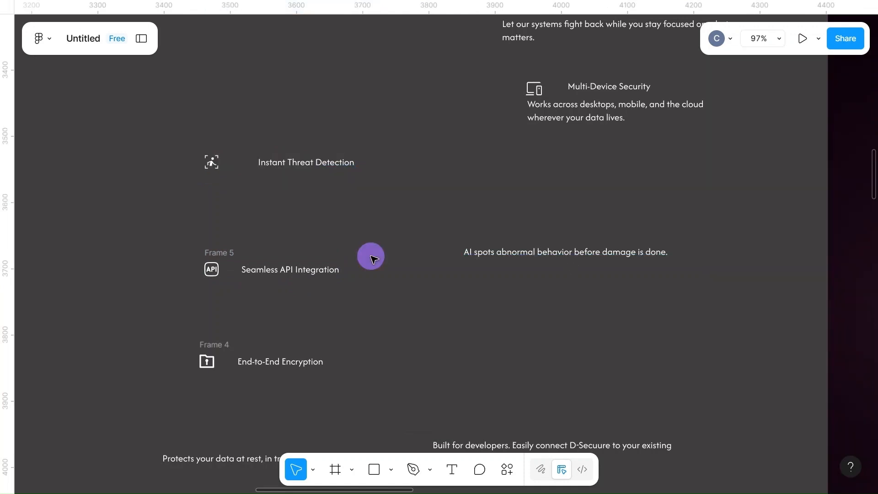
Step: Try moving the Instant Threat Detection title closer to its icon and check the spacing of the two auto layout rows
left_click(283, 170)
left_click_drag(304, 164, 283, 164)
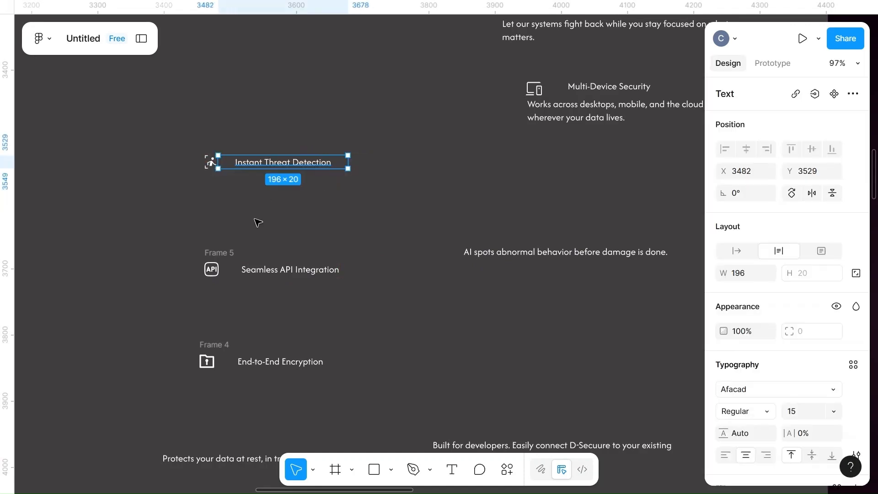
left_click(229, 365)
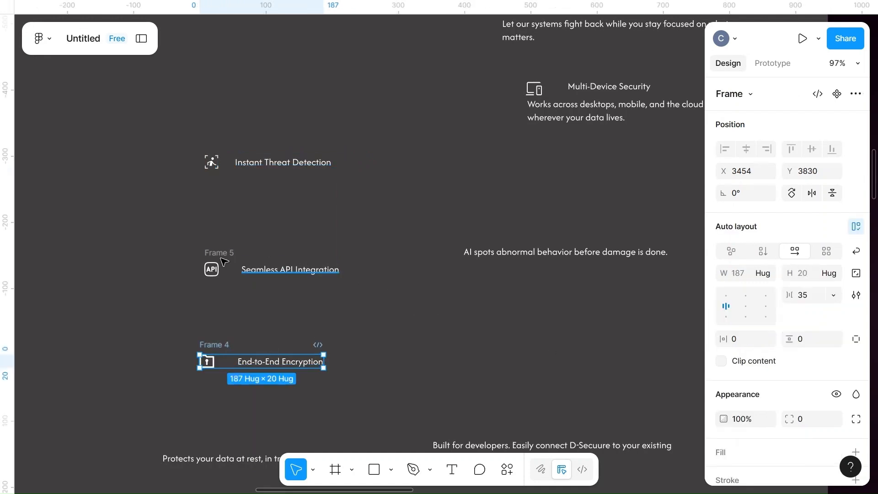
left_click(242, 267)
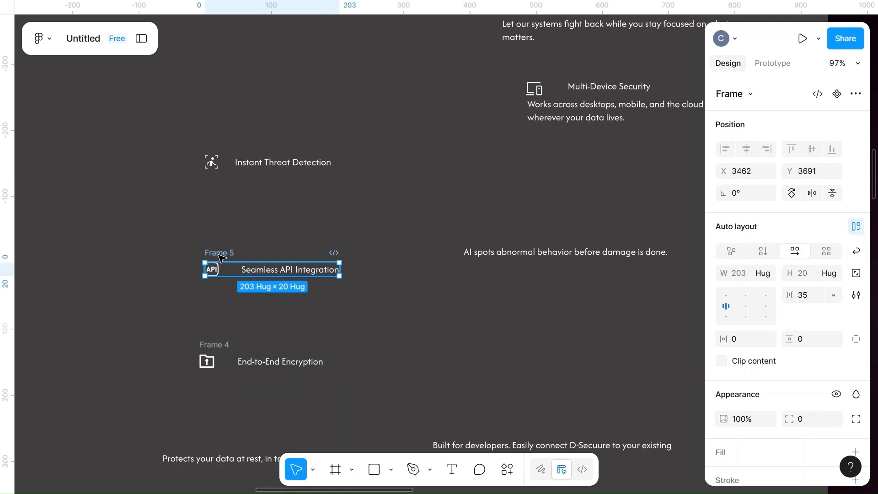
Step: Restore the spacing between the Instant Threat Detection icon and title to 35
left_click(212, 163)
left_click(259, 165, "shift")
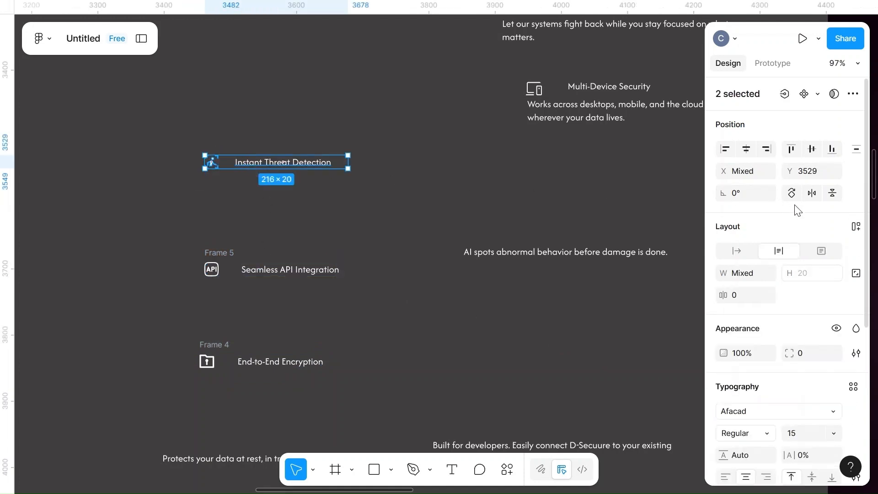
left_click(743, 298)
left_click(474, 325)
Step: Left-align the Instant Threat Detection title text within its text box
left_click(304, 164)
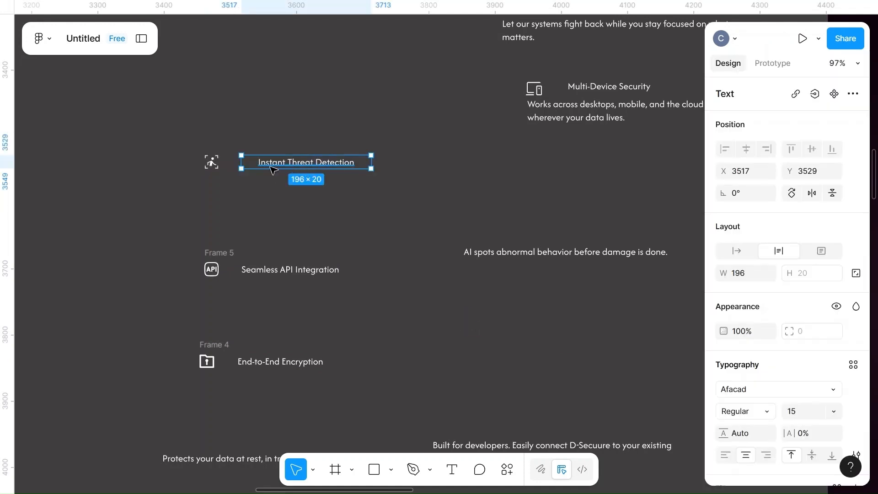
scroll(750, 366, "down", 1)
left_click(724, 434)
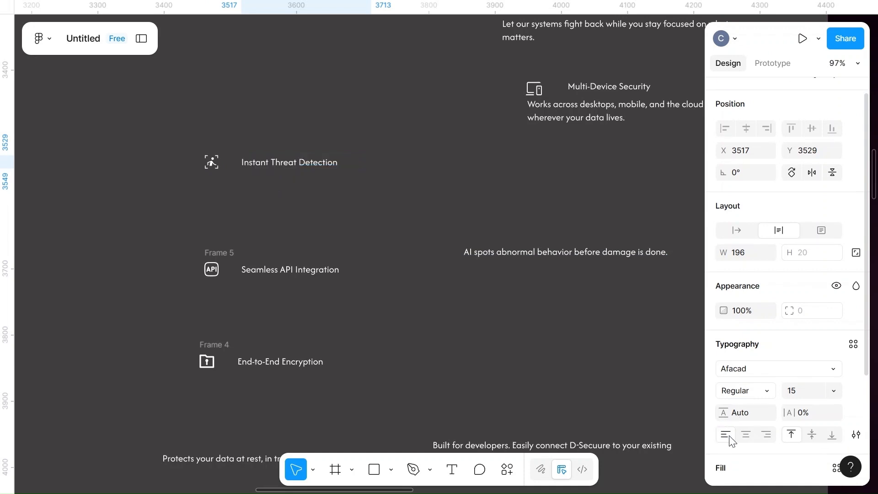
left_click(234, 181)
Step: Left-align the text of the Seamless API Integration and End-to-End Encryption titles inside their auto layout frames
double_click(287, 271)
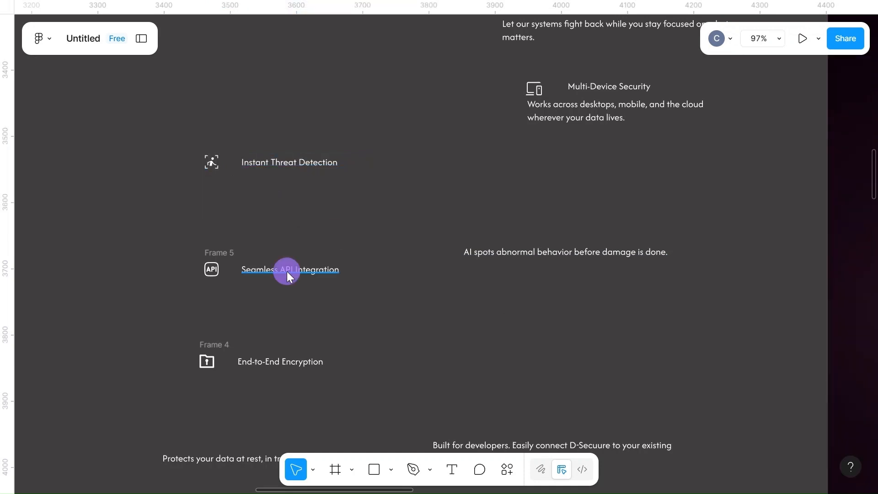
left_click(725, 454)
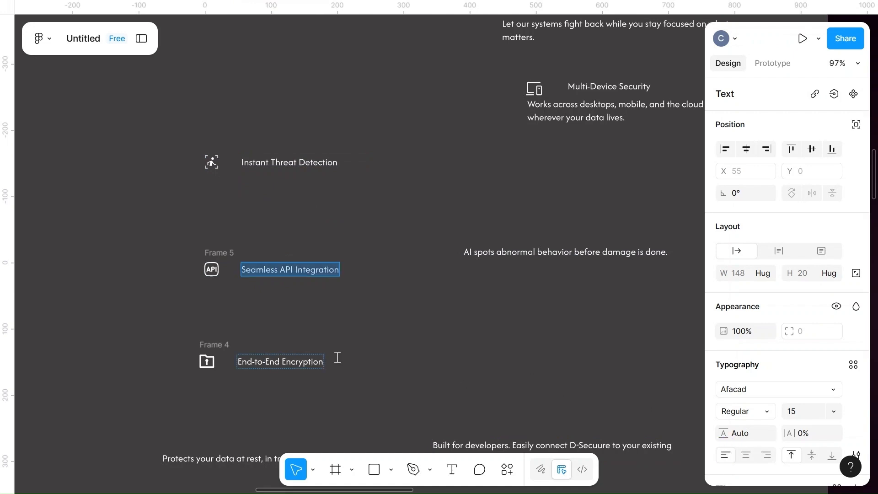
key("Escape")
double_click(280, 361)
left_click(724, 455)
key("Escape")
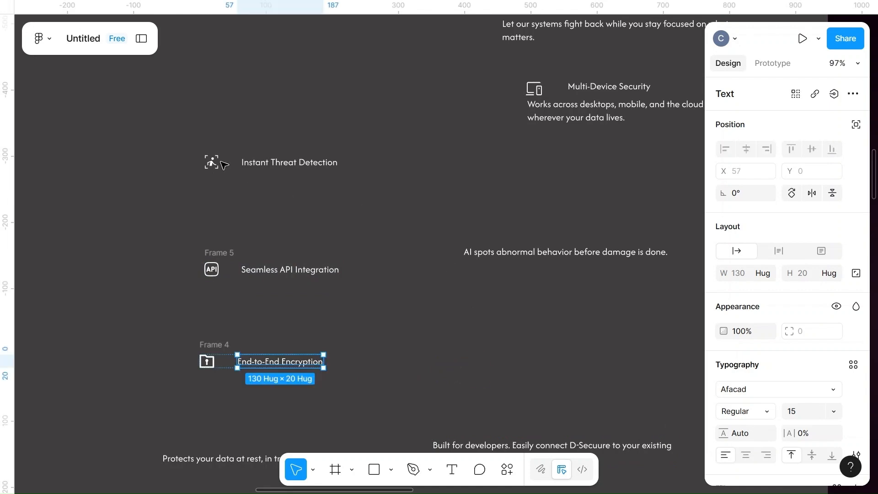
Step: Vertically centre the Instant Threat Detection icon and title and wrap them in a horizontal auto layout frame with Hug contents width
left_click(211, 160)
left_click(280, 161, "shift")
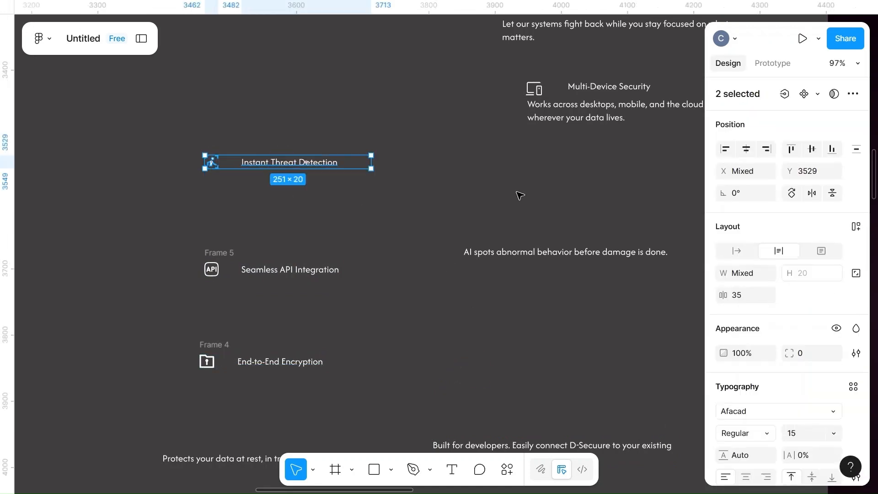
left_click(811, 149)
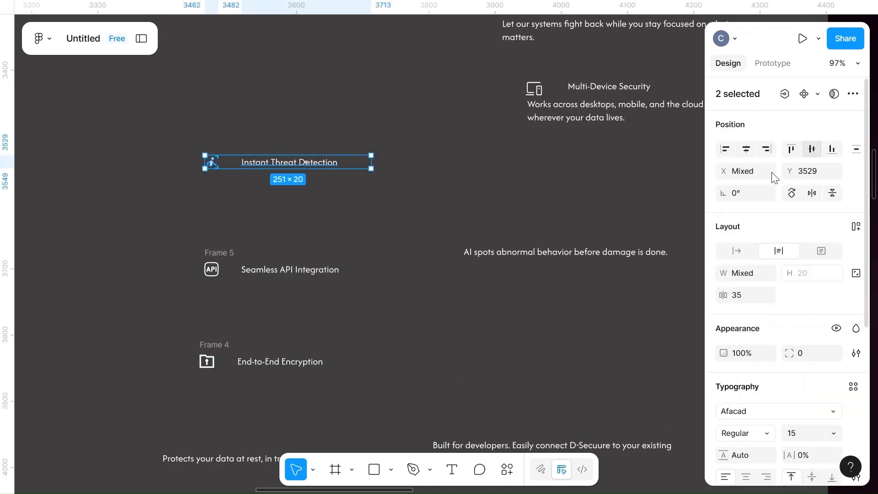
right_click(226, 161)
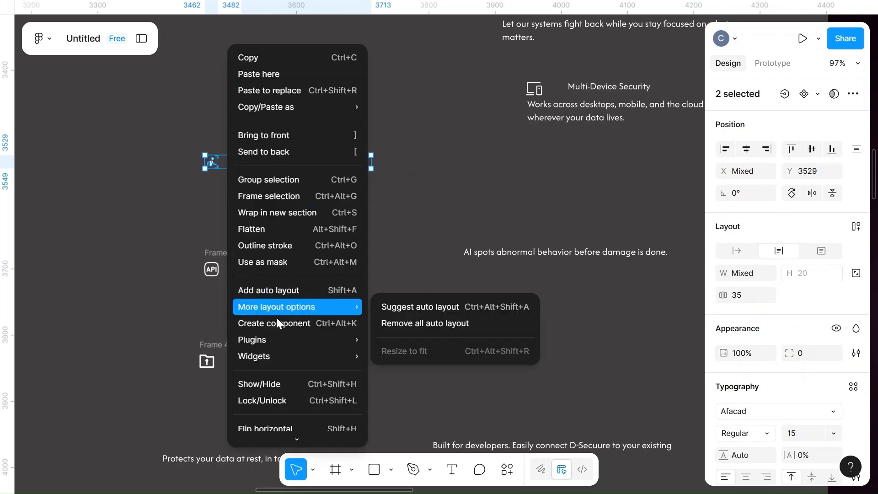
left_click(287, 290)
left_click(392, 254)
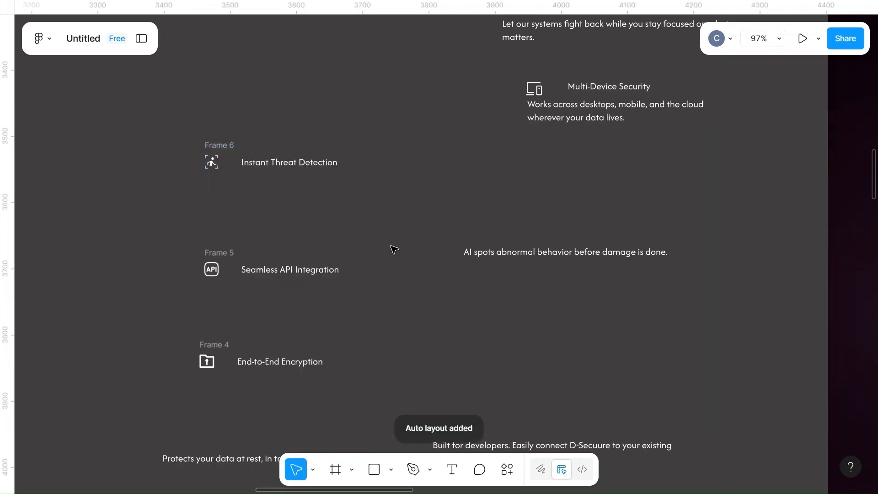
left_click(221, 152)
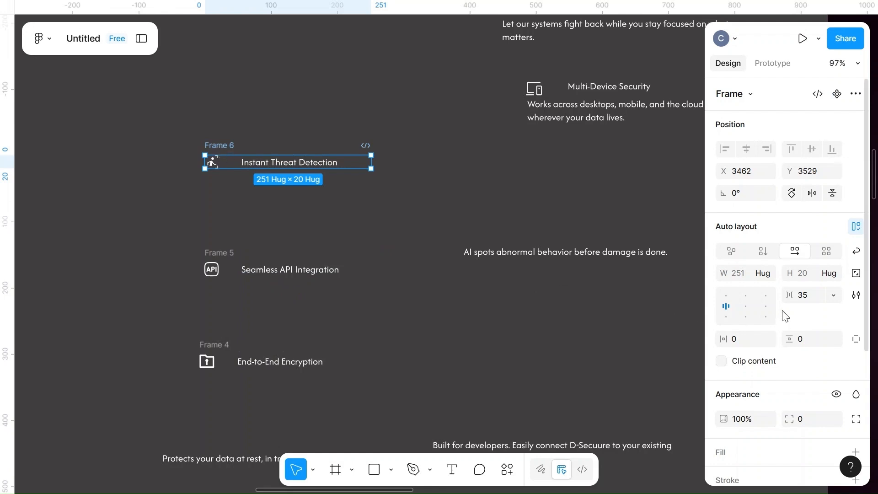
left_click(767, 273)
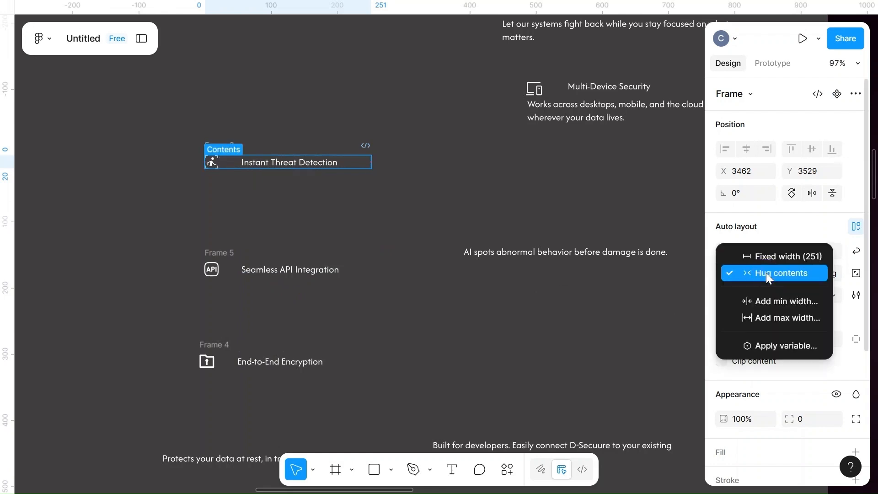
left_click(777, 272)
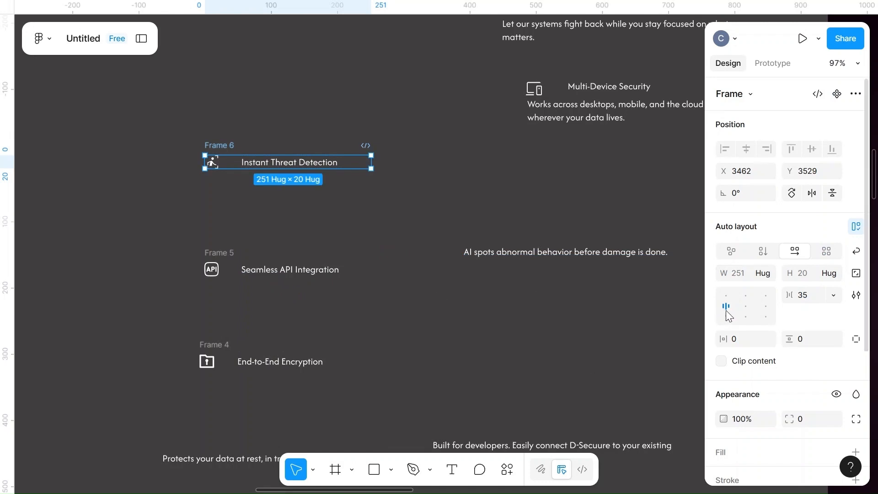
left_click(382, 324)
Step: Move the "AI spots abnormal behavior before damage is done." description directly below the Instant Threat Detection row
scroll(383, 323, "down", 5)
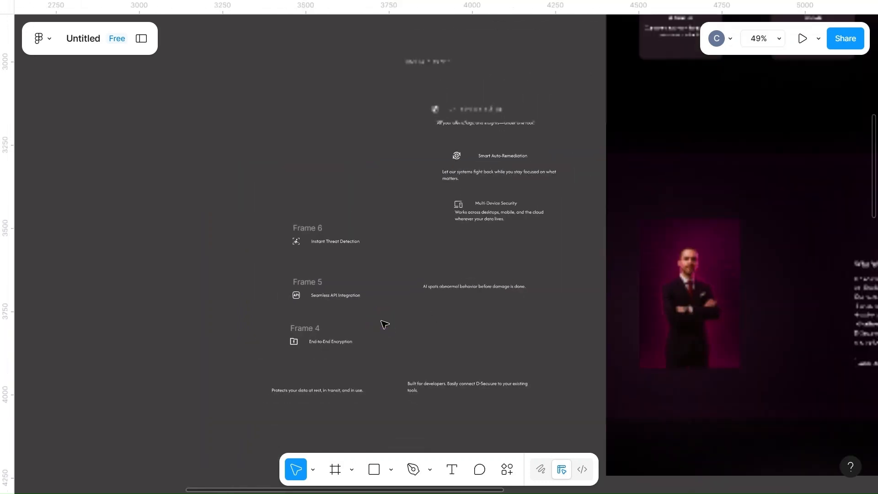
left_click_drag(478, 285, 349, 257)
scroll(349, 257, "up", 5)
left_click(276, 163)
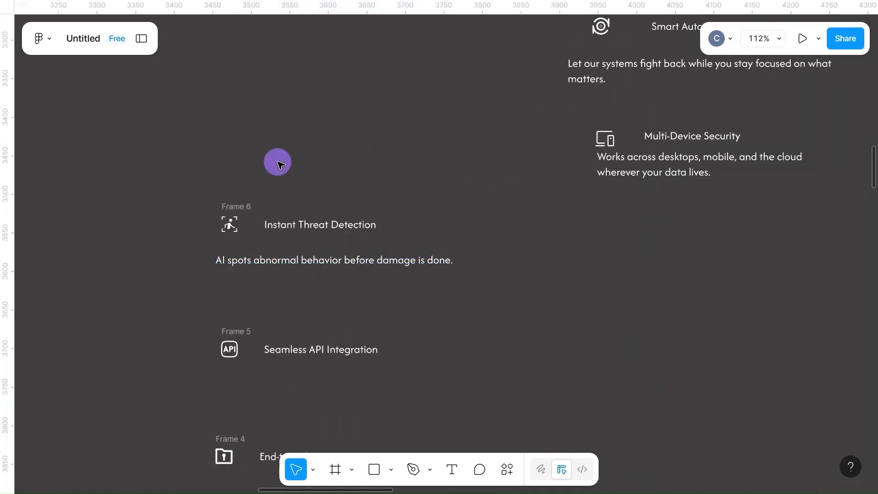
Step: Left-align the Instant Threat Detection row with its description and set the vertical spacing between them to 20
left_click(228, 209)
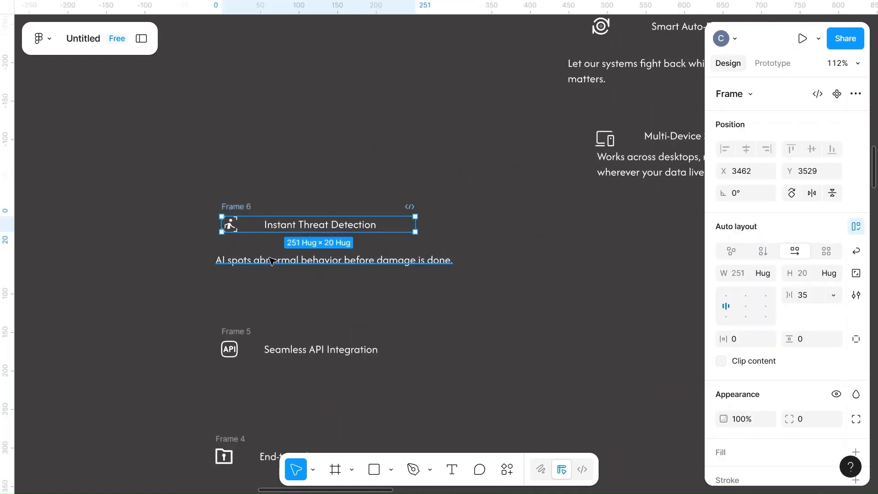
left_click(272, 261, "shift")
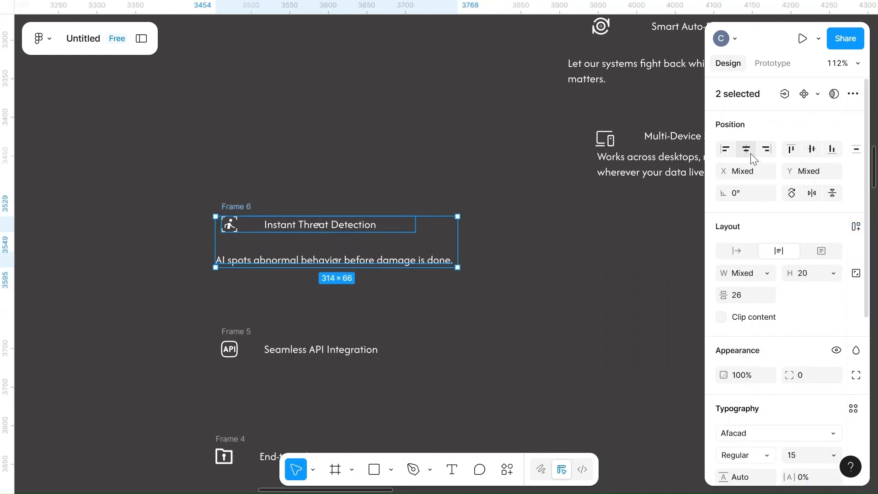
left_click(725, 150)
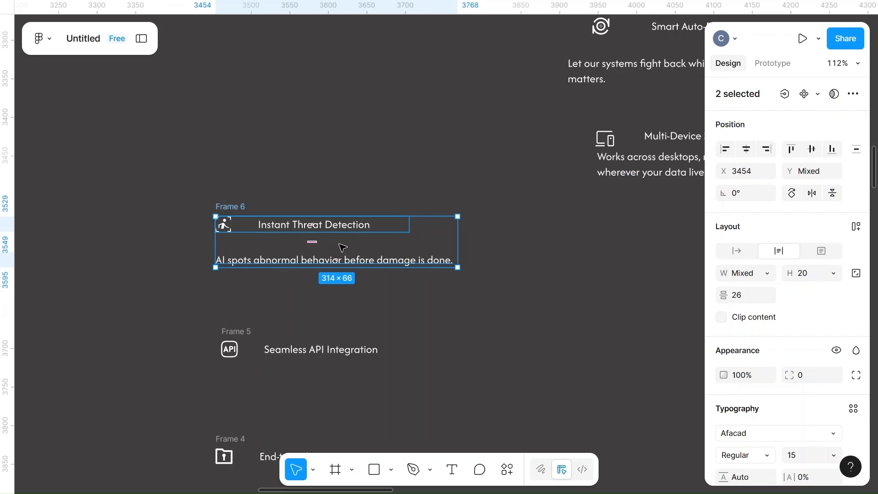
left_click(749, 299)
key("BackSpace")
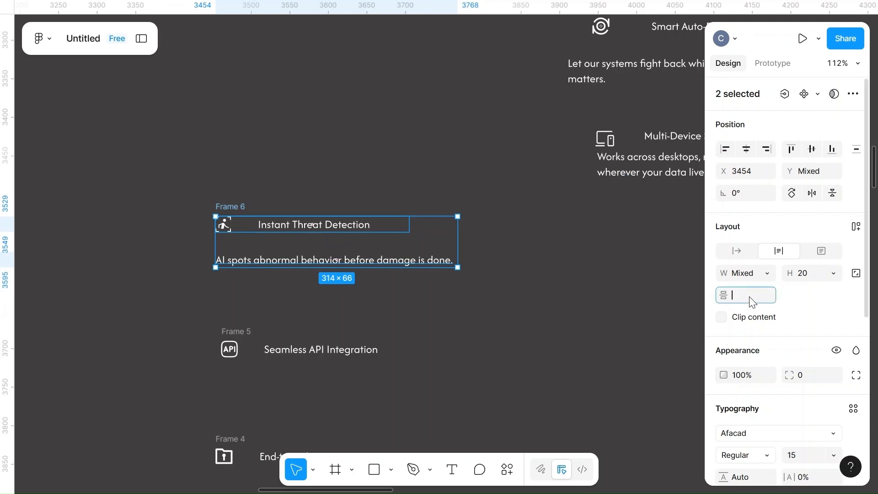
left_click(429, 258)
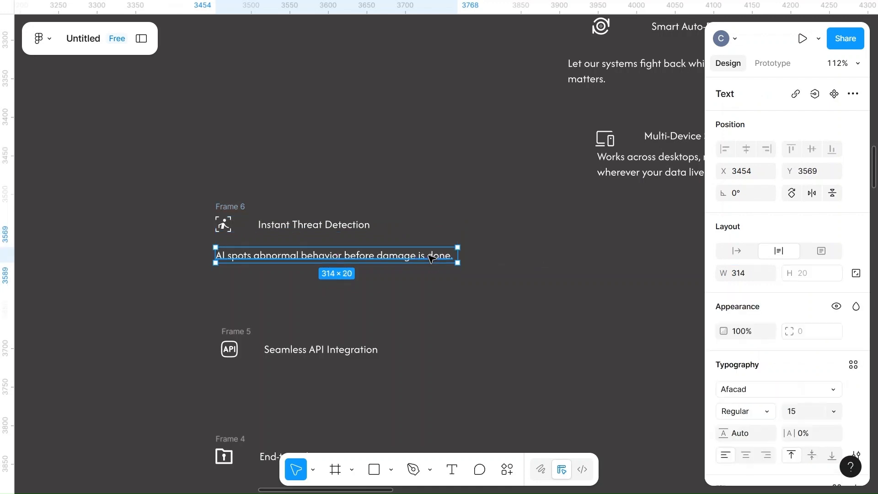
Step: Wrap the Instant Threat Detection row and its description in a vertical auto layout frame
left_click(235, 211)
left_click(235, 255, "shift")
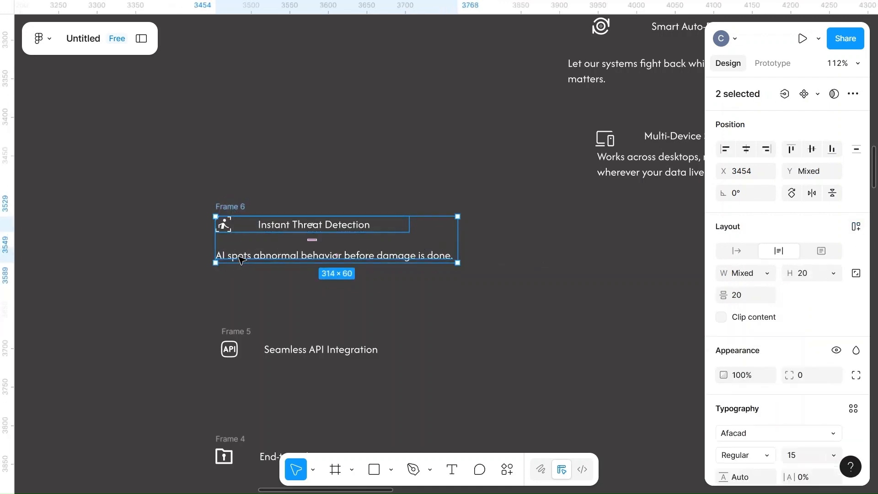
right_click(276, 251)
left_click(344, 312)
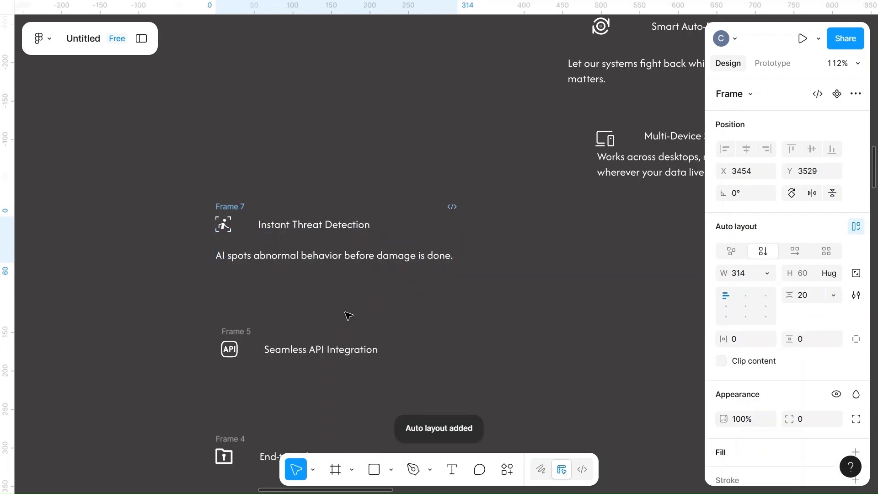
Step: Place the "Built for developers" description under the Seamless API Integration row, left-aligned with it at a vertical spacing of 20
scroll(515, 284, "down", 5)
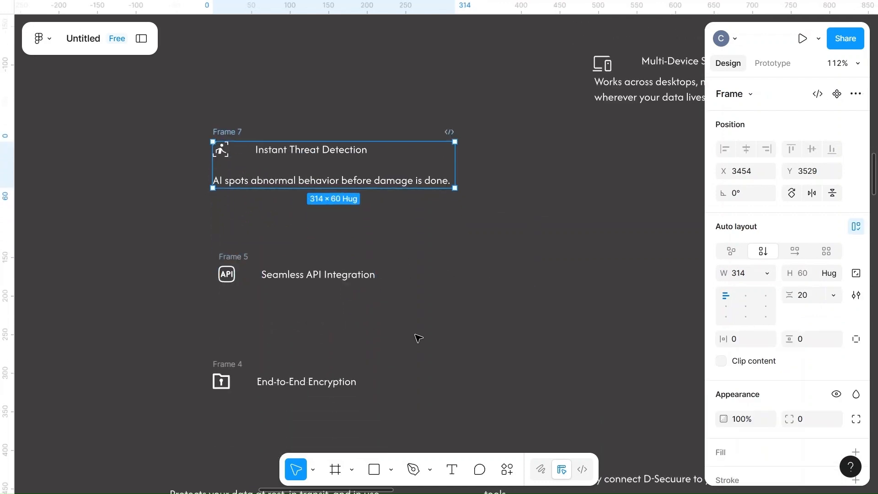
scroll(451, 391, "down", 3)
left_click_drag(494, 415, 298, 279)
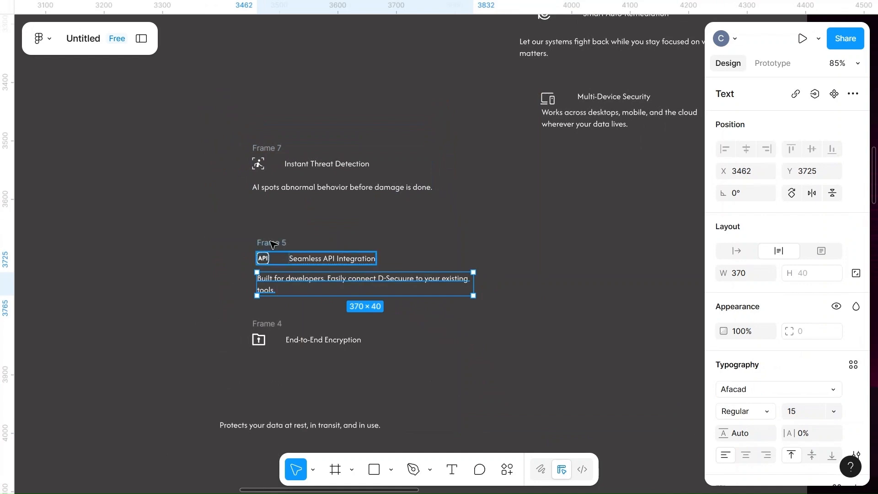
left_click(266, 251, "shift")
left_click(724, 149)
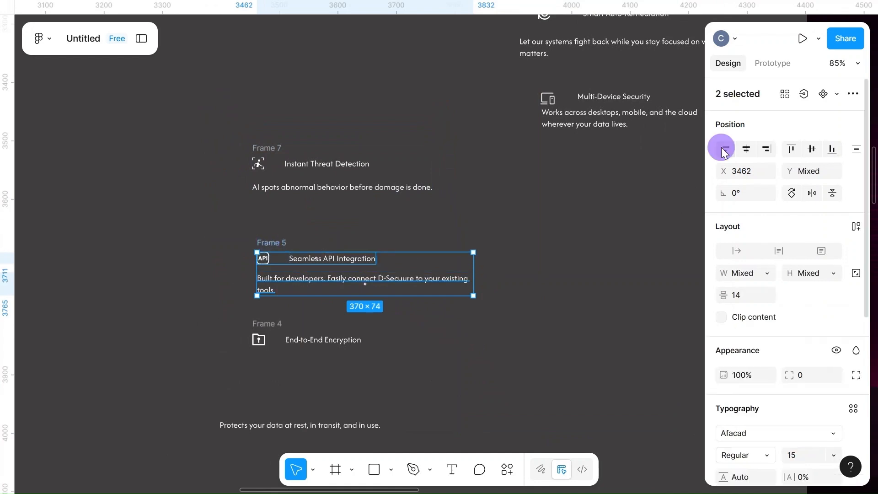
left_click(745, 297)
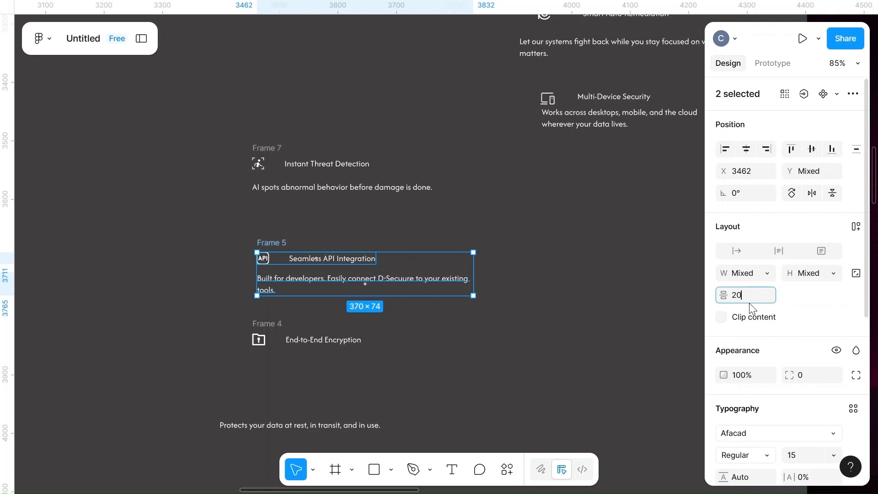
left_click(394, 268)
Step: Wrap the Seamless API Integration row and its description in a vertical auto layout frame
left_click(269, 242)
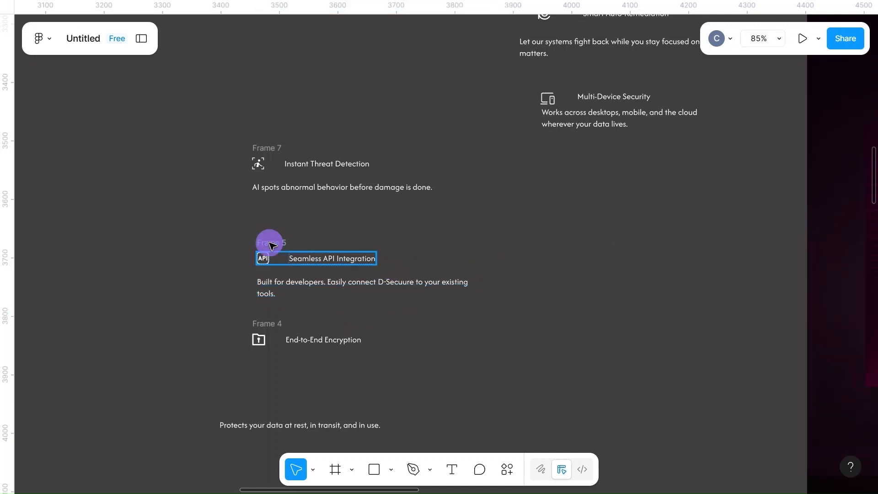
left_click(307, 282, "shift")
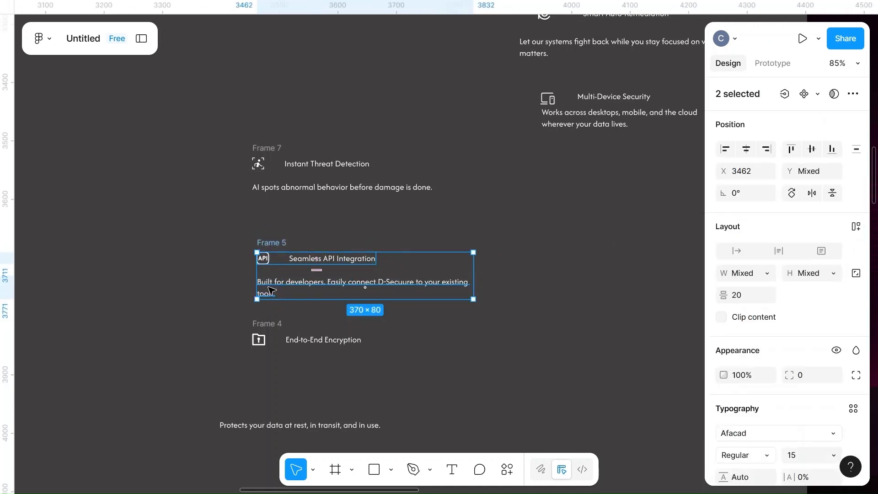
right_click(307, 280)
left_click(339, 305)
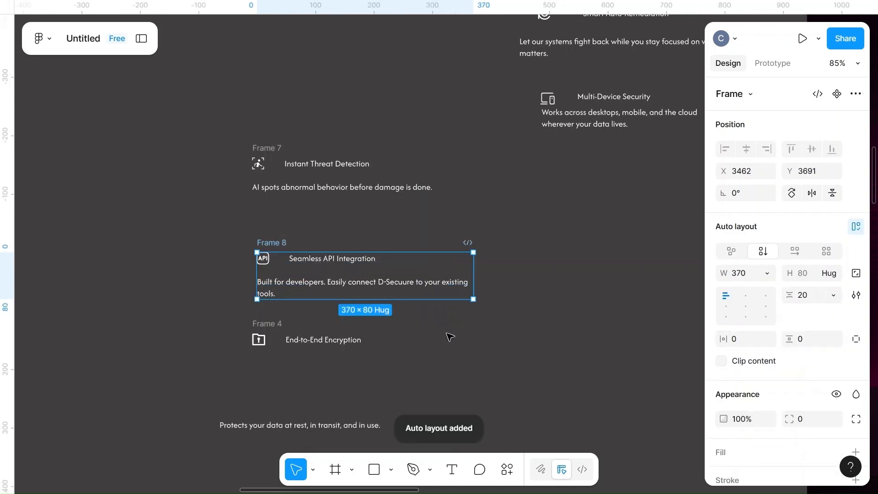
left_click(449, 336)
Step: Move the "Protects your data at rest, in transit, and in use." description below the End-to-End Encryption row and left-align its text
scroll(447, 337, "down", 1)
left_click(259, 387)
left_click_drag(259, 386, 293, 334)
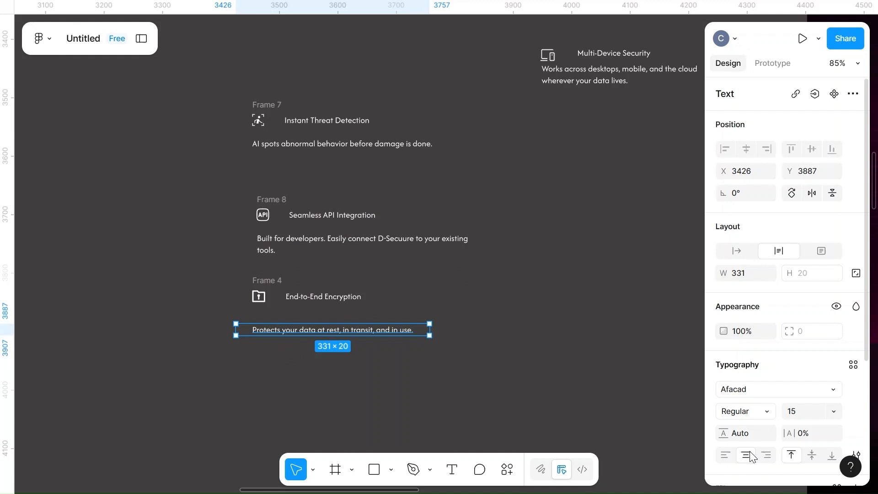
left_click(725, 454)
Step: Left-align the End-to-End Encryption row with its description and set the vertical spacing between them to 20
left_click(260, 292, "shift")
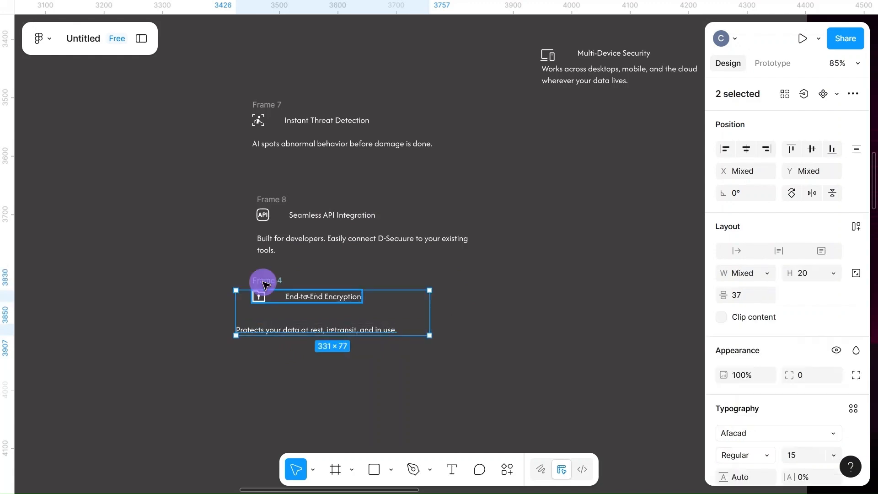
left_click(726, 150)
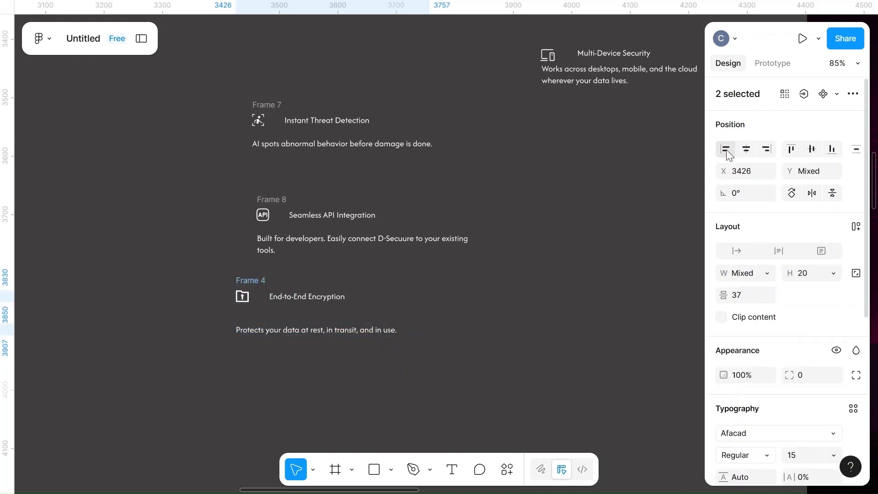
left_click(742, 295)
type("28")
left_click(383, 302)
right_click(384, 302)
key("Escape")
Step: Wrap the End-to-End Encryption row and its description in a vertical auto layout frame
left_click(255, 280)
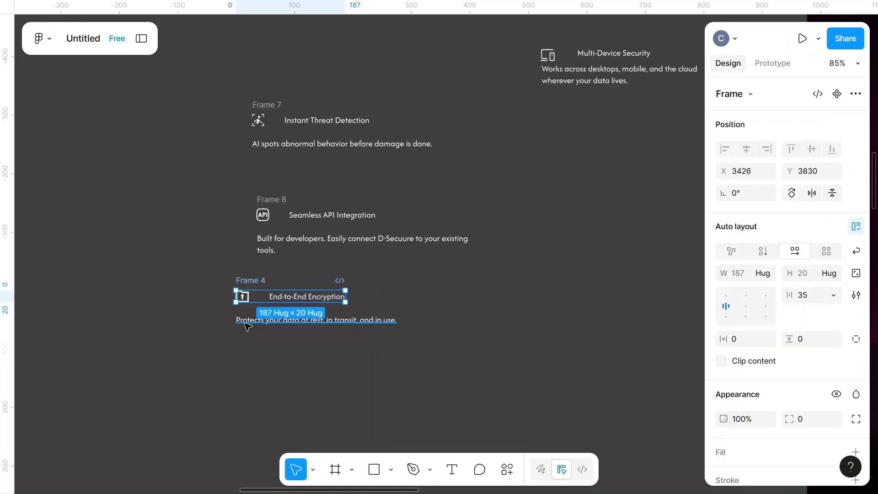
left_click(244, 322, "shift")
right_click(330, 308)
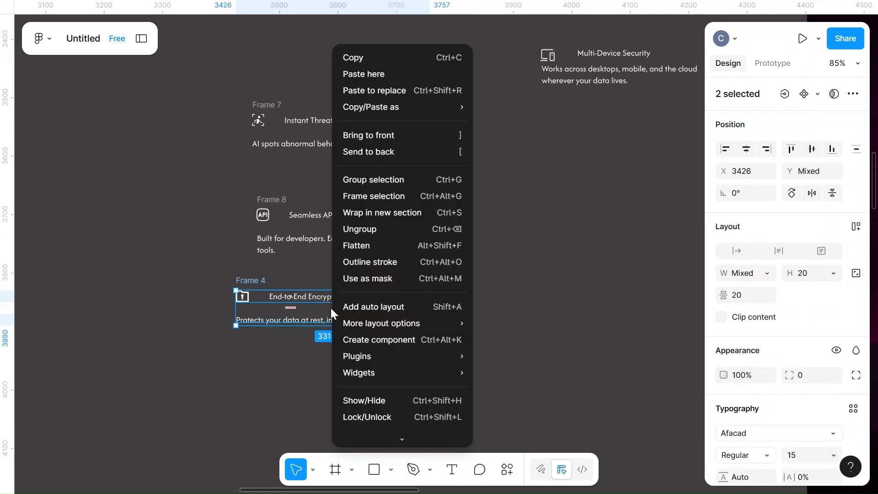
left_click(363, 308)
left_click(487, 328)
Step: Stack the Instant Threat Detection, Seamless API Integration and End-to-End Encryption blocks in one column sharing the same left edge at X 3360
scroll(487, 328, "down", 3)
scroll(488, 327, "right", 1)
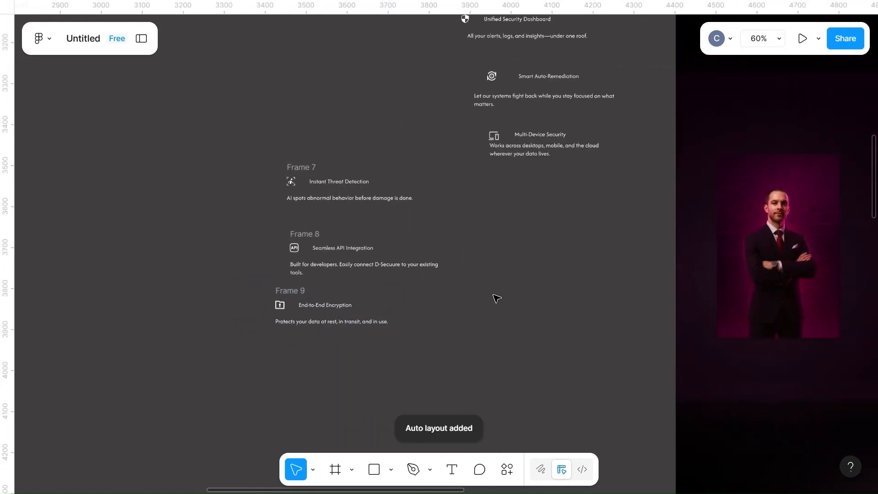
left_click(301, 169)
left_click_drag(270, 160, 264, 159)
left_click_drag(300, 230, 261, 200)
left_click_drag(290, 291, 262, 251)
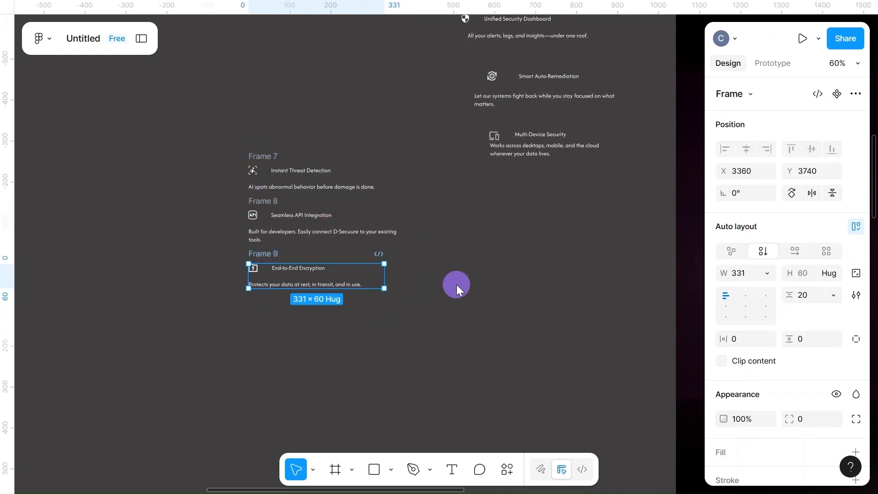
left_click(456, 288)
Step: Set the vertical spacing between the three stacked feature blocks to 30
left_click_drag(231, 124, 401, 360)
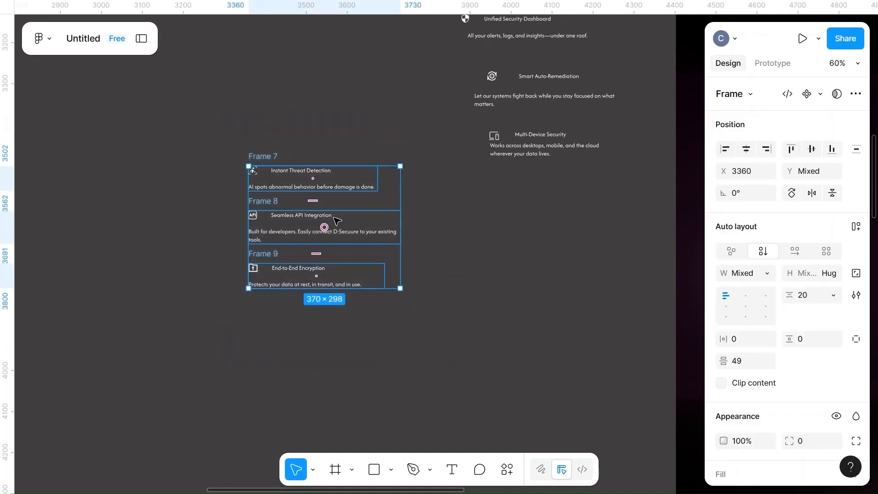
left_click(745, 363)
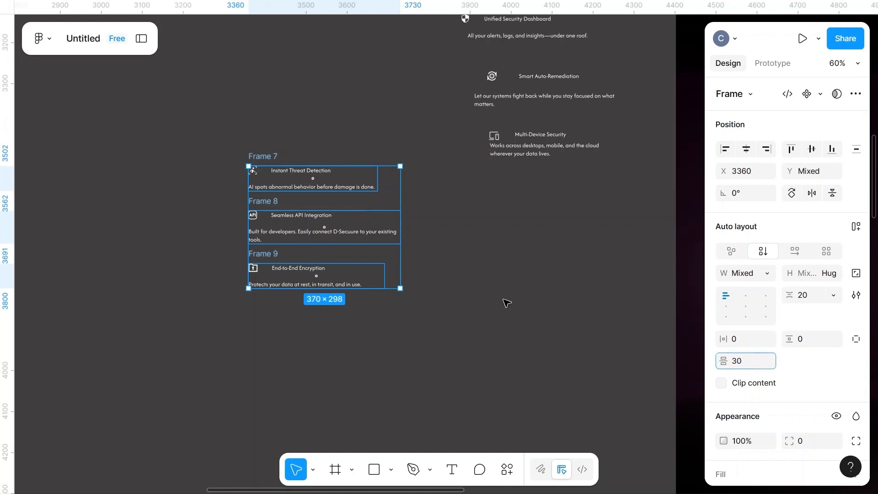
left_click(506, 302)
Step: Add auto layout to the selected rows and descriptions inside the three stacked feature blocks
left_click_drag(251, 88, 407, 328)
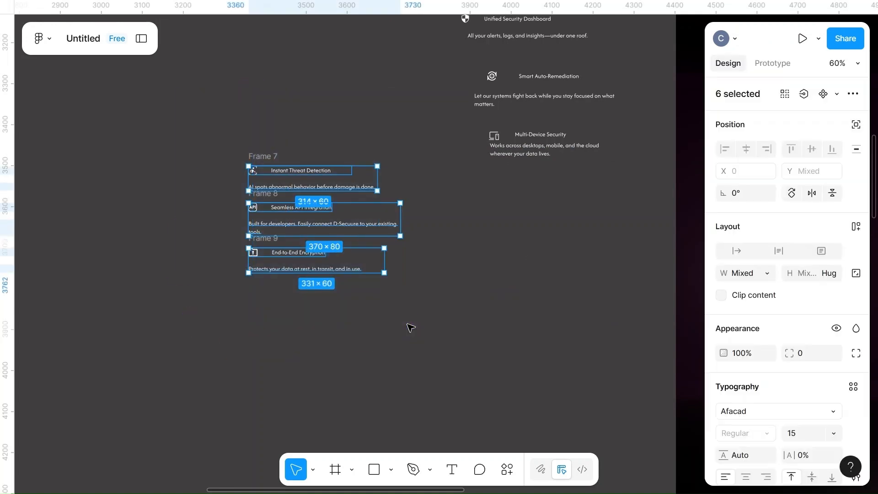
right_click(337, 214)
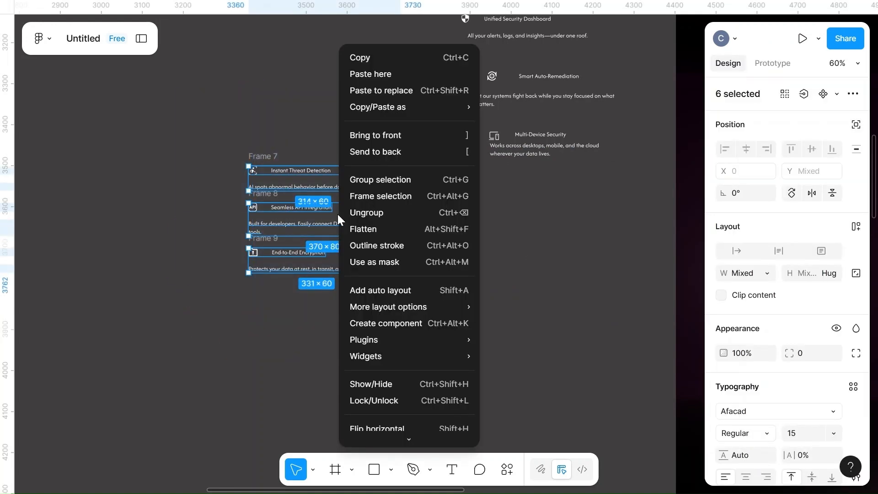
left_click(369, 288)
left_click(424, 308)
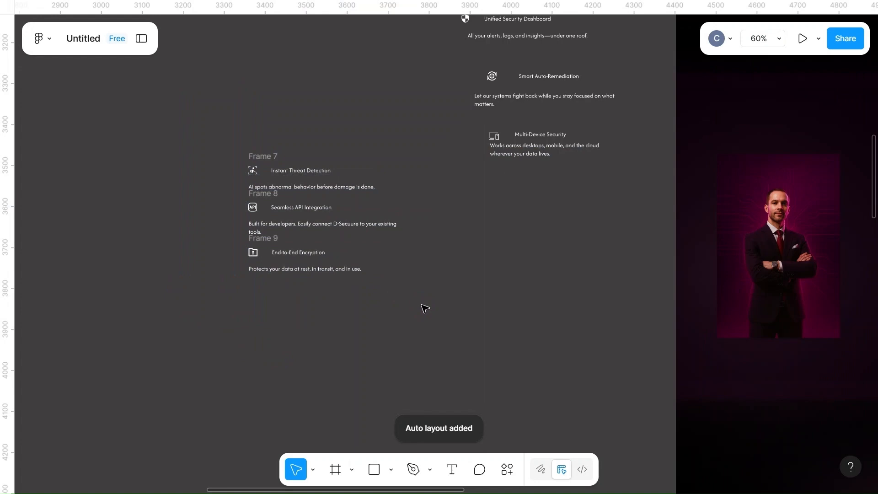
scroll(425, 308, "up", 2)
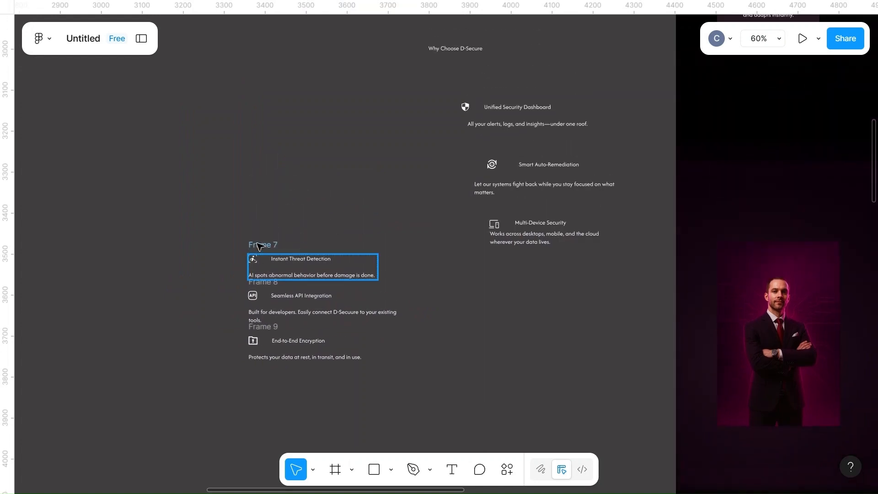
left_click_drag(254, 209, 238, 458)
right_click(358, 301)
mouse_move(422, 325)
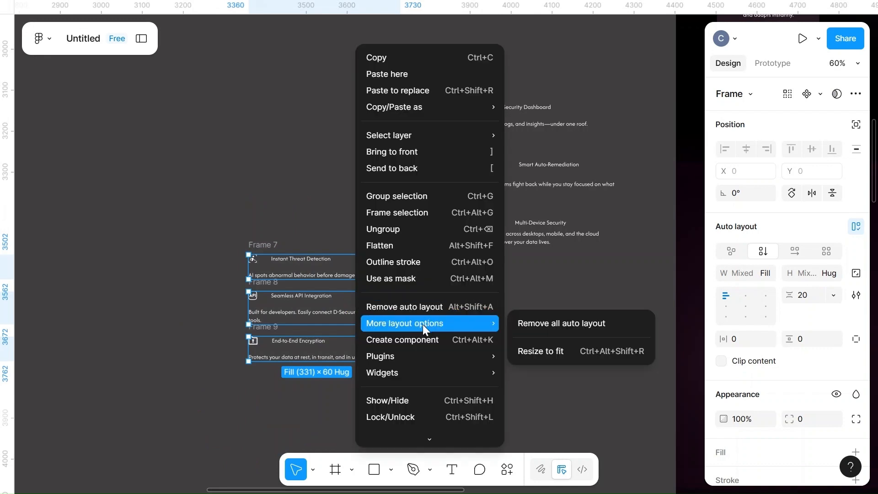
left_click(315, 207)
left_click(315, 206)
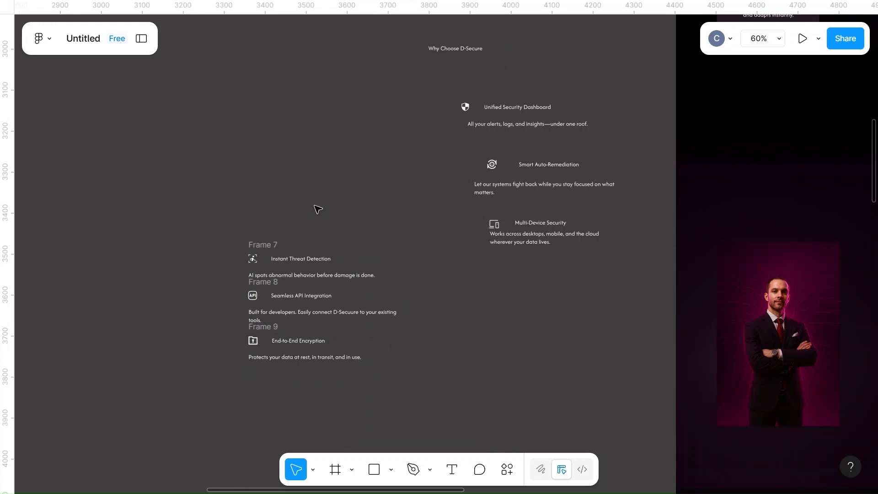
Step: Group the Instant Threat Detection, Seamless API Integration and End-to-End Encryption blocks into one column group
left_click_drag(224, 217, 415, 421)
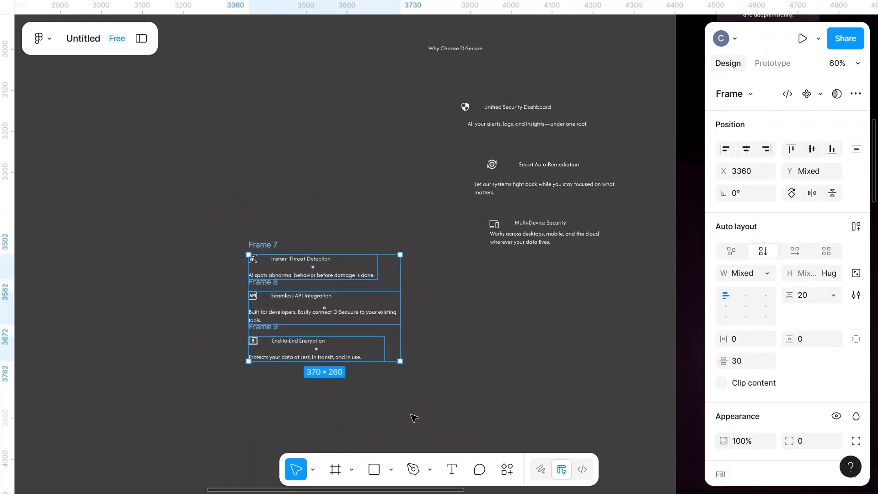
right_click(348, 301)
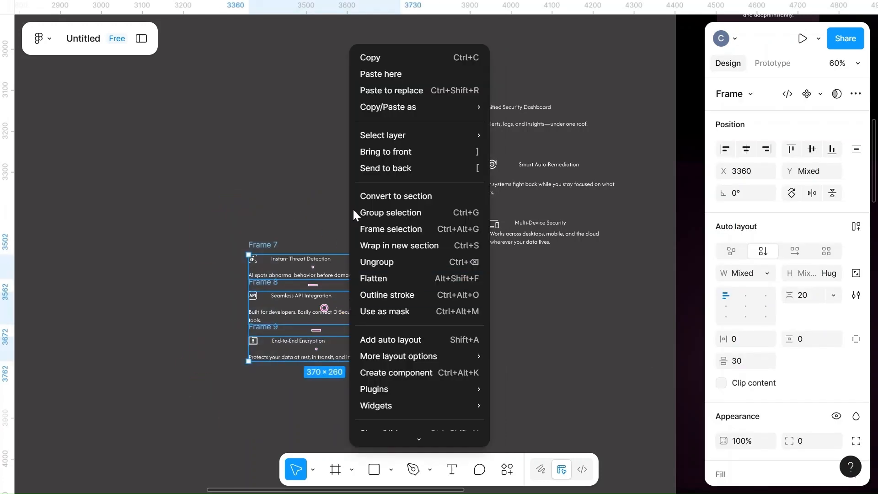
left_click(387, 212)
left_click(331, 219)
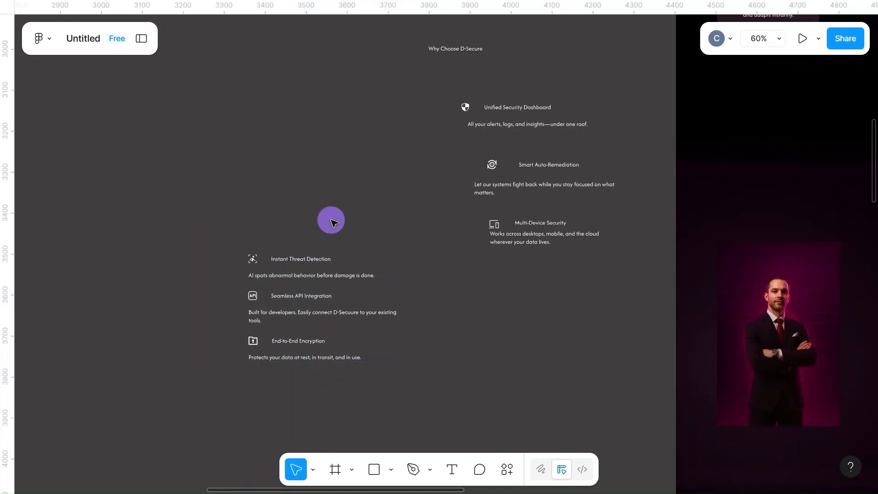
Step: Wrap the shield icon and the Unified Security Dashboard title in an auto layout frame
scroll(334, 223, "right", 3)
scroll(334, 223, "right", 1)
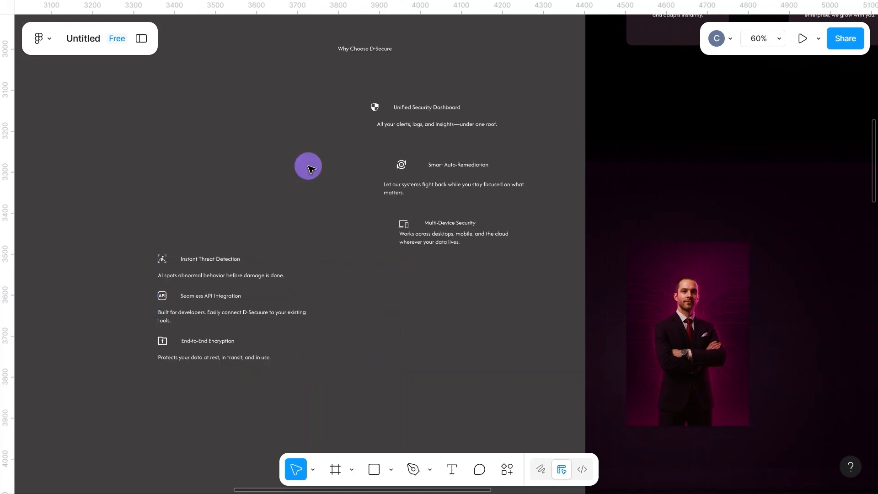
scroll(311, 169, "up", 2)
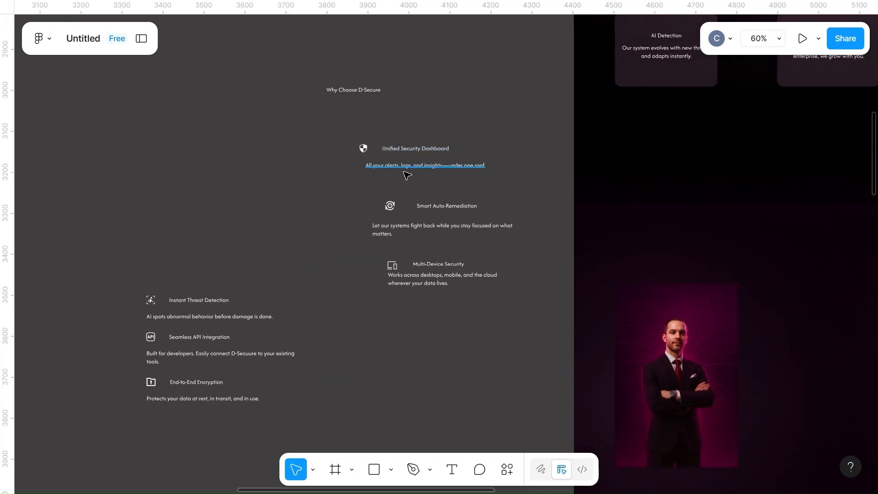
left_click(363, 148)
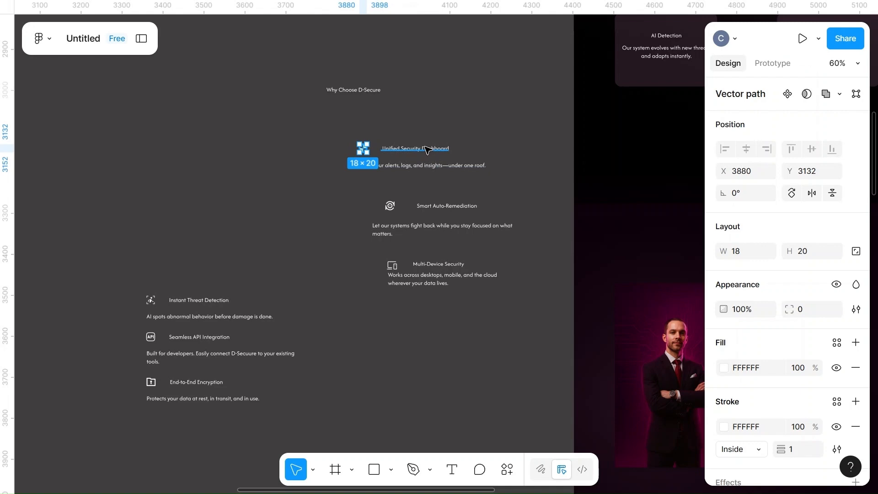
left_click(426, 149, "shift")
left_click(427, 153)
left_click(363, 148, "shift")
left_click(509, 181)
left_click(363, 148)
left_click(386, 148, "shift")
right_click(384, 149)
left_click(406, 290)
left_click(480, 249)
Step: Vertically centre the Smart Auto-Remediation icon and title, left-align the title text, and wrap both in an auto layout frame
scroll(389, 210, "right", 1)
left_click(365, 208)
left_click(420, 206, "shift")
left_click(812, 149)
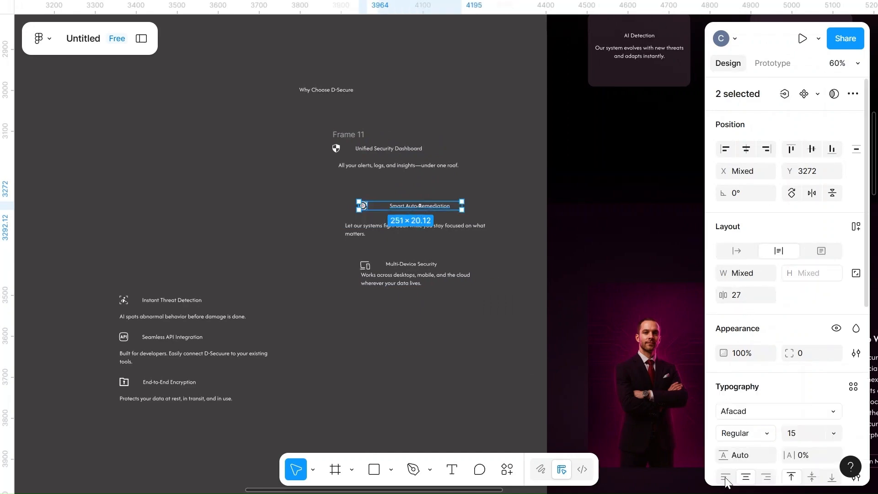
left_click(490, 249)
left_click(420, 206)
left_click(725, 477)
left_click(363, 208)
left_click(402, 205, "shift")
right_click(383, 206)
left_click(419, 305)
Step: Align the Multi-Device Security icon and title with a horizontal gap of 35 and wrap them in an auto layout frame
left_click(365, 265)
left_click(402, 264, "shift")
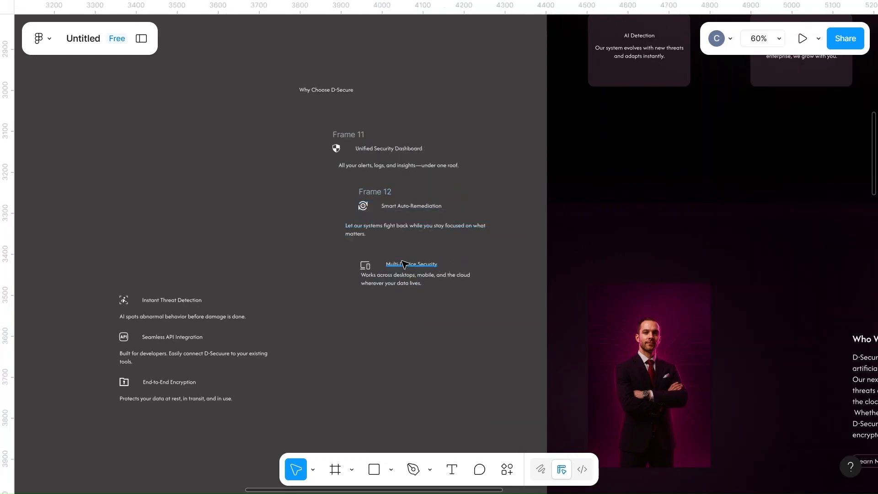
left_click(812, 112)
left_click(748, 257)
type("35")
left_click(492, 259)
left_click(365, 265)
left_click(395, 263, "shift")
right_click(378, 265)
left_click(448, 293)
Step: Left-align the Unified Security Dashboard row and its description with a gap of 20 and wrap them in vertical auto layout
left_click(473, 156)
scroll(473, 155, "down", 1)
left_click_drag(383, 140, 388, 124)
left_click_drag(350, 157, 337, 157)
left_click(388, 125, "shift")
left_click(727, 149)
left_click(746, 295)
type("20")
left_click(512, 192)
left_click(366, 125)
left_click(341, 141, "shift")
right_click(338, 141)
left_click(367, 303)
Step: Left-align the Smart Auto-Remediation row and its description with a gap of 20 and wrap them in vertical auto layout
left_click(389, 197)
left_click(405, 216)
left_click(407, 197, "shift")
left_click(726, 149)
left_click(748, 295)
type("20")
left_click(412, 163)
left_click(389, 197)
left_click(352, 223, "shift")
right_click(366, 221)
left_click(396, 303)
Step: Left-align the Multi-Device Security row and its description with a gap of 20 and wrap them in vertical auto layout
left_click(427, 273)
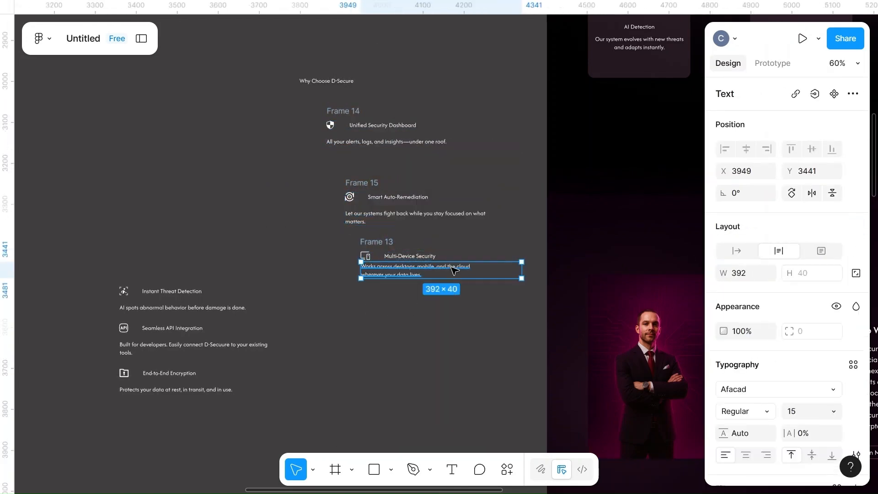
left_click(419, 256, "shift")
left_click(726, 149)
left_click(744, 295)
type("20")
left_click(476, 239)
left_click(412, 256)
left_click(402, 274, "shift")
right_click(396, 275)
left_click(426, 302)
Step: Align the left edges of the Unified Security Dashboard, Smart Auto-Remediation and Multi-Device Security blocks and space them vertically by 30
left_click(347, 315)
left_click(370, 242)
left_click(360, 182, "shift")
left_click(343, 111, "shift")
left_click(726, 149)
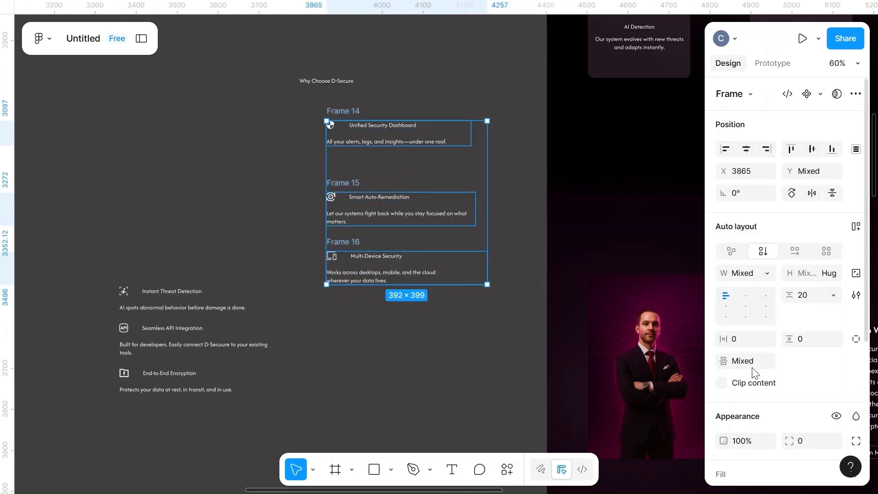
left_click(432, 358)
Step: Group the Unified Security Dashboard, Smart Auto-Remediation and Multi-Device Security blocks and place the group beside the Instant Threat Detection column
left_click_drag(284, 130, 434, 219)
key("ctrl+g")
scroll(418, 172, "down", 3)
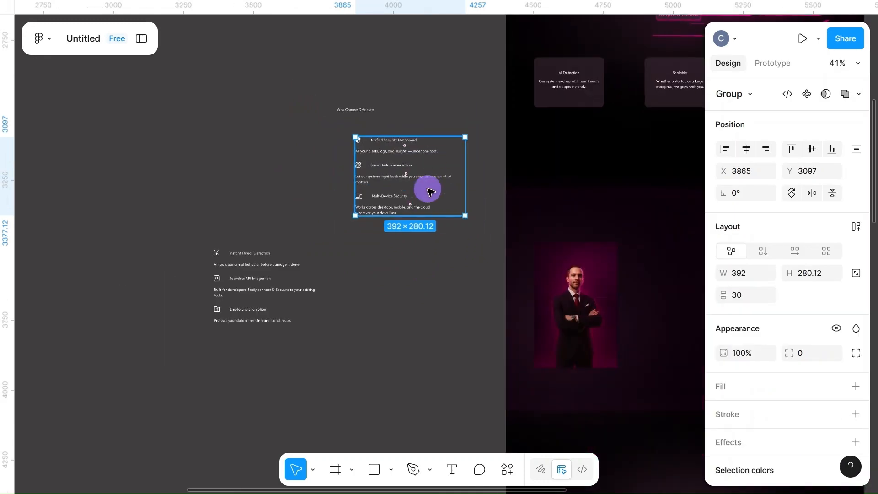
left_click_drag(431, 169, 413, 282)
left_click(297, 175)
Step: Align the vertical centres of the two feature column groups and set the horizontal gap between them to 65
left_click_drag(194, 213, 418, 412)
left_click(808, 153)
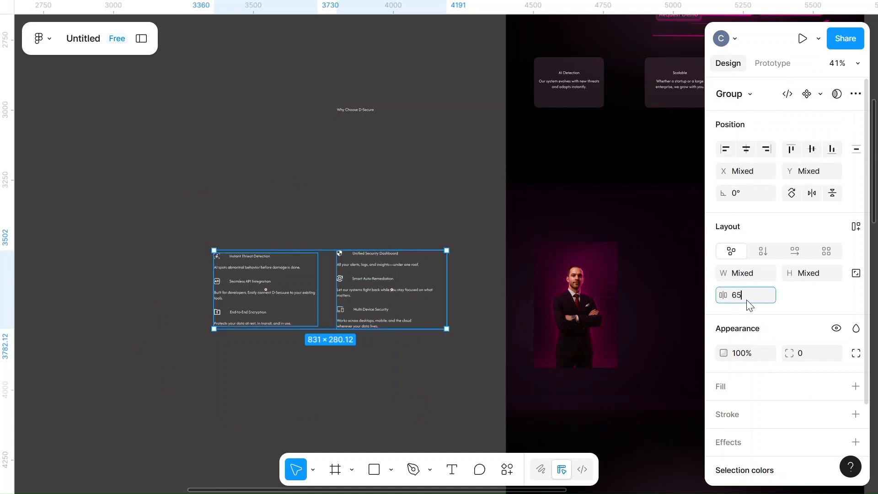
left_click(370, 217)
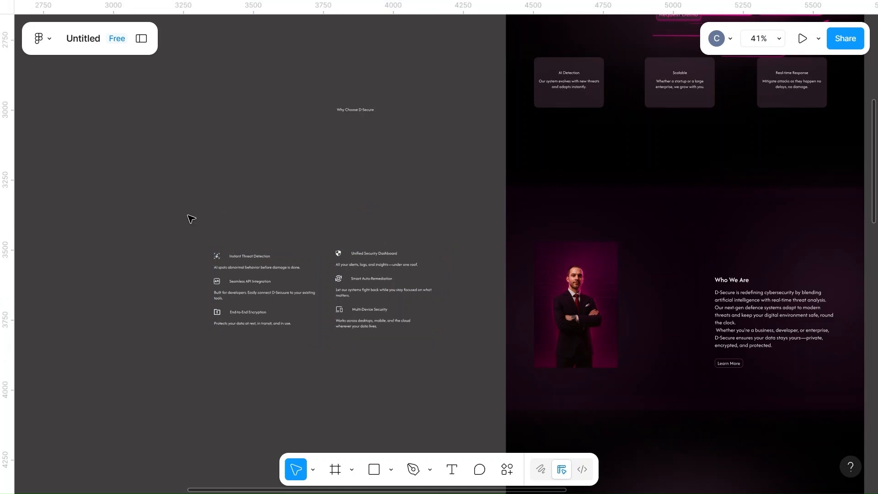
left_click_drag(219, 219, 457, 365)
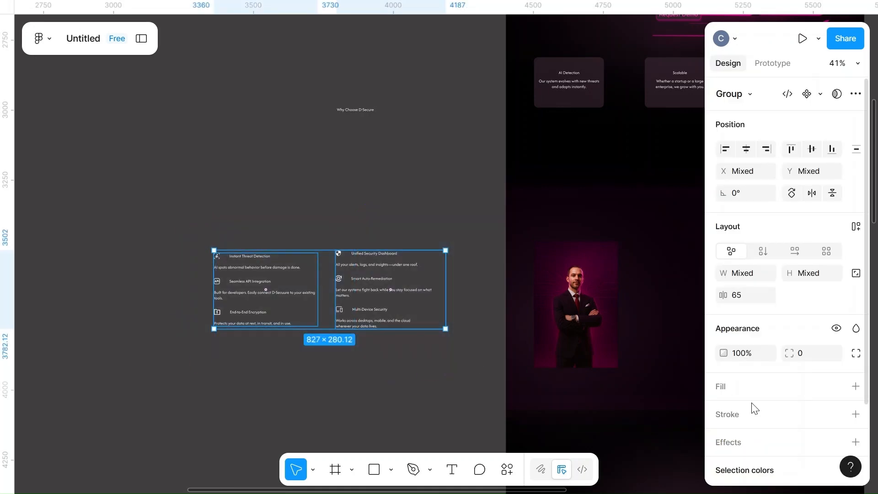
scroll(752, 407, "down", 3)
scroll(752, 407, "down", 1)
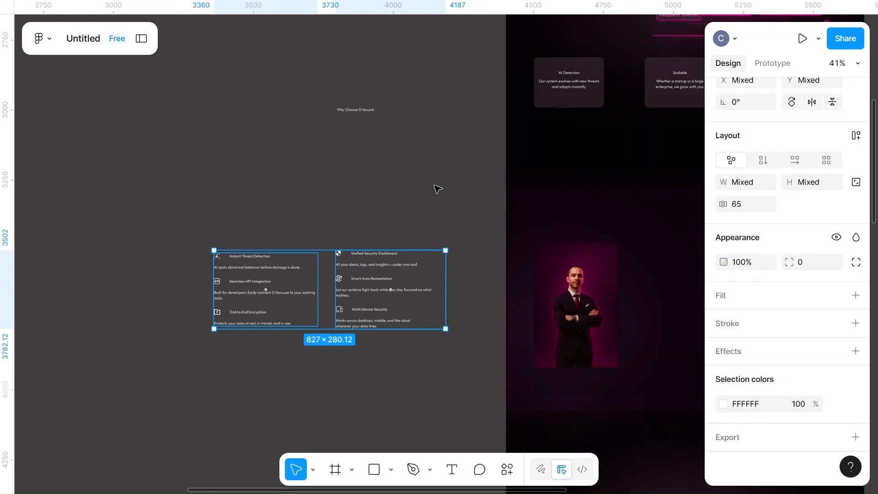
left_click(317, 215)
Step: Ungroup both feature columns so their blocks are separate auto layout frames
left_click(246, 257)
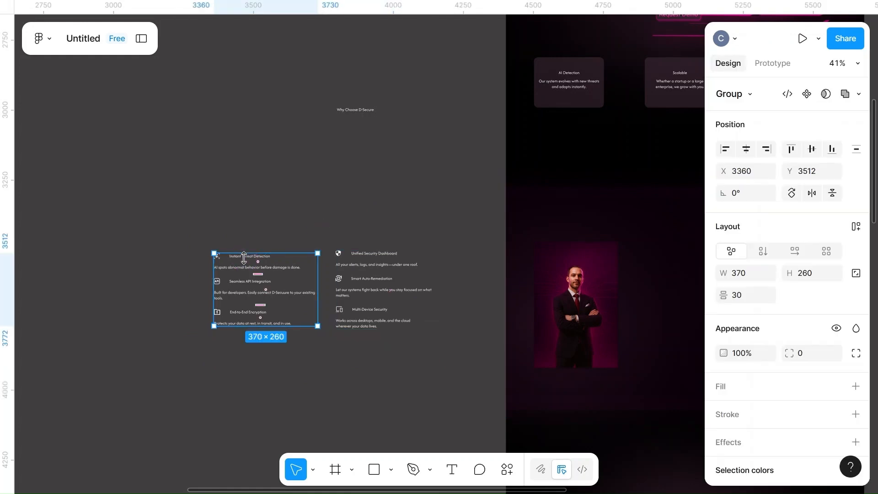
right_click(237, 293)
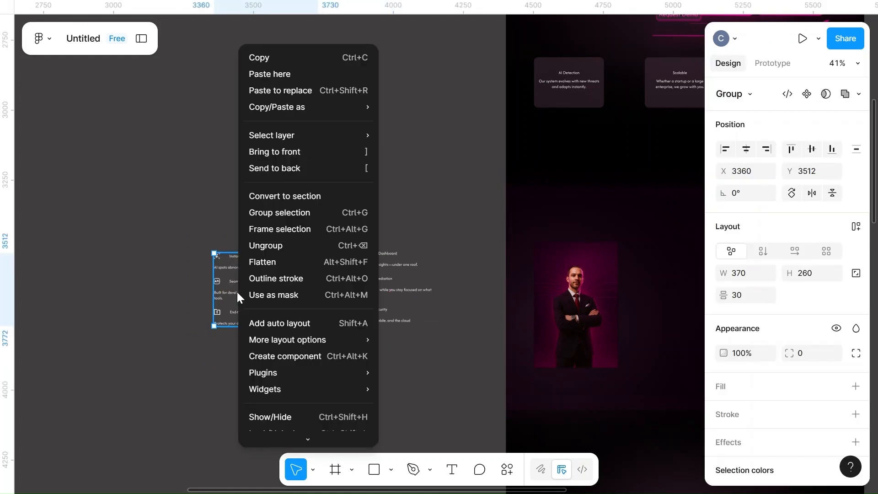
left_click(273, 243)
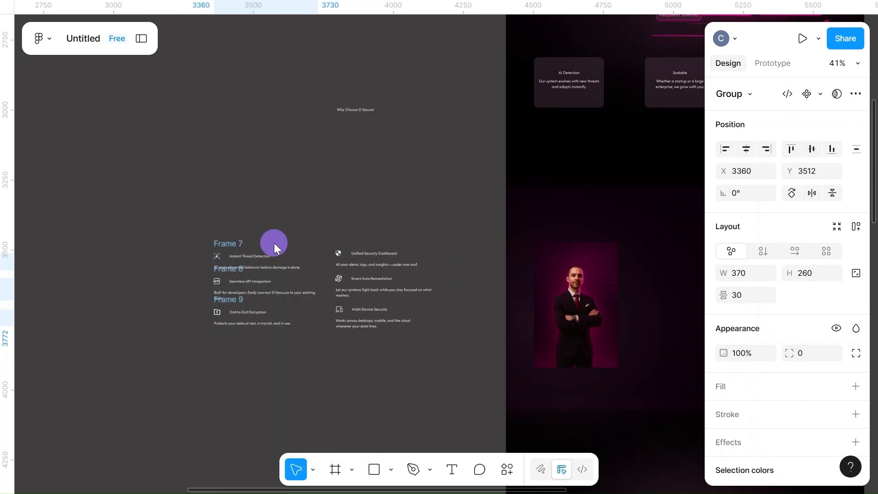
left_click(402, 276)
right_click(400, 275)
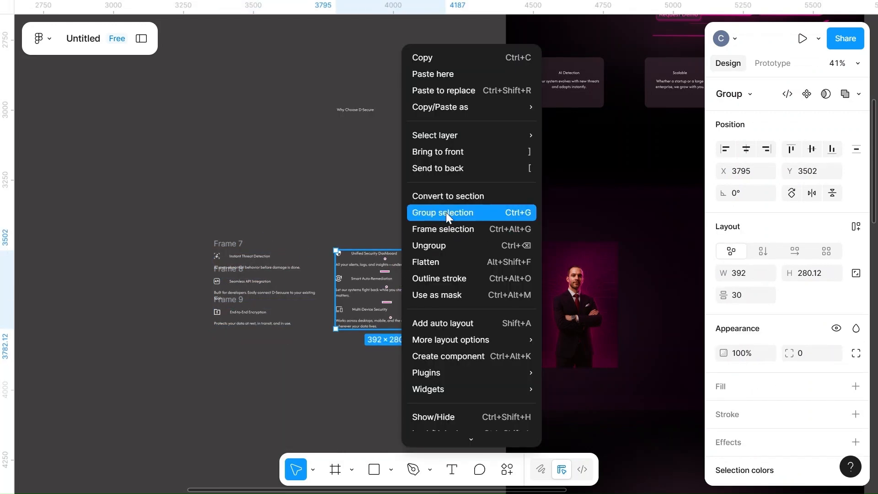
left_click(430, 247)
left_click(304, 214)
scroll(304, 214, "up", 6)
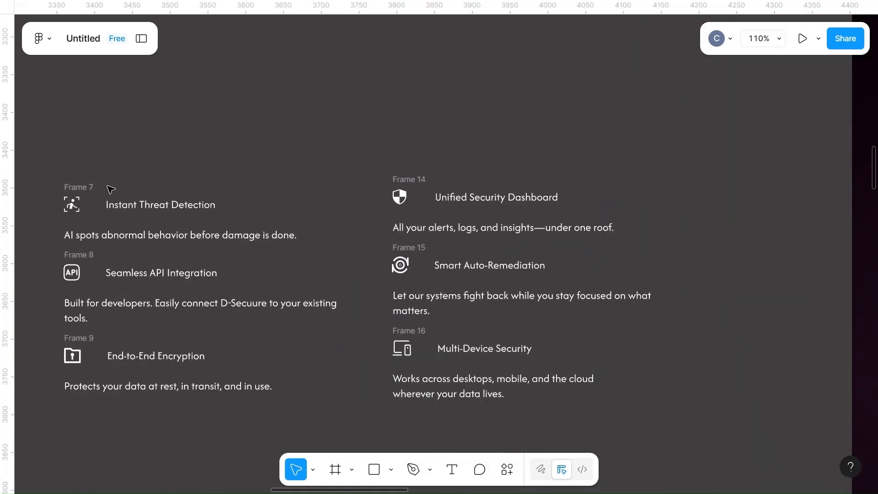
left_click_drag(47, 202, 239, 408)
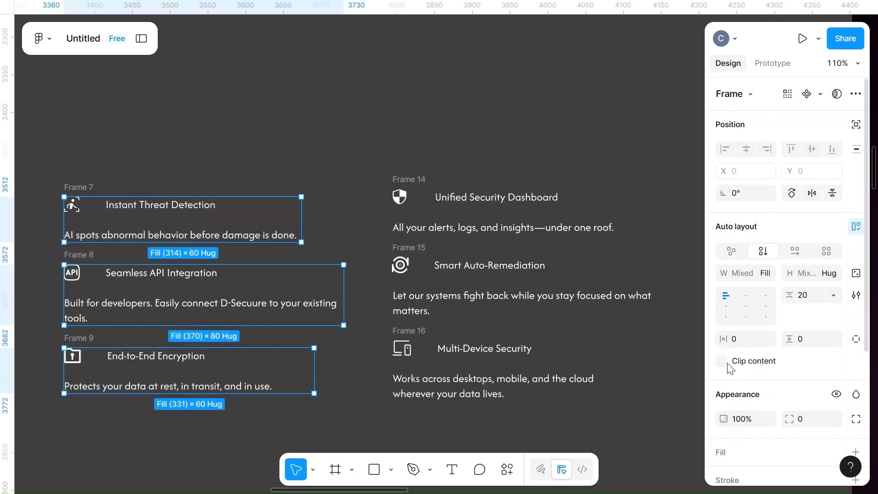
scroll(726, 366, "down", 3)
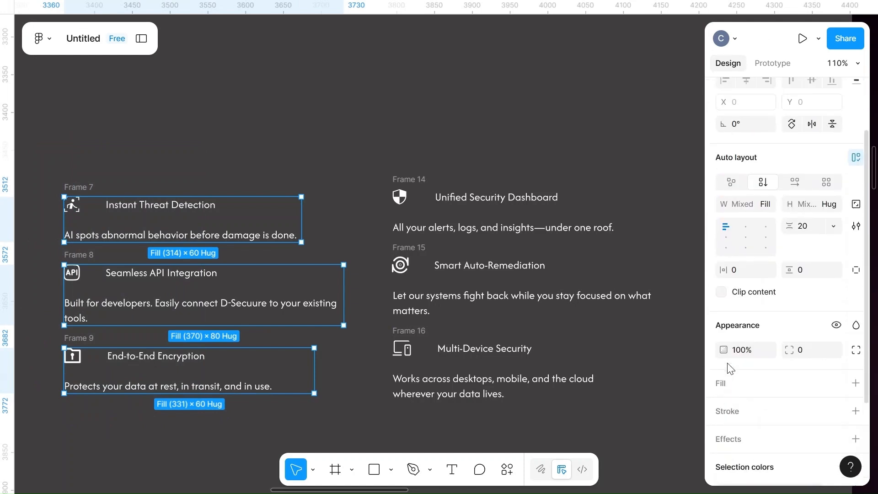
left_click(301, 112)
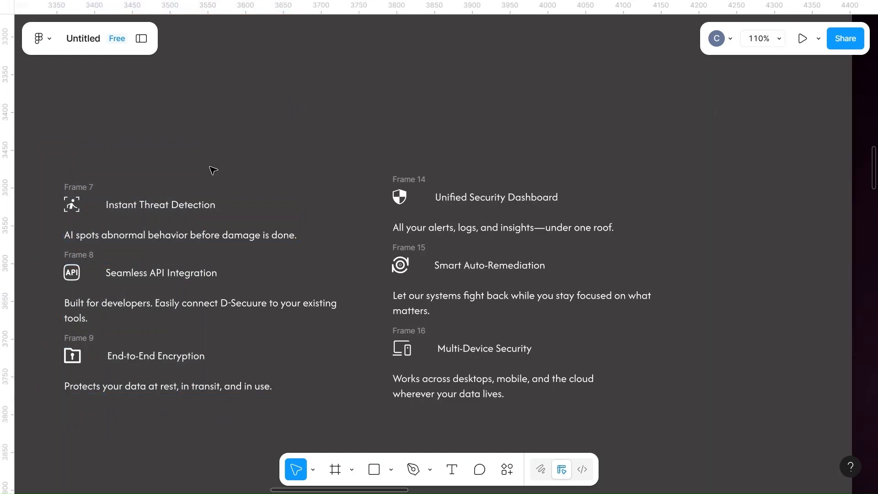
Step: Set the font size to 18 for the Instant Threat Detection title and description and the other five feature blocks
left_click(165, 208)
scroll(756, 317, "down", 3)
scroll(757, 320, "up", 2)
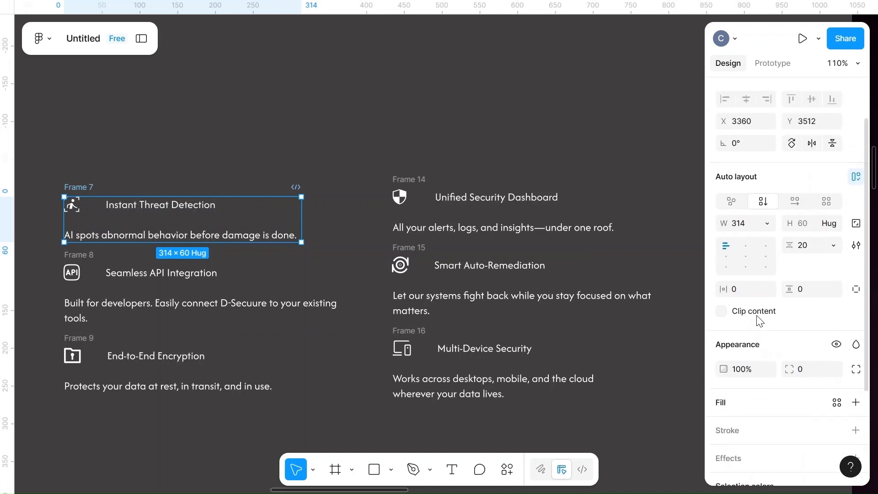
double_click(177, 204)
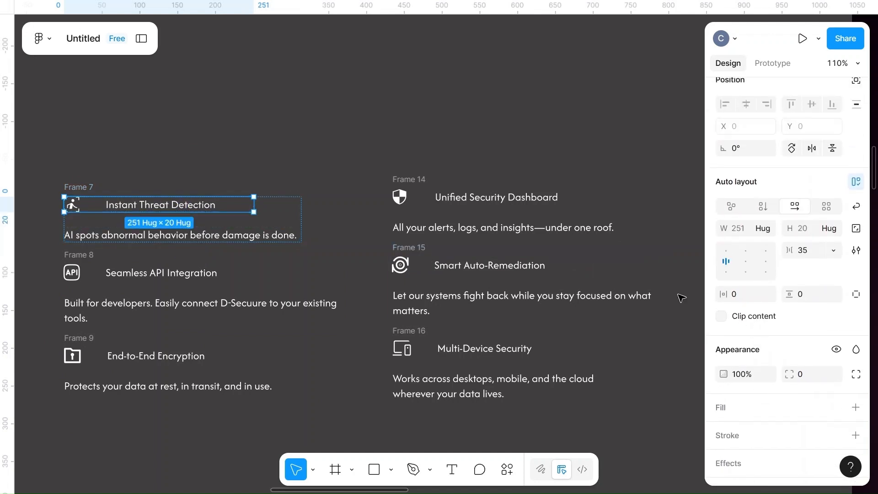
scroll(800, 406, "down", 3)
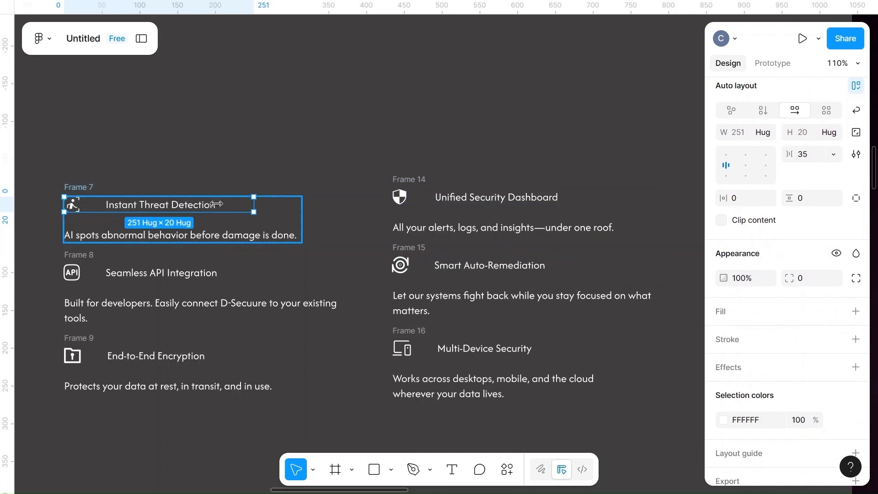
double_click(173, 204)
left_click(809, 278)
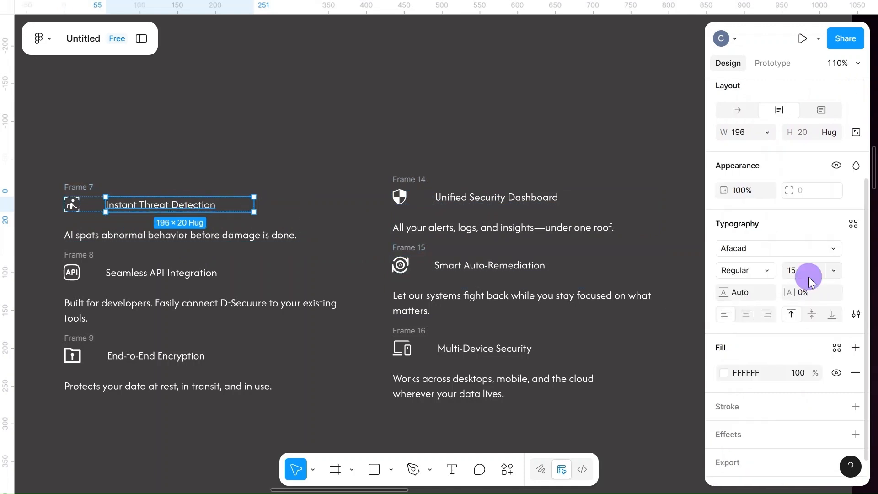
left_click(252, 236, "shift")
left_click(151, 277, "shift")
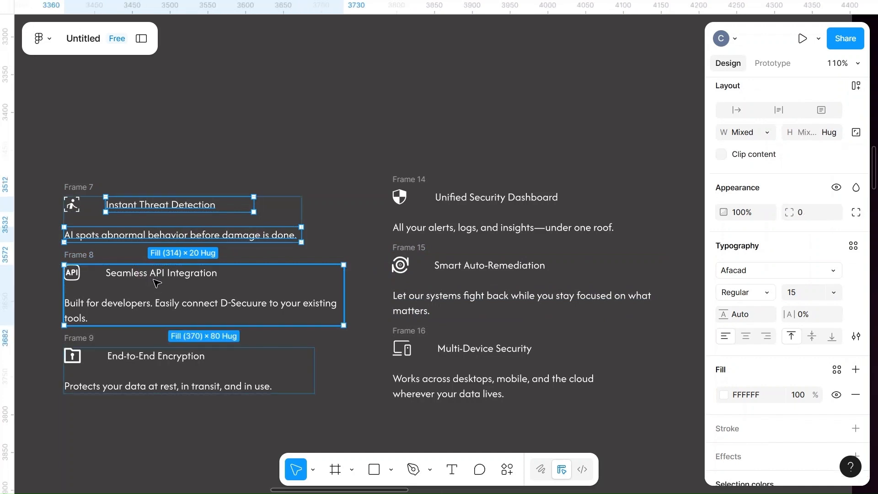
left_click(200, 375, "shift")
left_click(476, 365, "shift")
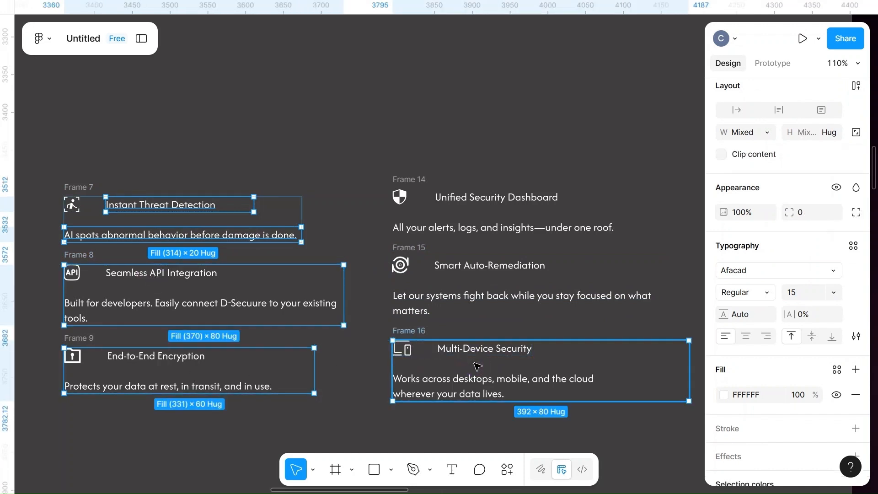
left_click(509, 293, "shift")
left_click(506, 225, "shift")
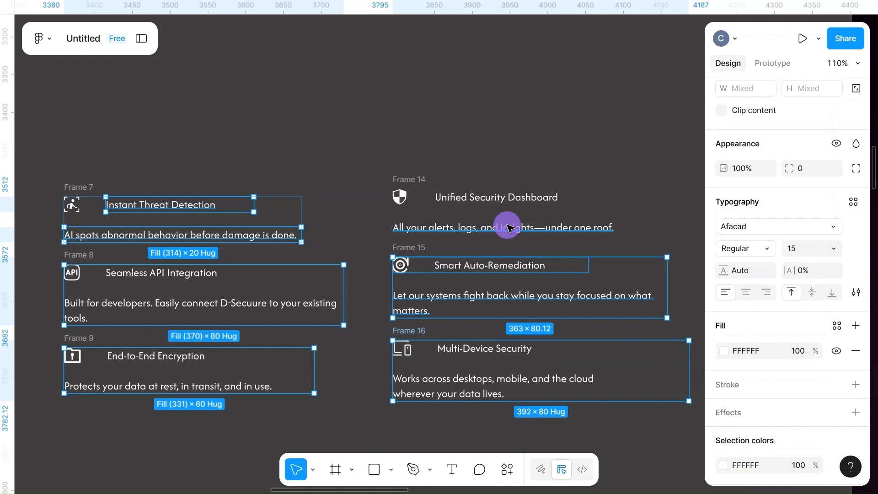
left_click(804, 252)
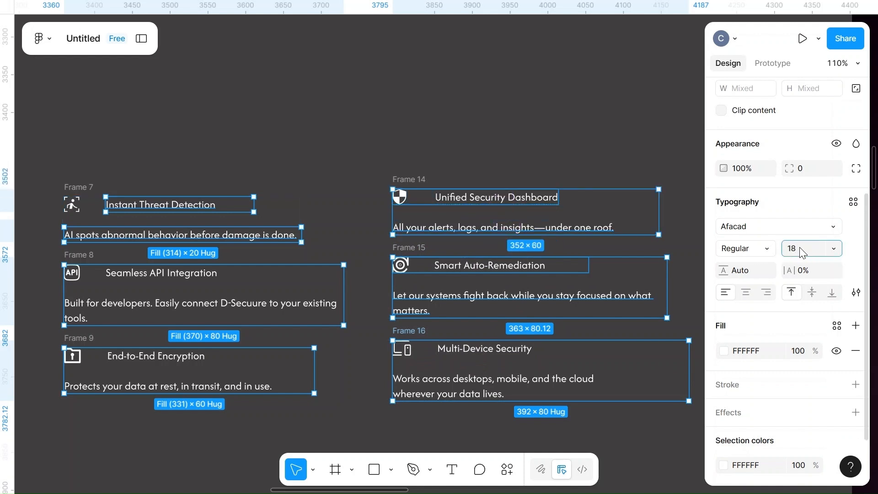
left_click(506, 110)
scroll(506, 110, "down", 5)
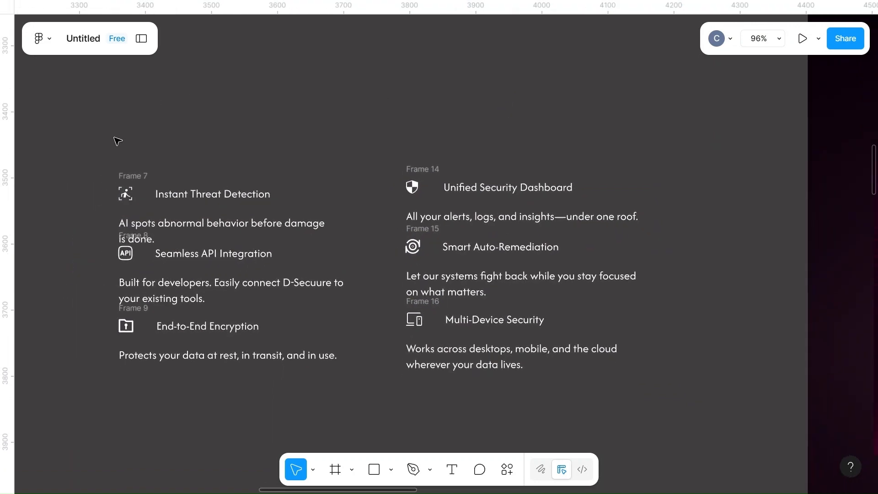
left_click(214, 134)
left_click_drag(69, 385, 284, 215)
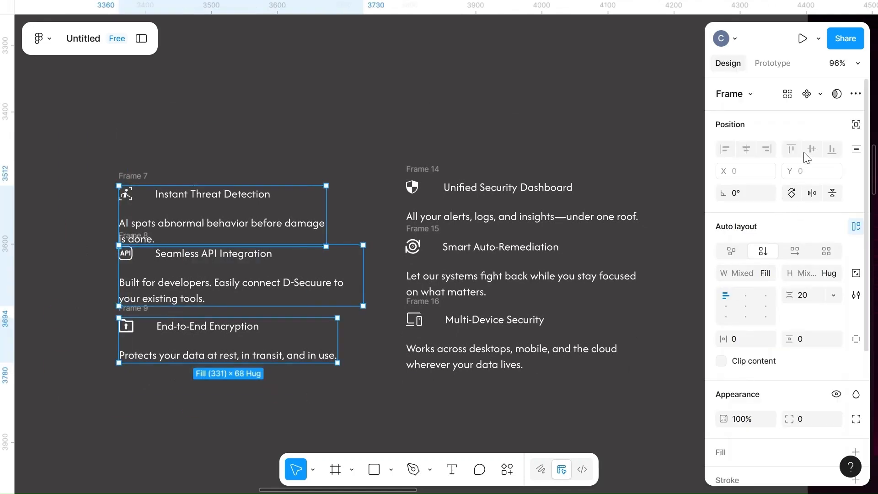
left_click(265, 125)
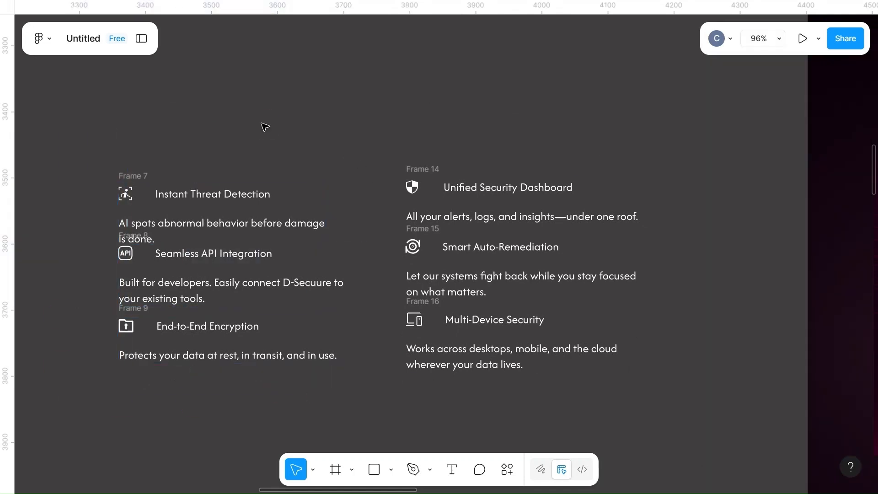
Step: Move the Instant Threat Detection block up and the End-to-End Encryption block down so the first column's blocks no longer overlap
left_click(128, 176)
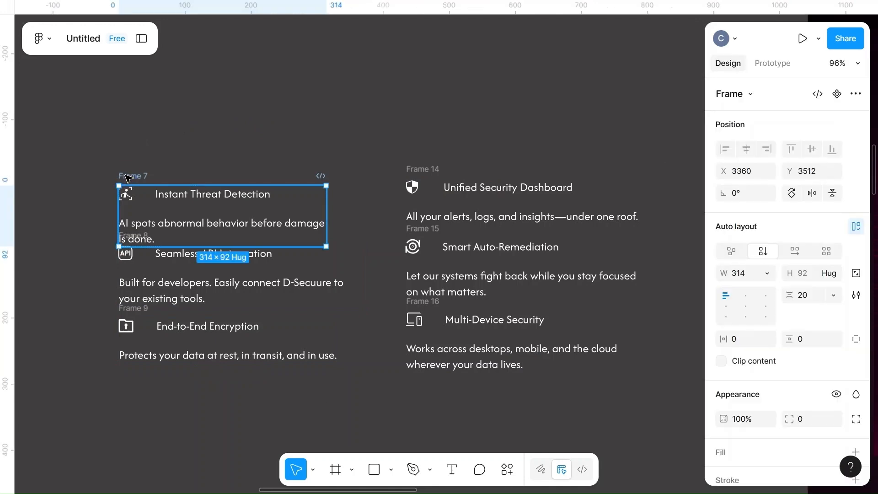
left_click_drag(128, 178, 128, 149)
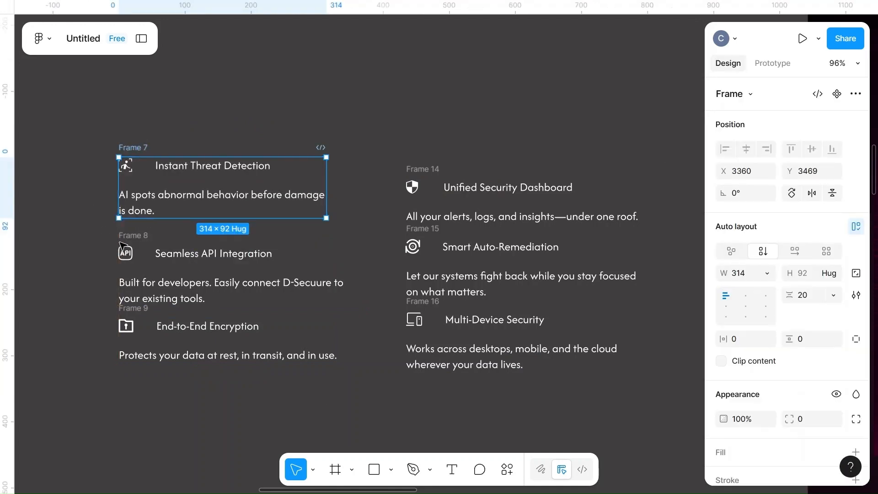
left_click_drag(127, 312, 123, 328)
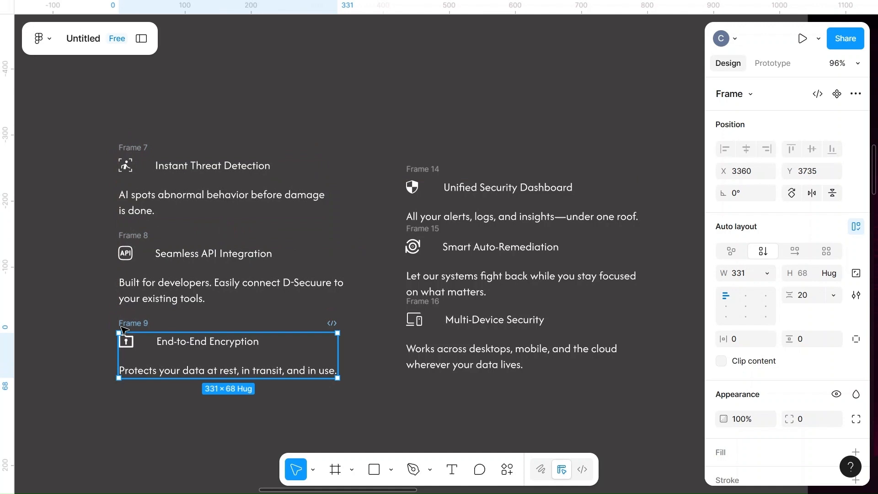
left_click(167, 92)
left_click_drag(126, 101, 313, 433)
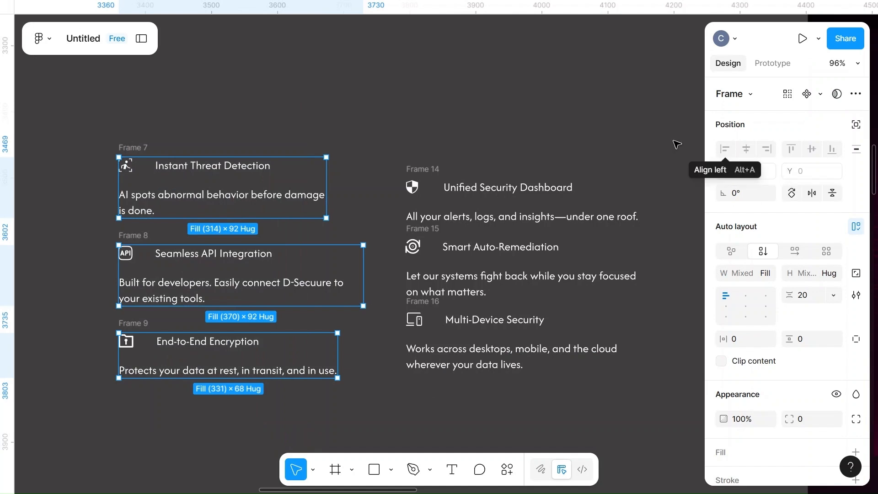
left_click(293, 82)
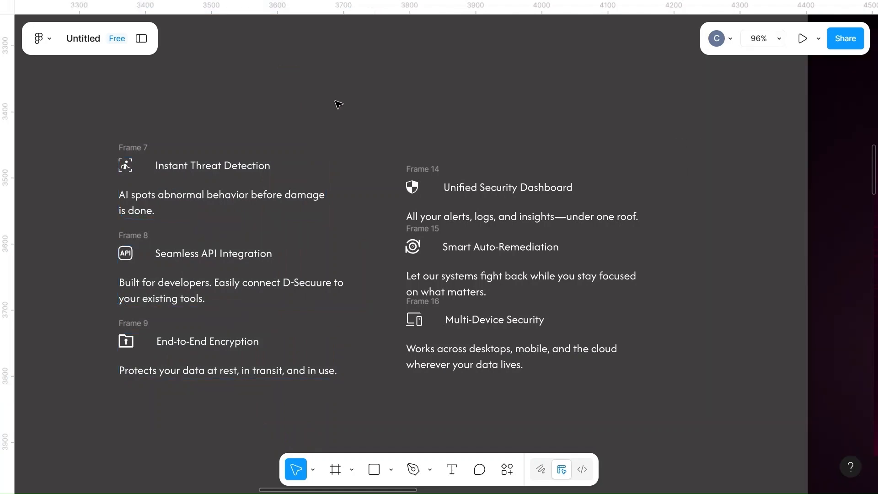
Step: Set the vertical spacing between the Instant Threat Detection, Seamless API Integration and End-to-End Encryption frames to 30
left_click(125, 152)
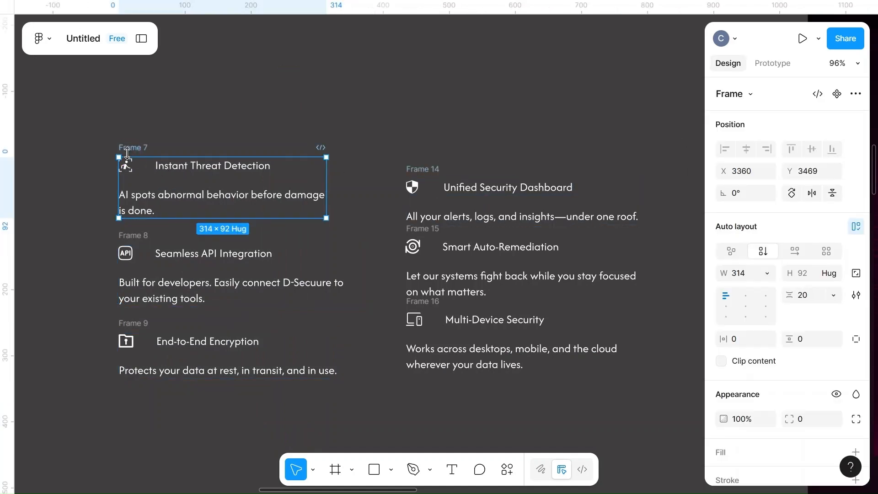
left_click(129, 241, "shift")
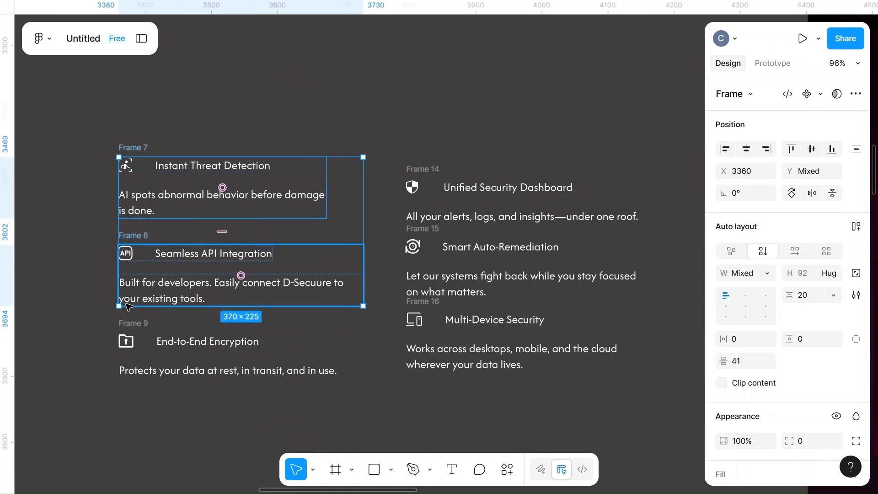
left_click(124, 323, "shift")
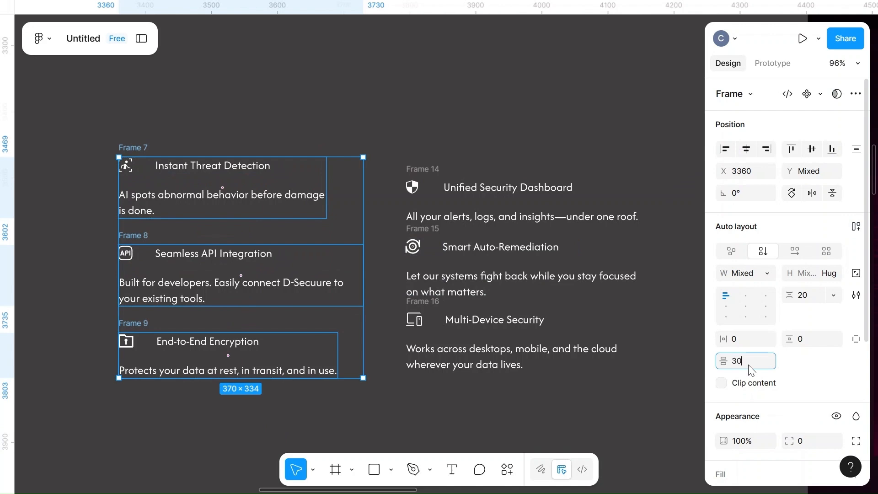
left_click(381, 136)
Step: Try to group the Instant Threat Detection, Seamless API Integration and End-to-End Encryption blocks
left_click_drag(124, 108, 372, 397)
key("ctrl+g")
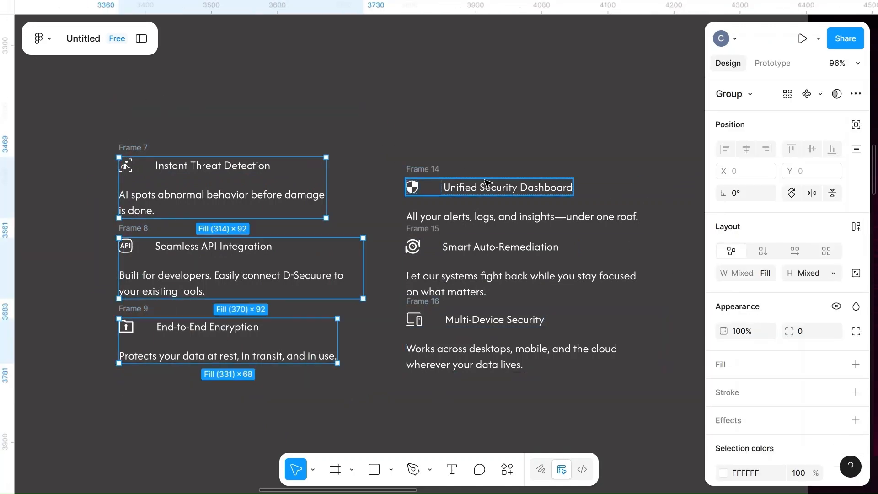
left_click(441, 157)
Step: Left-align the Unified Security Dashboard, Smart Auto-Remediation and Multi-Device Security frames and set their vertical spacing to 30
left_click(422, 173)
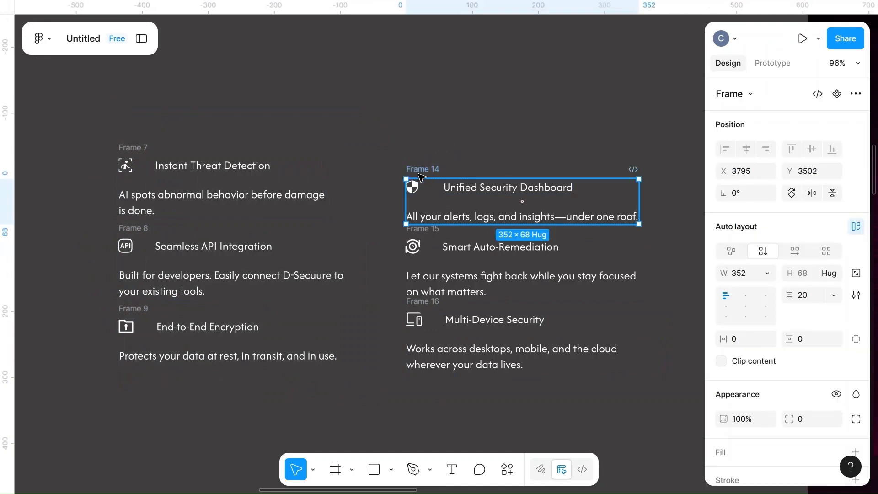
left_click(421, 235, "shift")
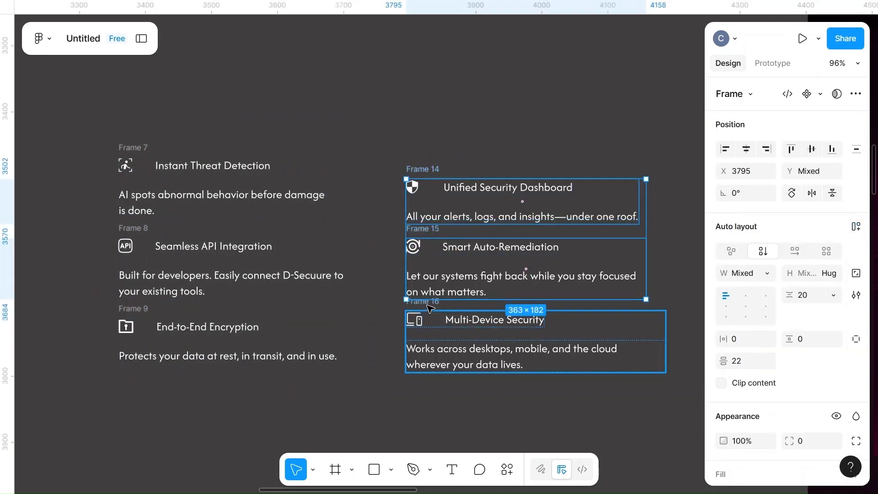
left_click(421, 305, "shift")
left_click(724, 144)
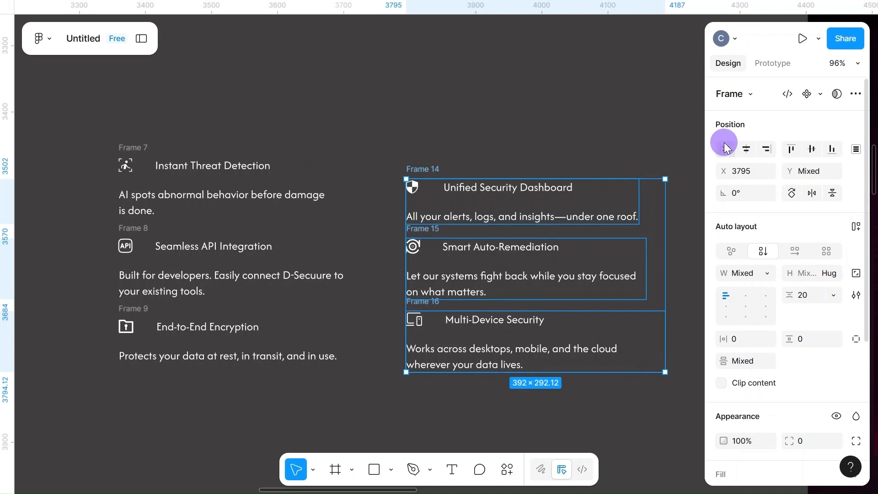
left_click(745, 365)
type("30")
left_click(548, 111)
Step: Try to group the Unified Security Dashboard, Smart Auto-Remediation and Multi-Device Security blocks
left_click_drag(393, 120, 443, 454)
right_click(592, 322)
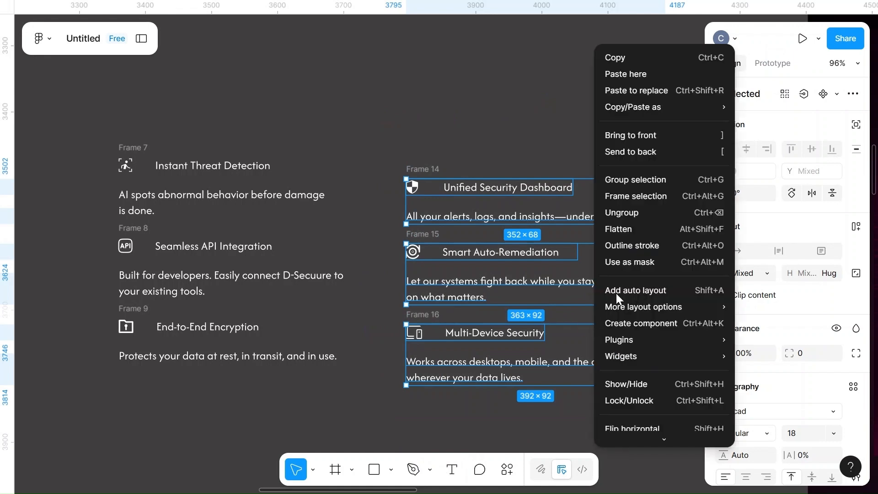
left_click(647, 181)
left_click(428, 128)
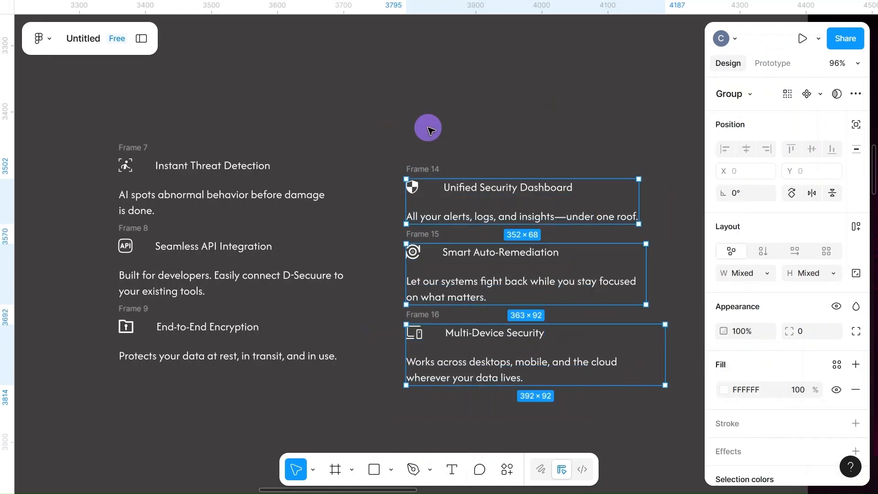
left_click_drag(387, 132, 525, 450)
right_click(586, 288)
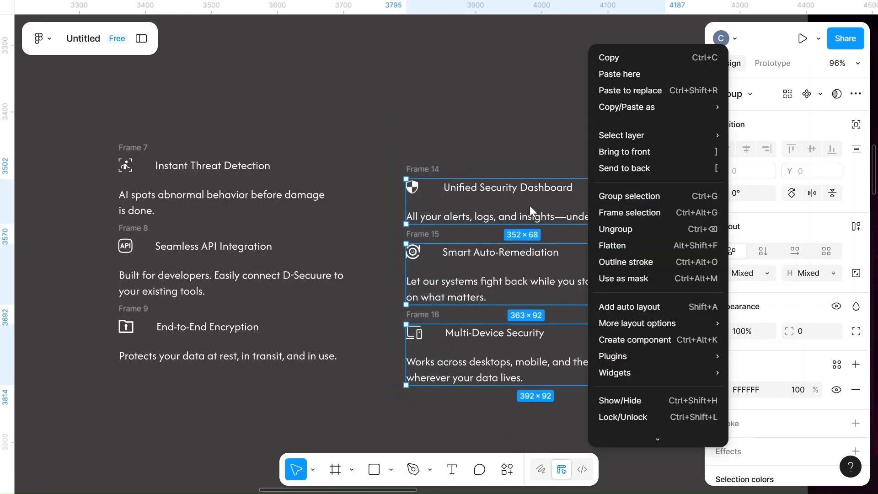
left_click(522, 118)
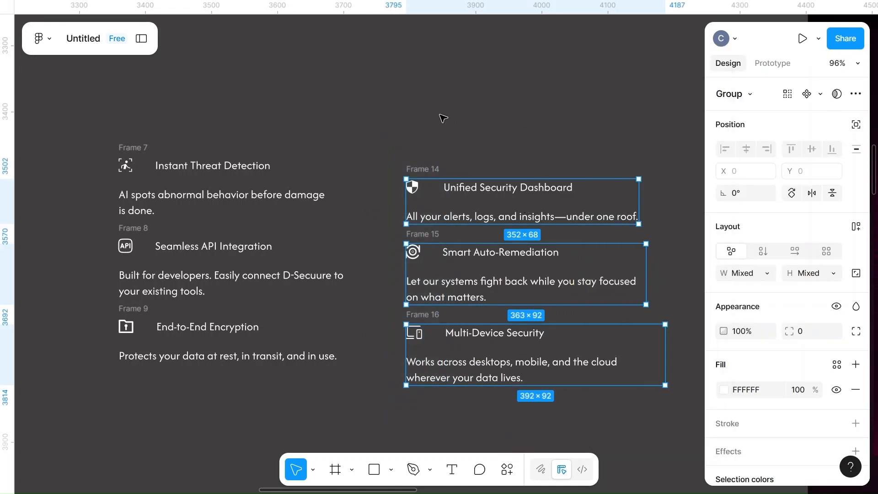
scroll(432, 130, "down", 1)
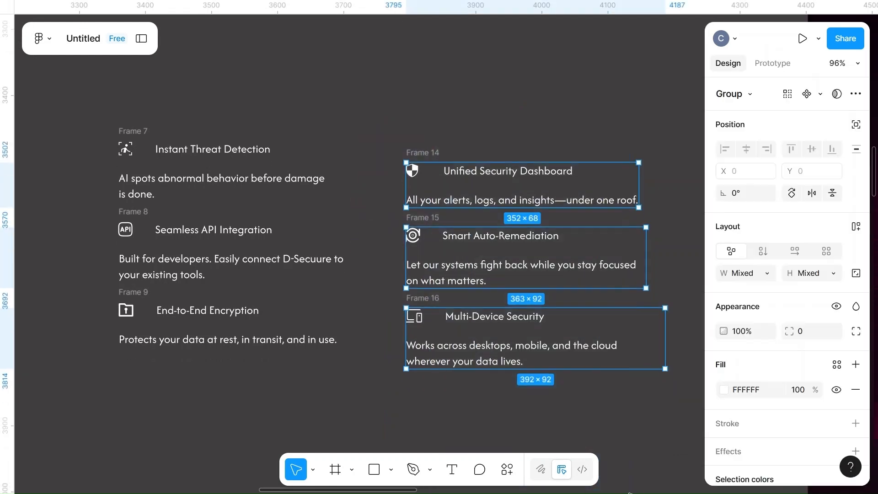
left_click(464, 131)
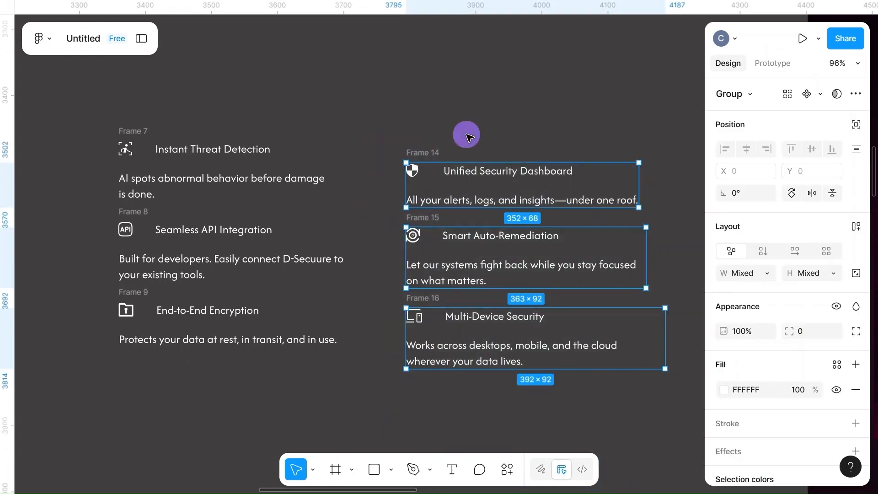
Step: Group the Unified Security Dashboard, Smart Auto-Remediation and Multi-Device Security frames into one column
left_click(421, 151)
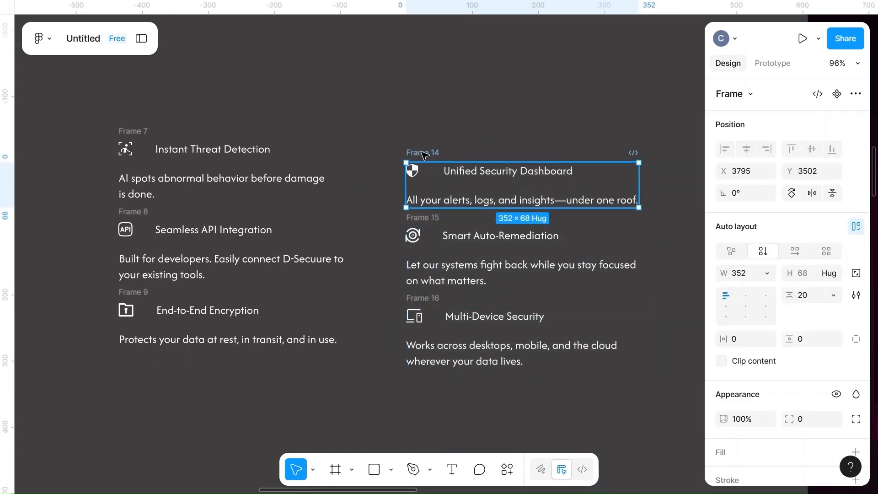
left_click(419, 218, "shift")
left_click(420, 302, "shift")
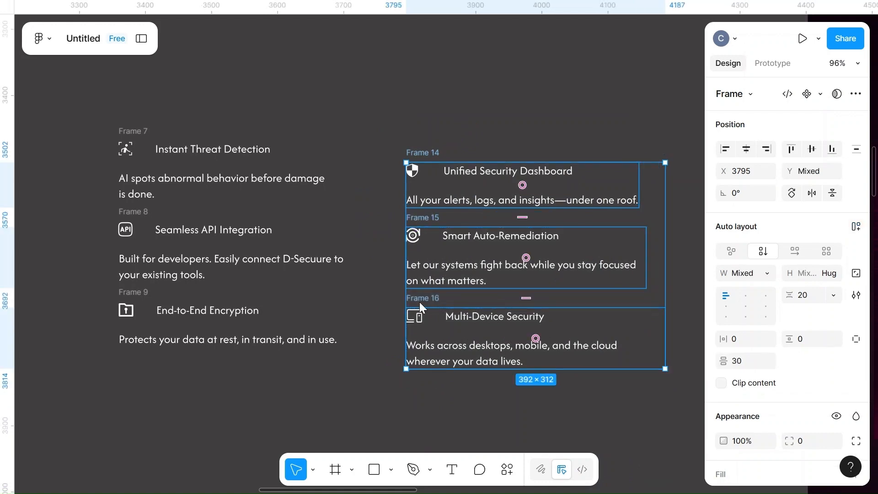
key("ctrl+g")
left_click(407, 133)
Step: Group the Instant Threat Detection, Seamless API Integration and End-to-End Encryption frames into one column
scroll(410, 134, "down", 1)
scroll(410, 135, "down", 1)
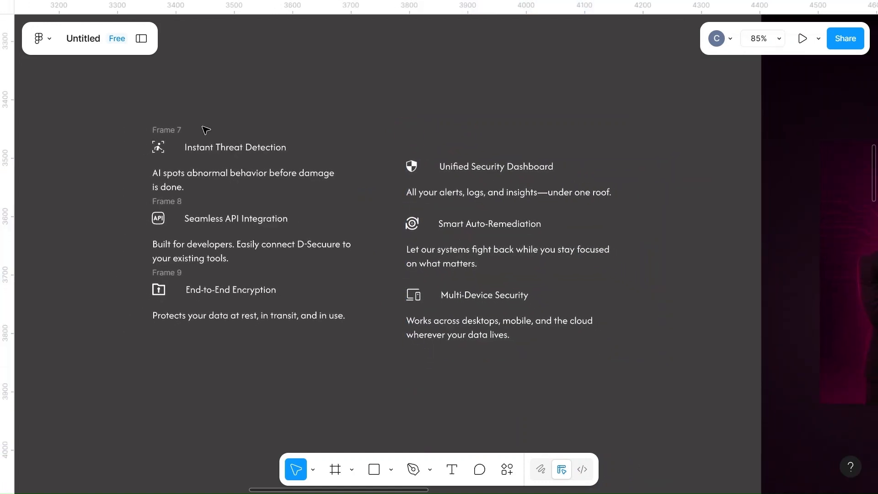
left_click(160, 133)
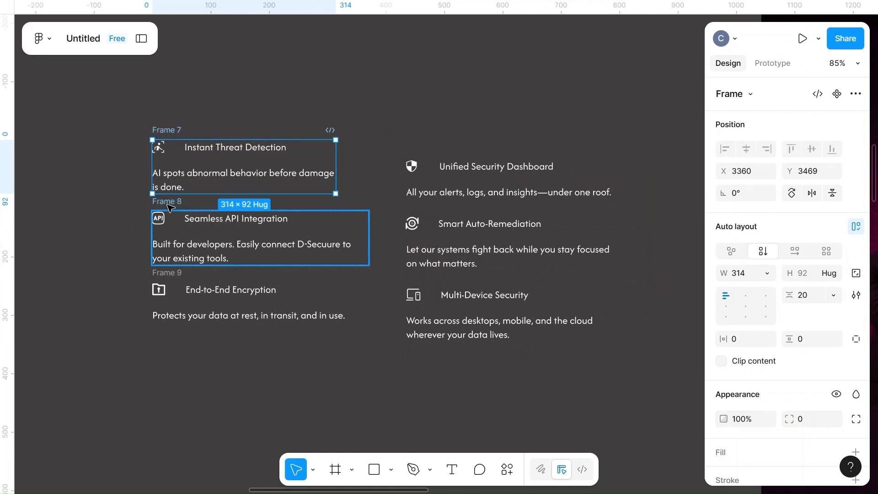
left_click(166, 206, "shift")
left_click(160, 280, "shift")
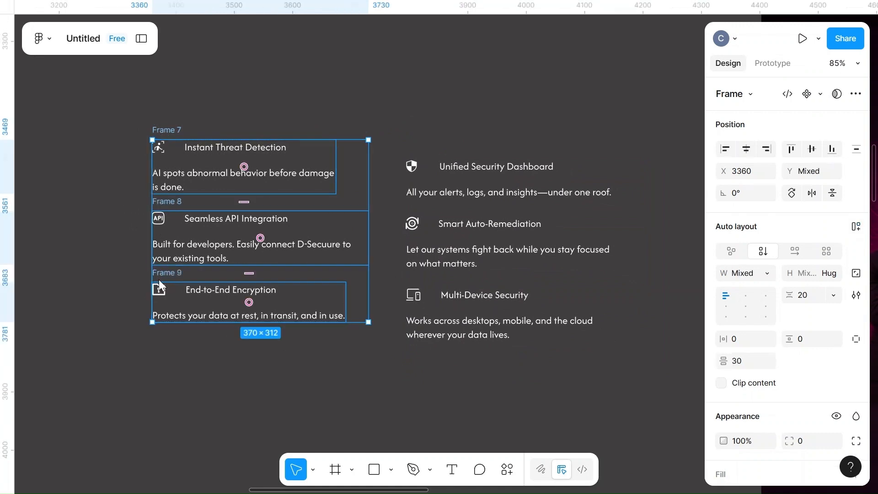
key("ctrl+g")
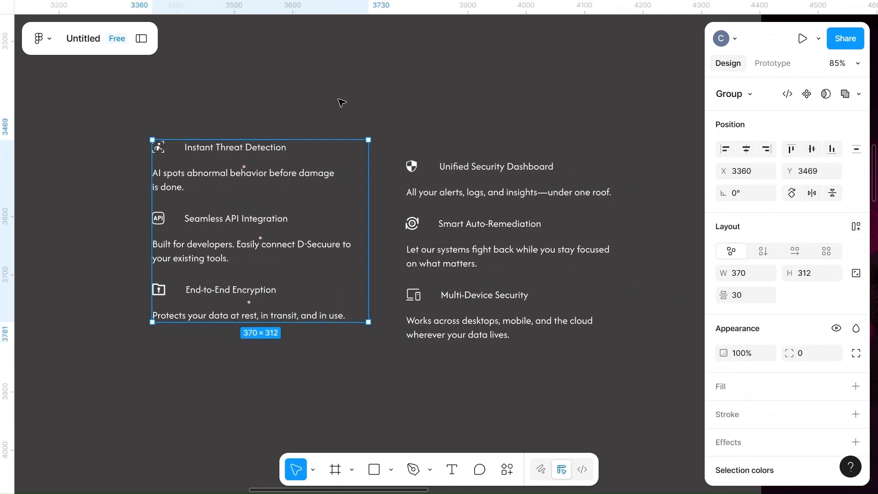
left_click(342, 103)
Step: Align the vertical centres of the two feature column groups and place both on the frosted panel below the Who We Are section
left_click_drag(173, 92, 666, 319)
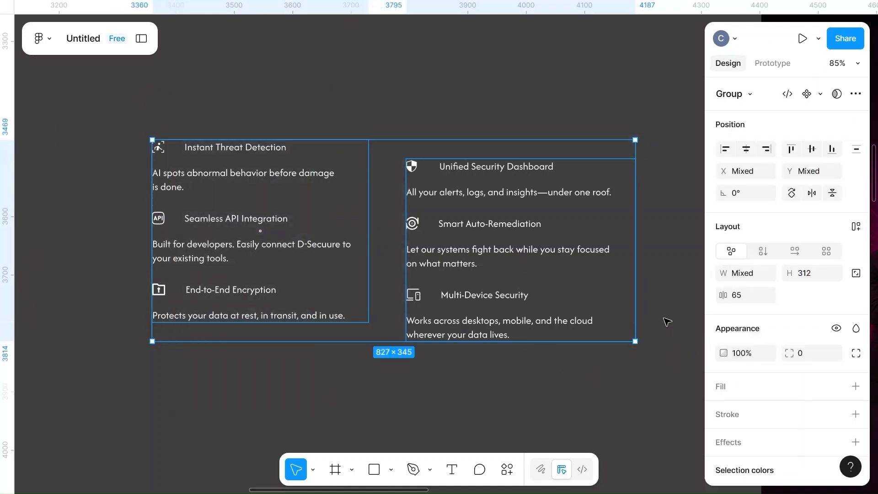
left_click(811, 149)
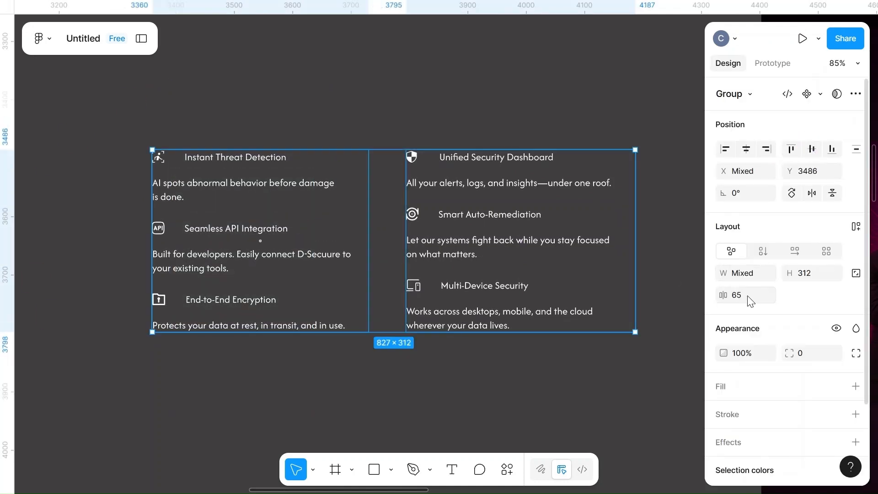
scroll(431, 133, "down", 5)
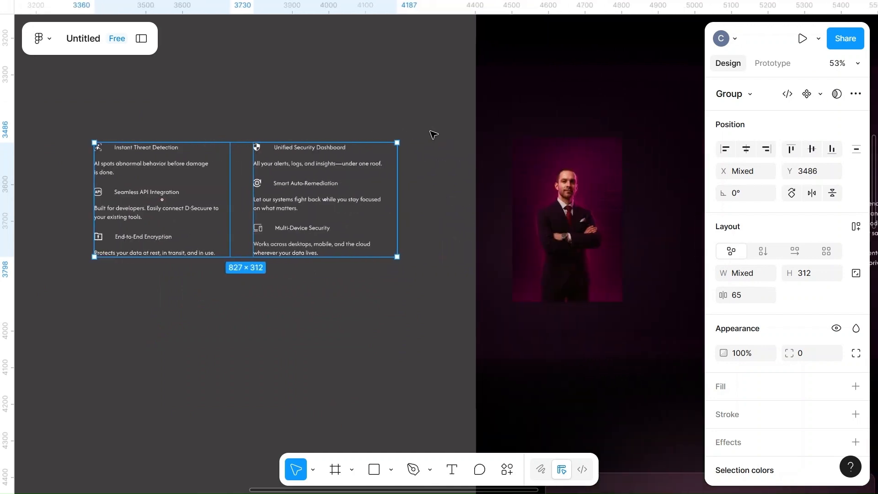
scroll(431, 133, "right", 5)
left_click_drag(221, 208, 472, 362)
left_click(204, 170)
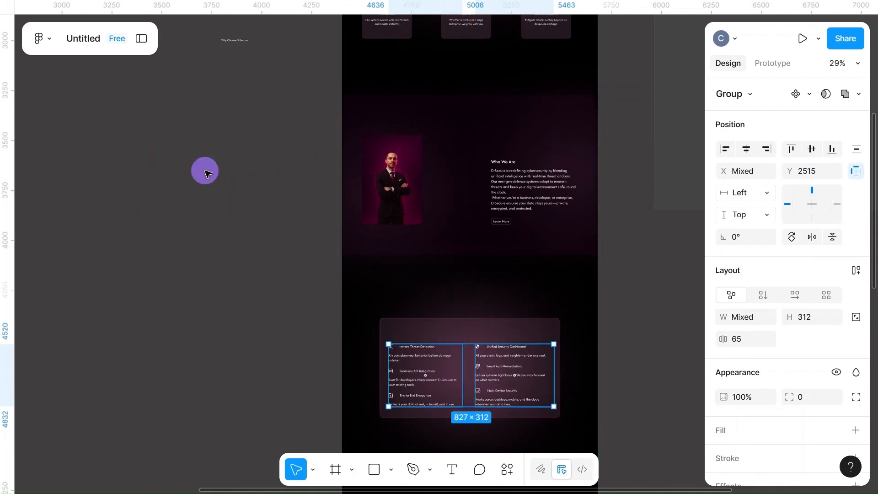
Step: Place the Why Choose D-Secure title above the features on the frosted panel and style it SemiBold at size 25
left_click_drag(235, 41, 461, 330)
left_click(503, 163)
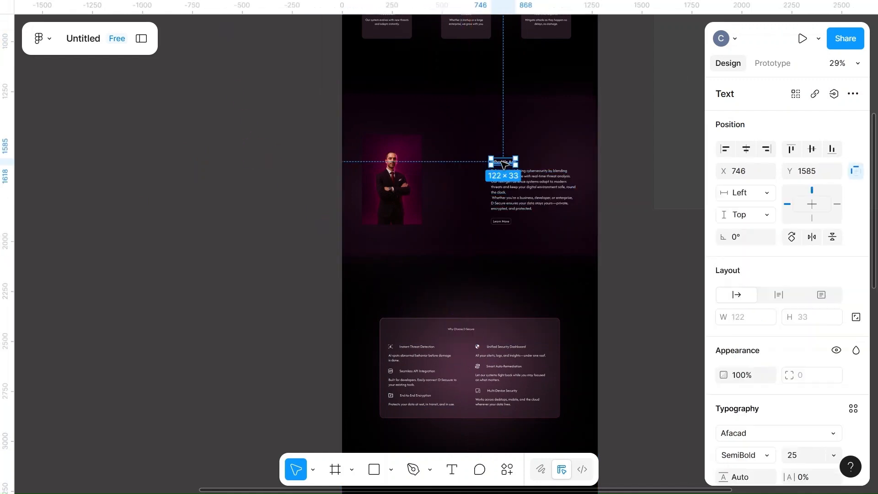
left_click(461, 329)
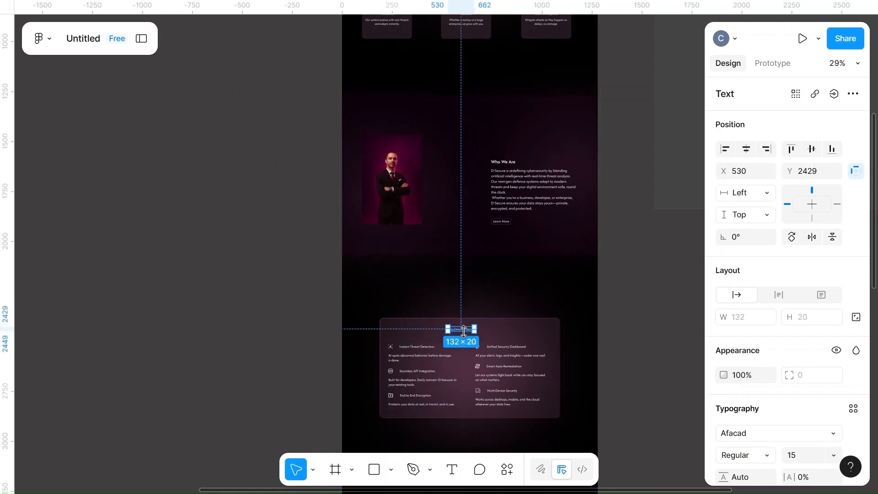
left_click(765, 449)
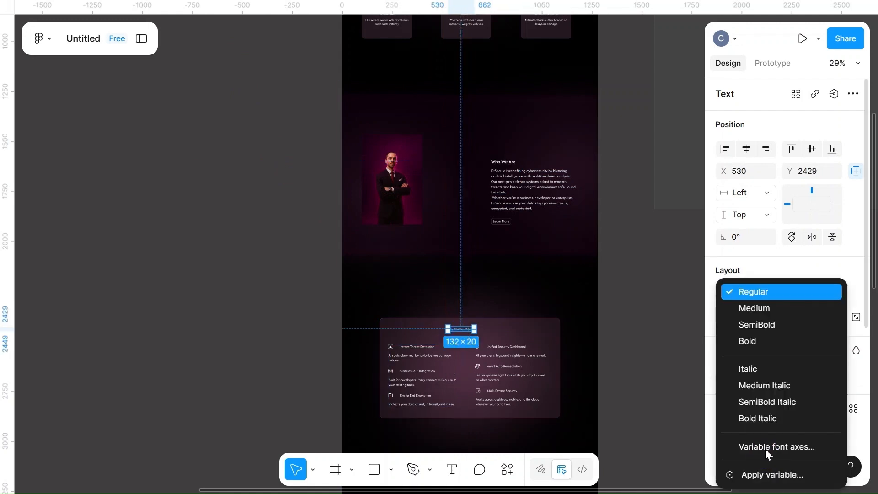
left_click(764, 323)
left_click(800, 455)
key("BackSpace")
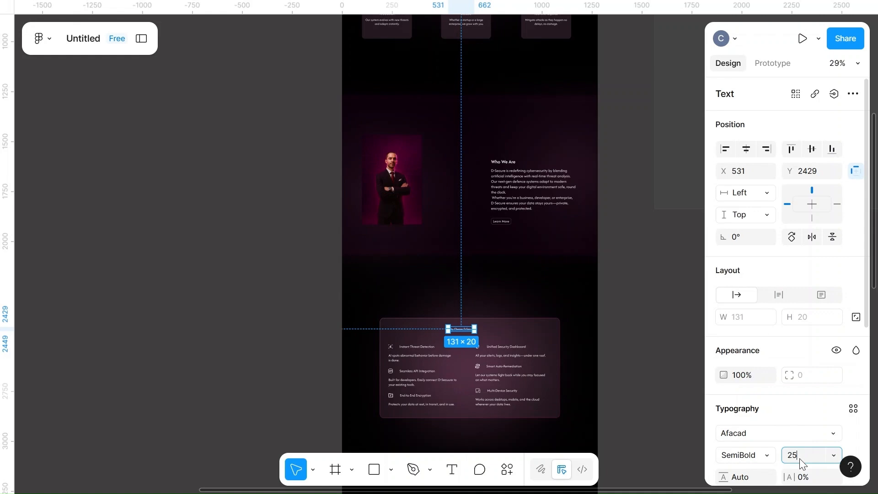
left_click(646, 294)
scroll(648, 296, "down", 5)
scroll(649, 296, "up", 5)
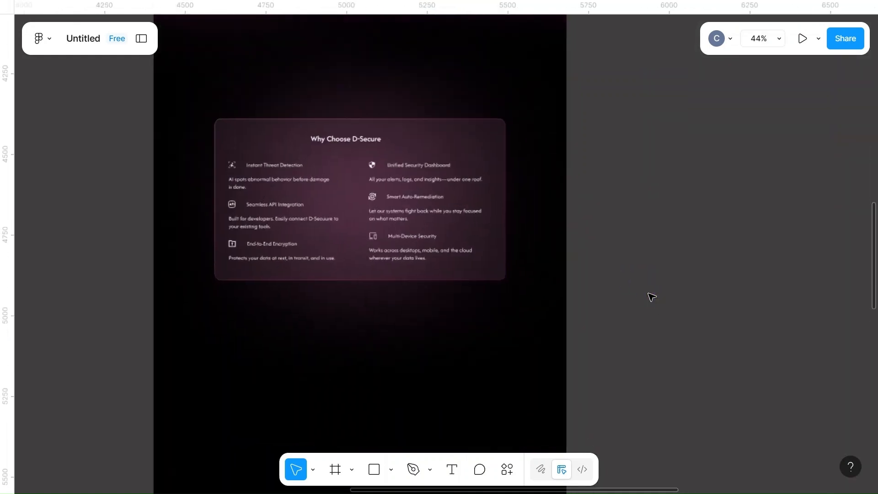
scroll(651, 296, "up", 2)
scroll(651, 296, "left", 1)
left_click_drag(304, 152, 309, 152)
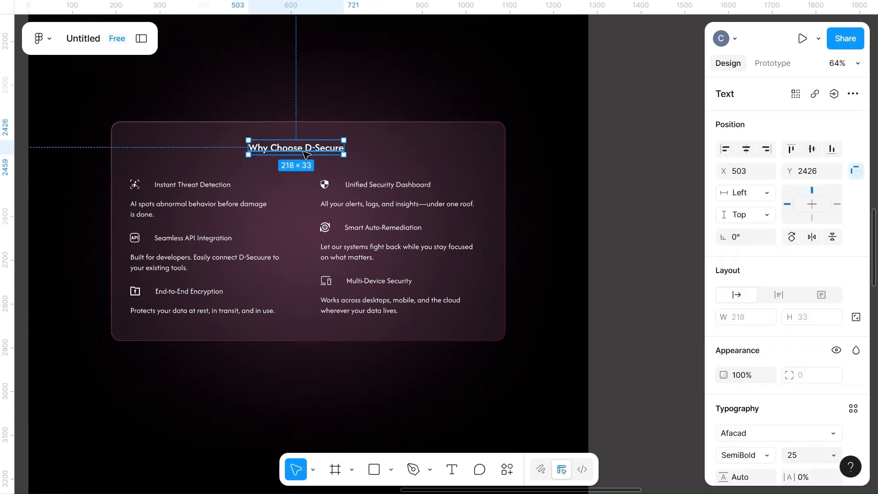
left_click(199, 221, "shift")
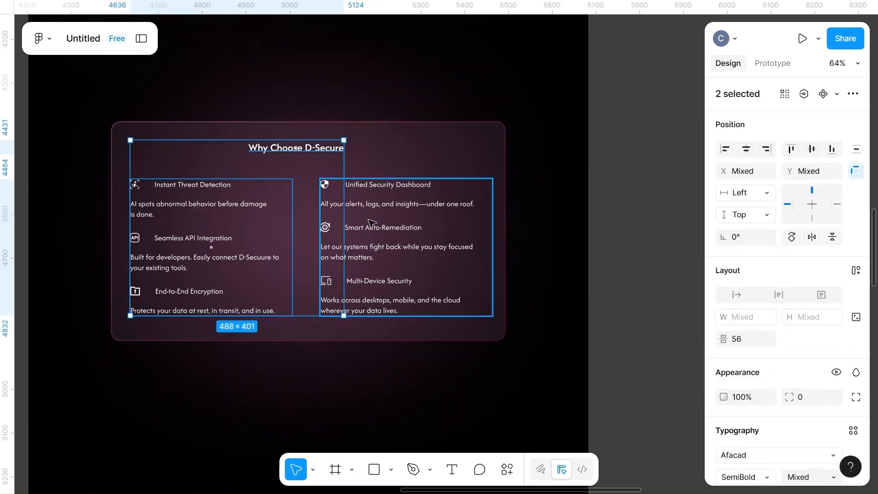
left_click(392, 222, "shift")
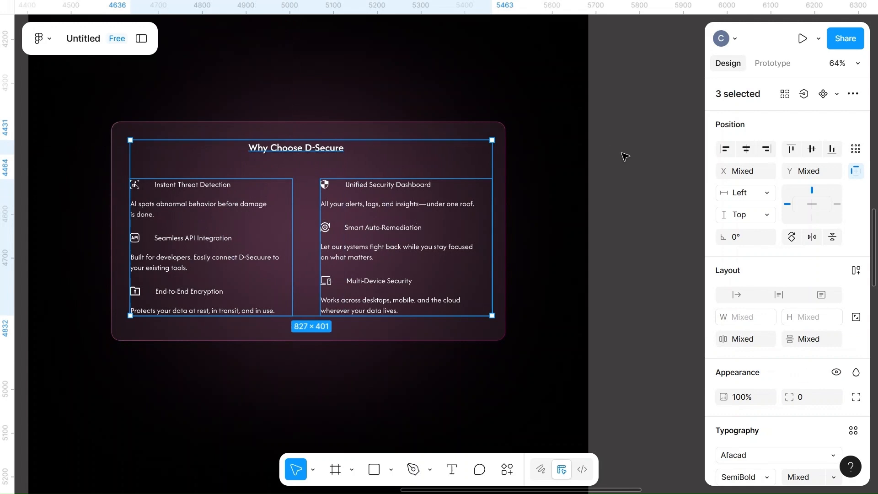
left_click(551, 189)
Step: Group the two feature columns into one block and shift it slightly lower on the frosted panel
left_click(211, 247)
left_click(406, 247, "shift")
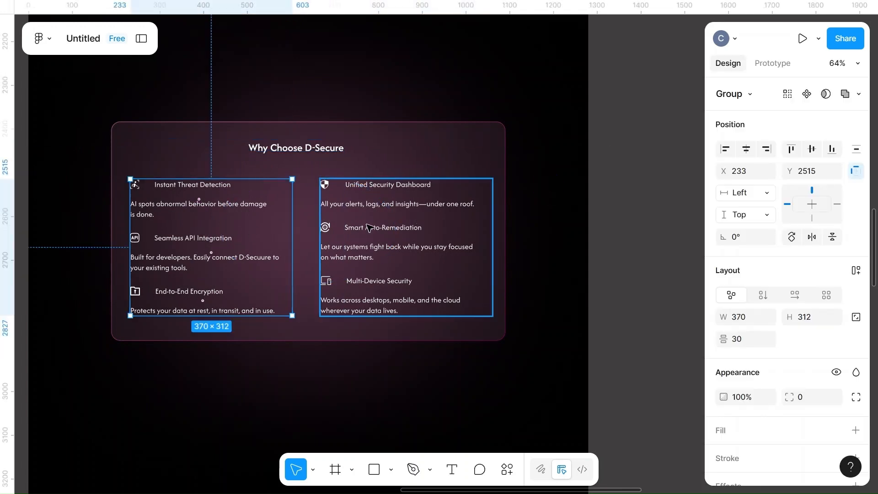
key("ctrl+g")
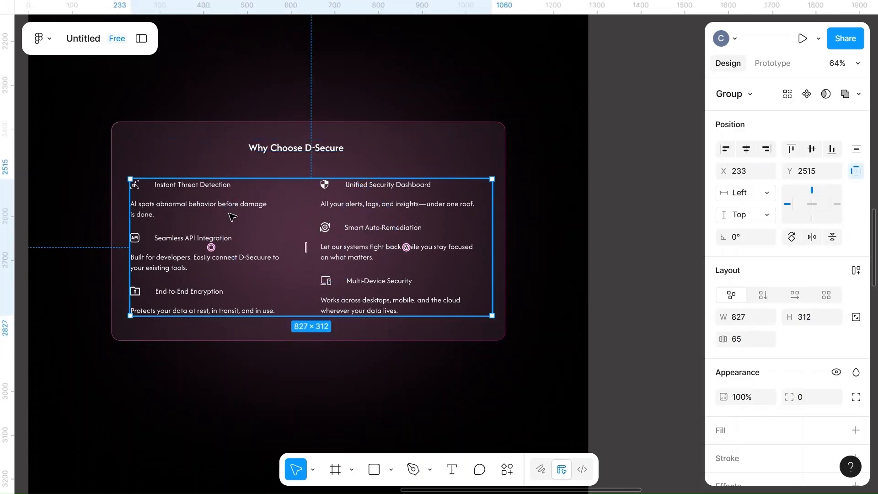
left_click(744, 155)
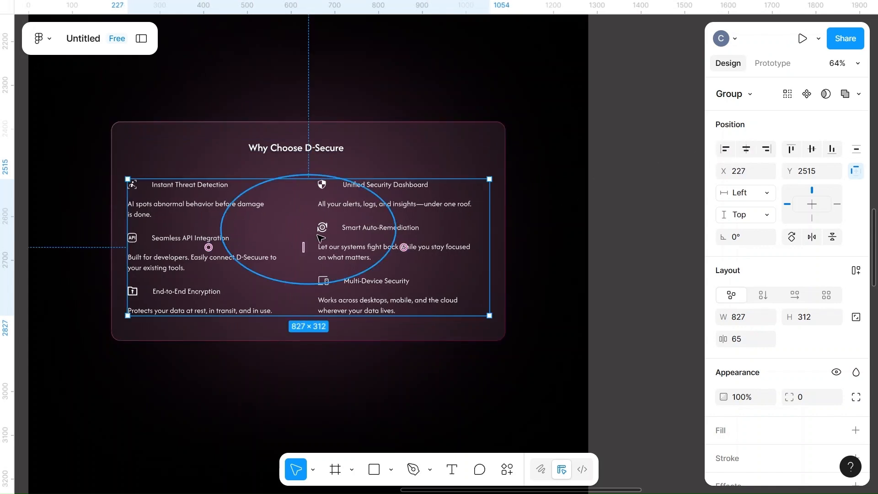
left_click_drag(404, 234, 401, 239)
Step: Align the horizontal centres of the Why Choose D-Secure title, the combined features group and the frosted panel
left_click(317, 150, "shift")
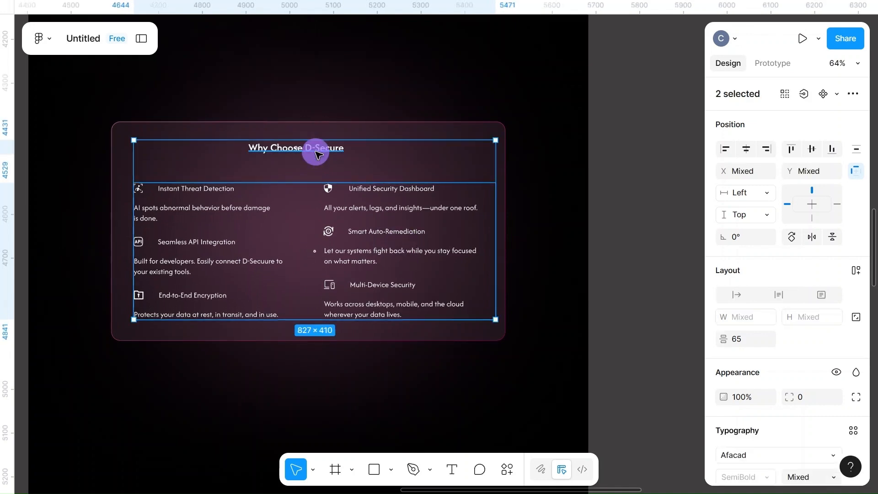
left_click(447, 132, "shift")
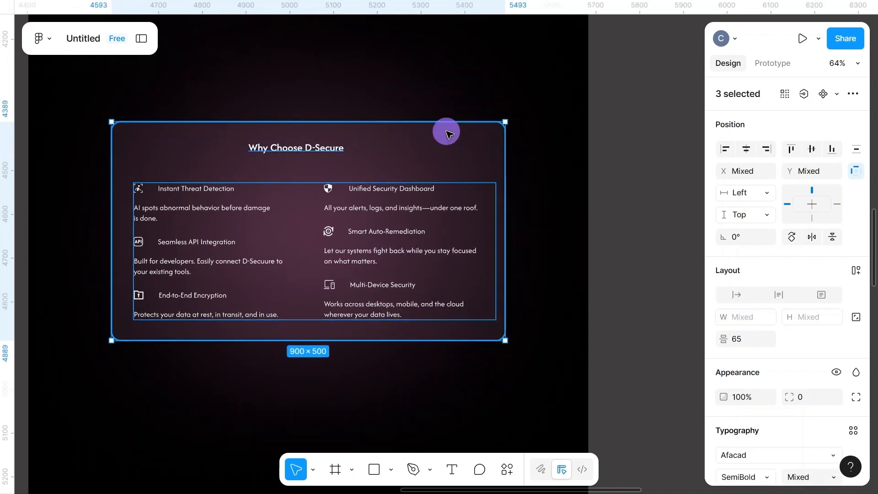
left_click(745, 149)
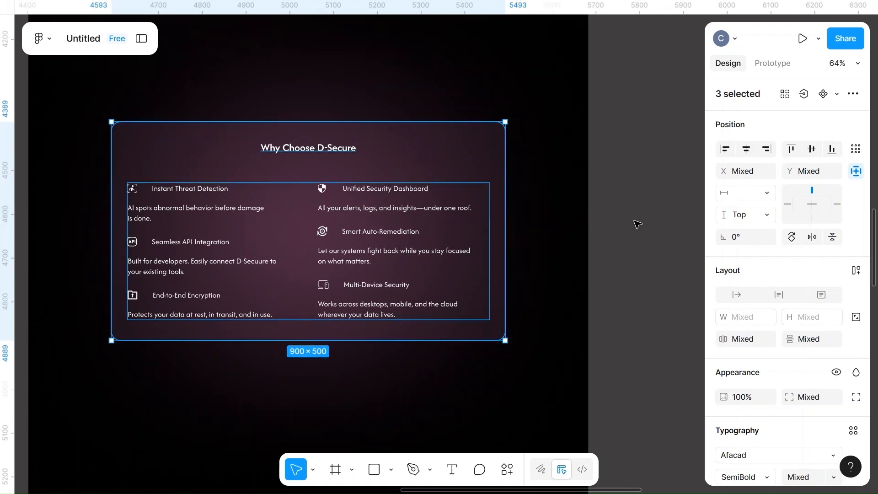
left_click(634, 240)
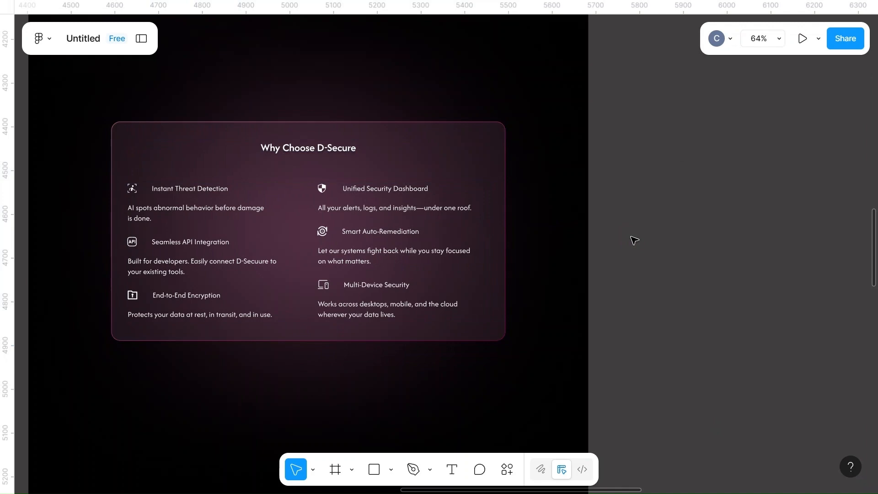
scroll(634, 240, "down", 5, "ctrl")
scroll(634, 239, "right", 3)
scroll(633, 240, "down", 3, "ctrl")
scroll(633, 240, "down", 1)
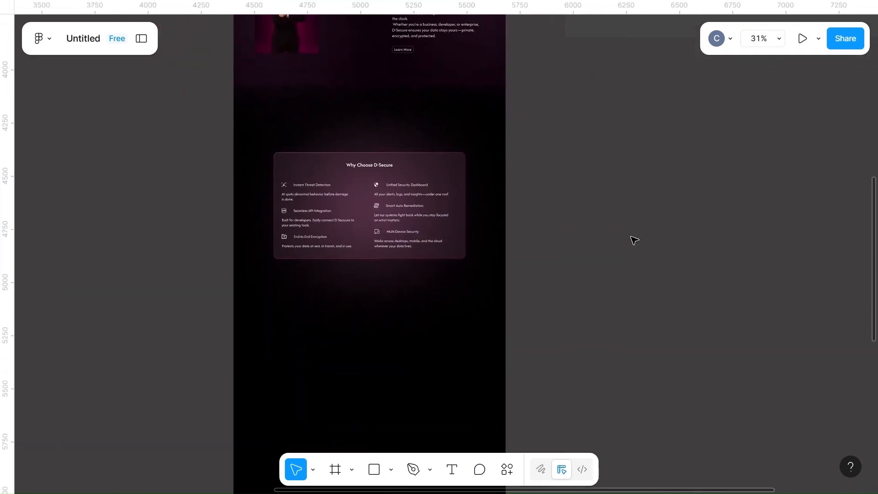